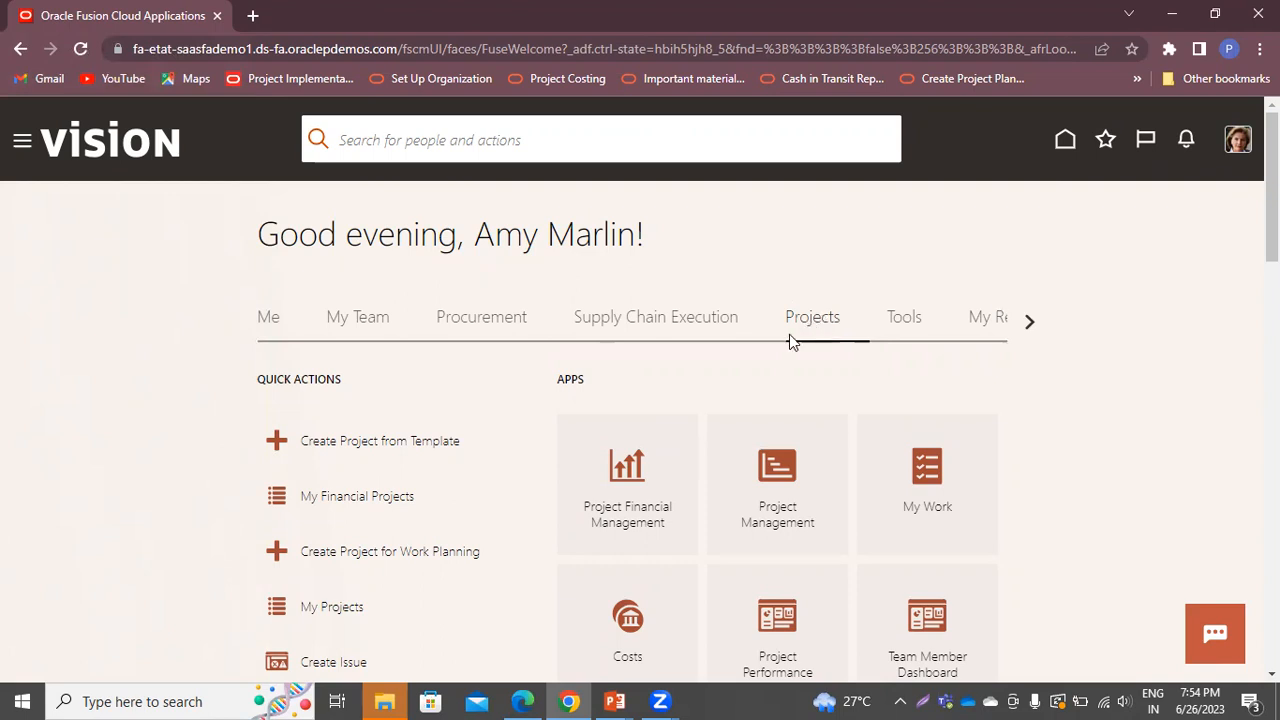
From the Project Financial Management tile, begin a new project on My Projects
click(597, 510)
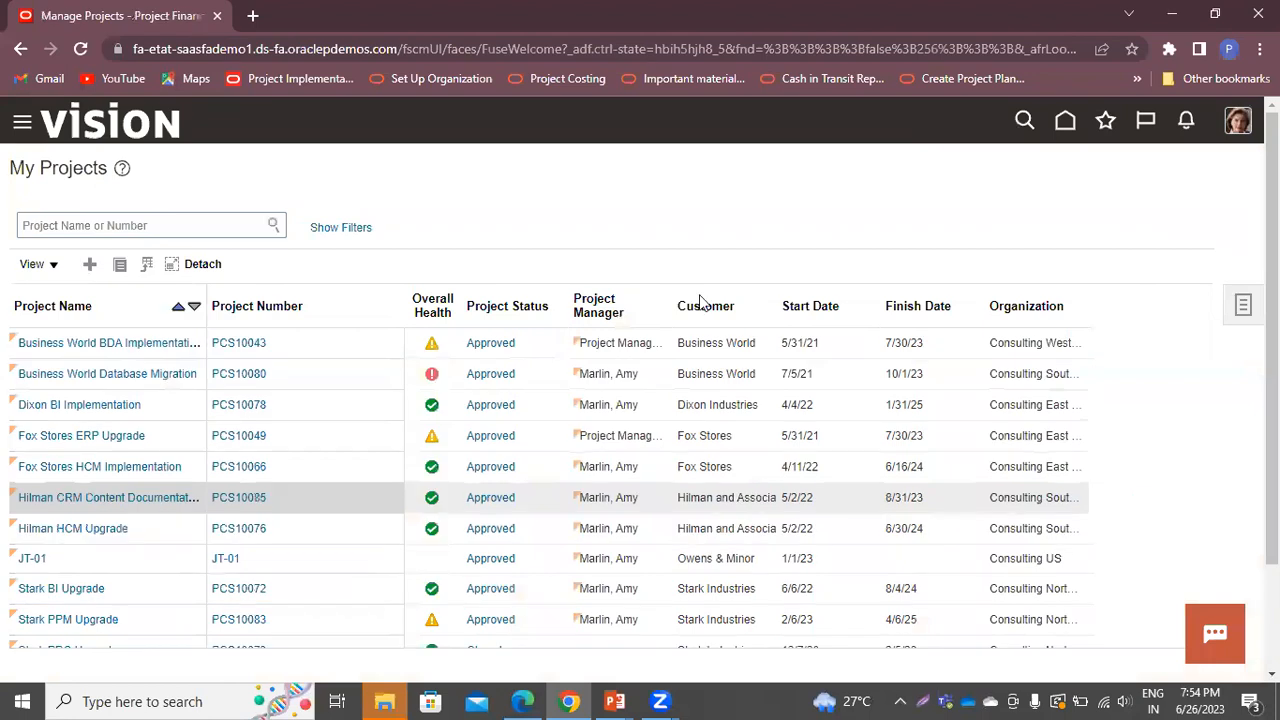
click(89, 264)
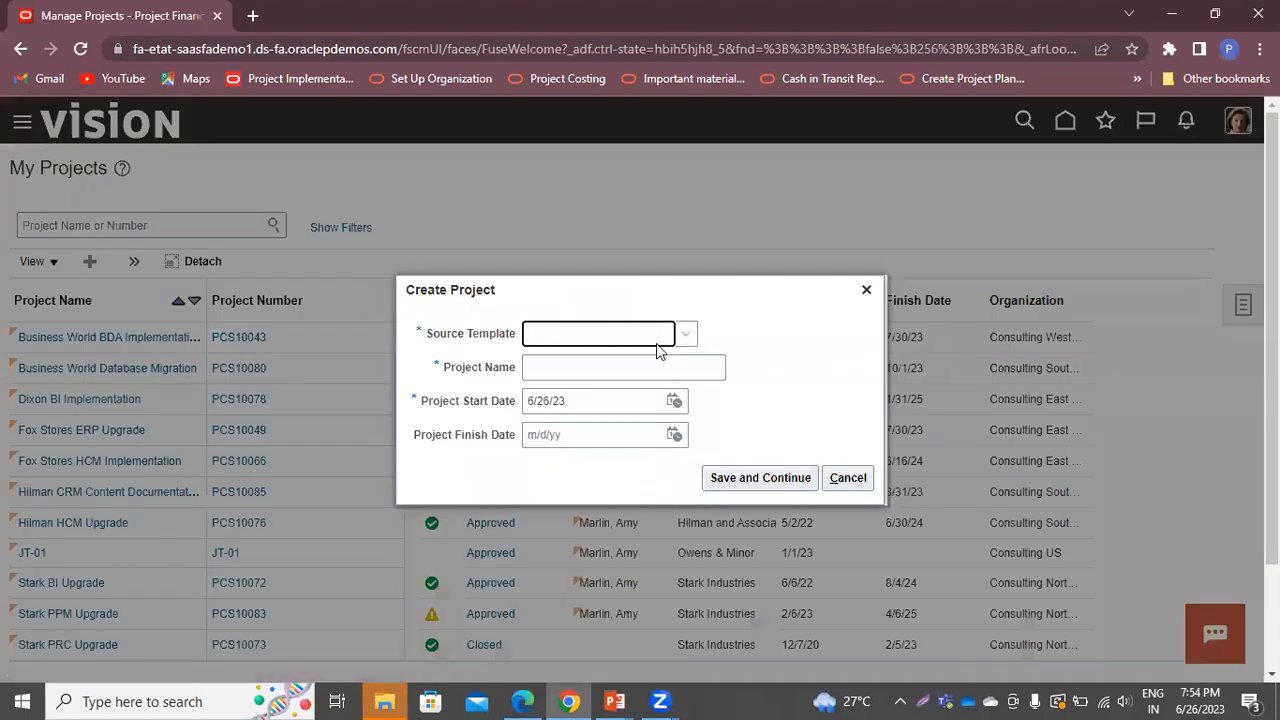
Base the project on the US1 Billable no Burden template, named Billable Project, number BP-01
click(686, 335)
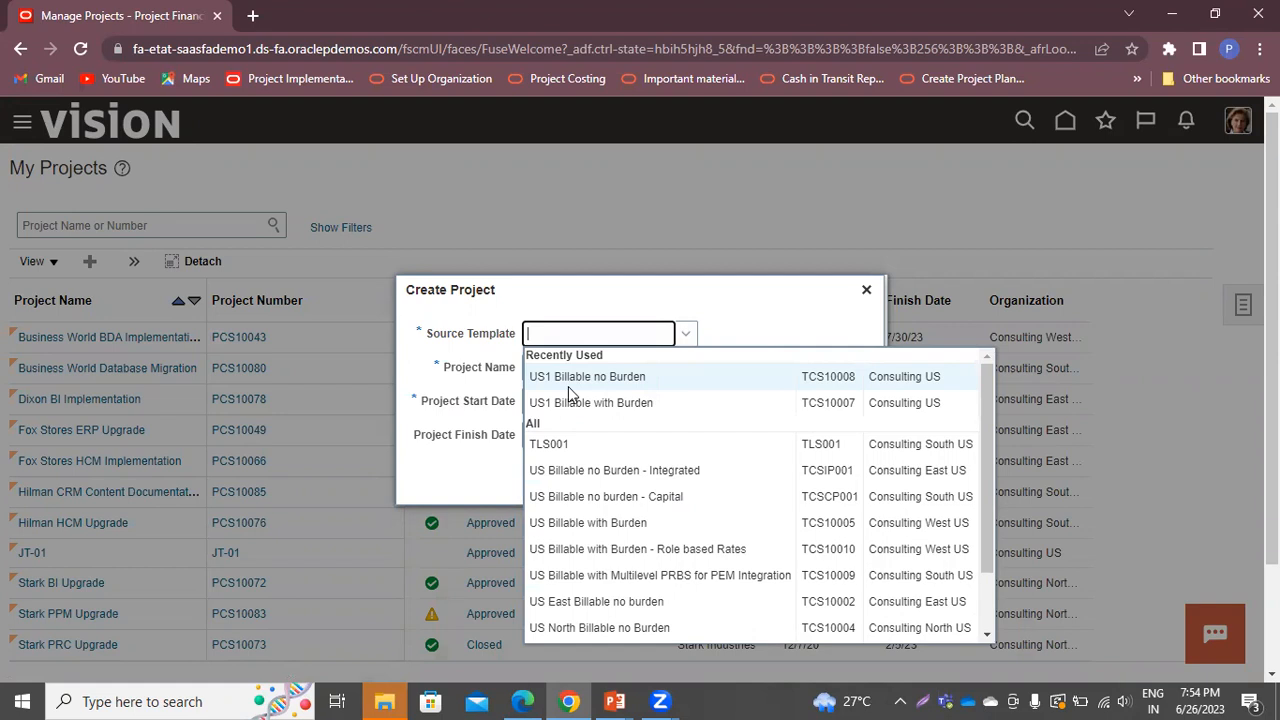
click(580, 376)
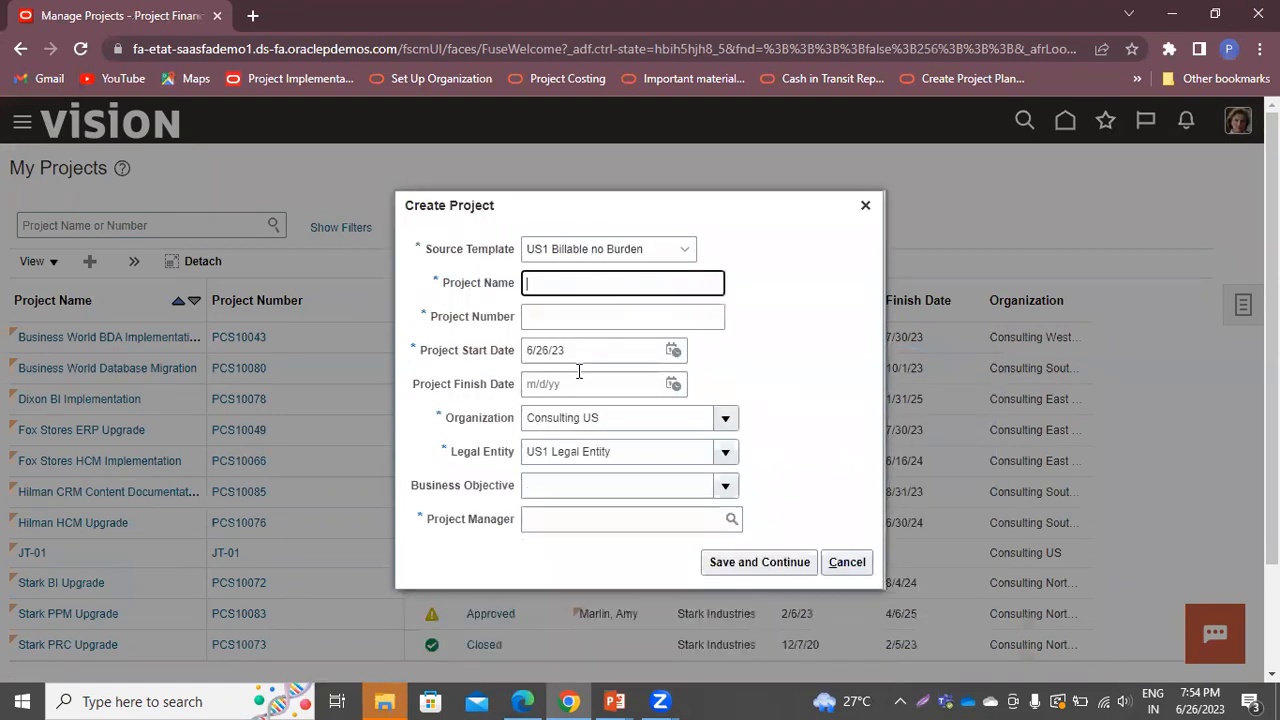
text(Billable Proj)
key(BackSpace)
text(ject)
click(596, 305)
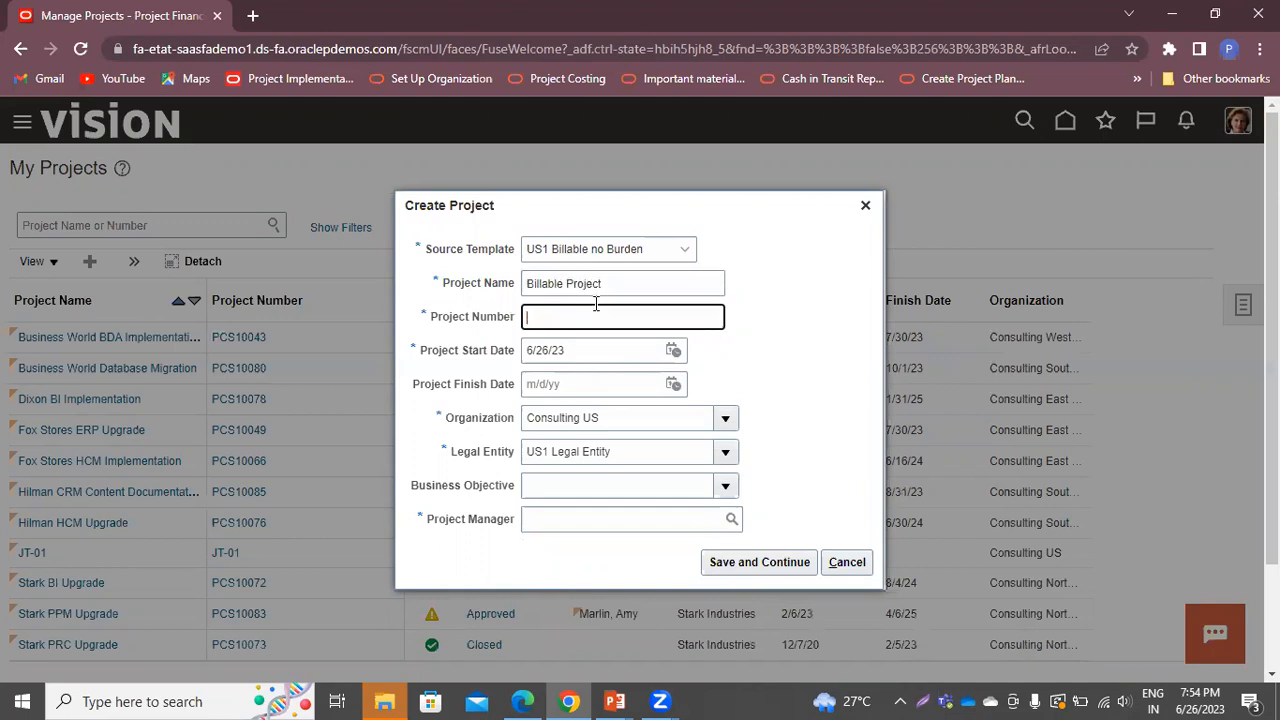
text(BP-01)
Set the start date to 1/1/23, assign the project manager, and save the project
double_click(645, 345)
triple_click(645, 345)
text(1/)
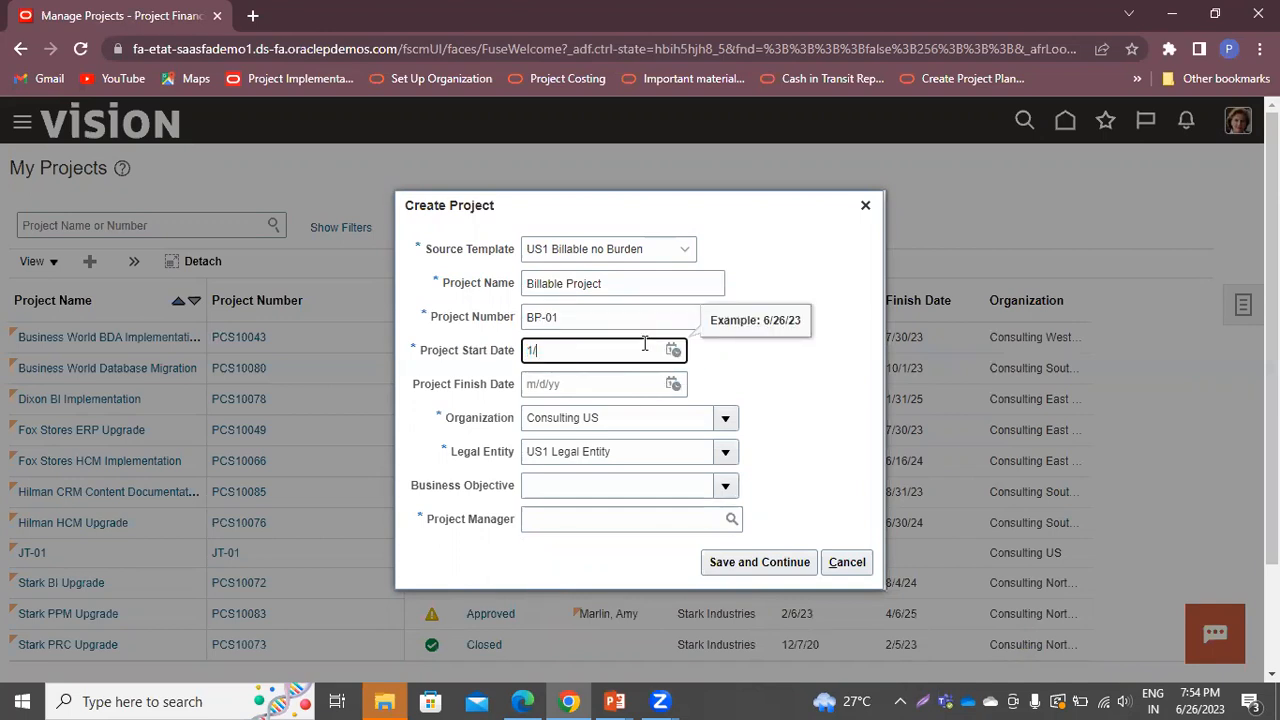
text(1/23)
click(654, 530)
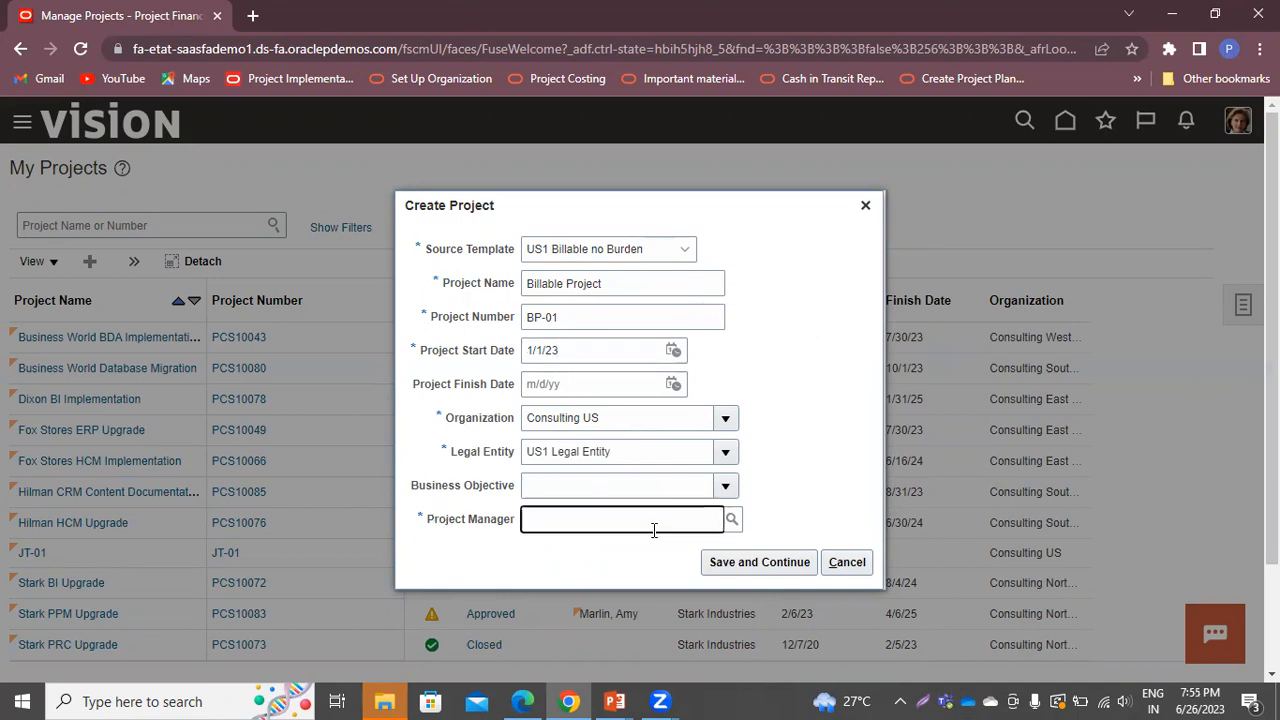
text(Amy)
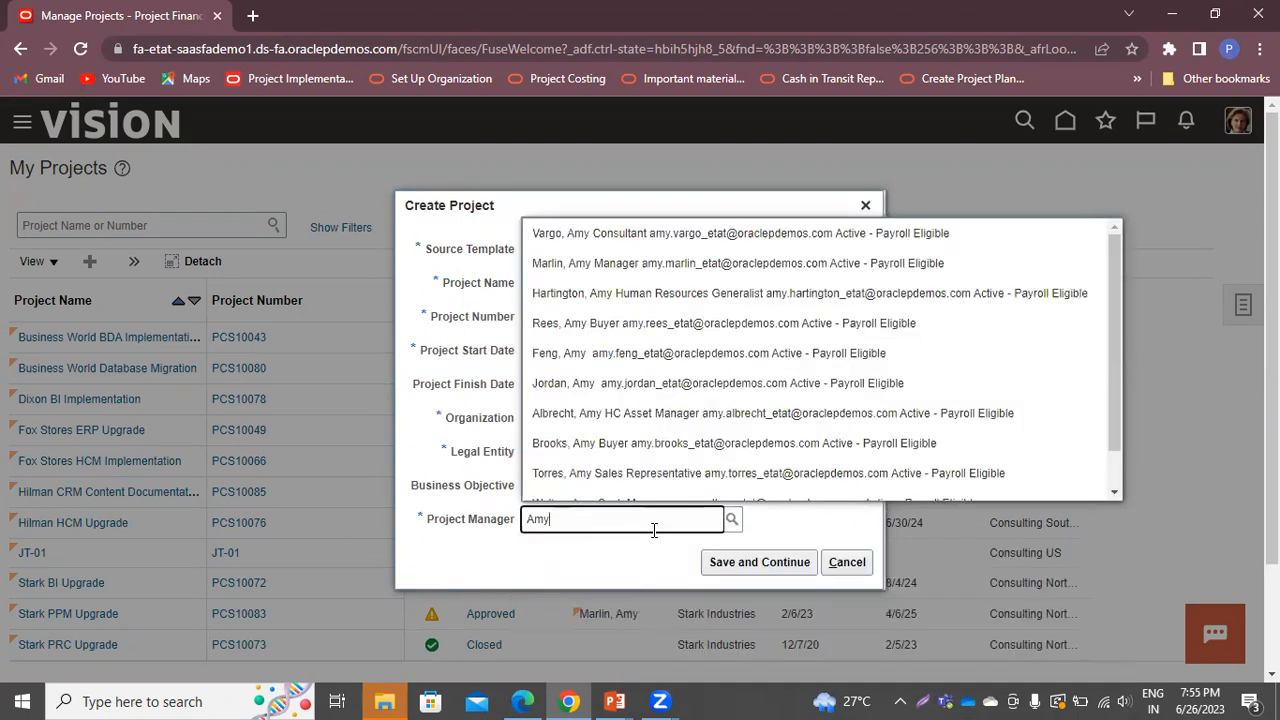
click(592, 264)
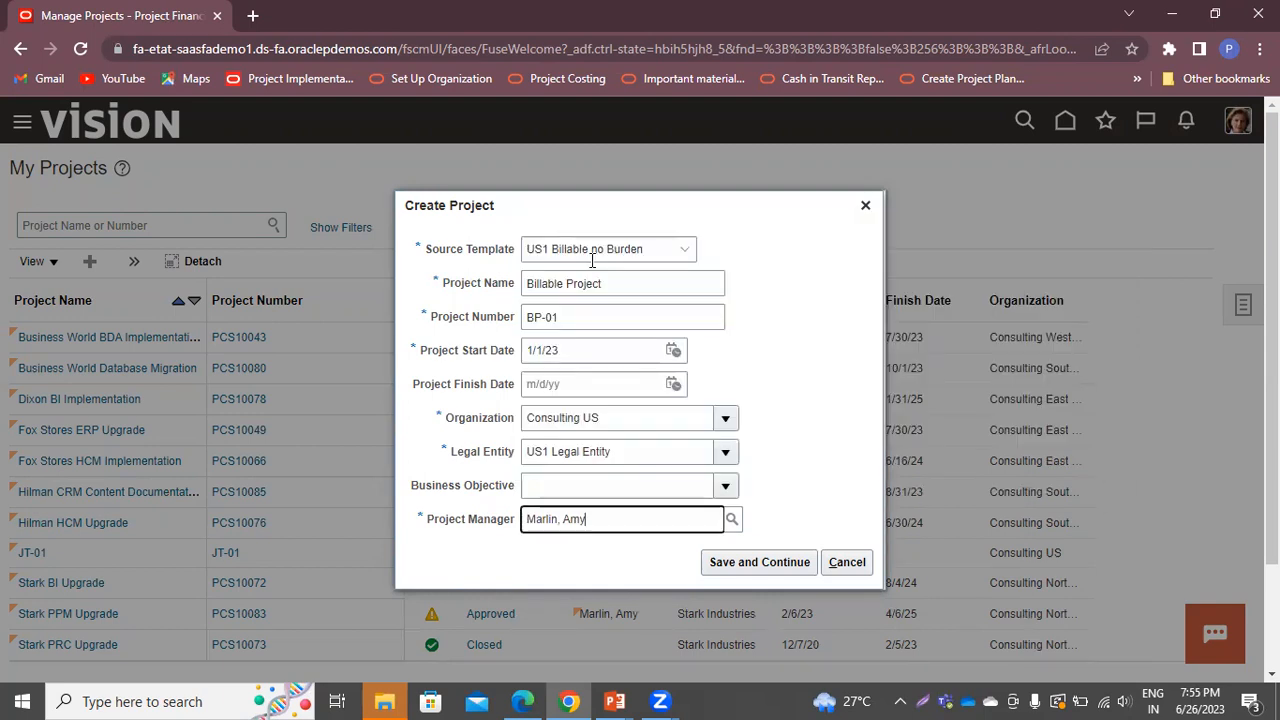
click(731, 565)
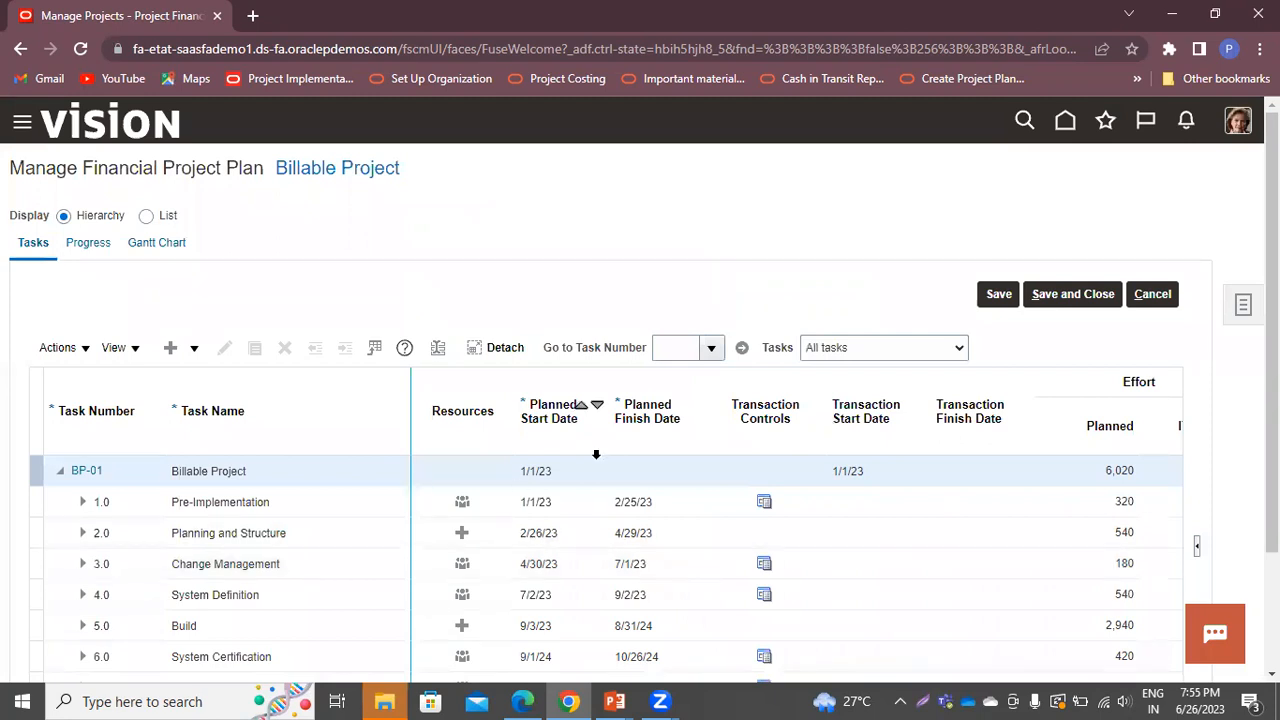
Show all columns in the task table via View > Columns > Show All
scroll(530, 405, down, 2)
click(113, 195)
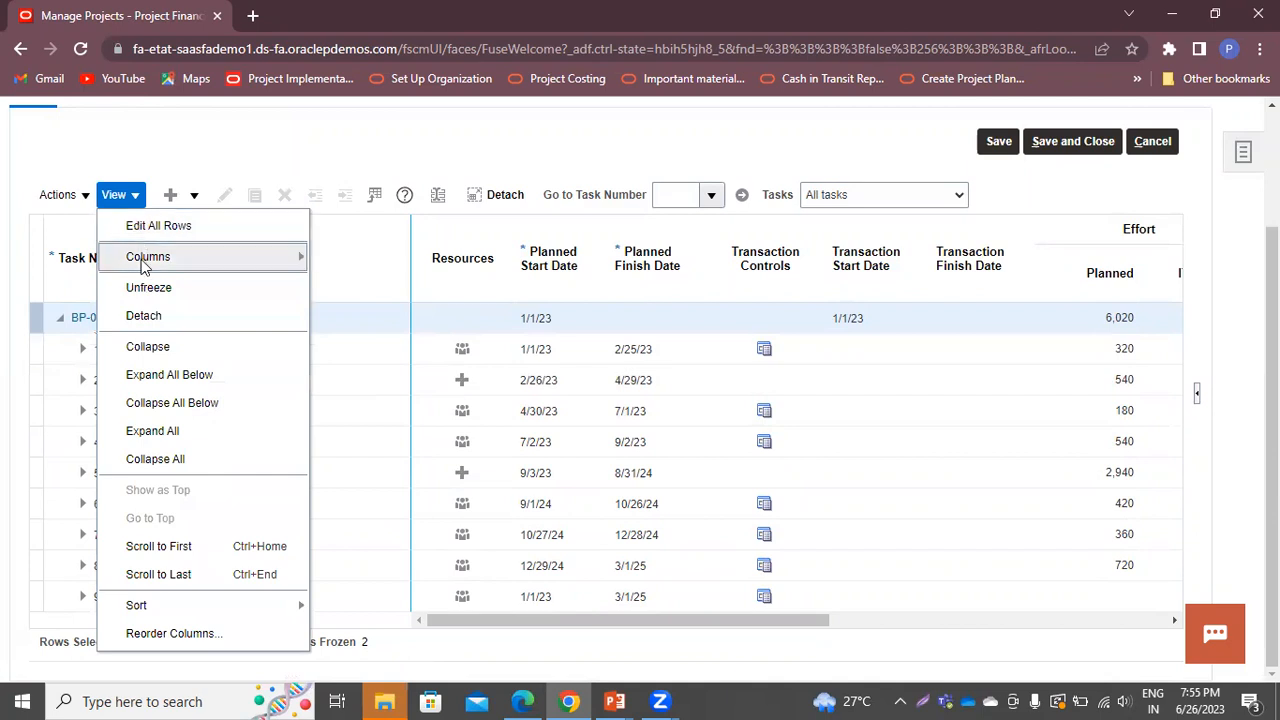
mouse_move(145, 262)
click(348, 278)
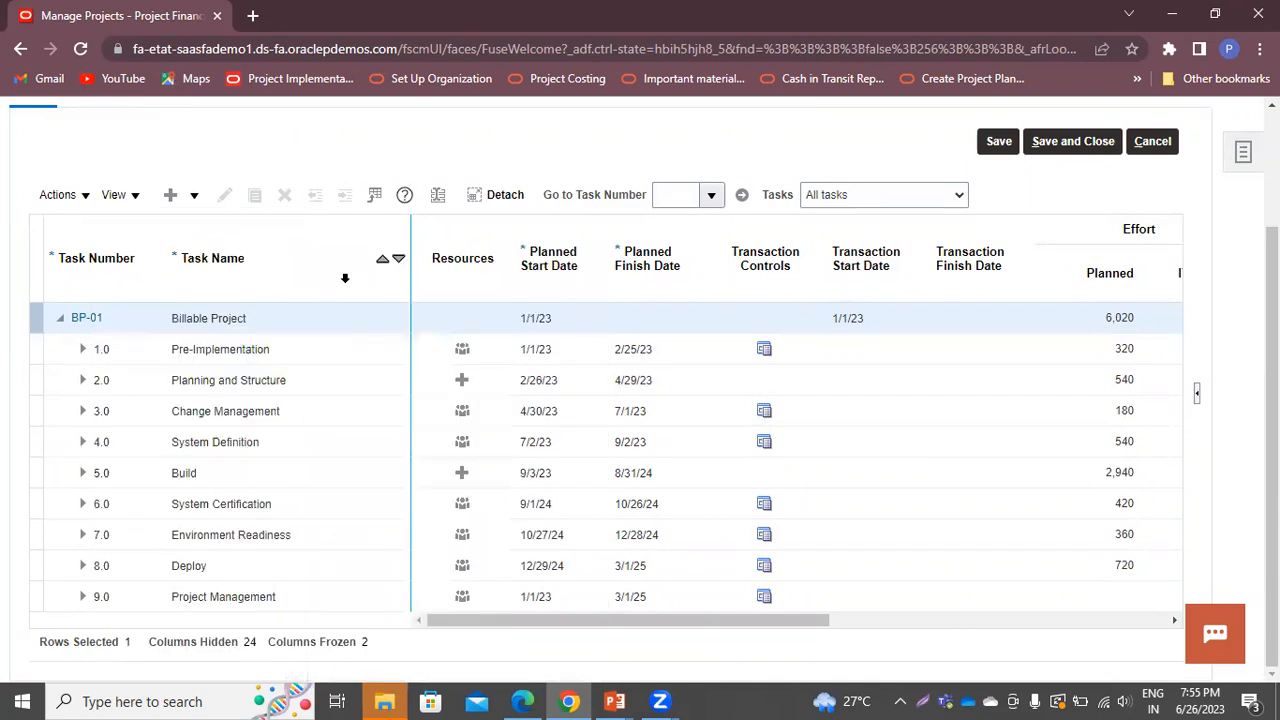
Select the Build task, review the columns, then Save and Close the plan
click(680, 622)
scroll(770, 590, down, 3)
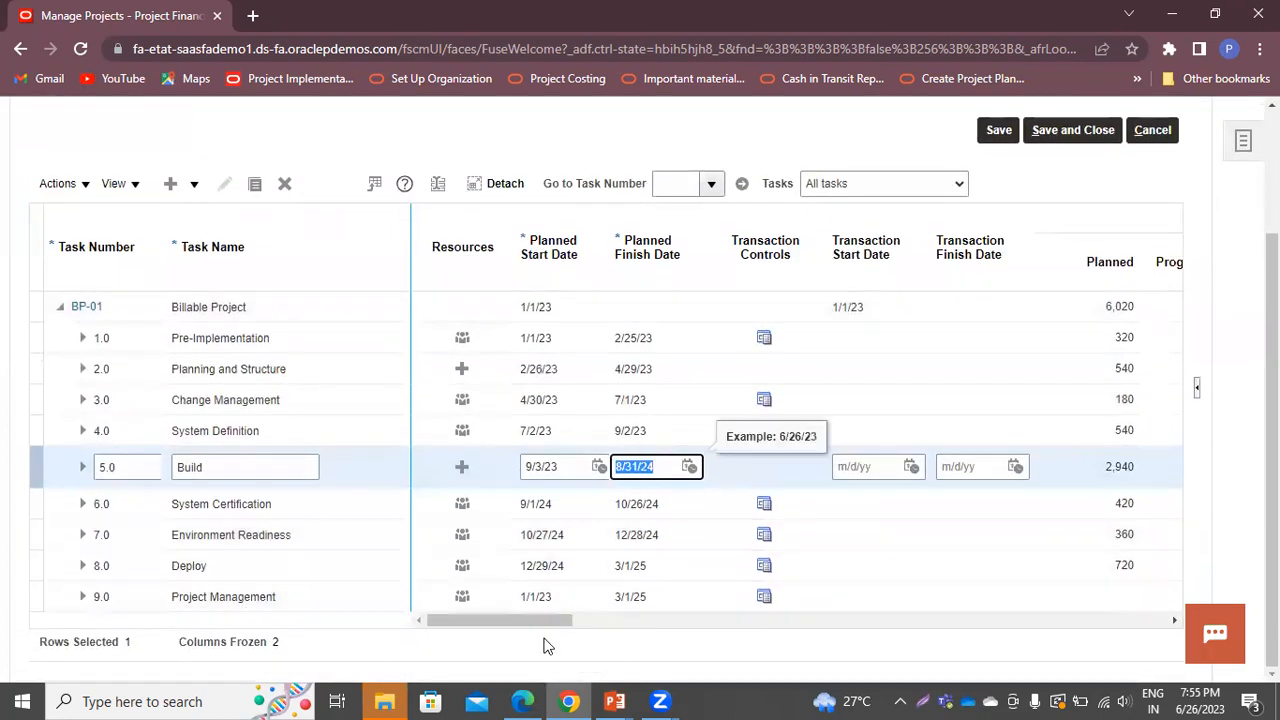
drag(546, 620, 920, 640)
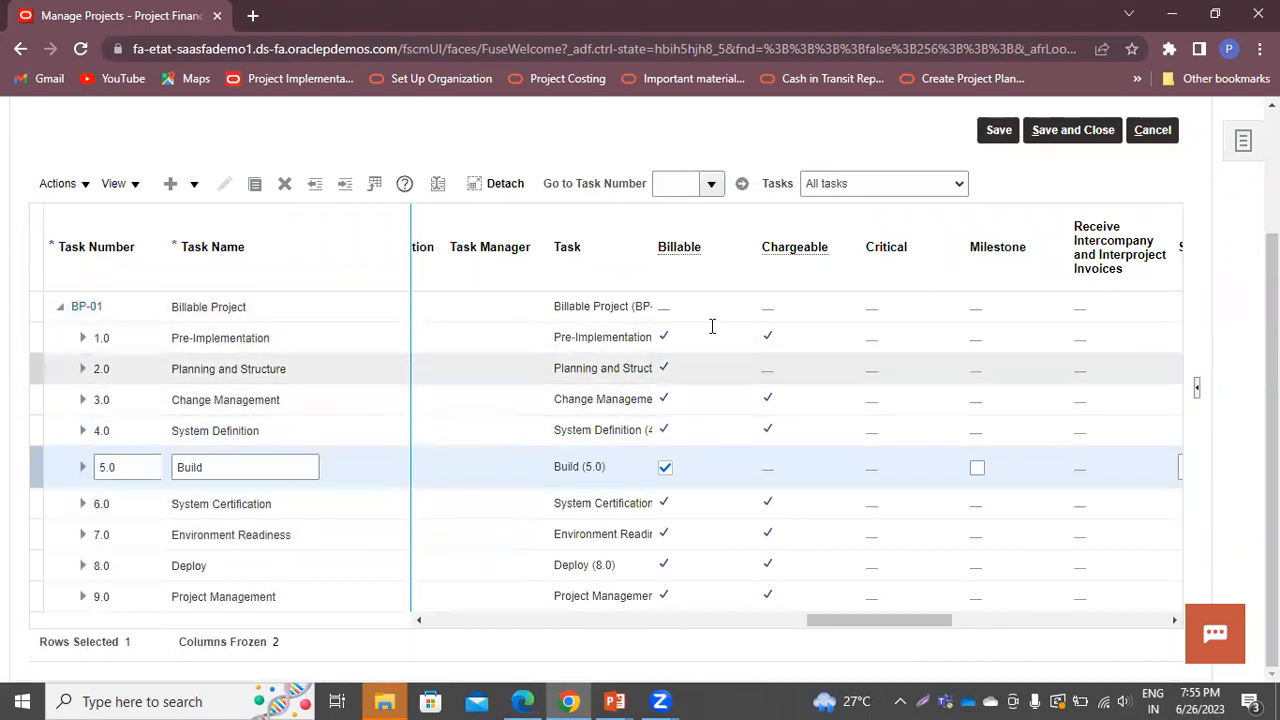
scroll(640, 310, up, 3)
click(1066, 303)
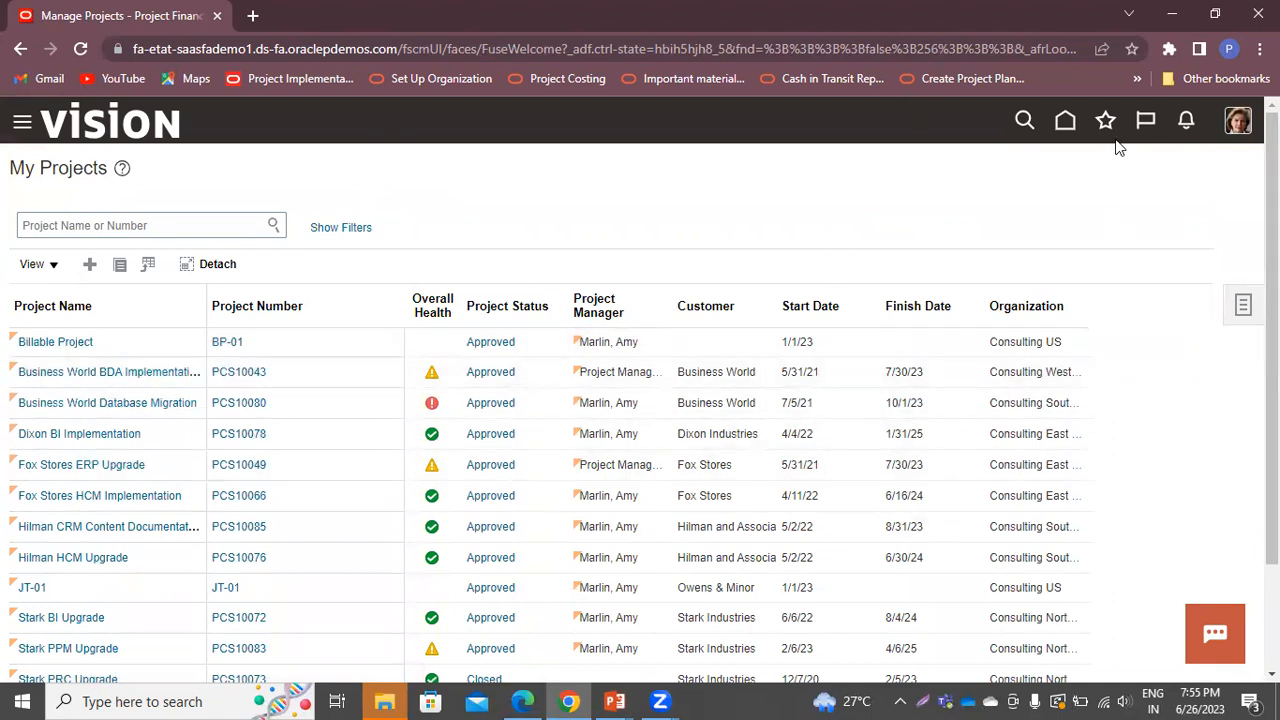
Go Home and navigate to Contract Management > Contracts, showing the Contracts search panel
click(1065, 120)
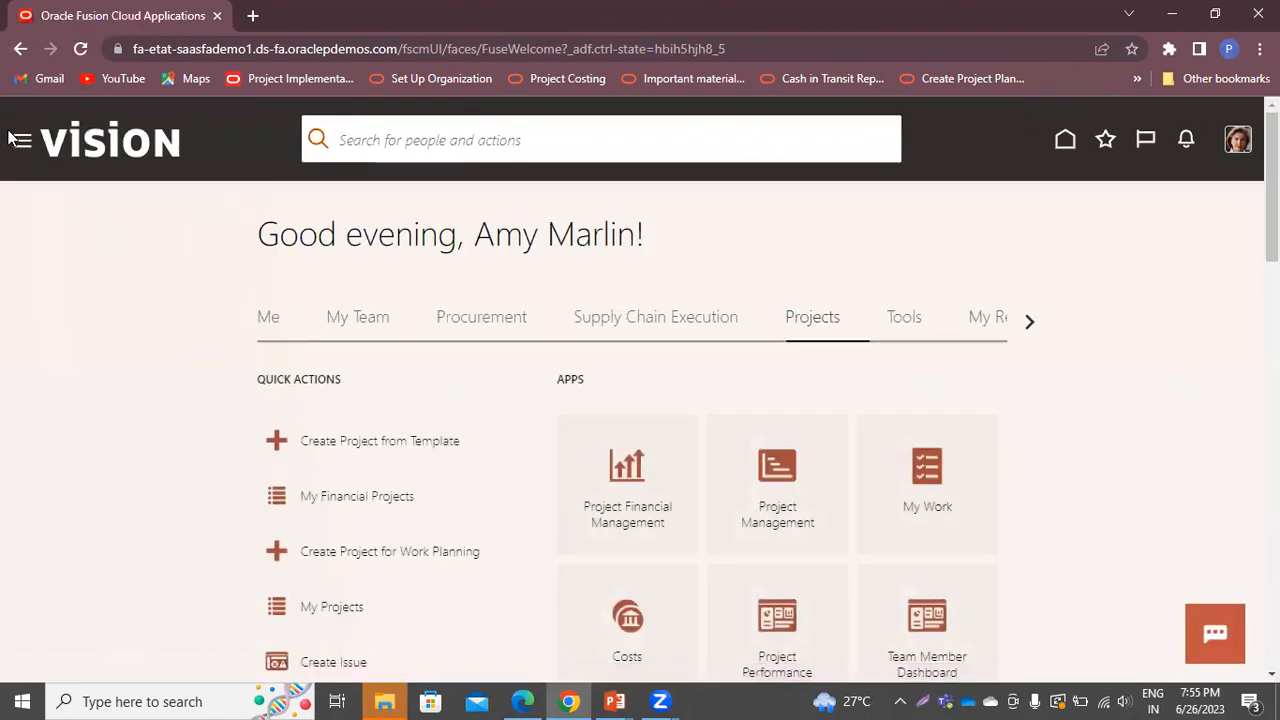
click(20, 145)
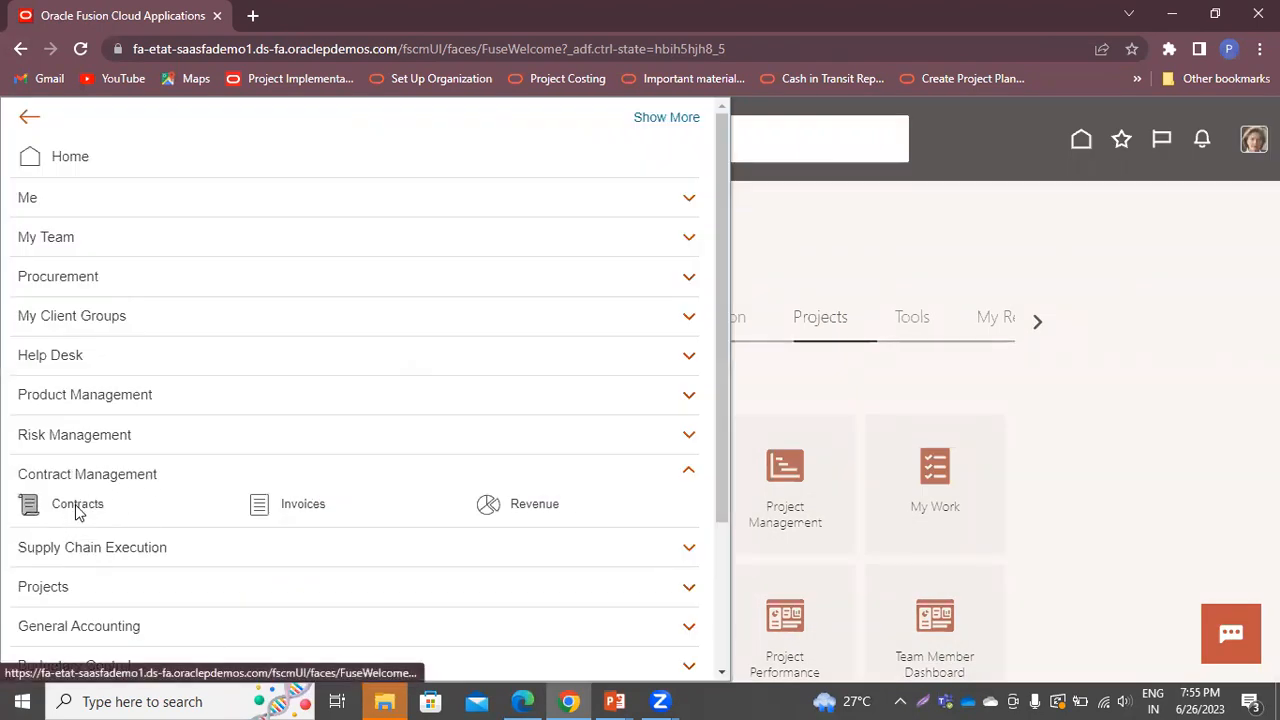
click(78, 509)
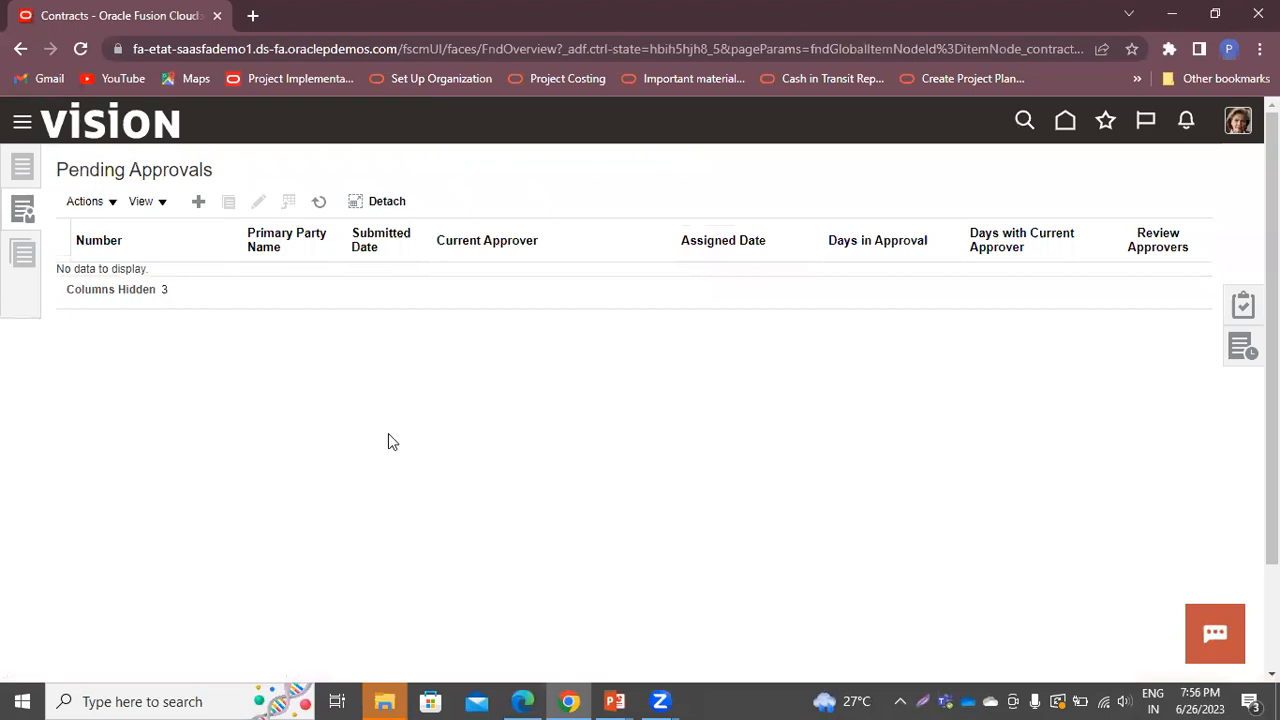
click(15, 158)
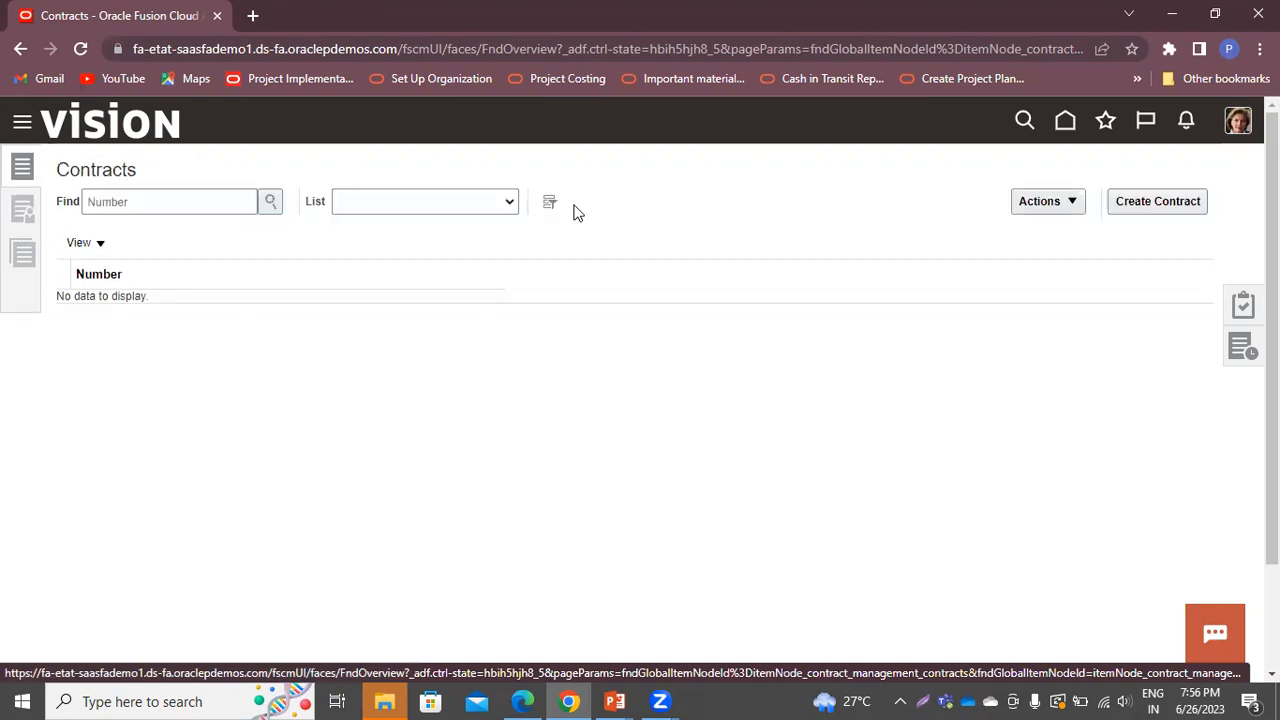
Create contract BP-01 of type JT-01 for McNally Products starting 1/1/23, and save it
click(1146, 208)
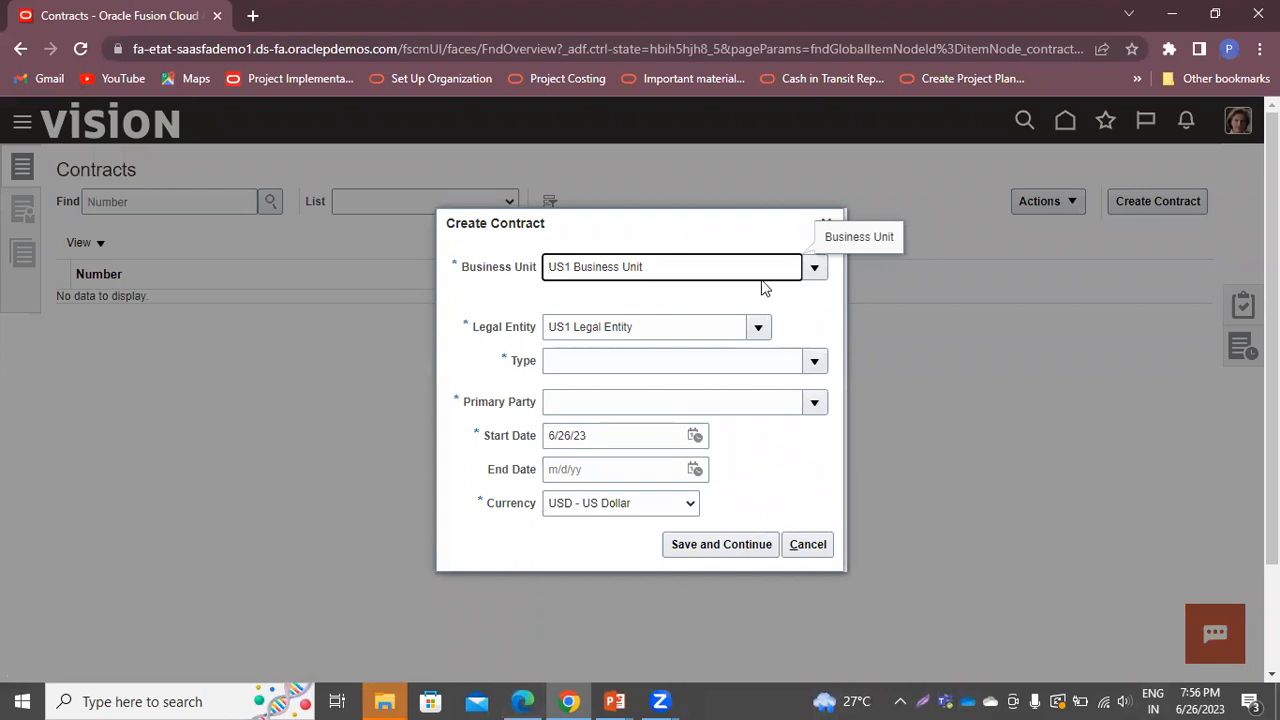
click(812, 368)
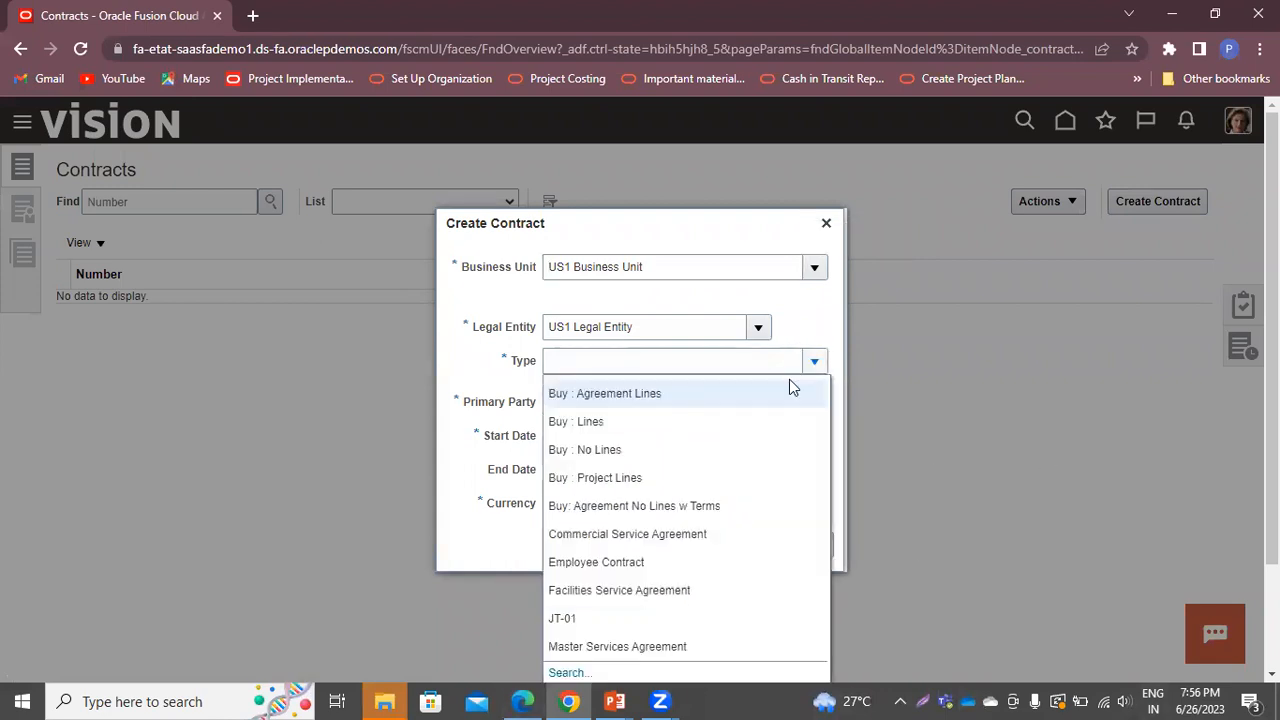
click(589, 620)
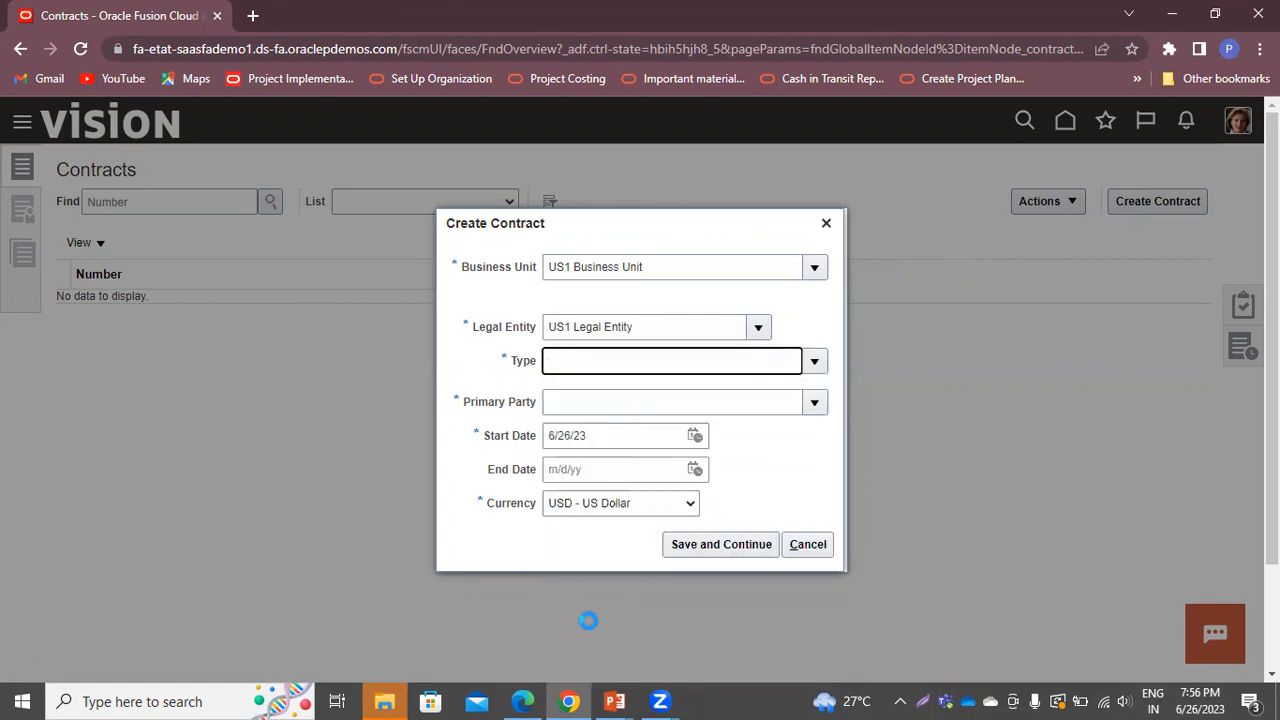
click(614, 366)
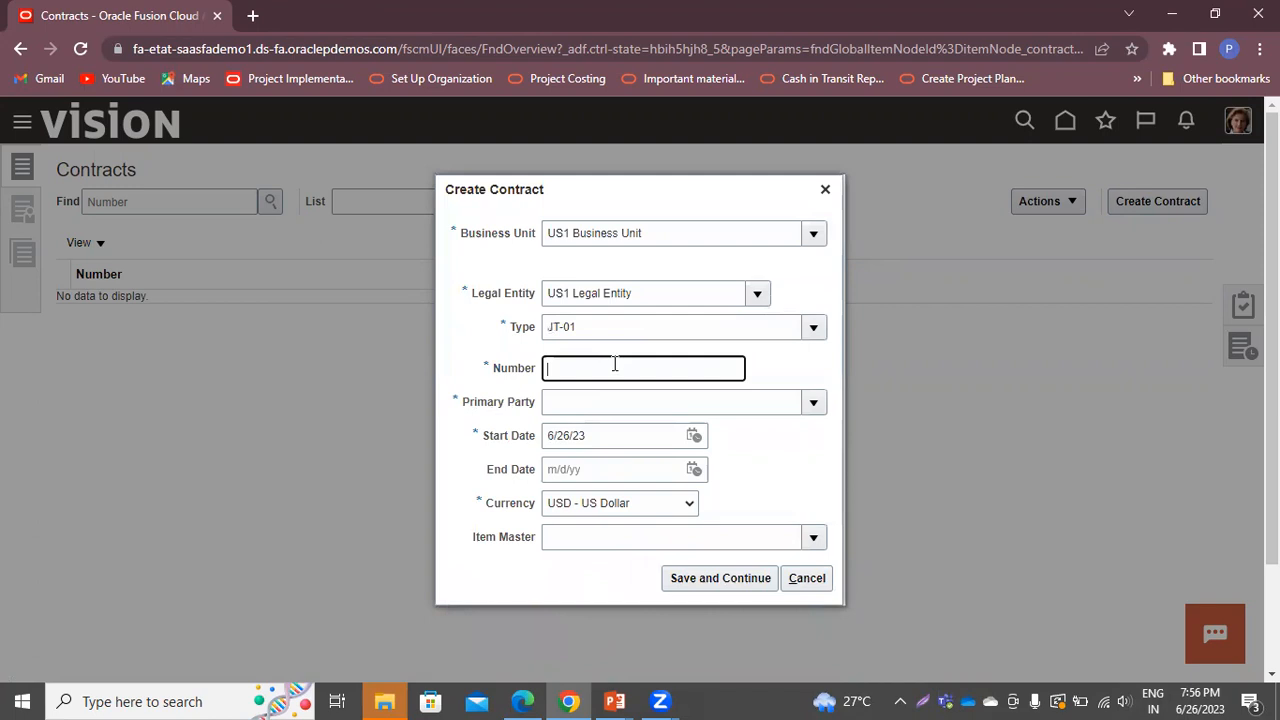
text(BP-01)
click(810, 402)
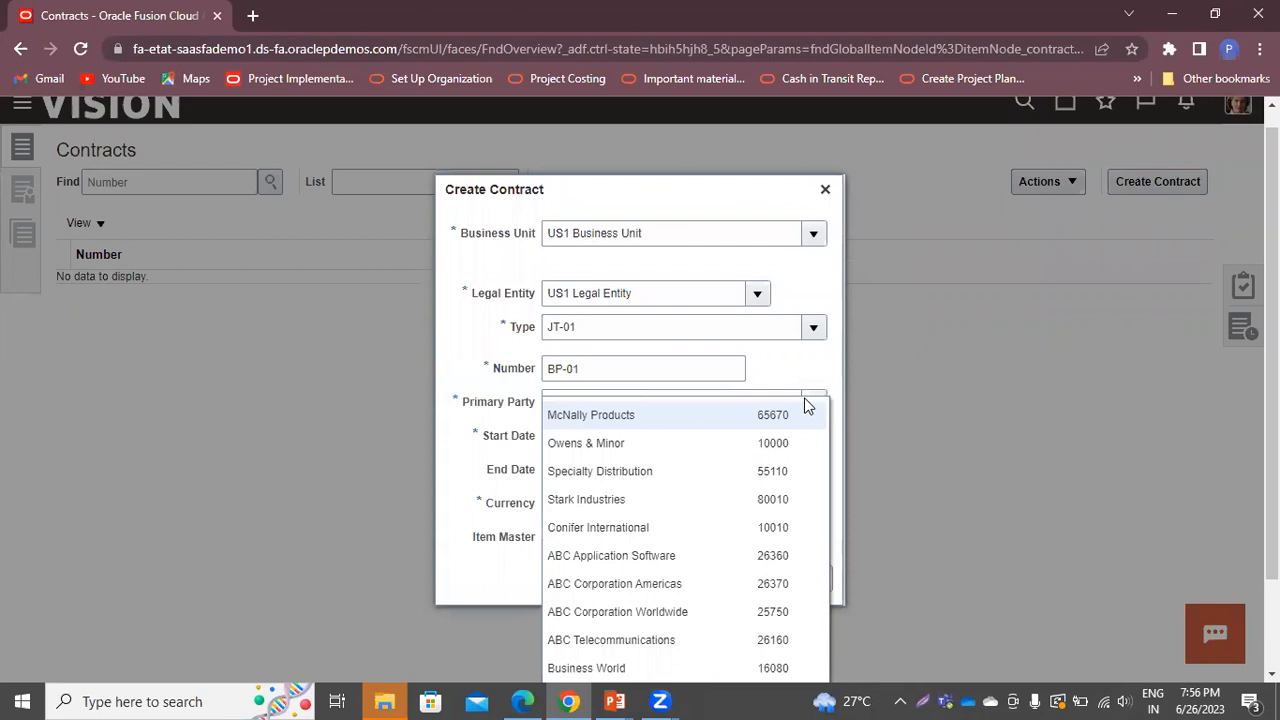
click(637, 412)
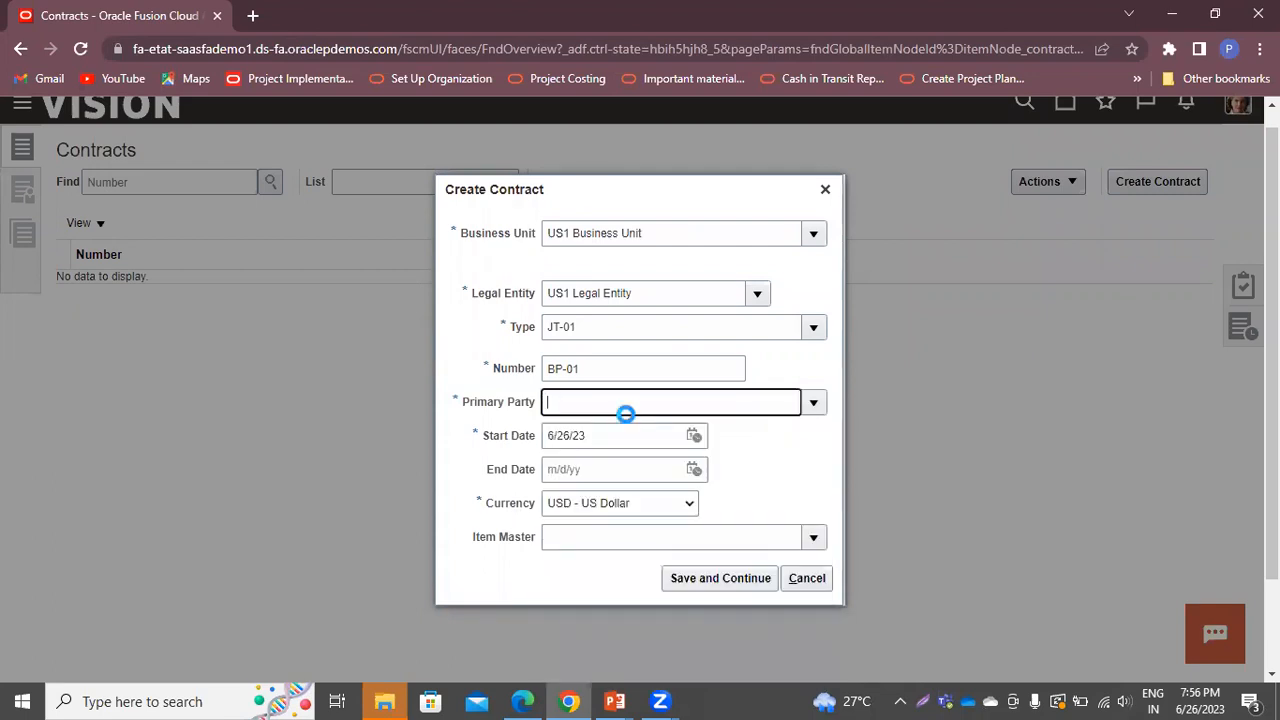
triple_click(620, 435)
text(1/1/2)
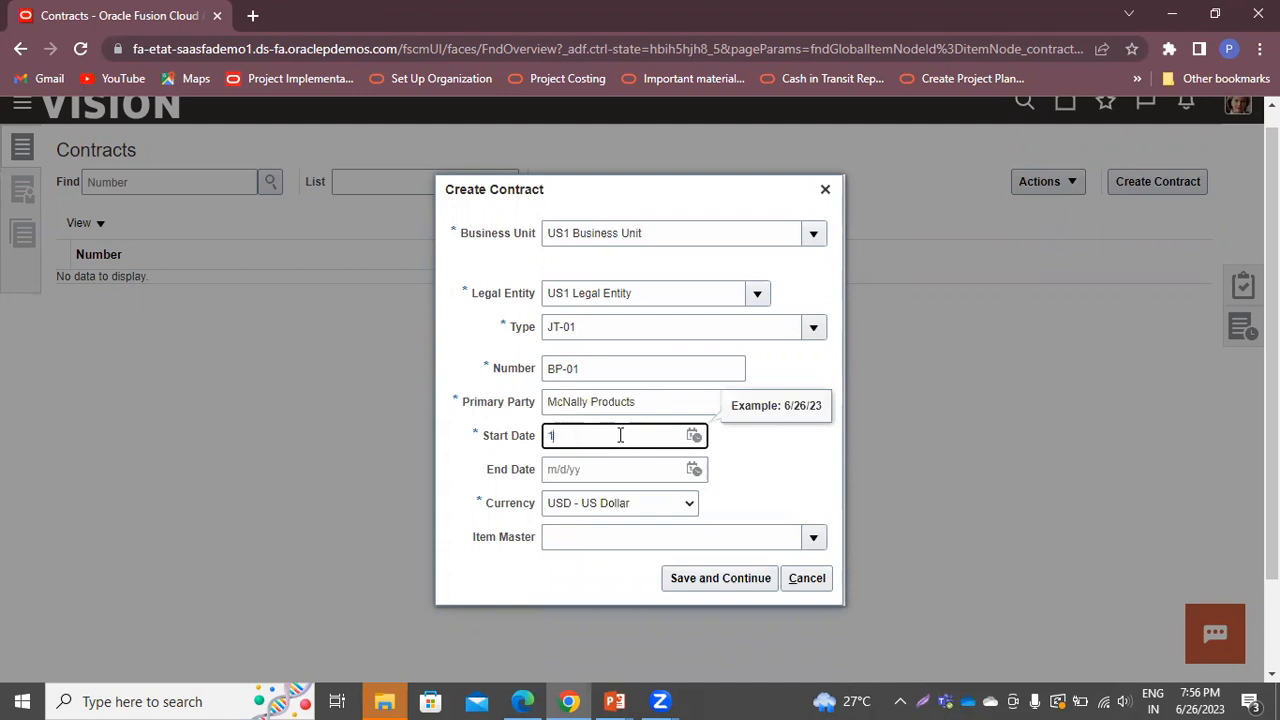
text(3)
click(676, 580)
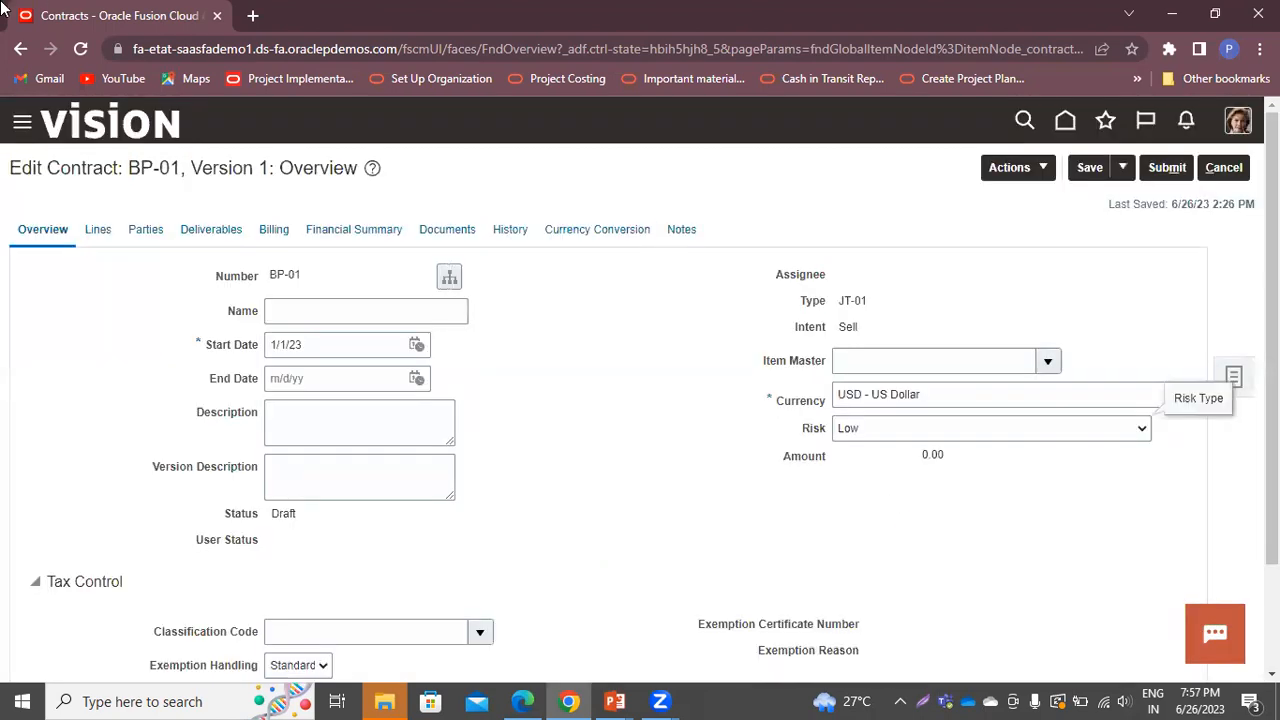
On the Billing tab, set the contract organization to Consulting US
scroll(674, 357, down, 2)
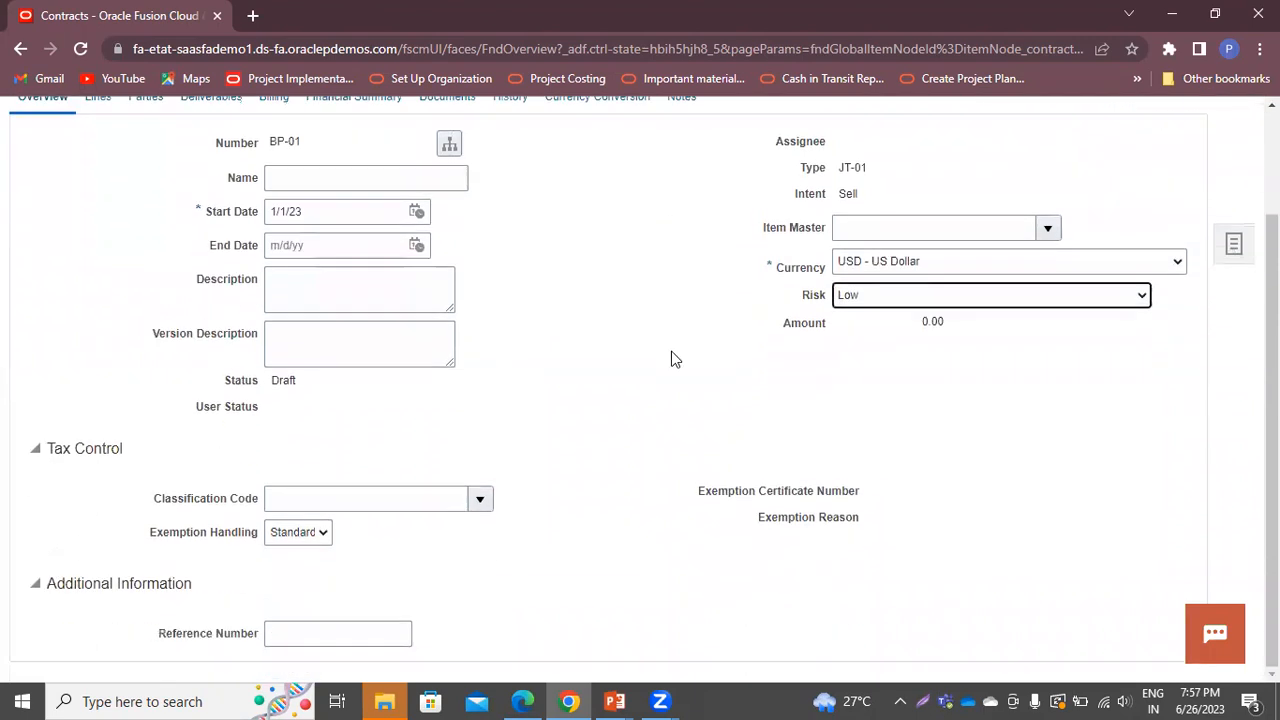
scroll(671, 357, up, 2)
scroll(671, 357, down, 2)
scroll(714, 371, up, 2)
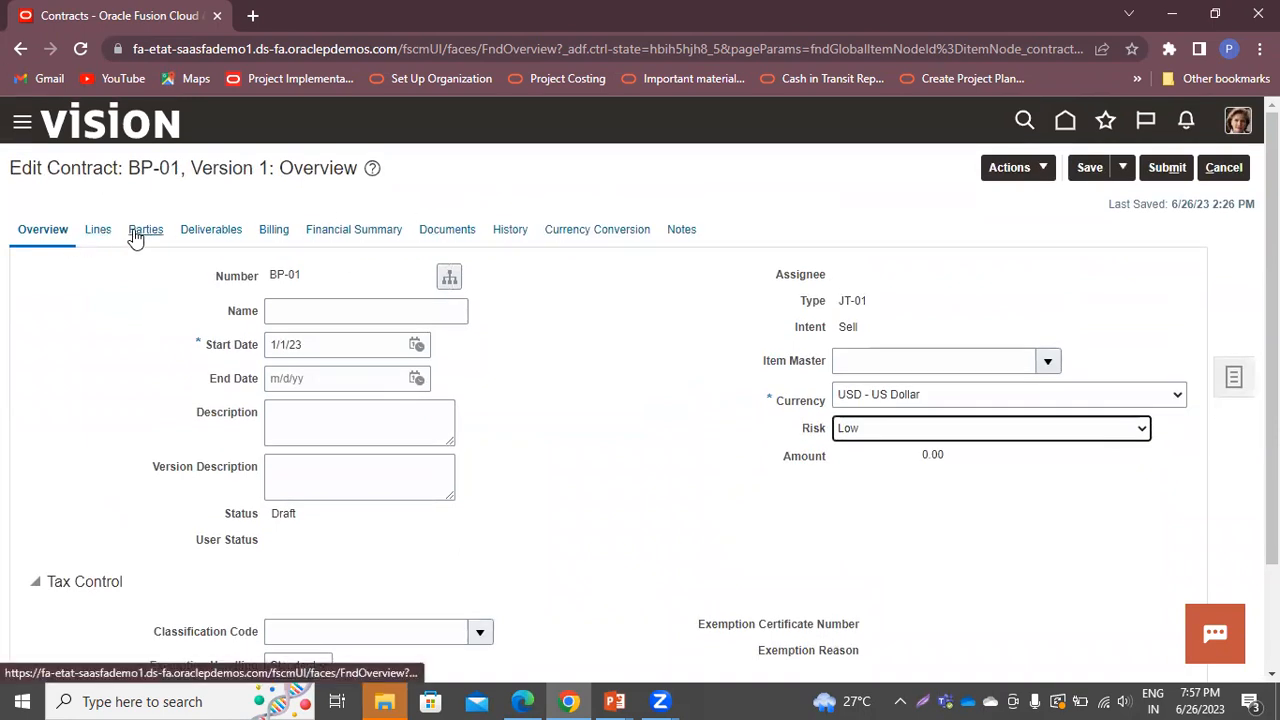
click(273, 230)
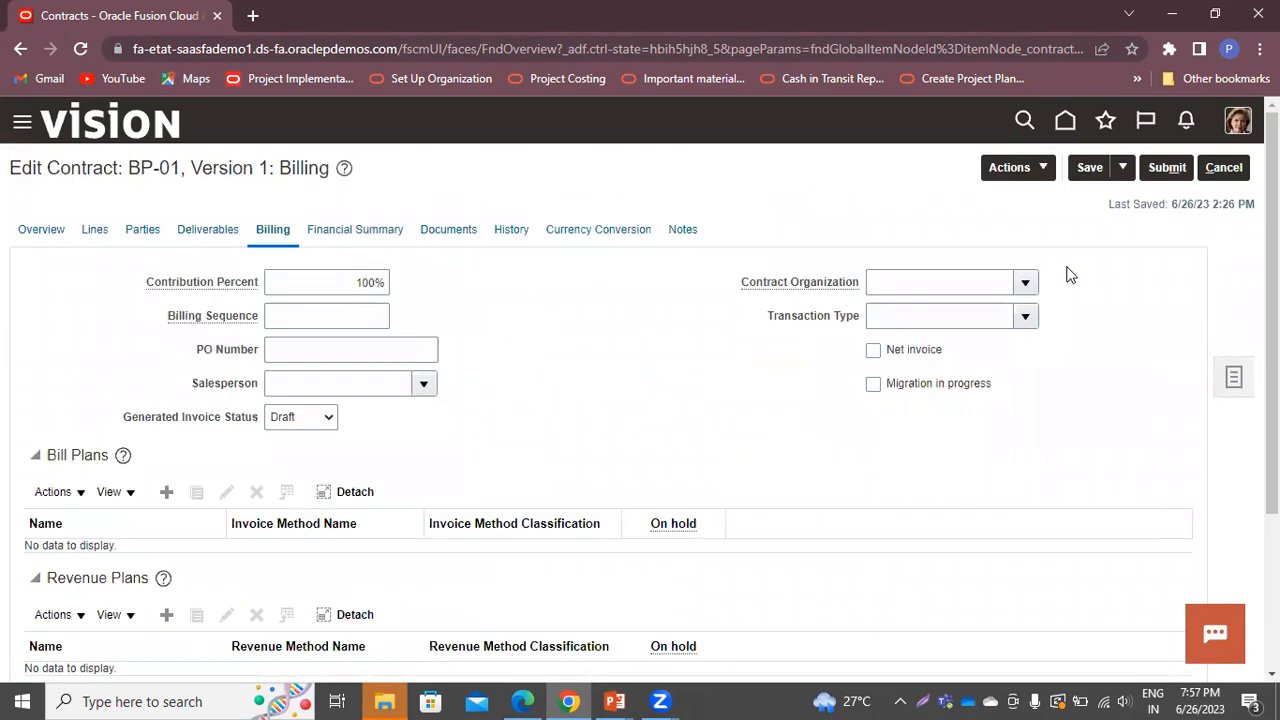
click(1020, 282)
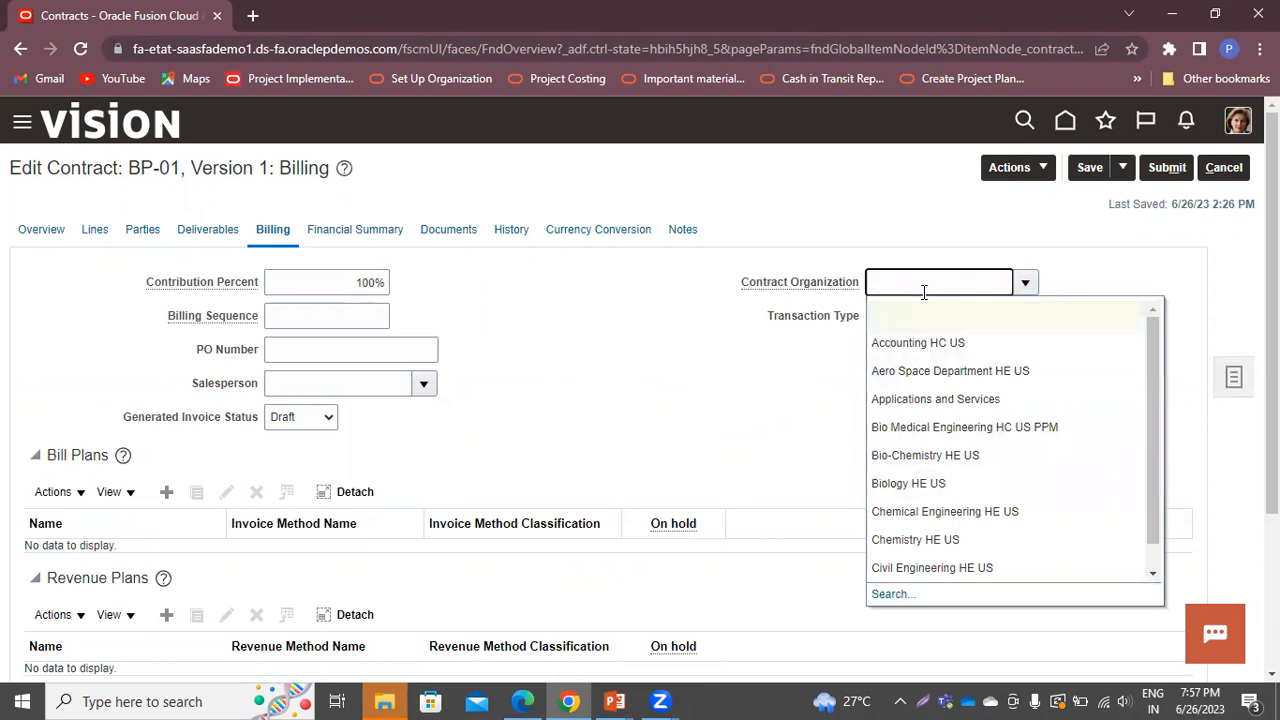
text(onsulting us)
key(Tab)
click(636, 440)
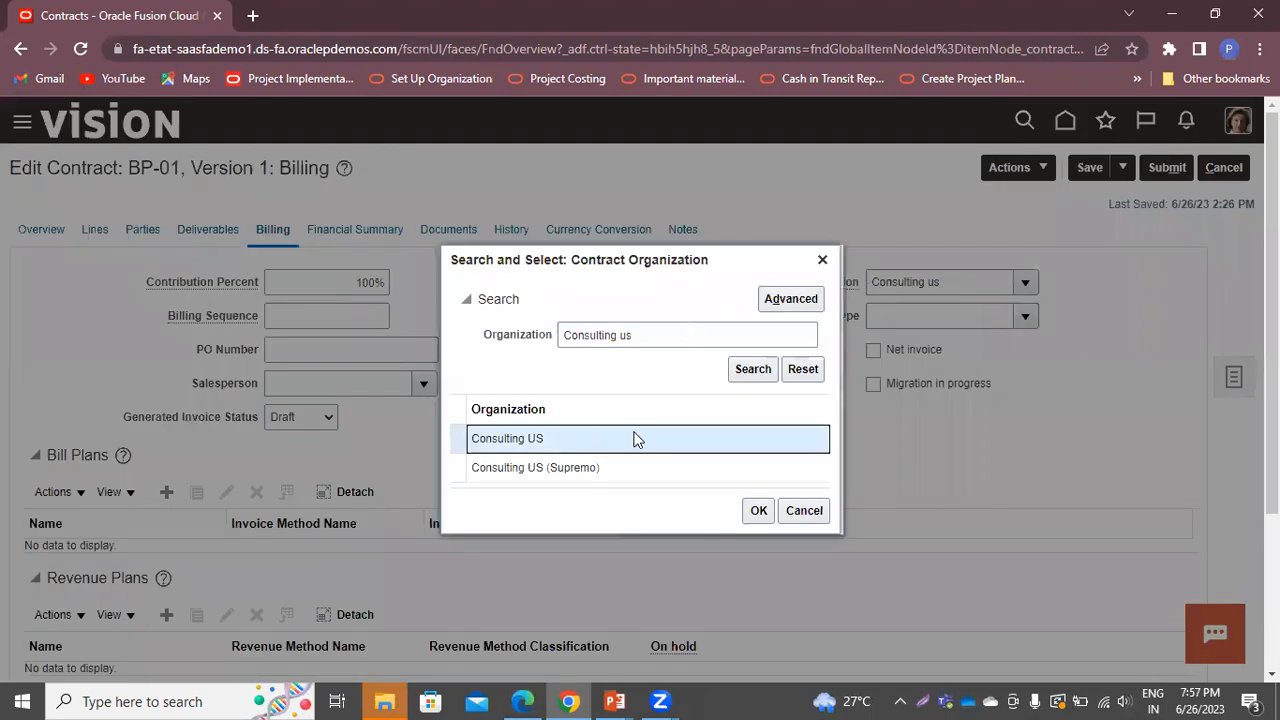
click(759, 510)
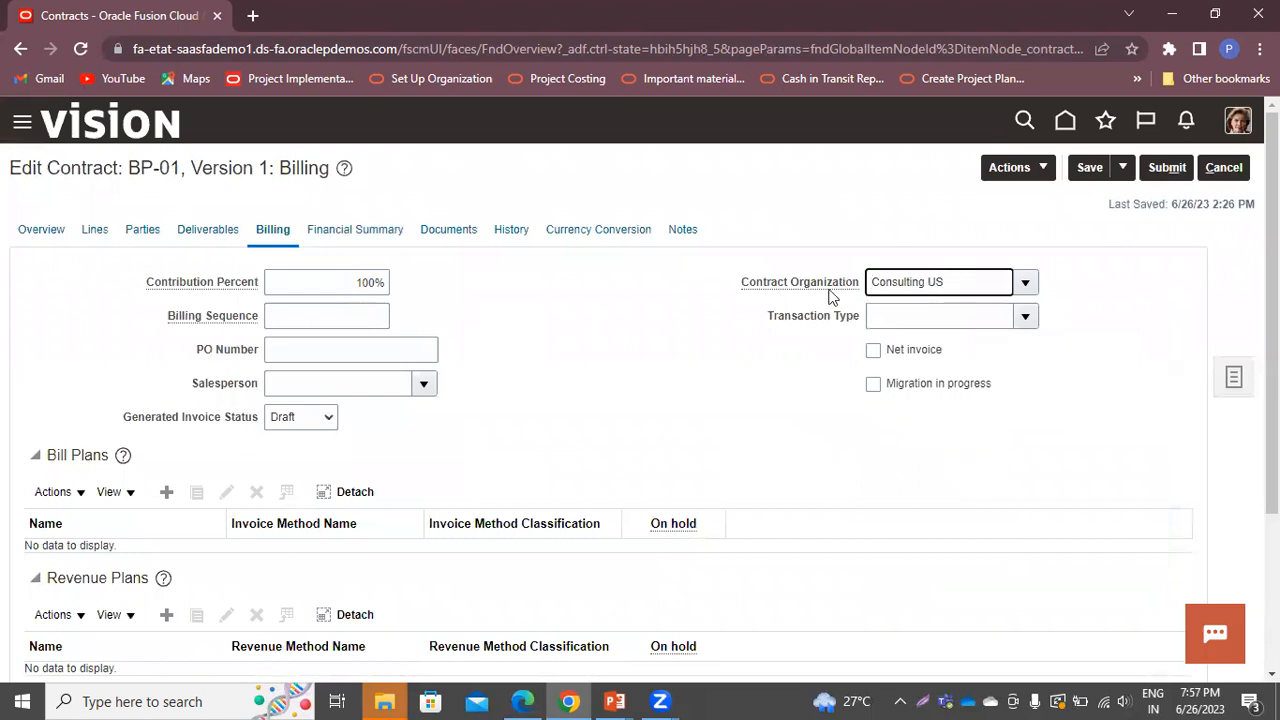
Set the billing transaction type to PA Invoice
click(966, 311)
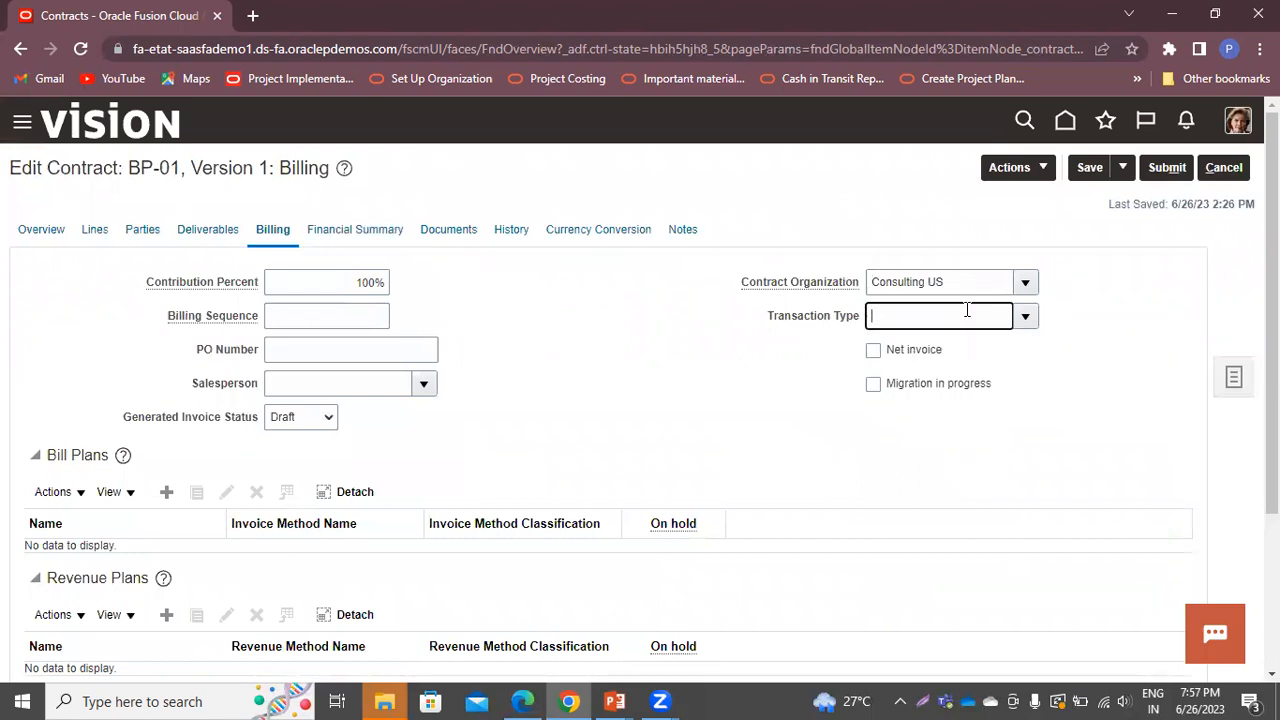
text(PA In)
key(Tab)
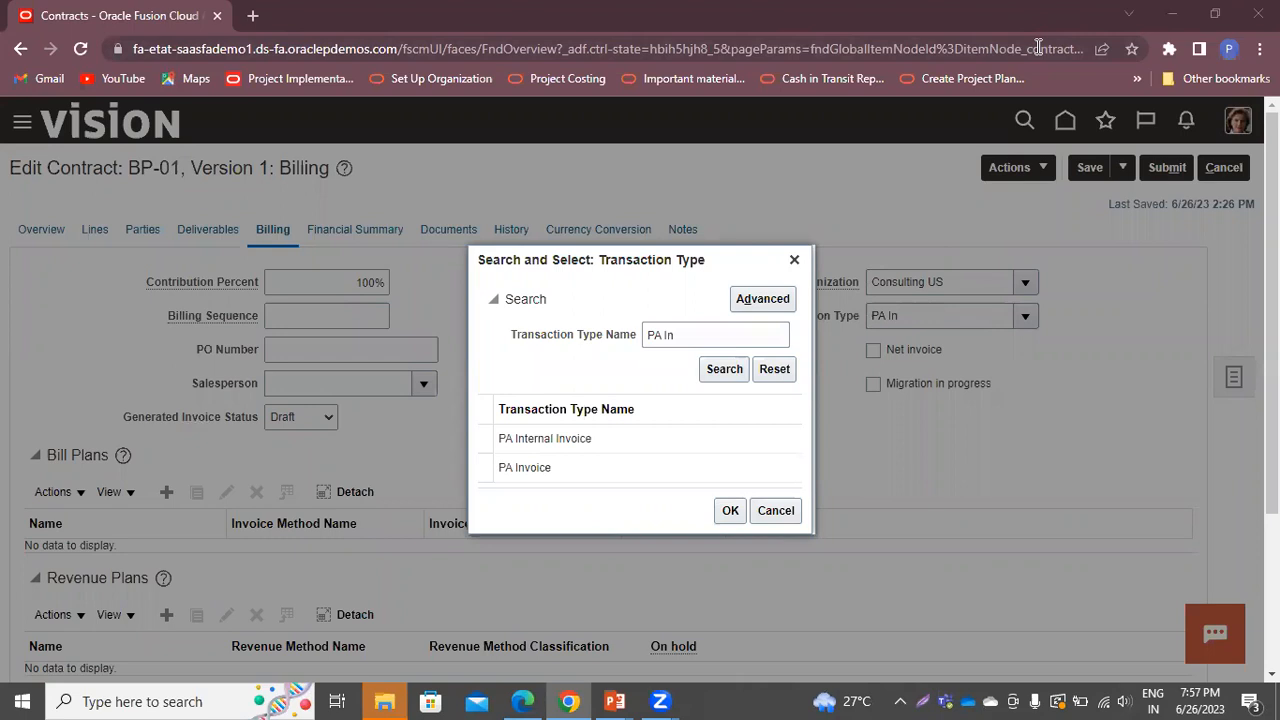
click(645, 446)
click(641, 466)
click(730, 510)
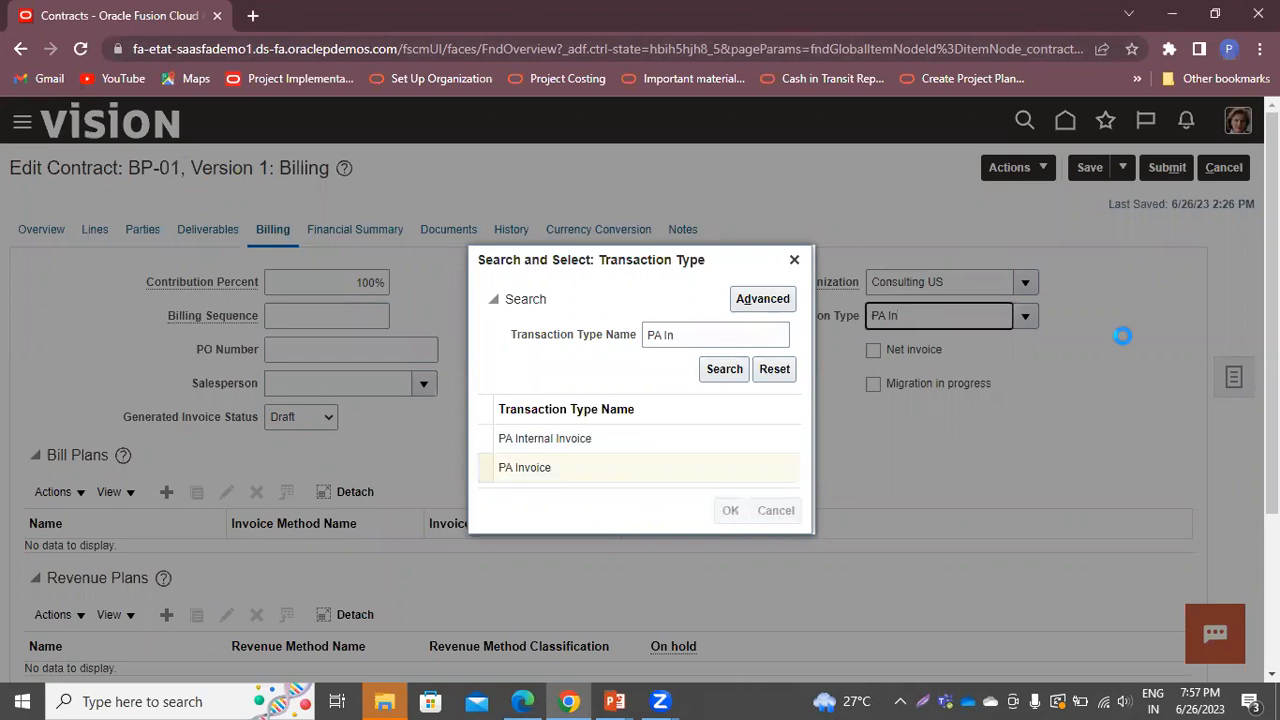
scroll(637, 323, down, 2)
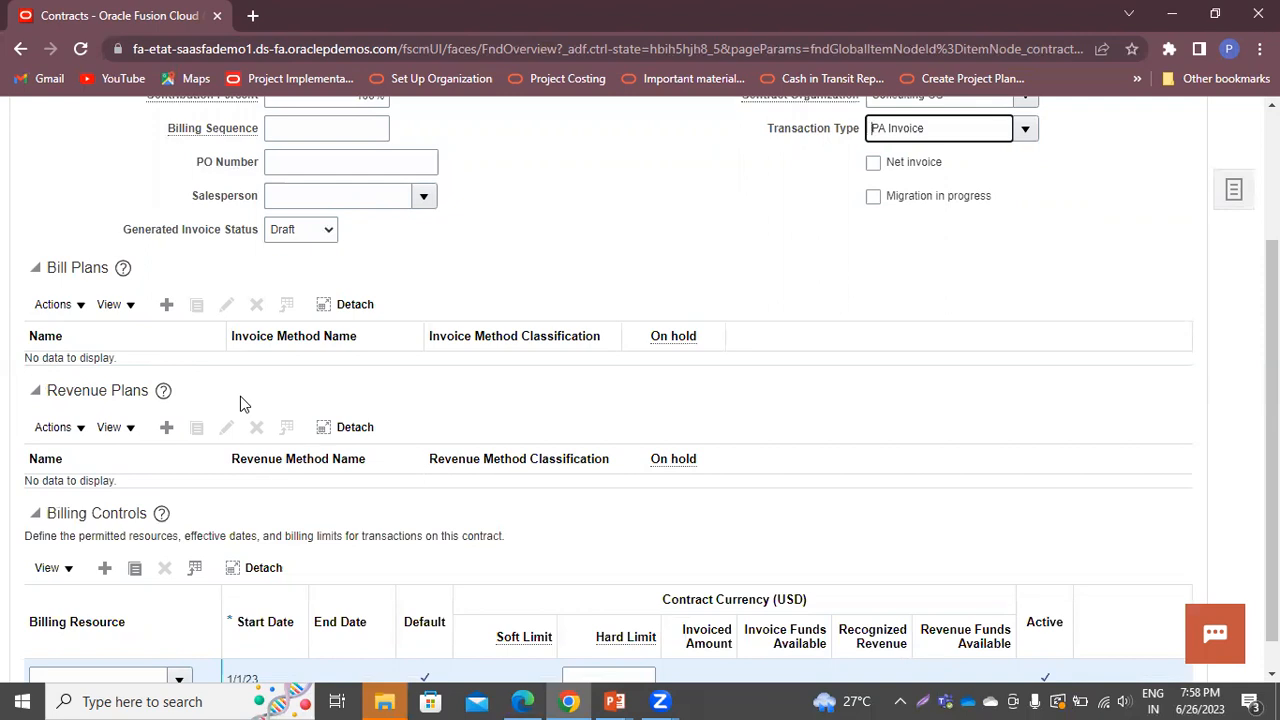
click(174, 306)
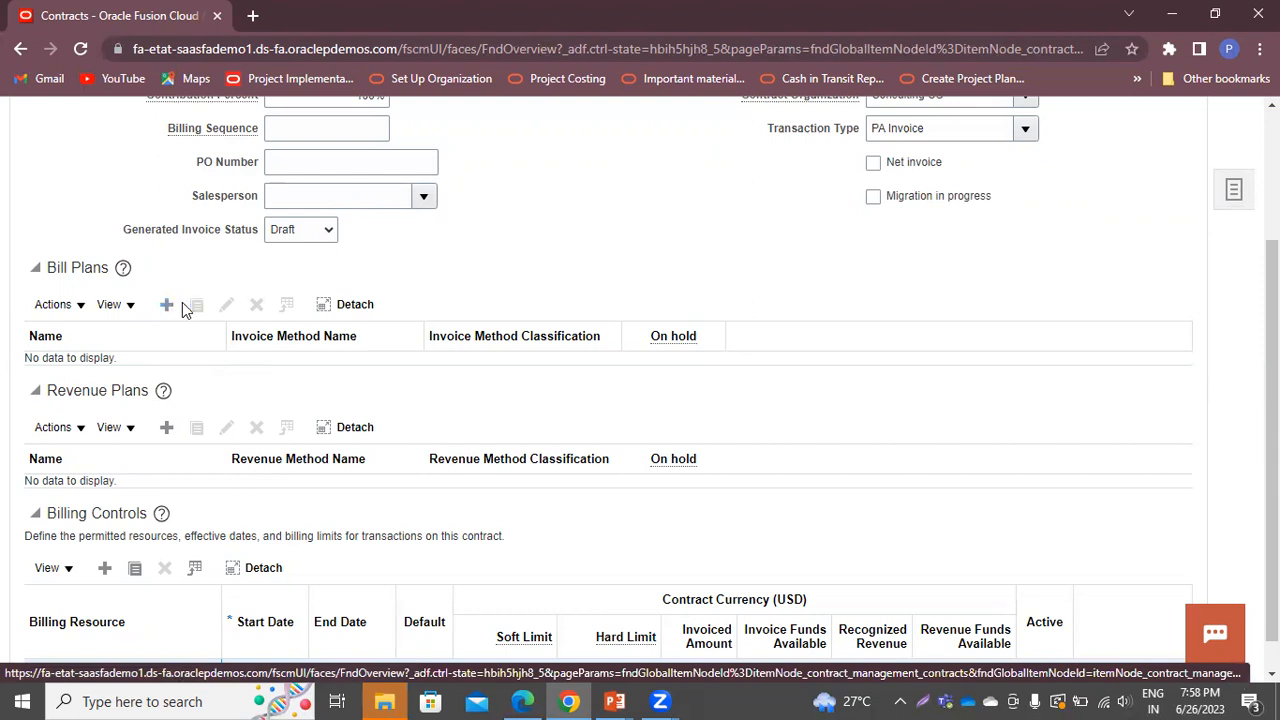
Name the bill plan 'Bill Plan', Amount Based, billing McNally Products at the Denver site
click(170, 279)
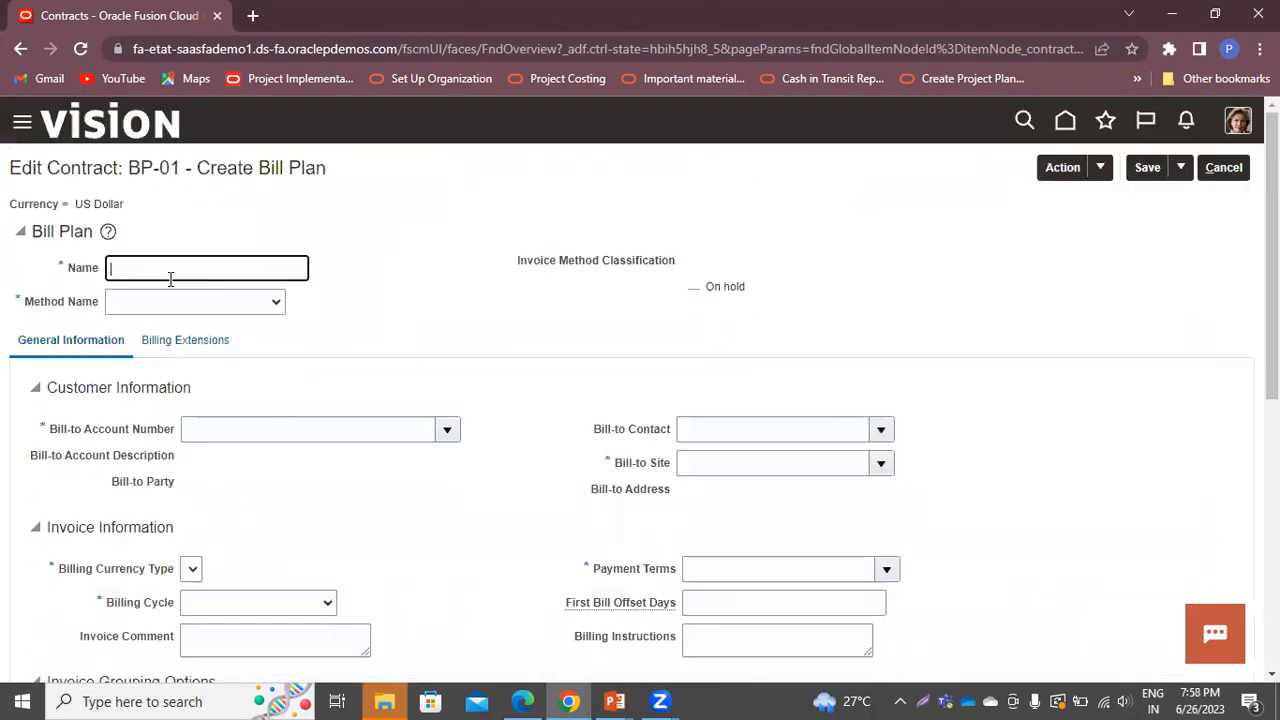
text(Bill Planlan)
key(Tab)
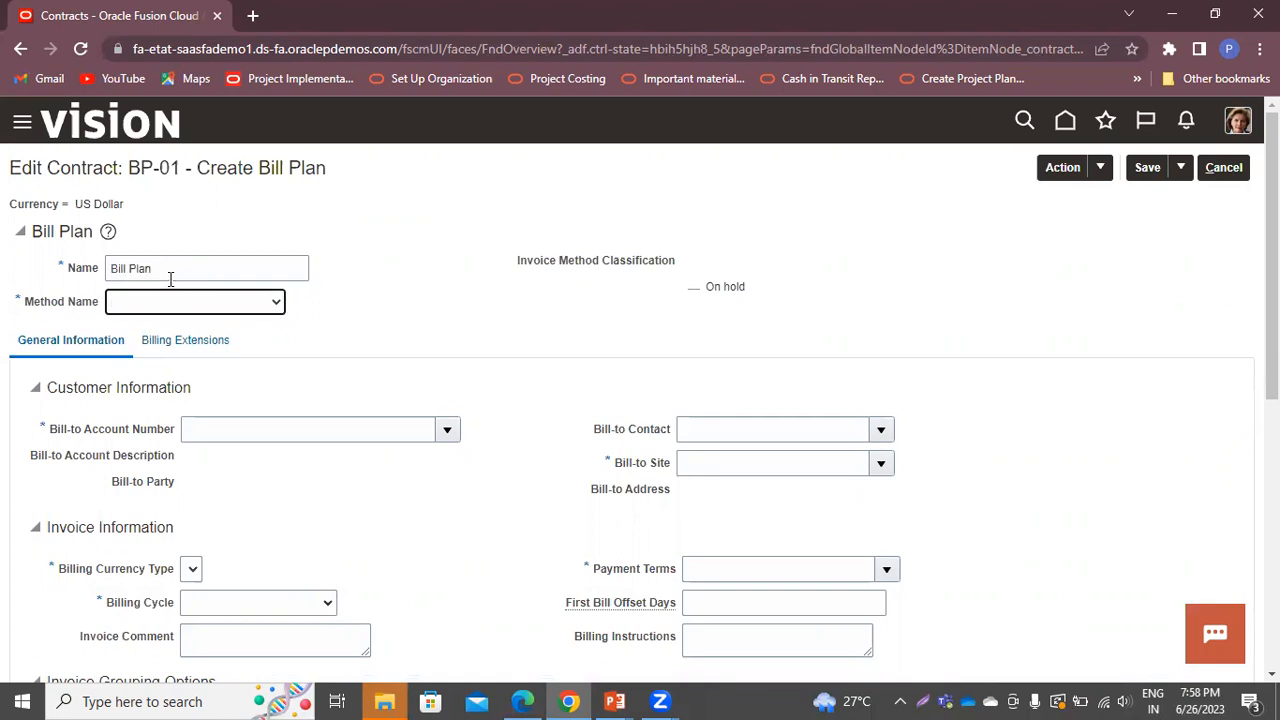
click(156, 303)
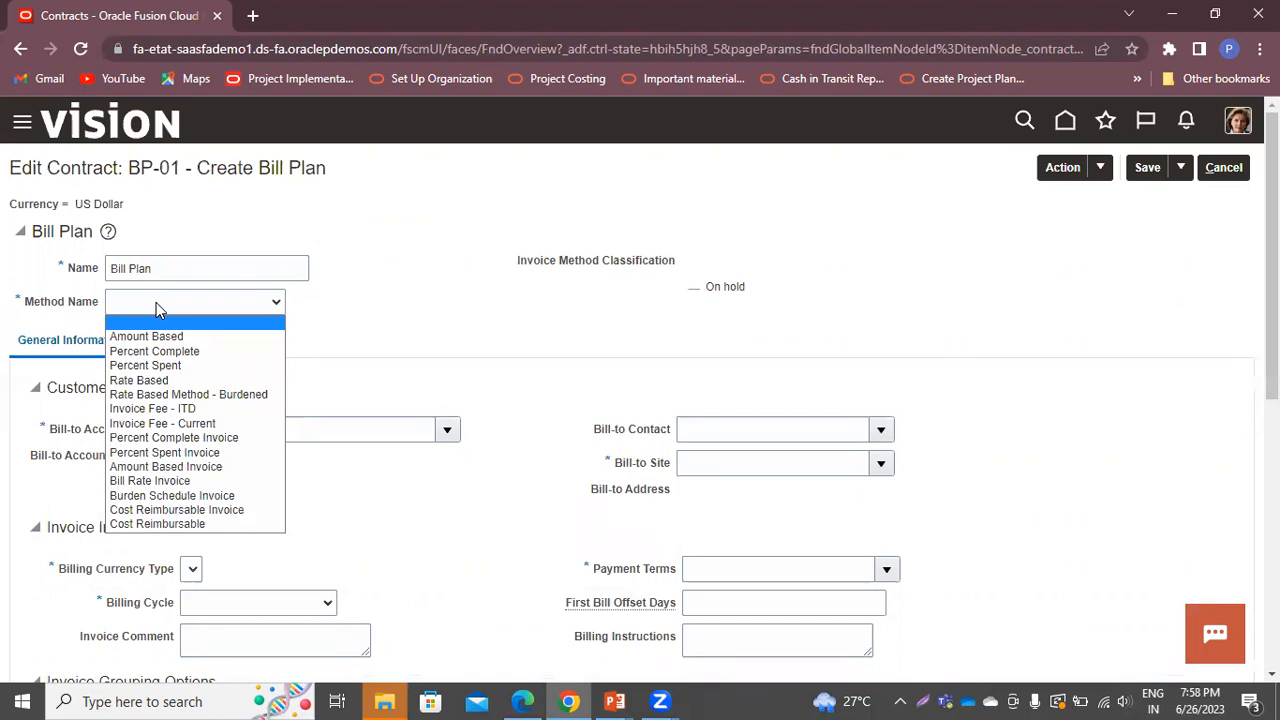
click(150, 336)
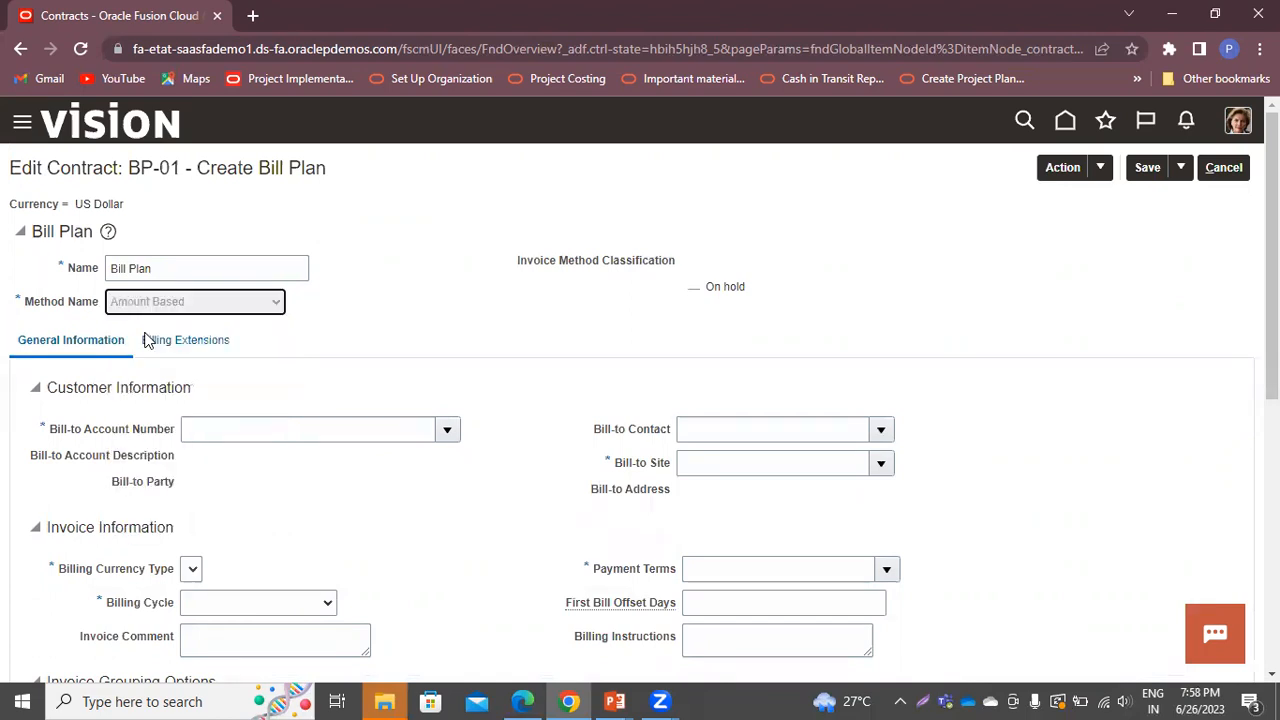
click(442, 428)
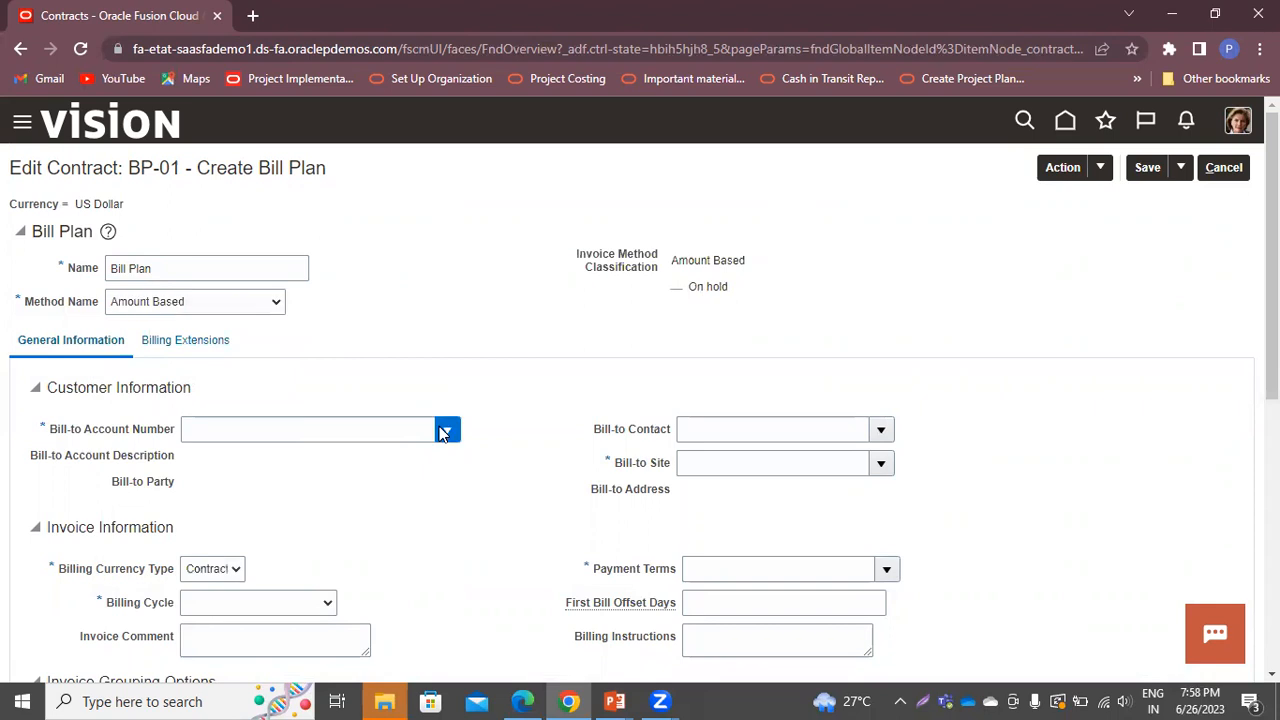
click(300, 458)
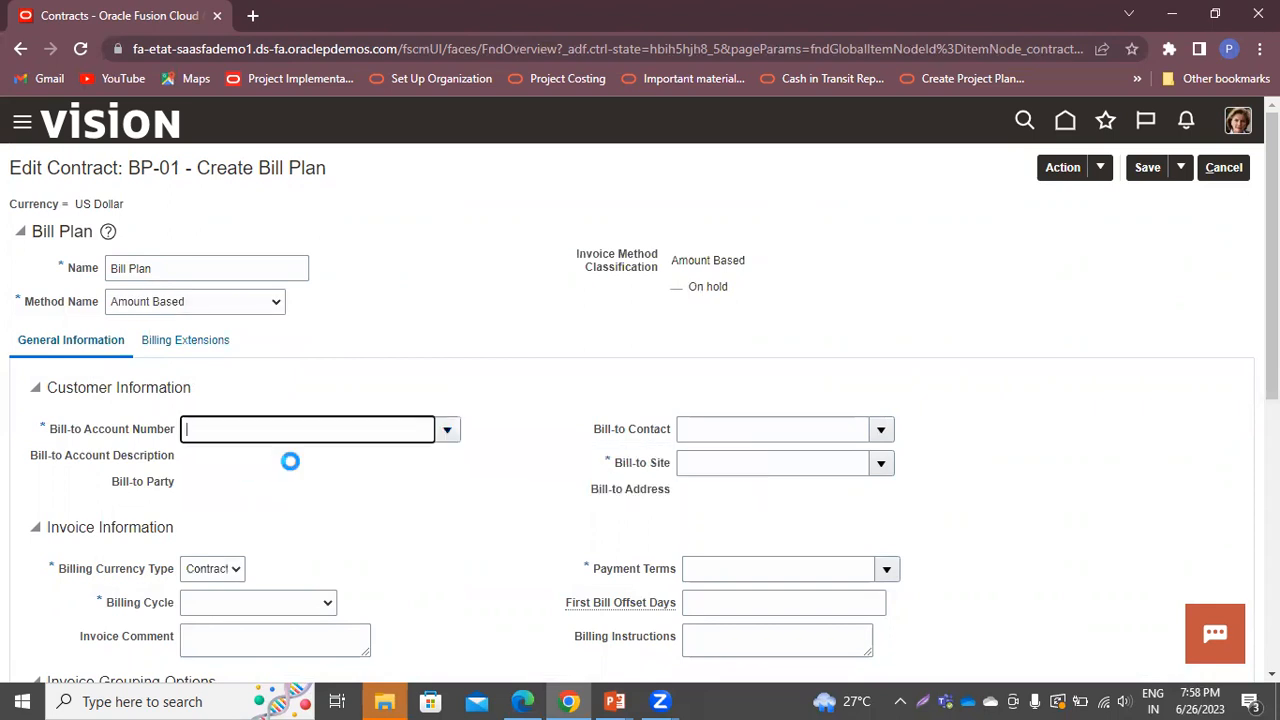
click(882, 464)
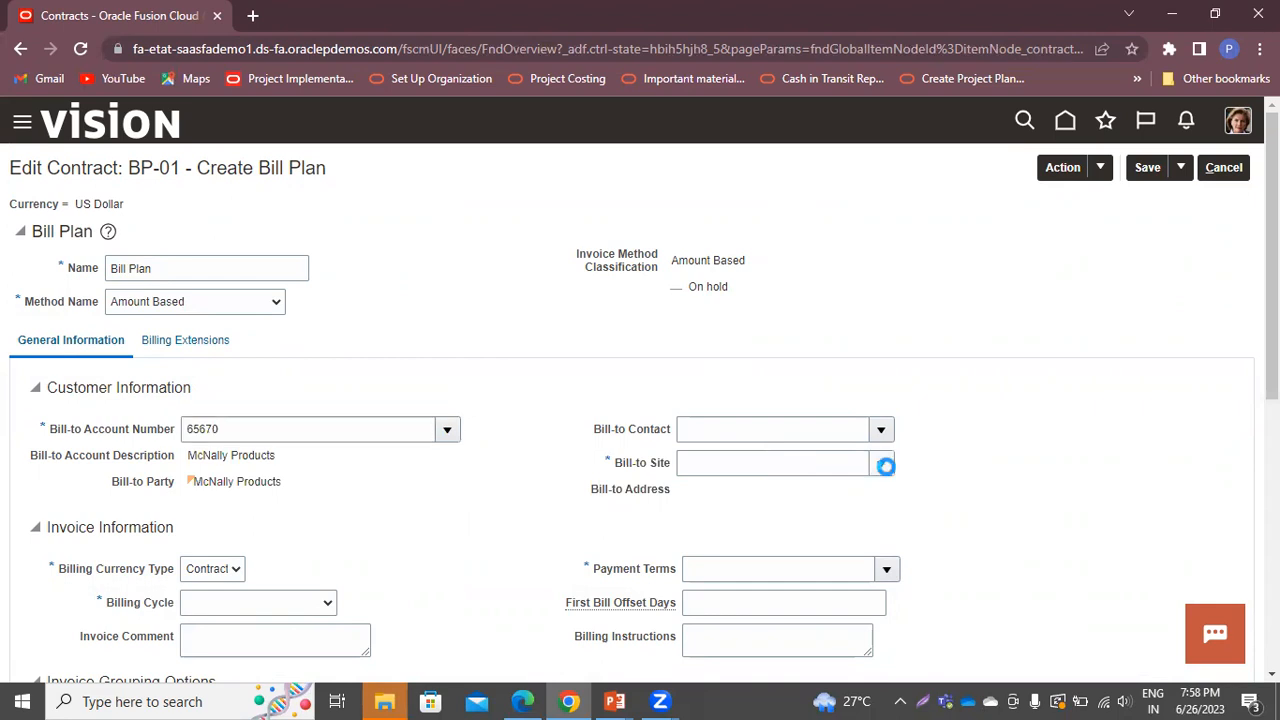
click(699, 500)
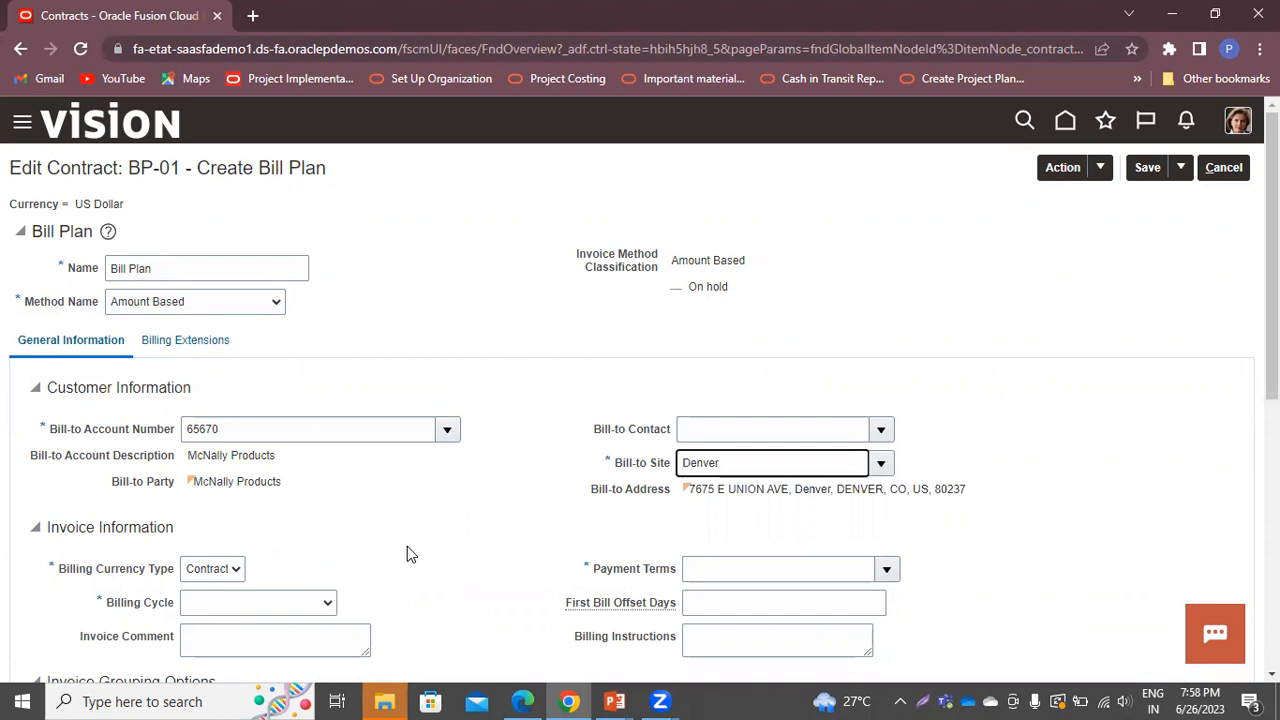
Set the billing cycle to Monthly and payment terms to Net 15
scroll(407, 546, down, 2)
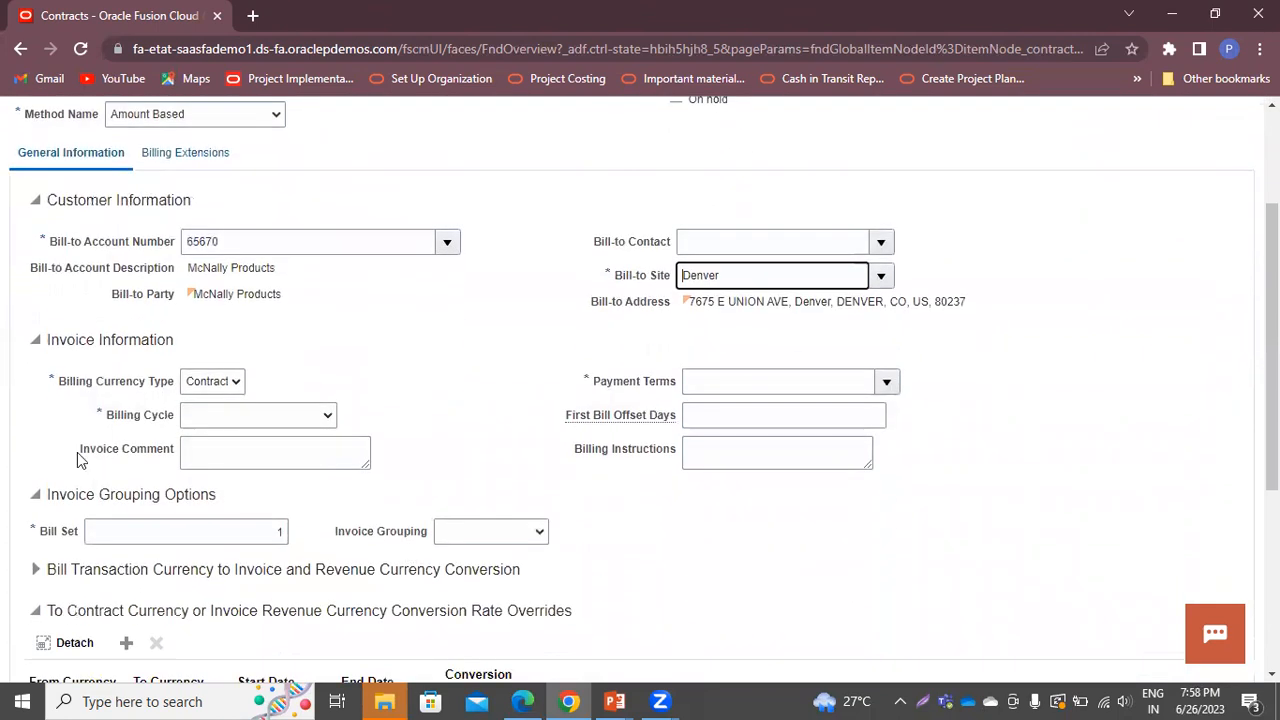
click(222, 422)
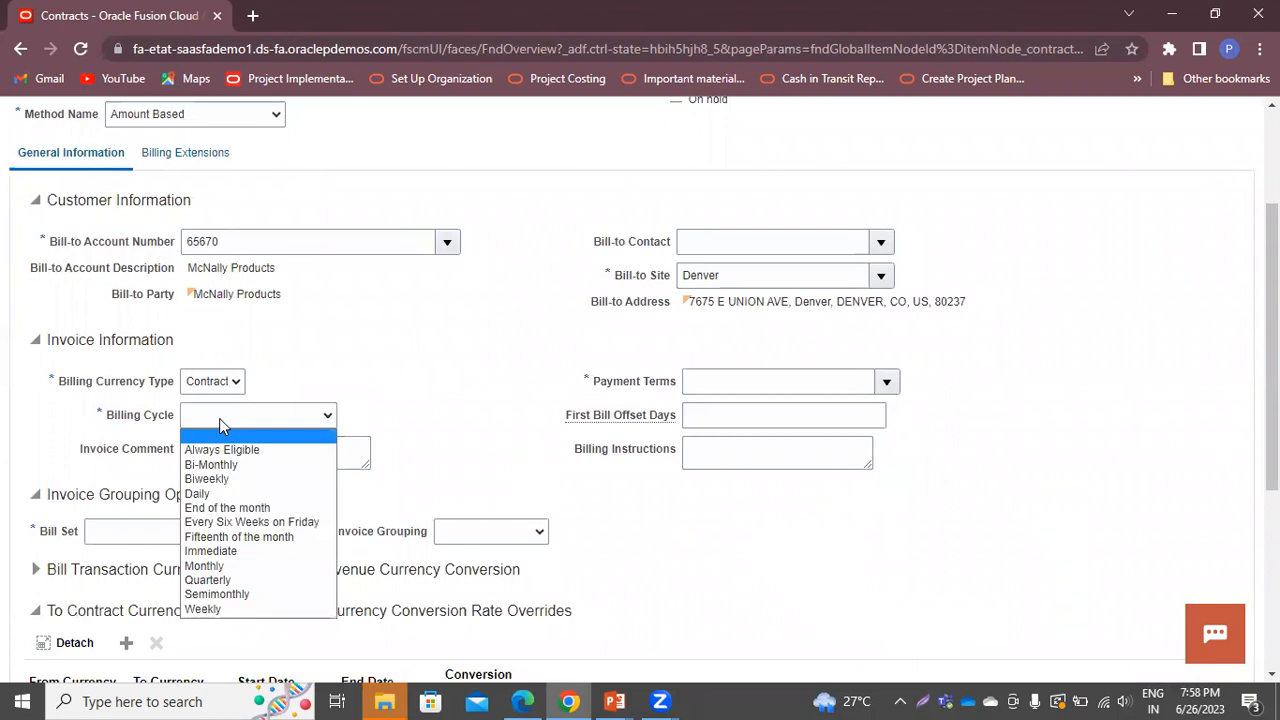
click(222, 568)
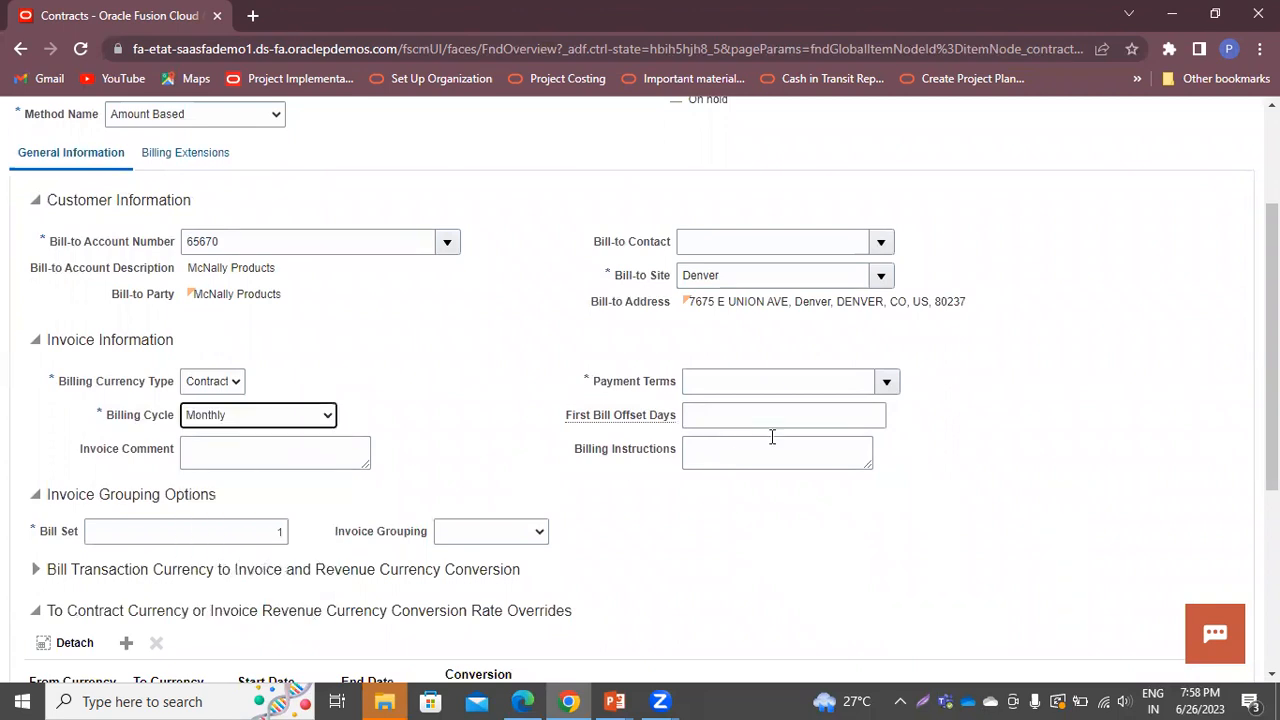
click(887, 388)
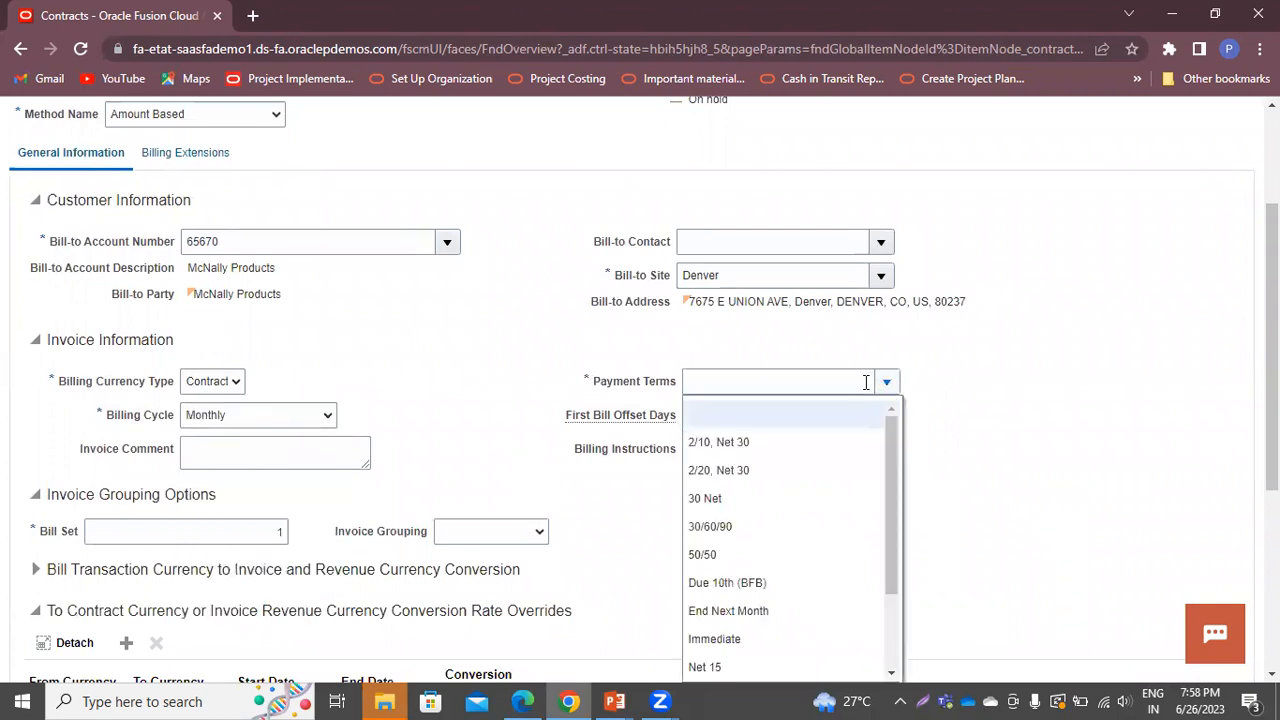
click(723, 671)
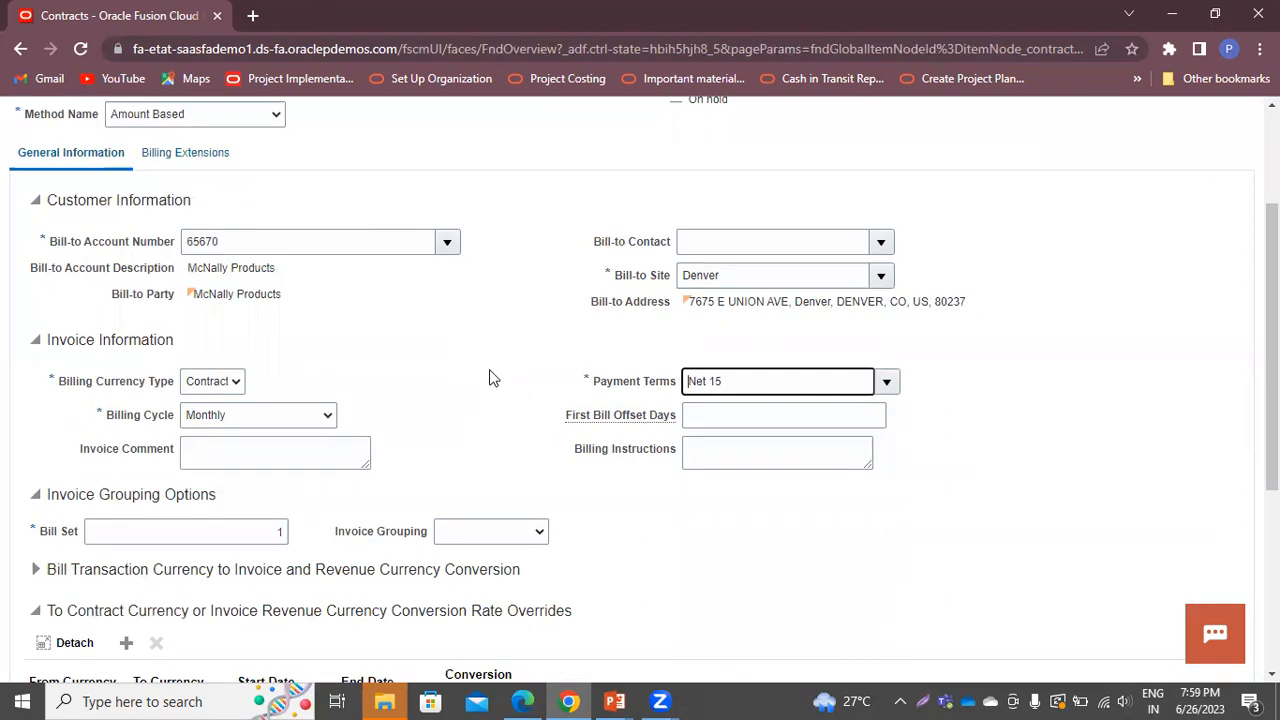
scroll(566, 481, down, 4)
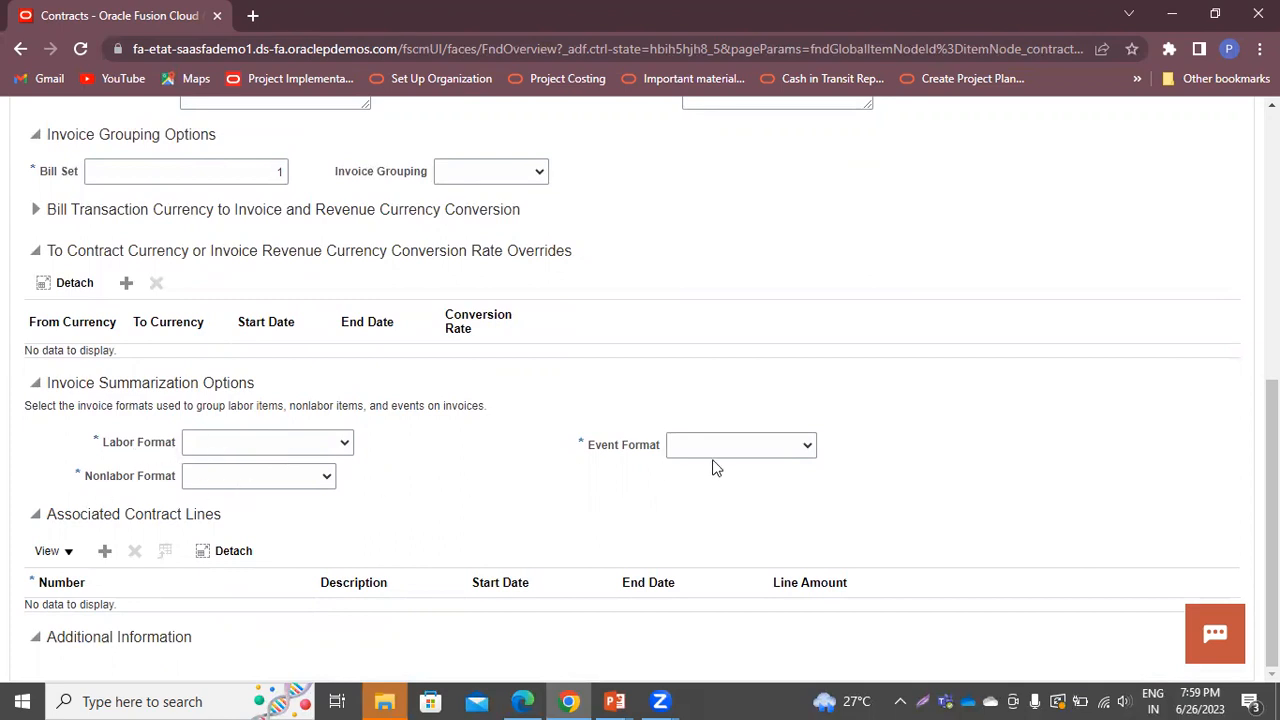
Choose Labor, Non Labor and Event invoice formats, then Save and Close the bill plan
click(248, 444)
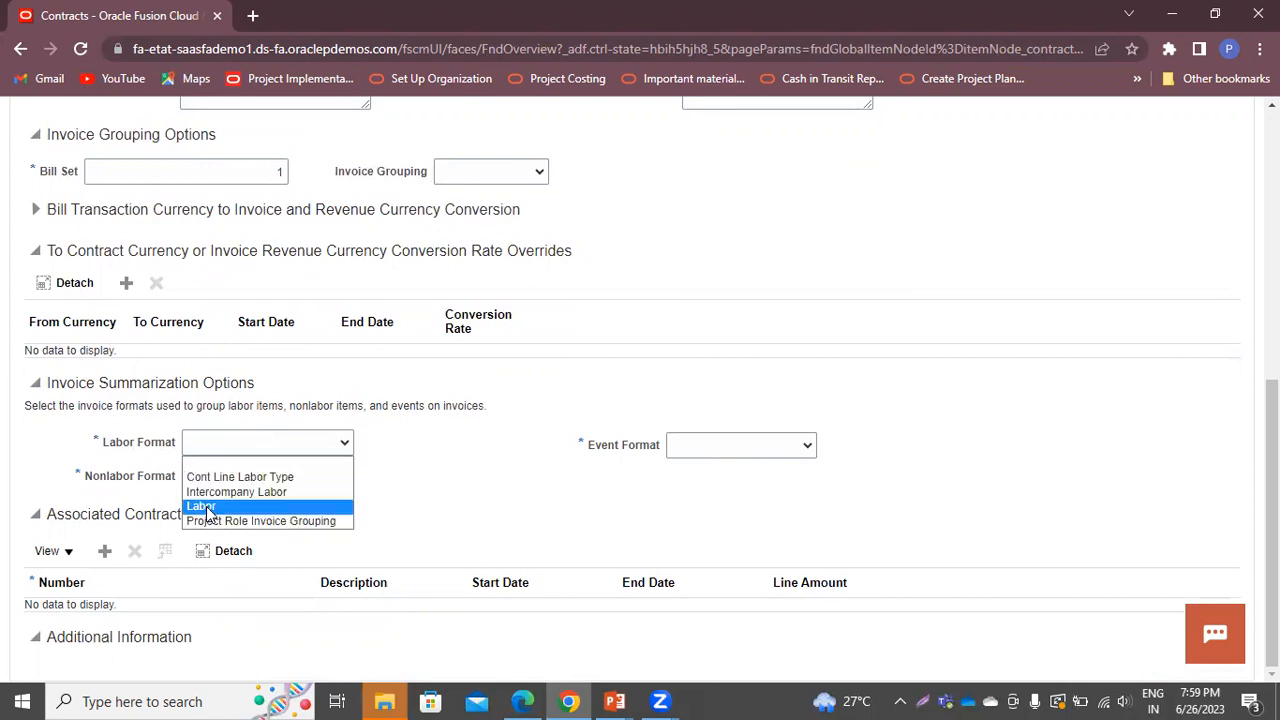
click(238, 505)
click(238, 480)
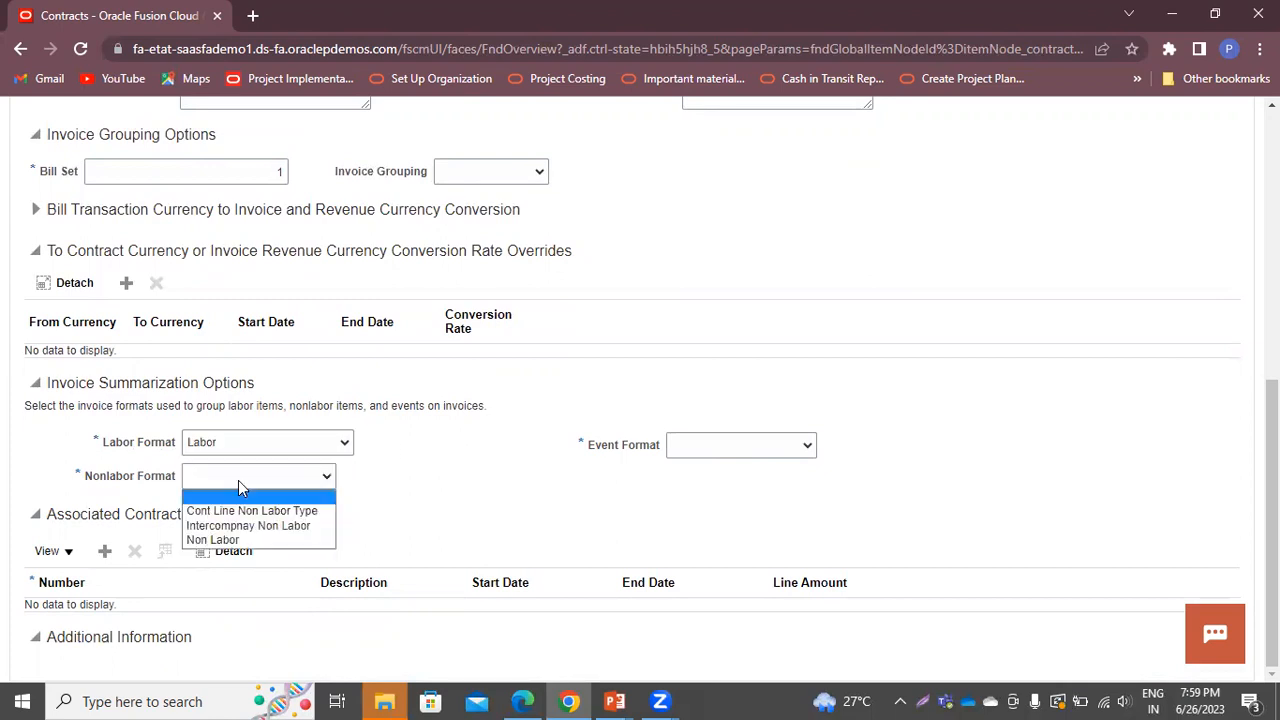
click(233, 538)
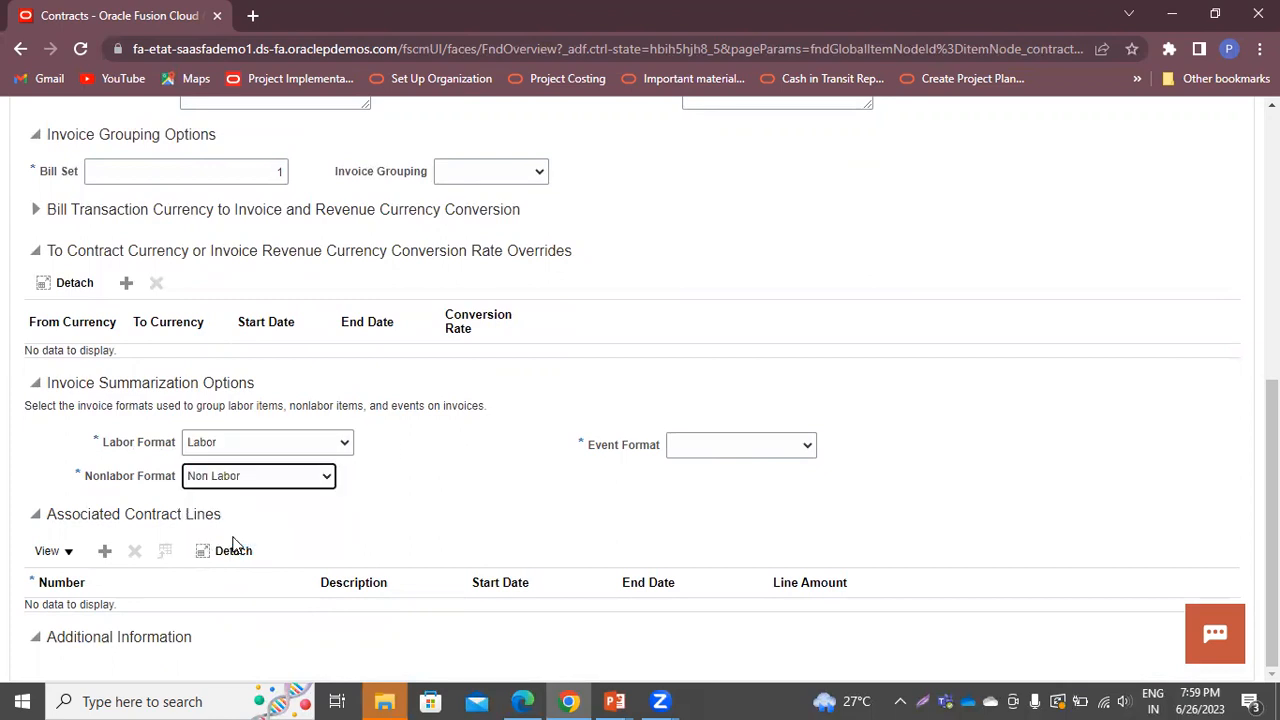
click(788, 449)
click(718, 508)
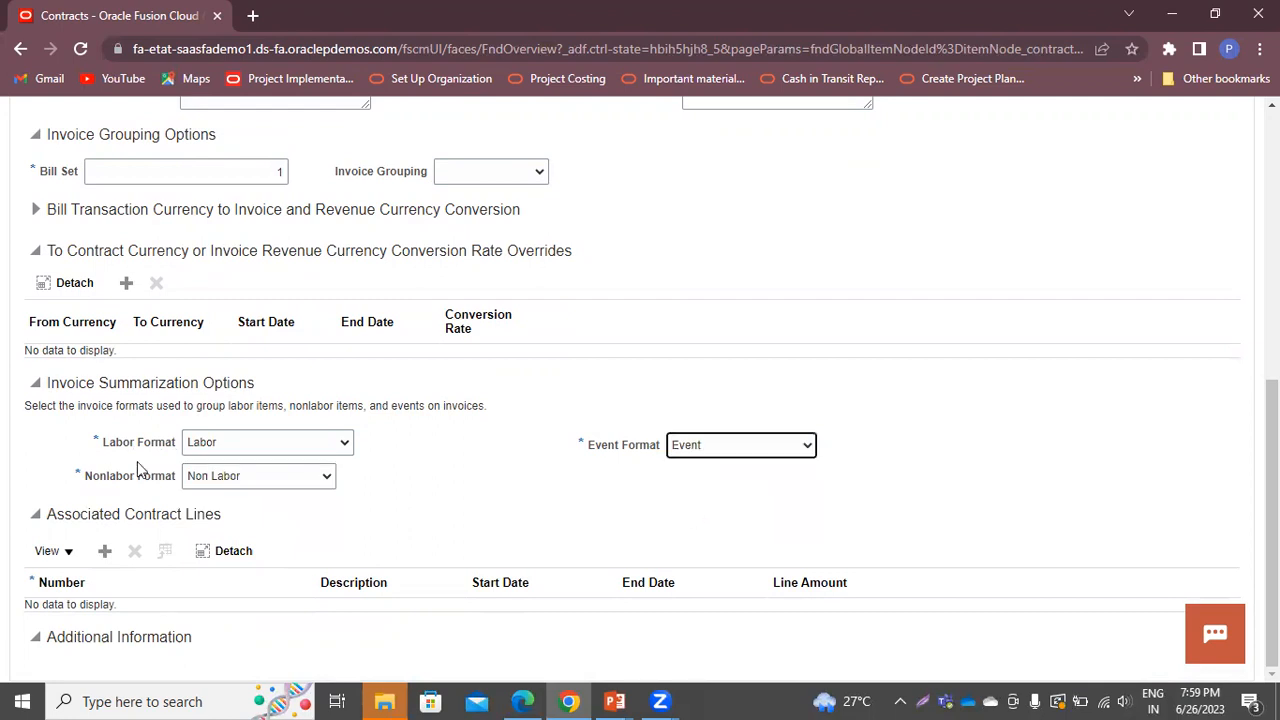
scroll(434, 516, up, 6)
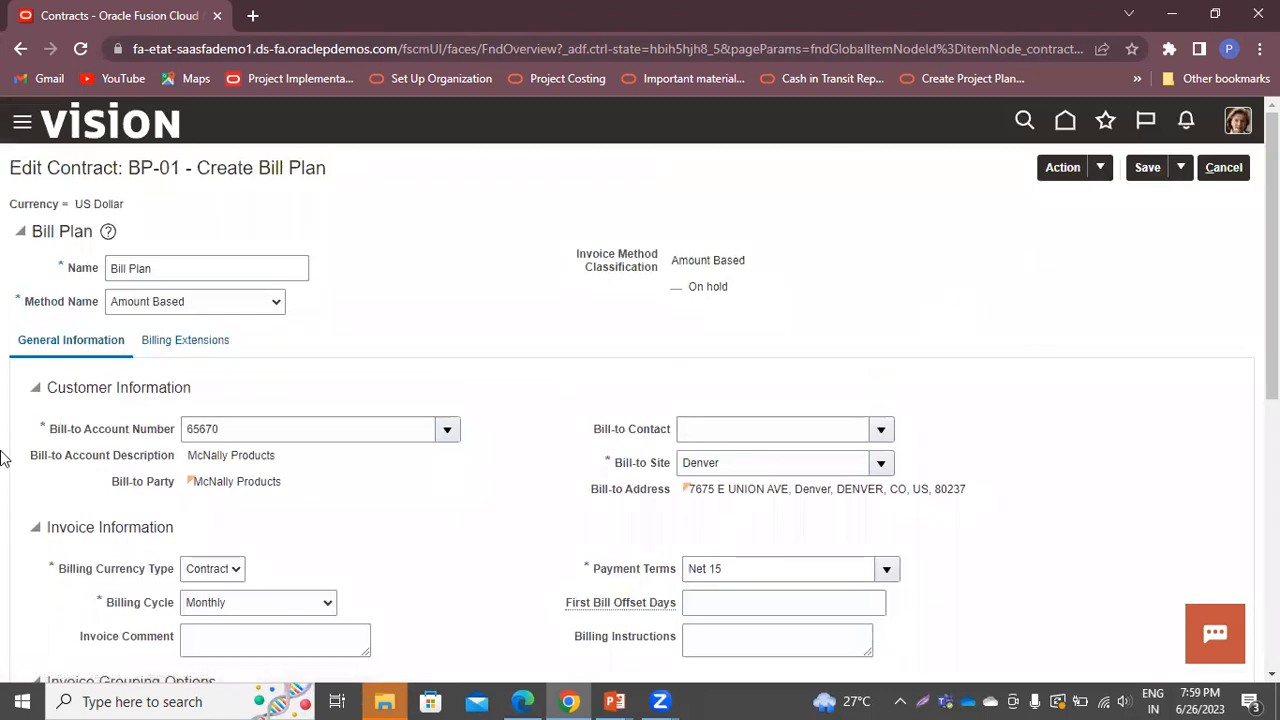
click(1180, 167)
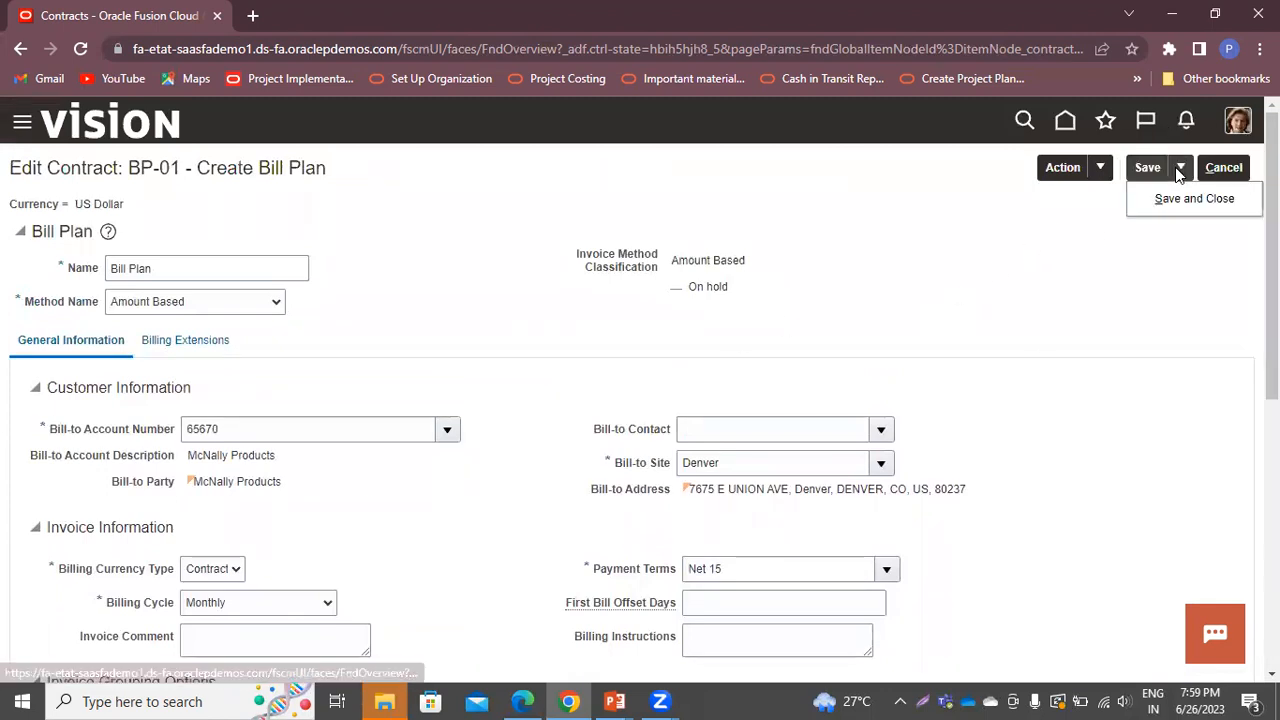
click(1168, 196)
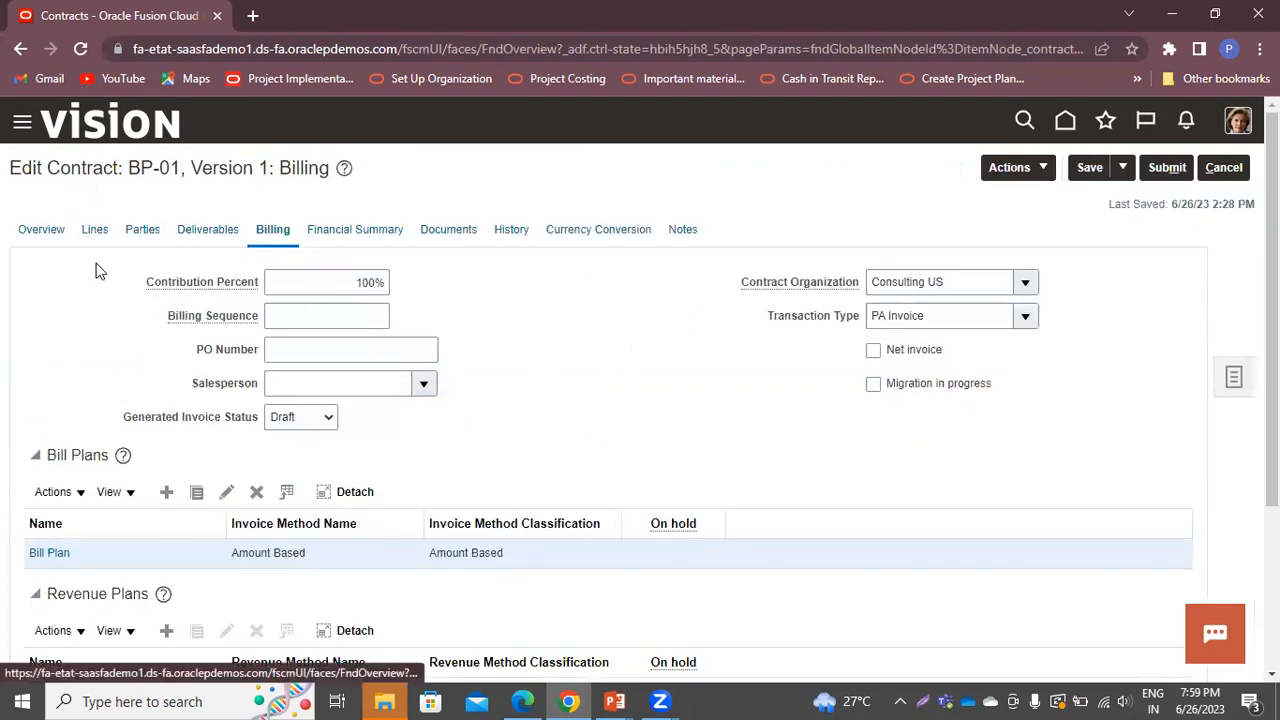
On the Lines tab, create a contract line named Line-1 with description Line-1
click(90, 234)
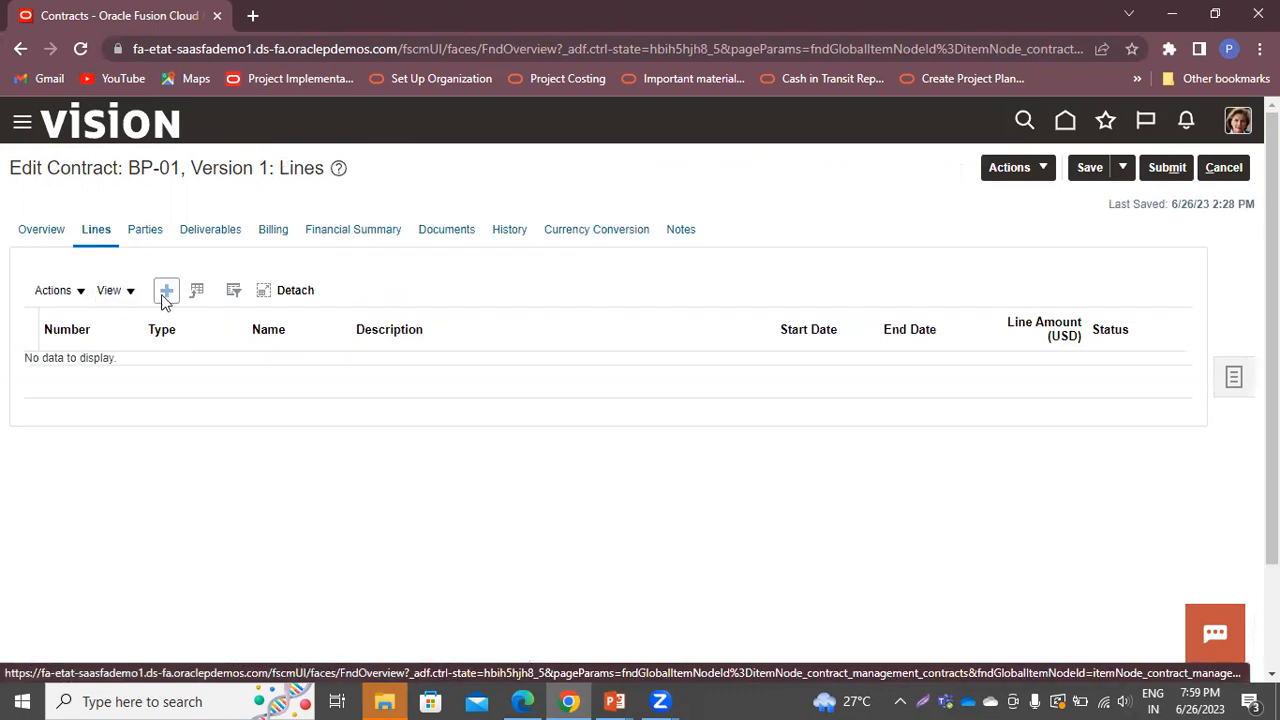
click(166, 298)
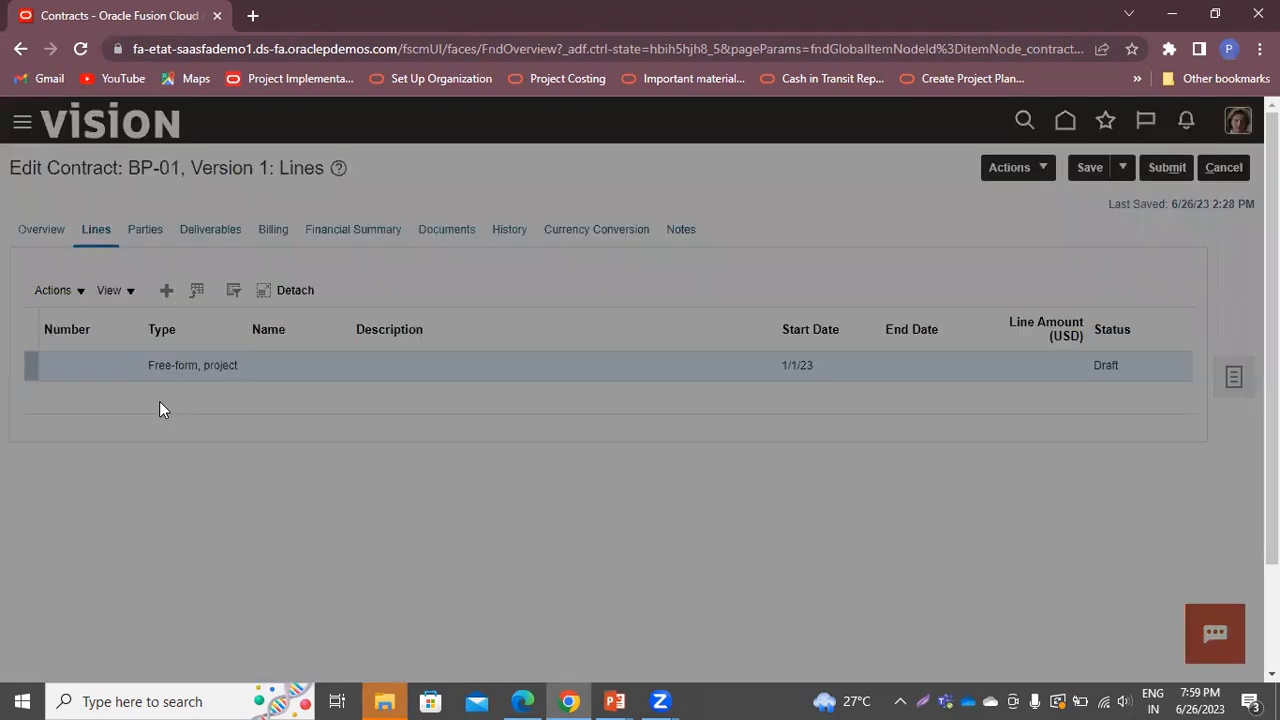
text(Line-1)
key(Tab)
key(Tab)
text(Line-1)
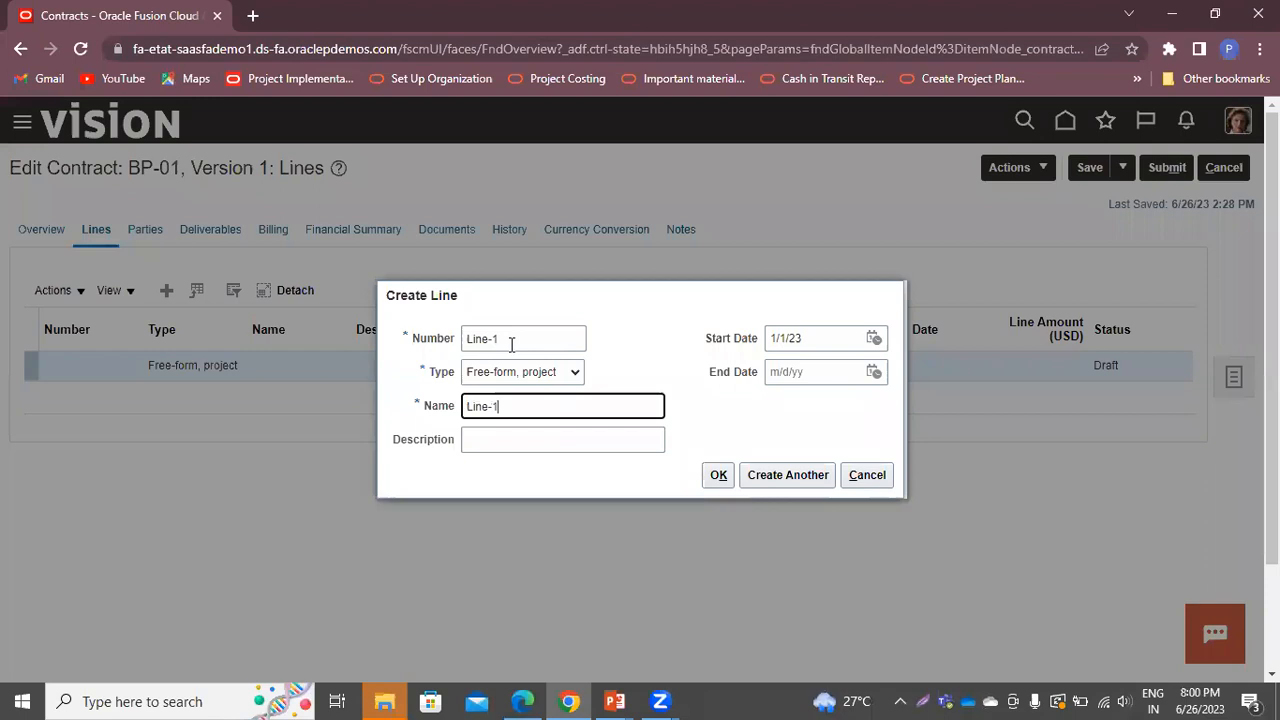
key(Tab)
text(Li)
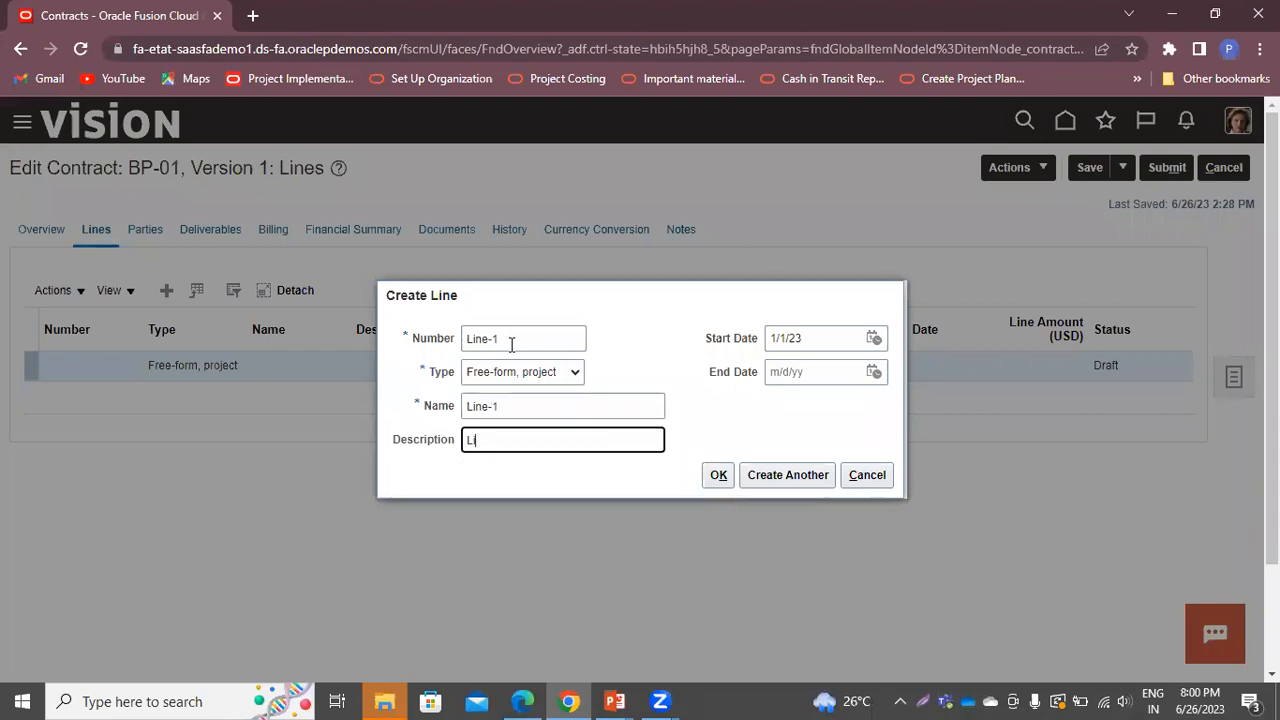
text(ne-1)
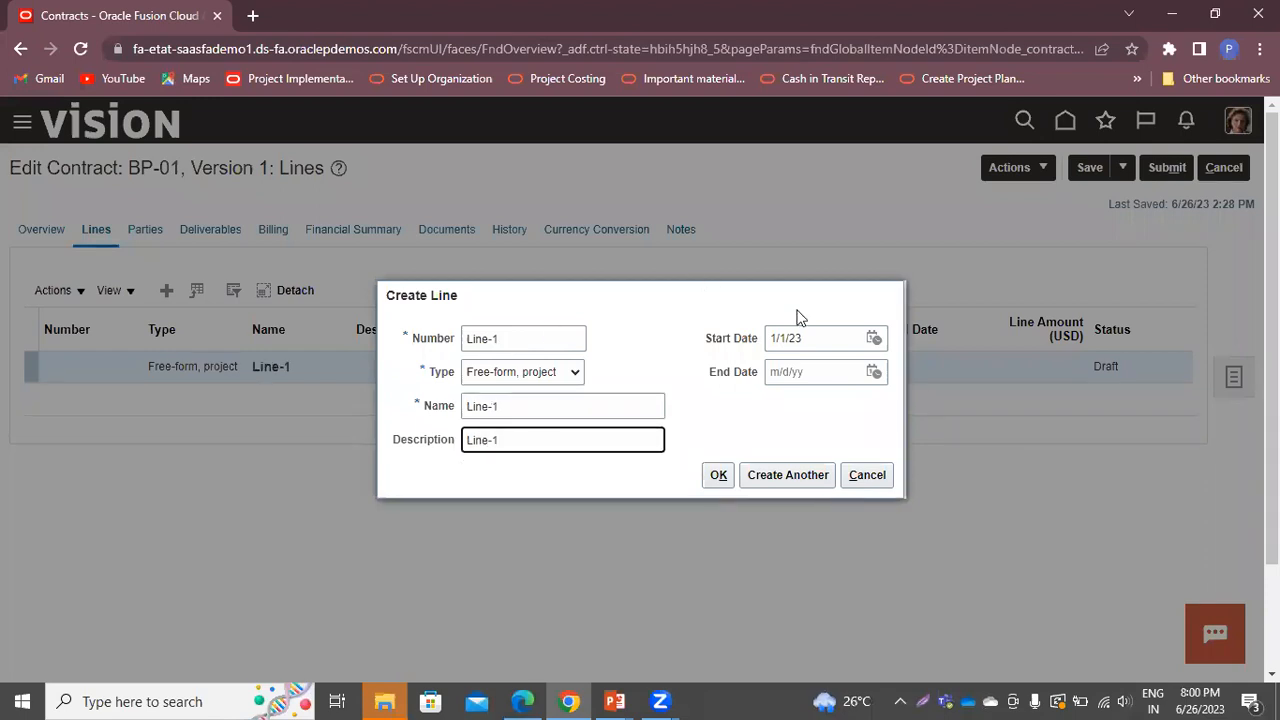
click(722, 480)
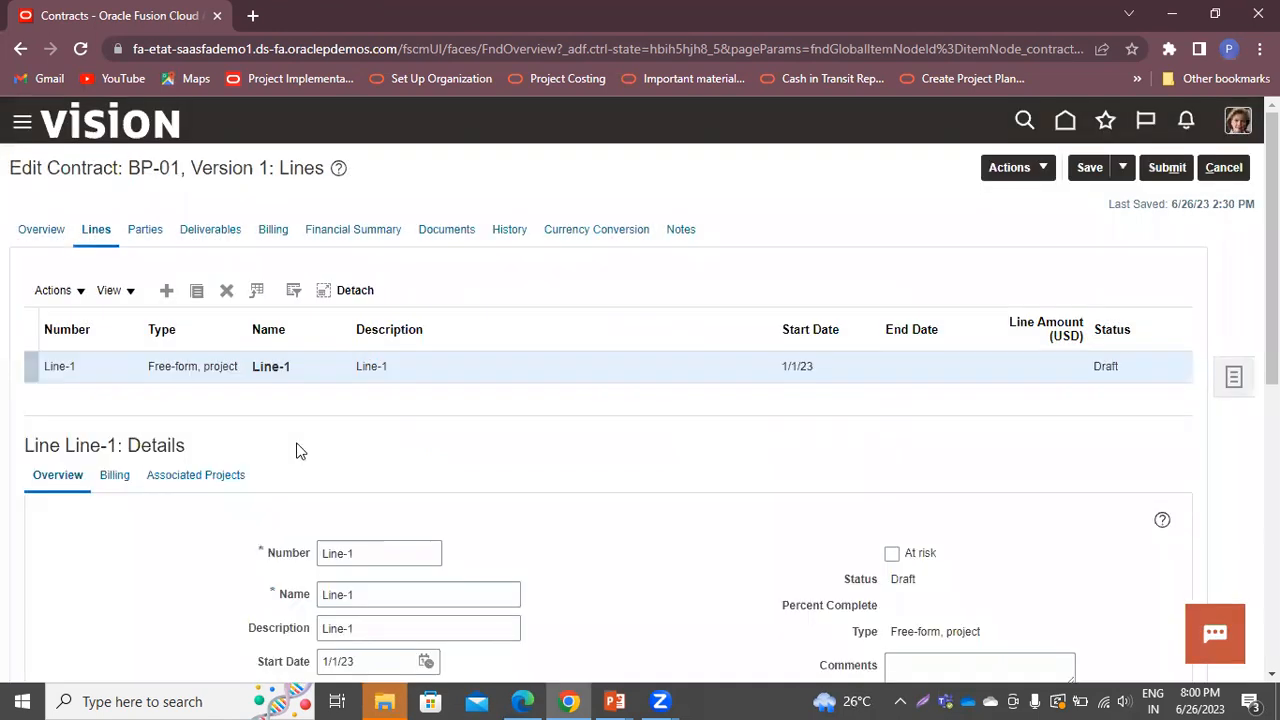
Enter a line amount of 50,000 for Line-1
scroll(683, 475, down, 3)
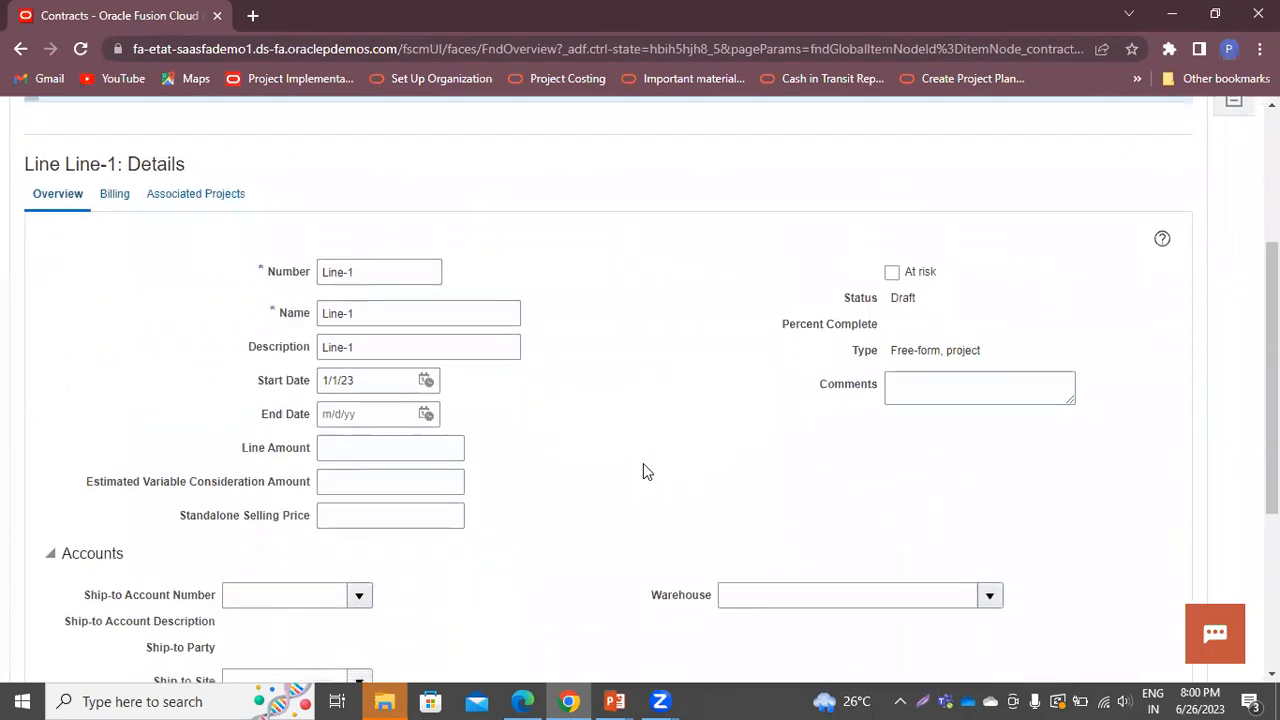
click(330, 447)
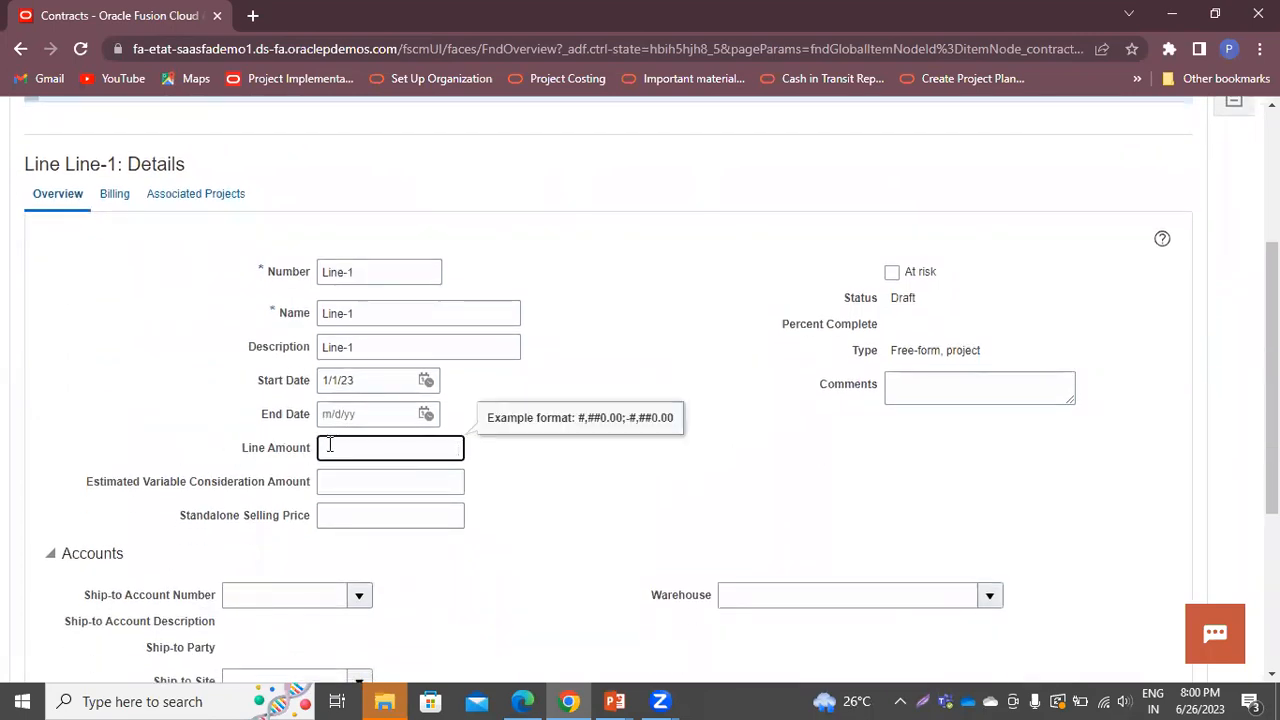
text(50000)
click(519, 500)
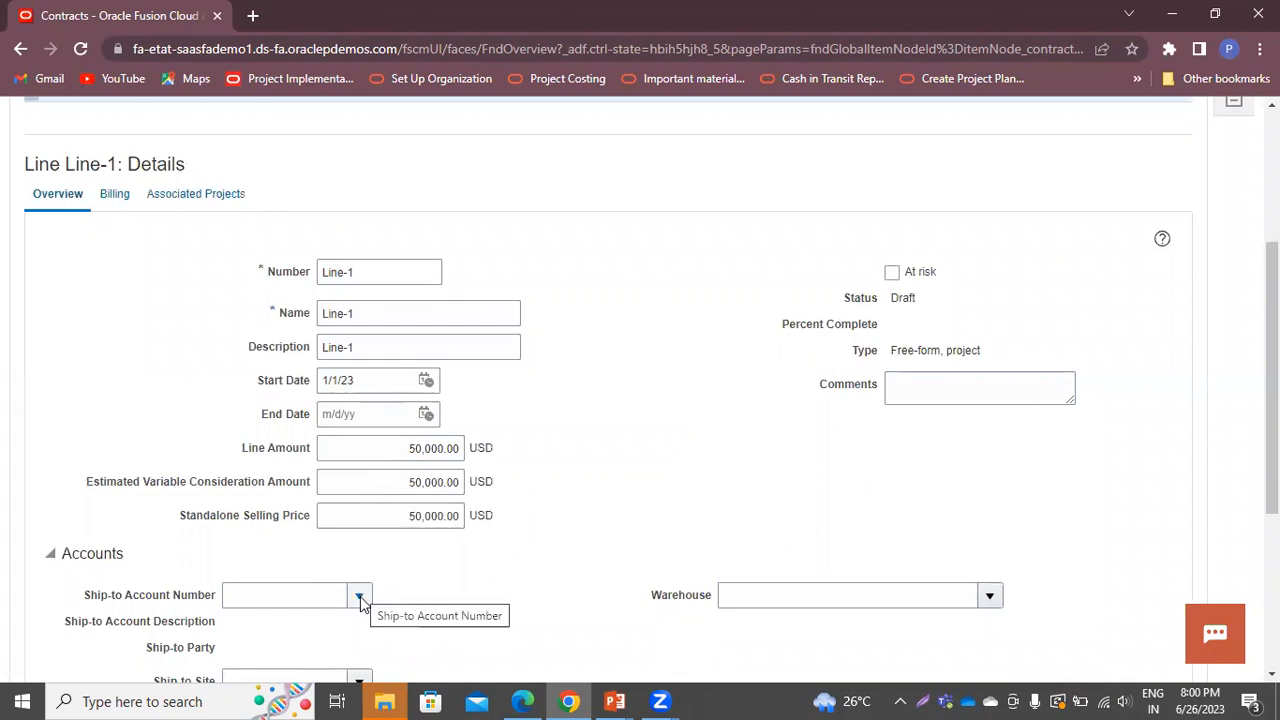
Search for and set McNally Products as the ship-to account
scroll(642, 583, down, 3)
click(352, 266)
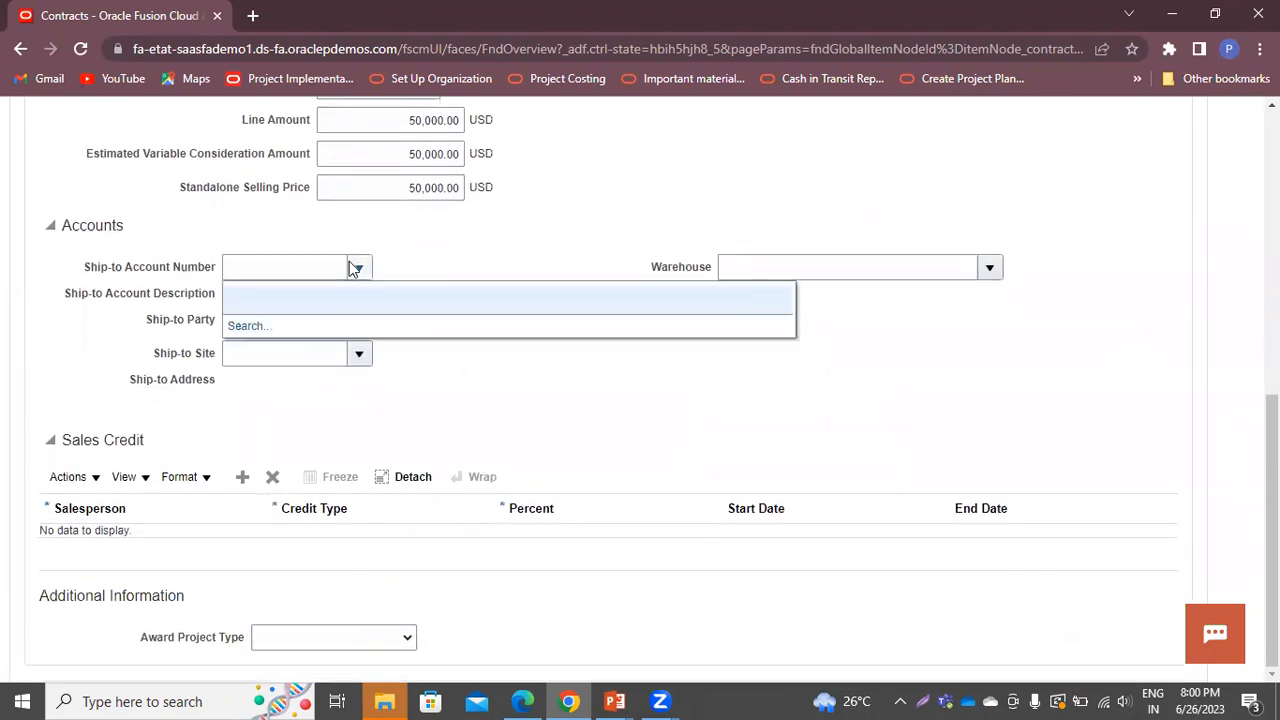
click(262, 328)
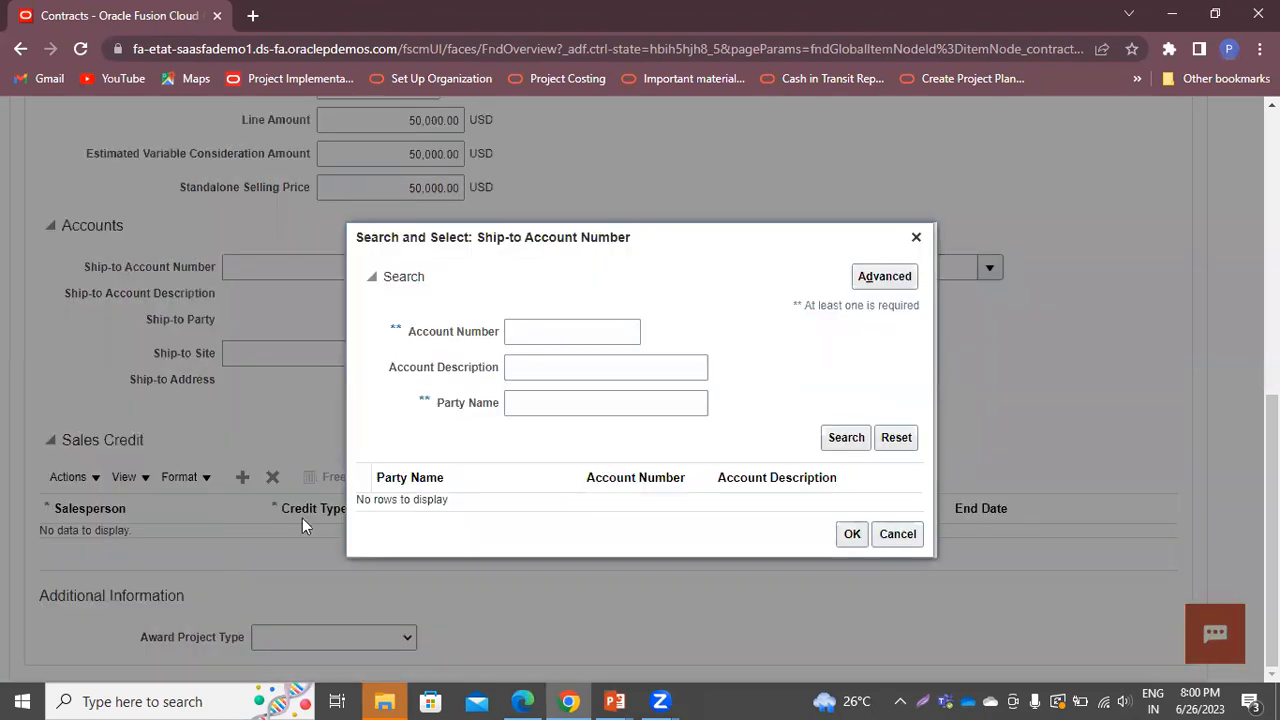
click(514, 408)
text(mc)
key(Return)
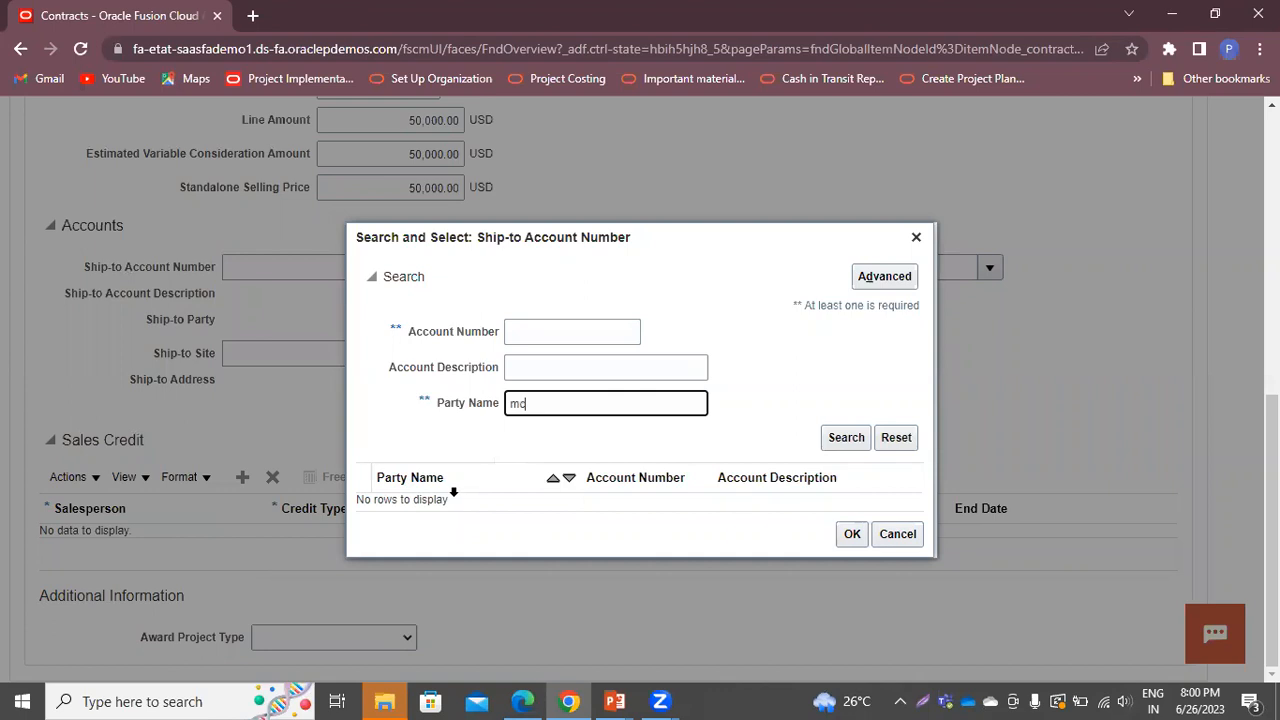
click(390, 500)
click(851, 542)
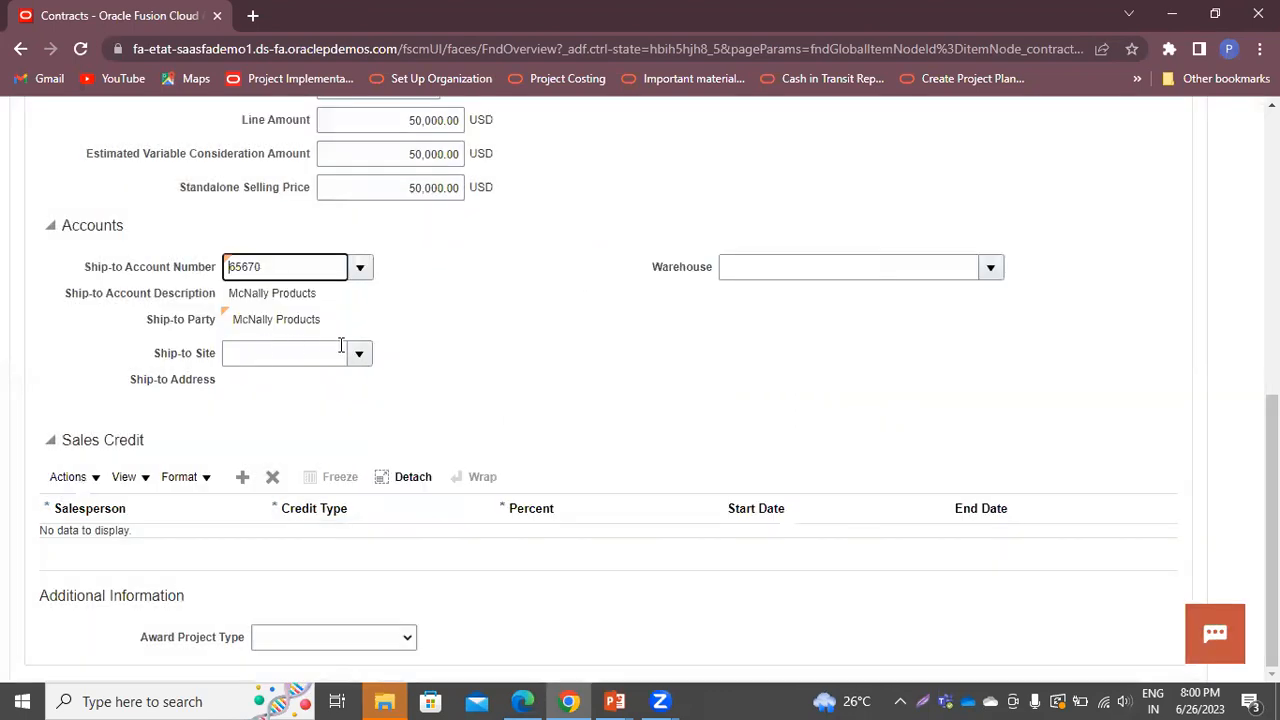
Set the ship-to site to Denver
click(360, 355)
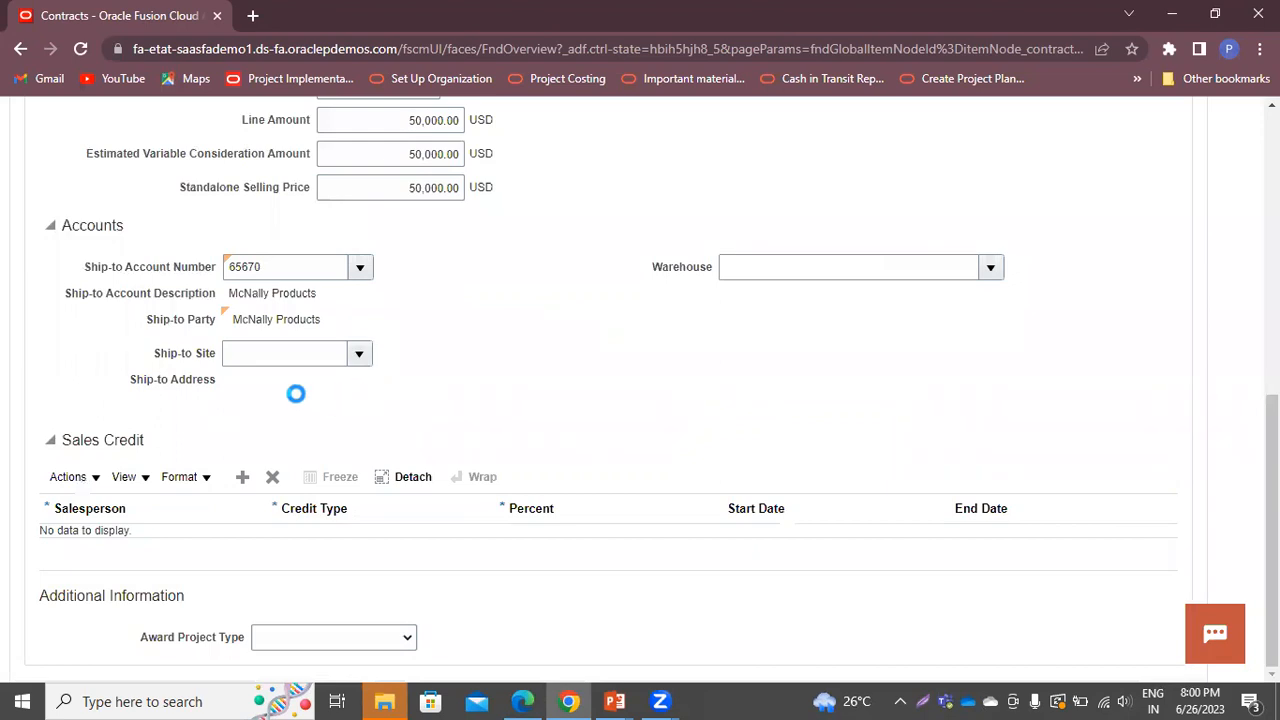
click(259, 428)
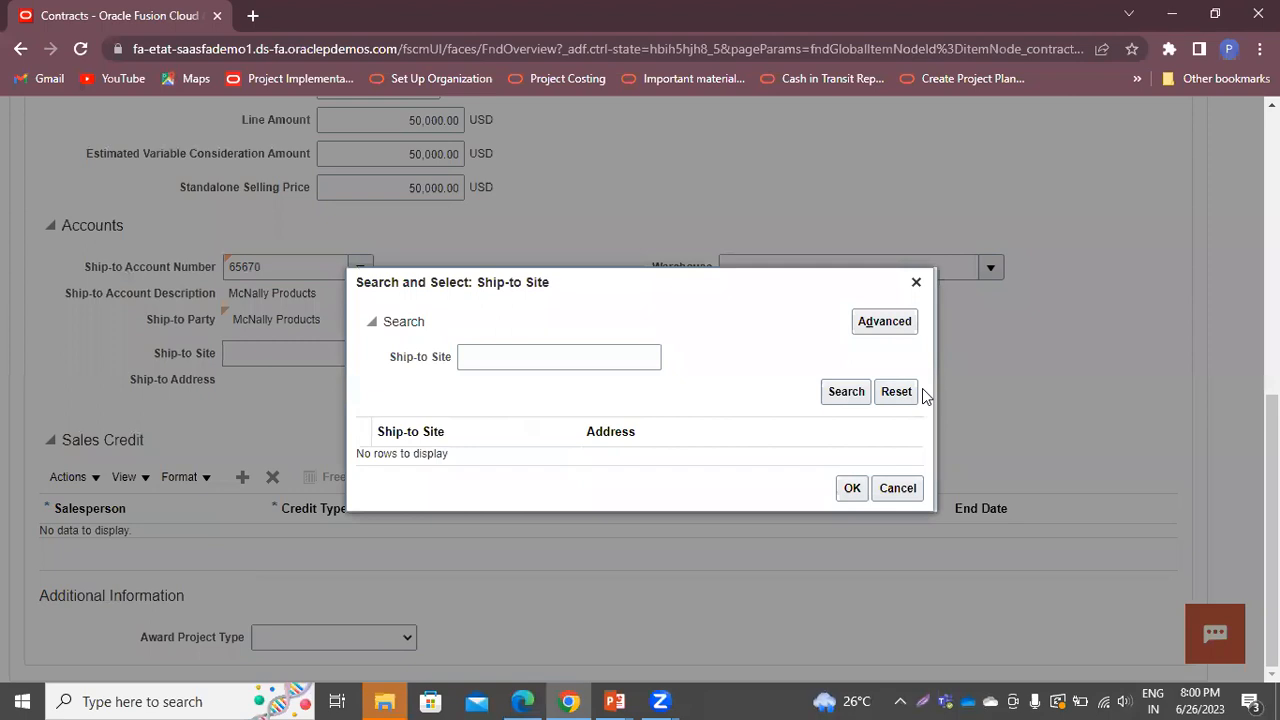
click(846, 391)
click(411, 453)
click(851, 496)
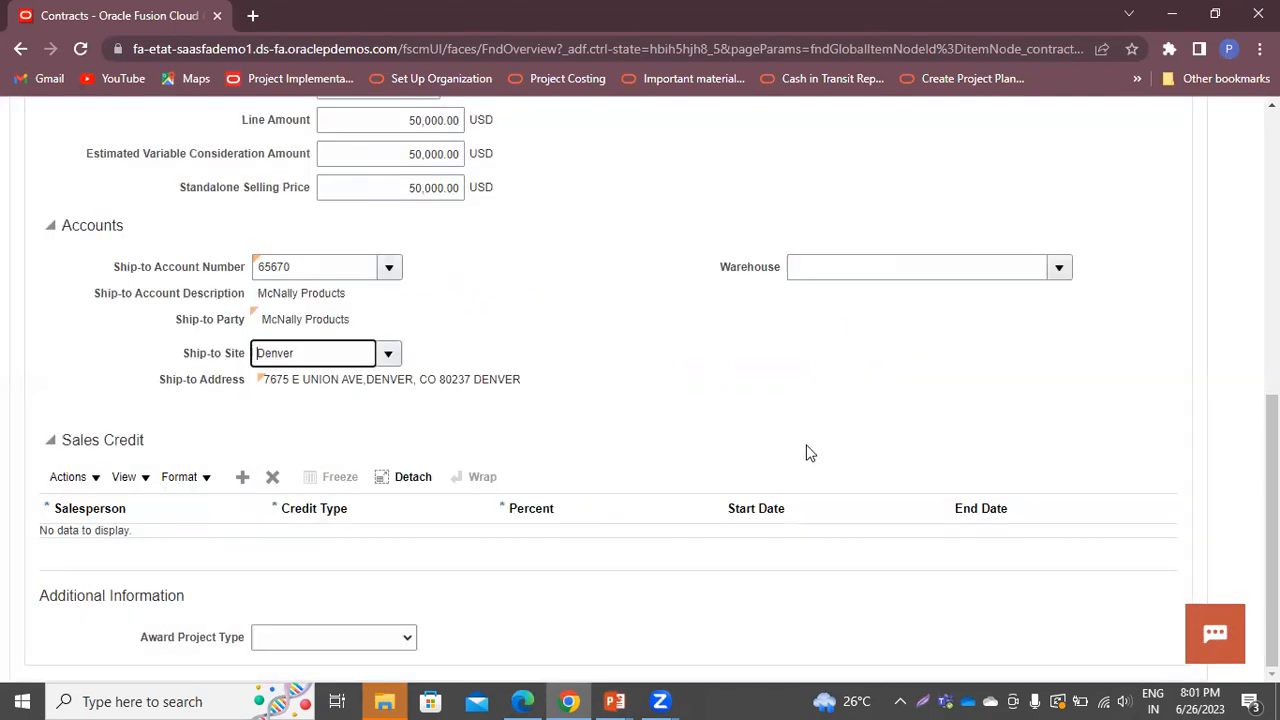
scroll(628, 431, up, 5)
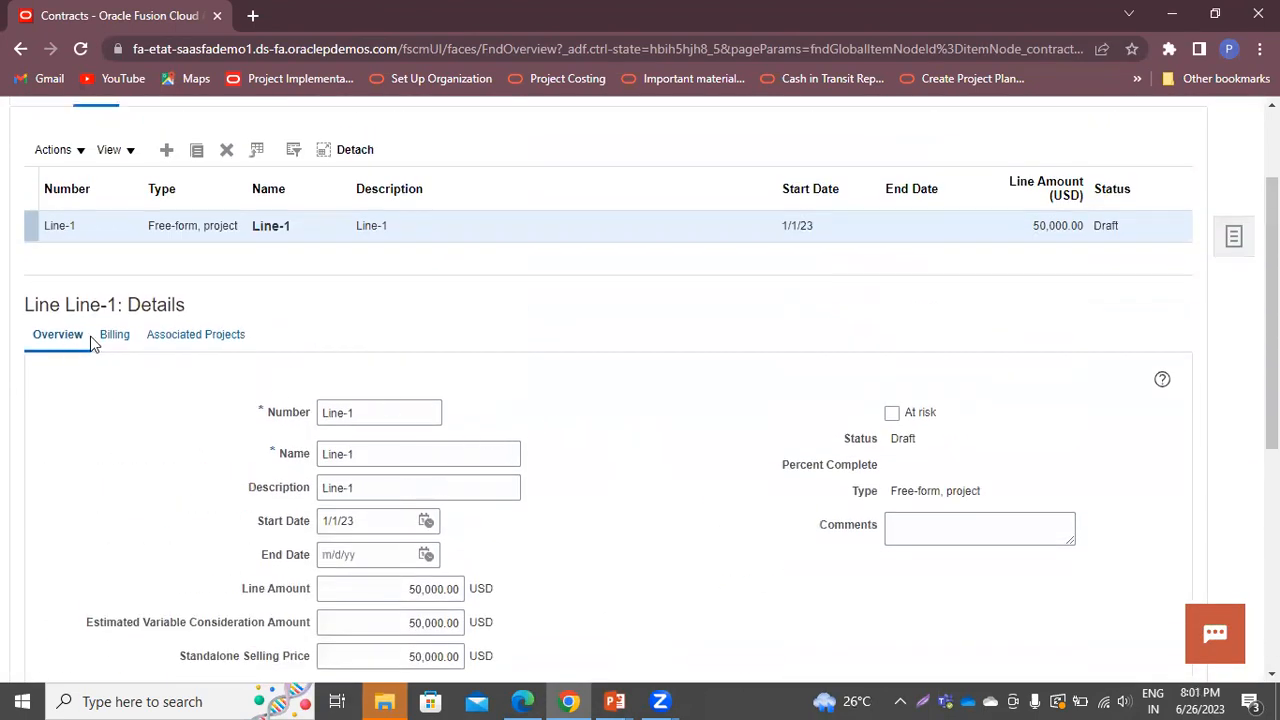
Set Line-1's bill plan to Bill Plan, save contract BP-01, and show its contract-level Billing tab
click(114, 338)
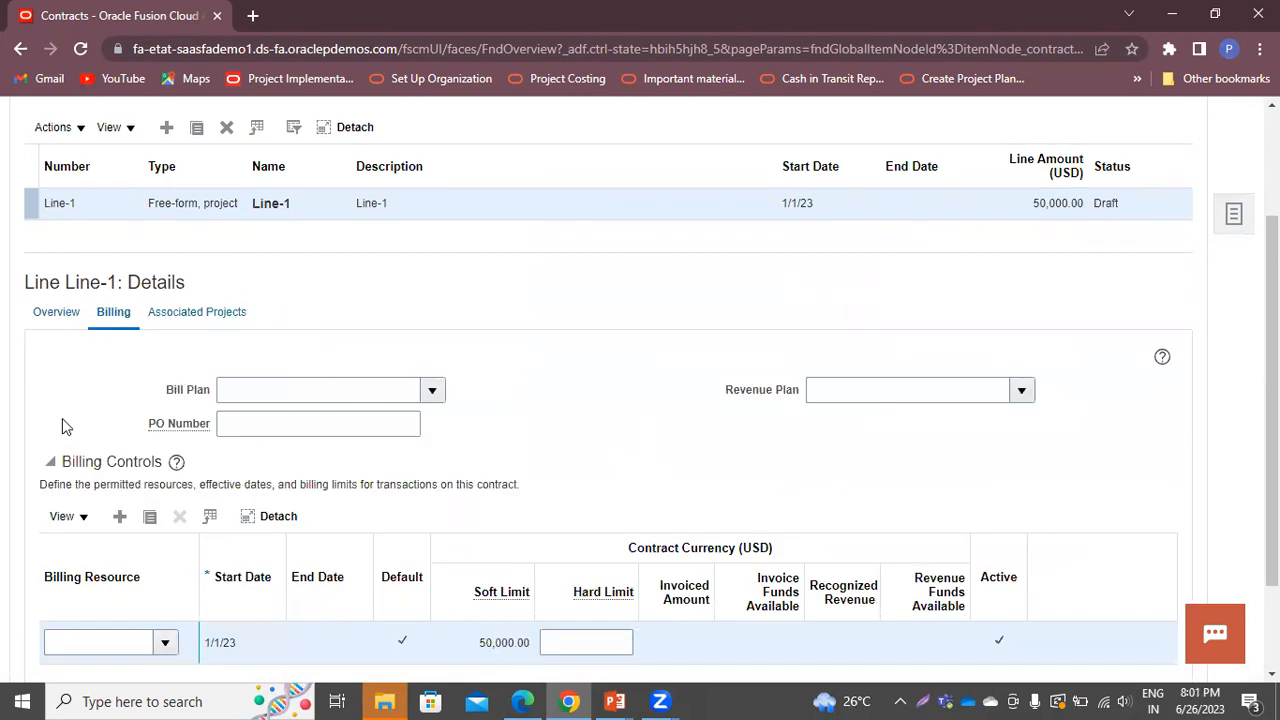
scroll(166, 347, up, 2)
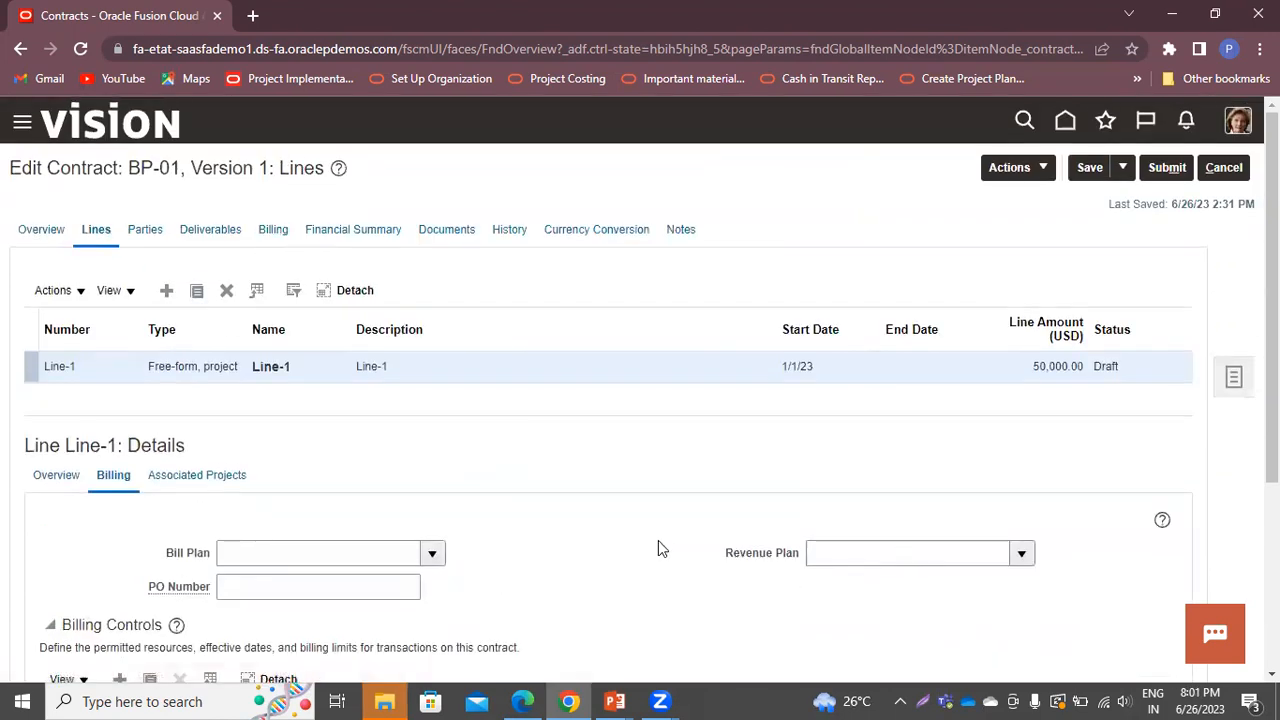
click(432, 553)
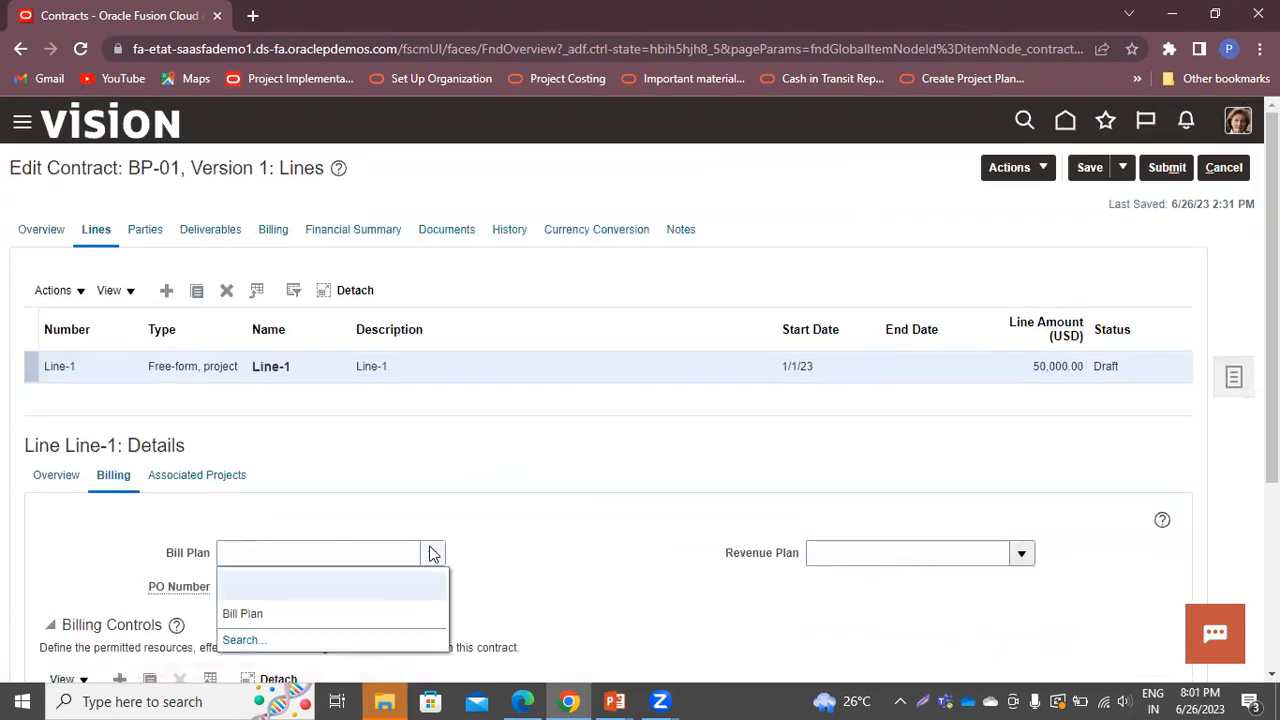
click(302, 619)
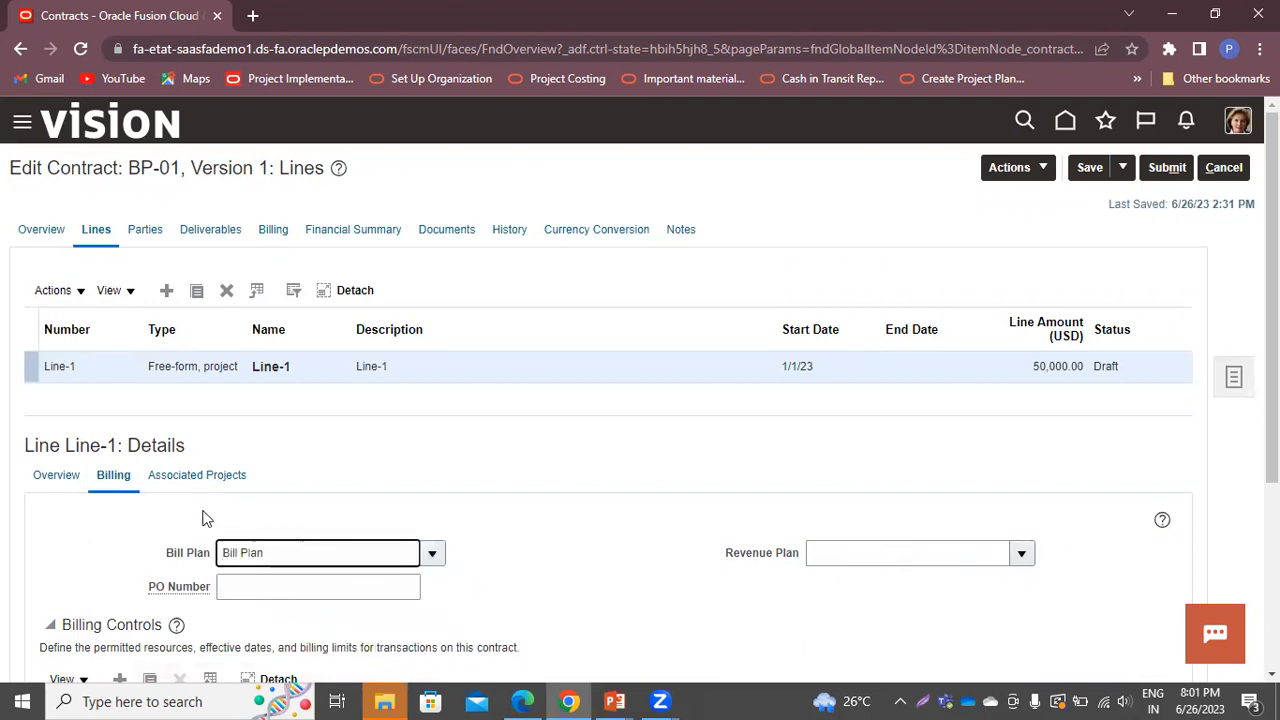
click(1022, 558)
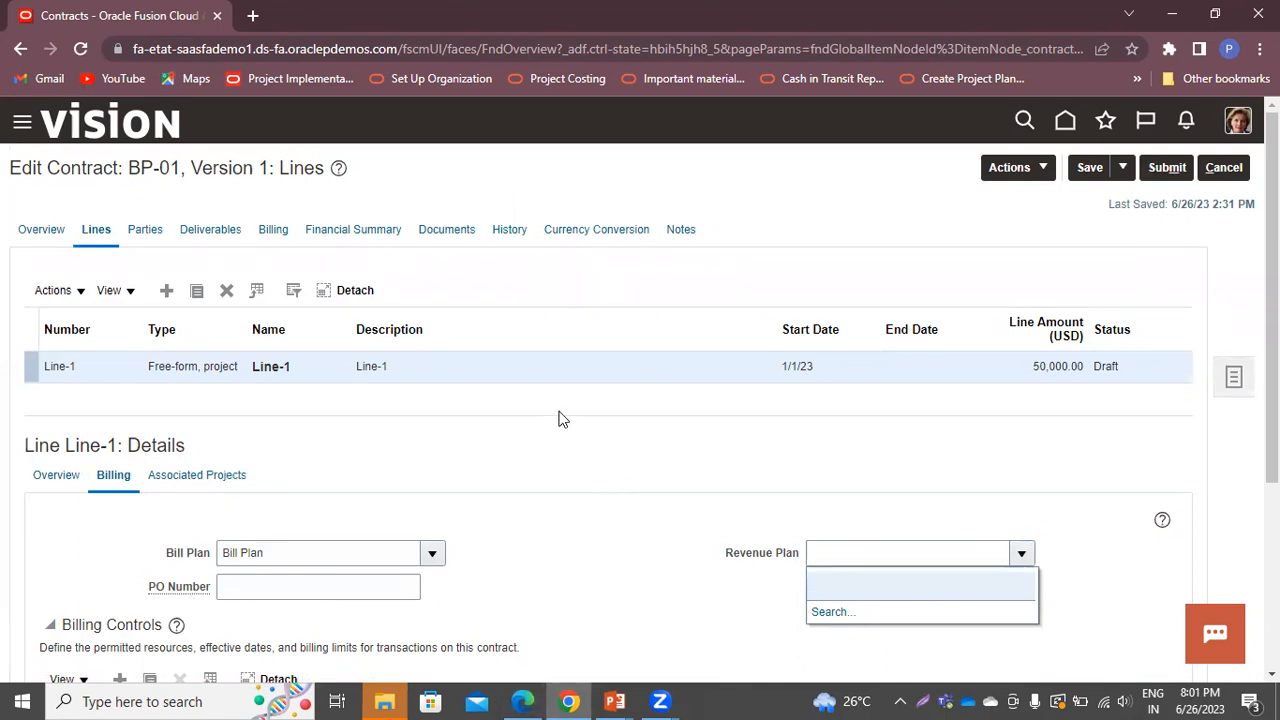
click(1090, 166)
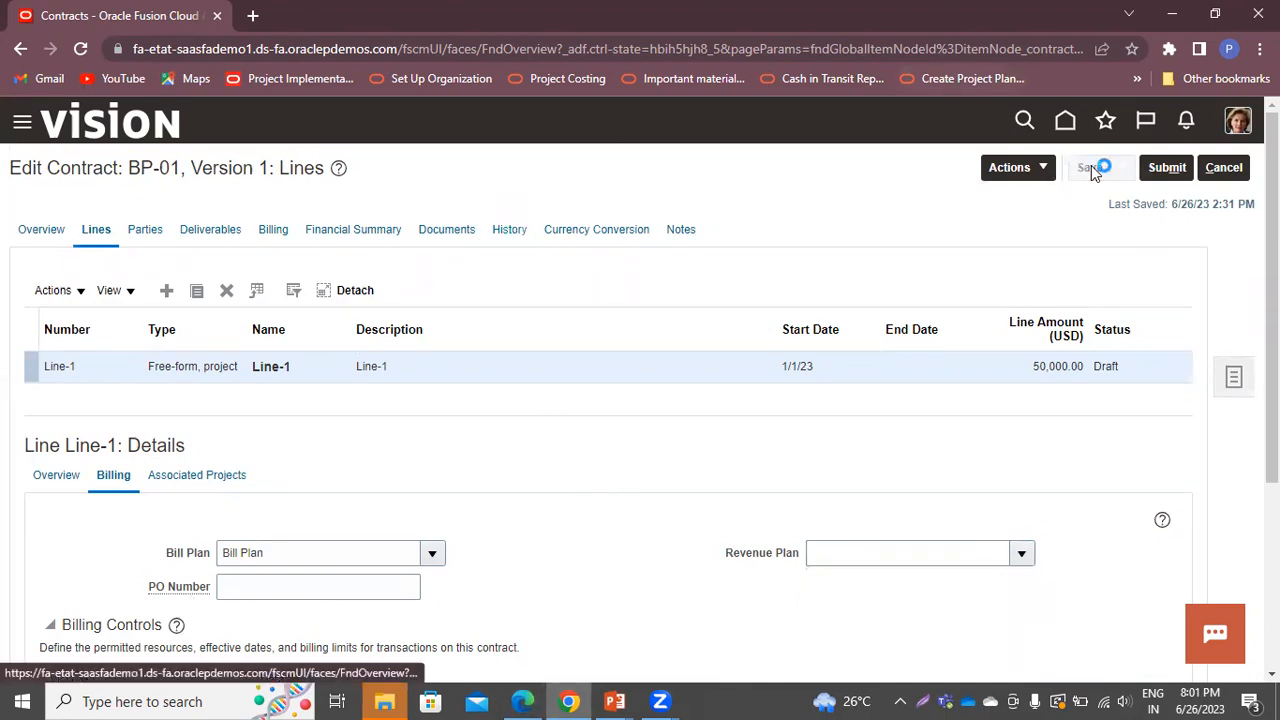
click(271, 233)
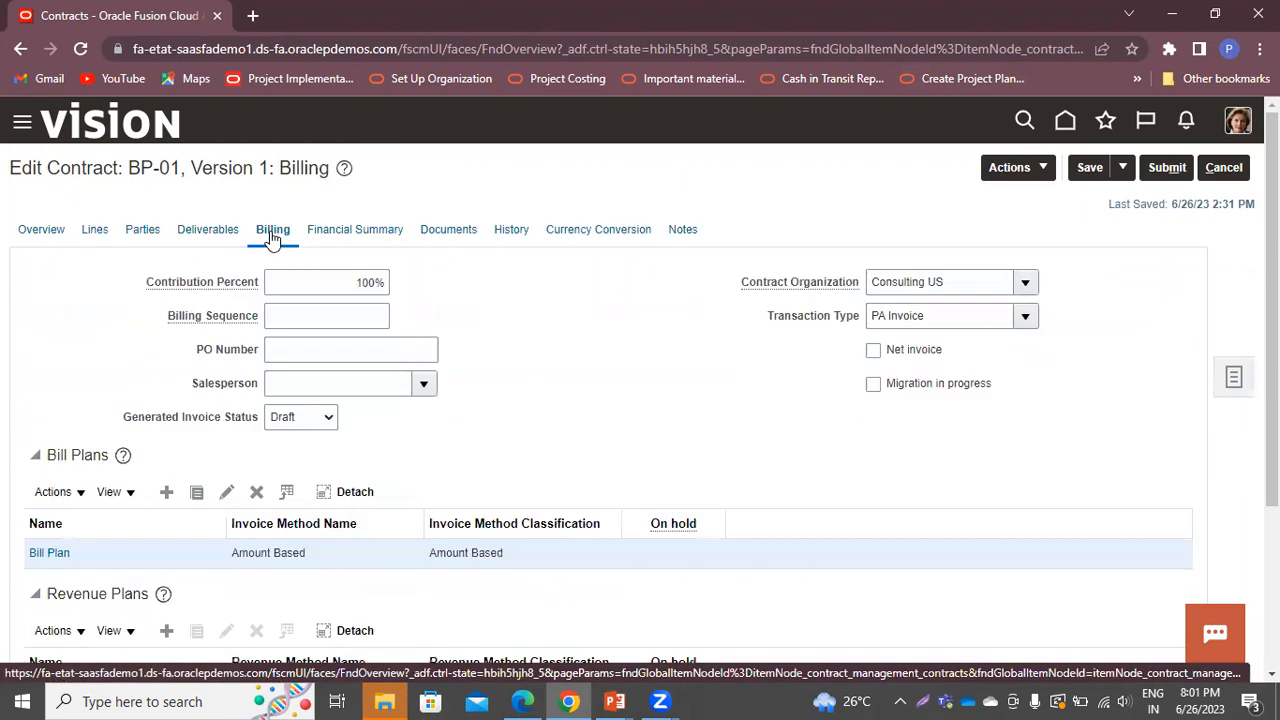
Create and save an Amount Based revenue plan named 'Revenue Plan', then return to the Lines tab
scroll(285, 253, down, 1)
scroll(285, 253, down, 3)
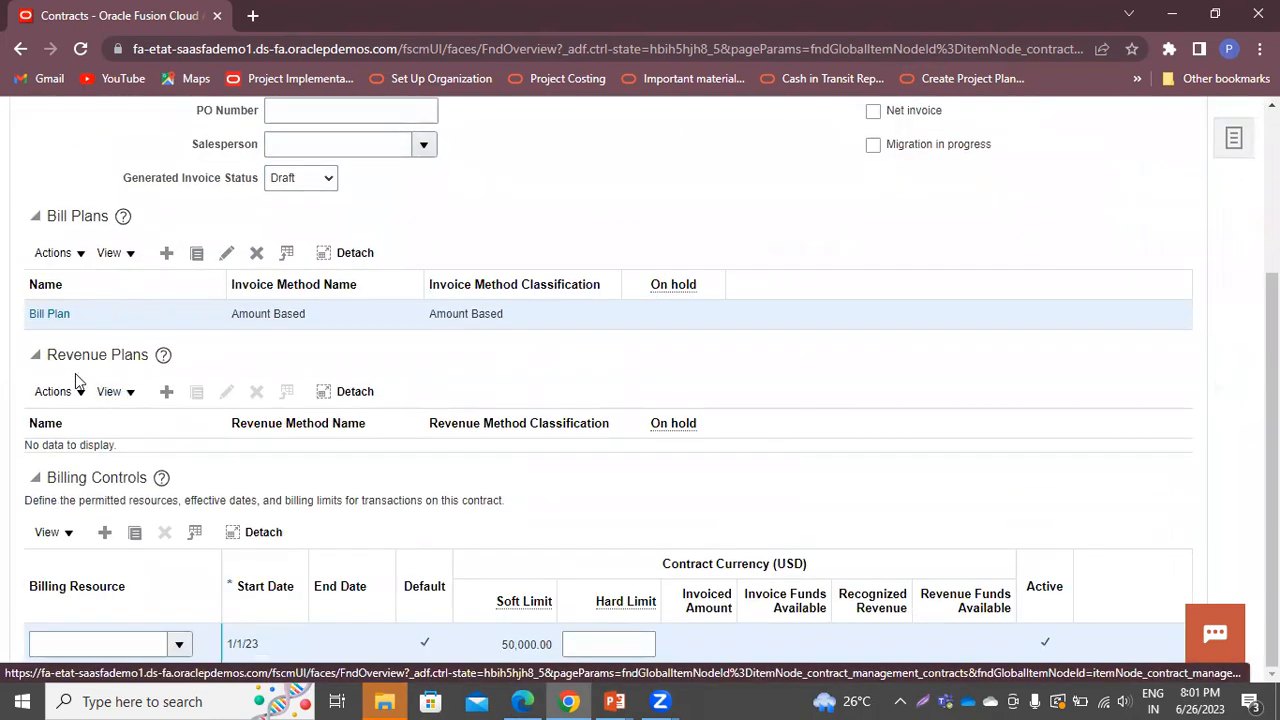
click(166, 391)
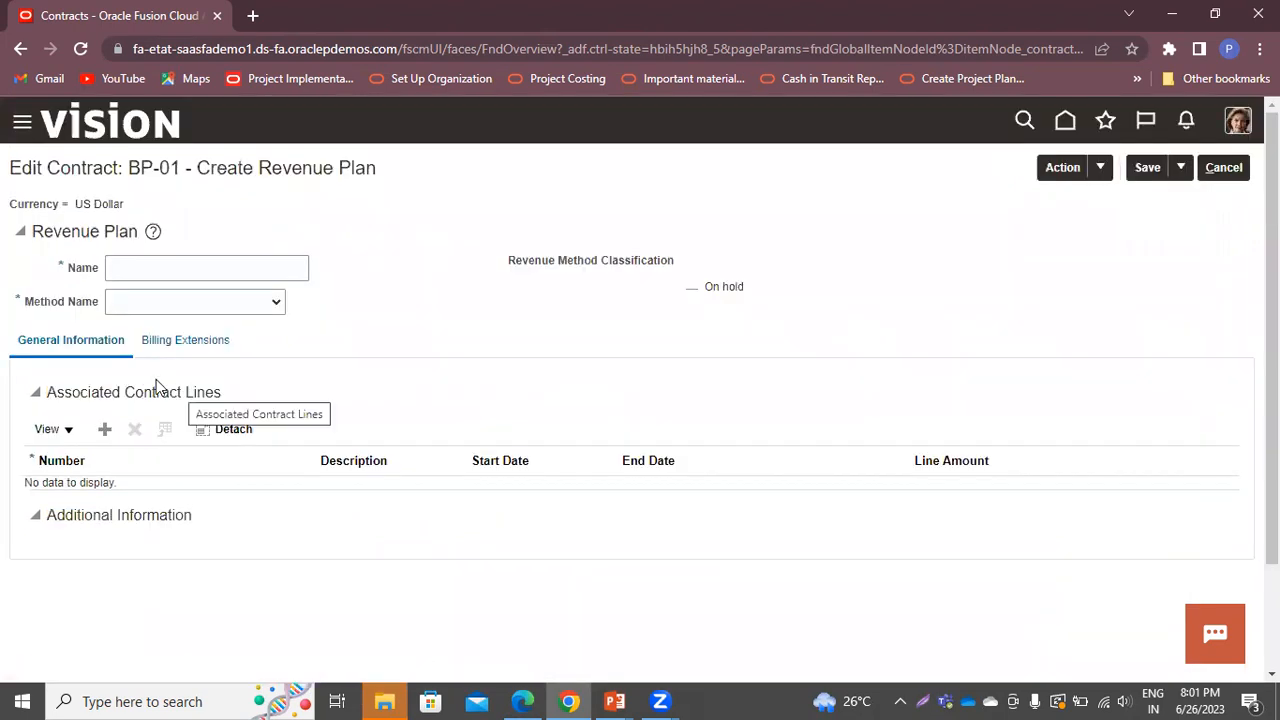
click(170, 263)
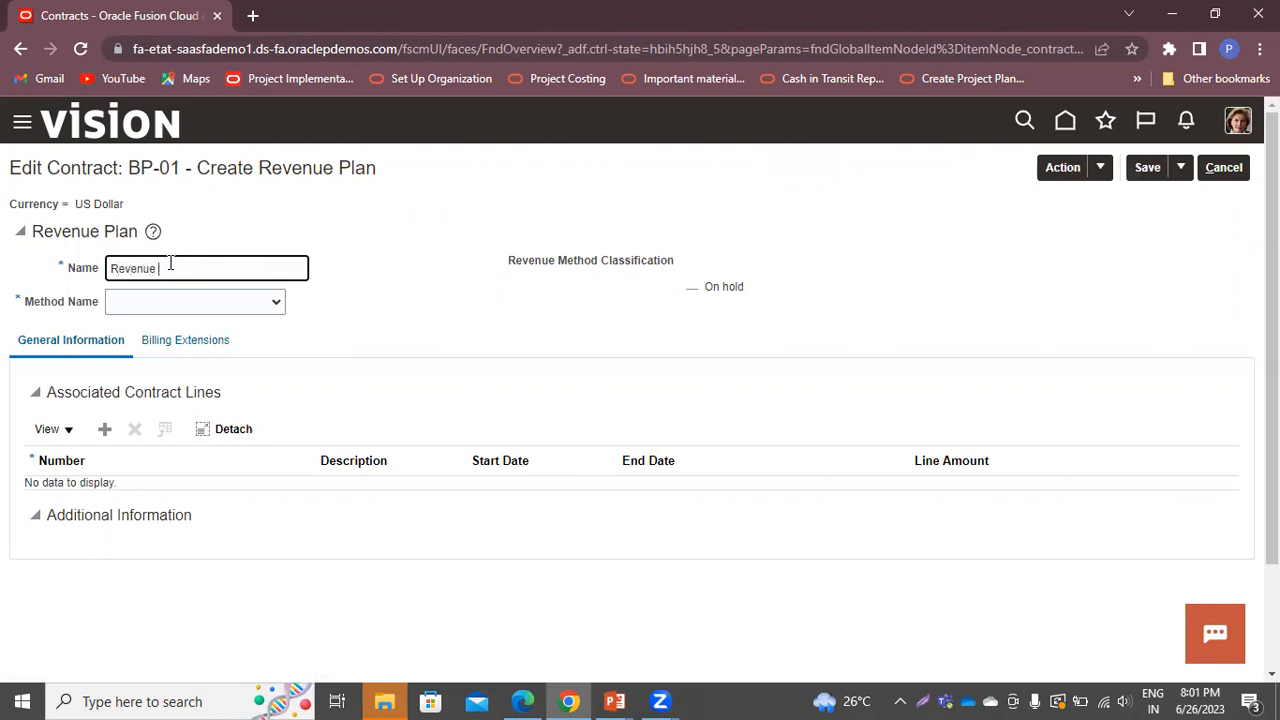
key(Tab)
key(Down)
click(1135, 170)
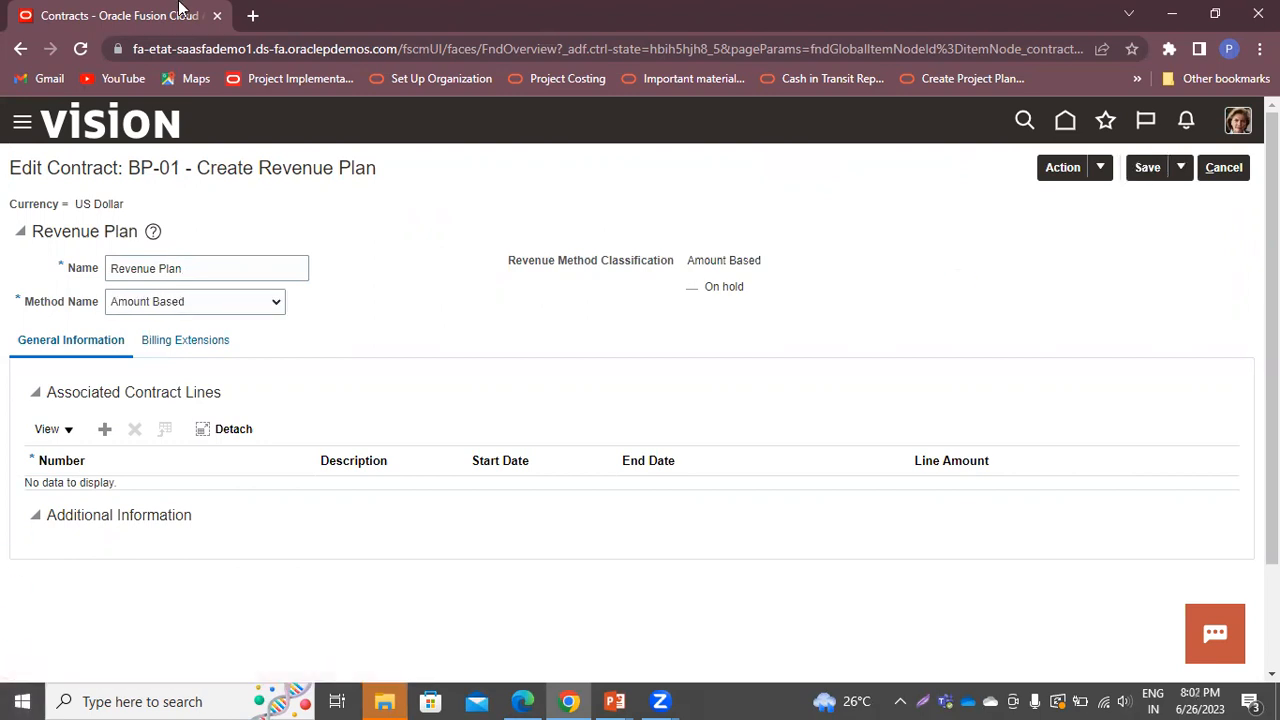
click(1203, 170)
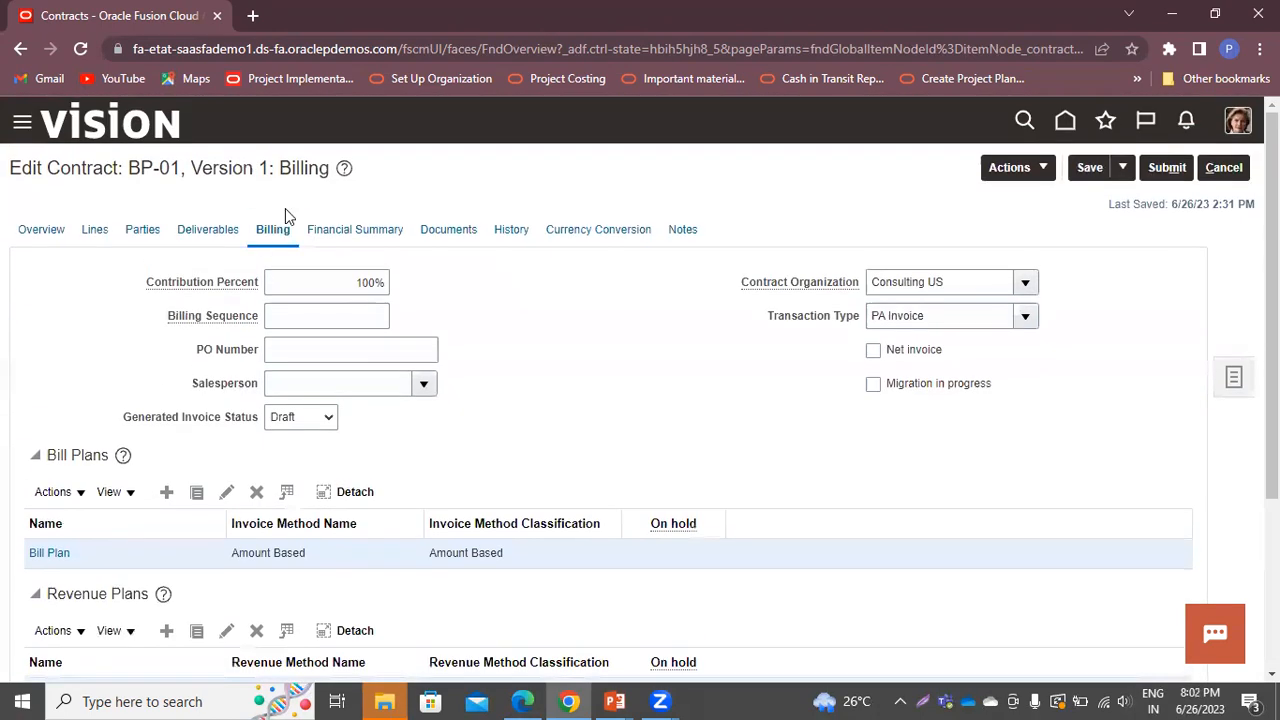
click(88, 230)
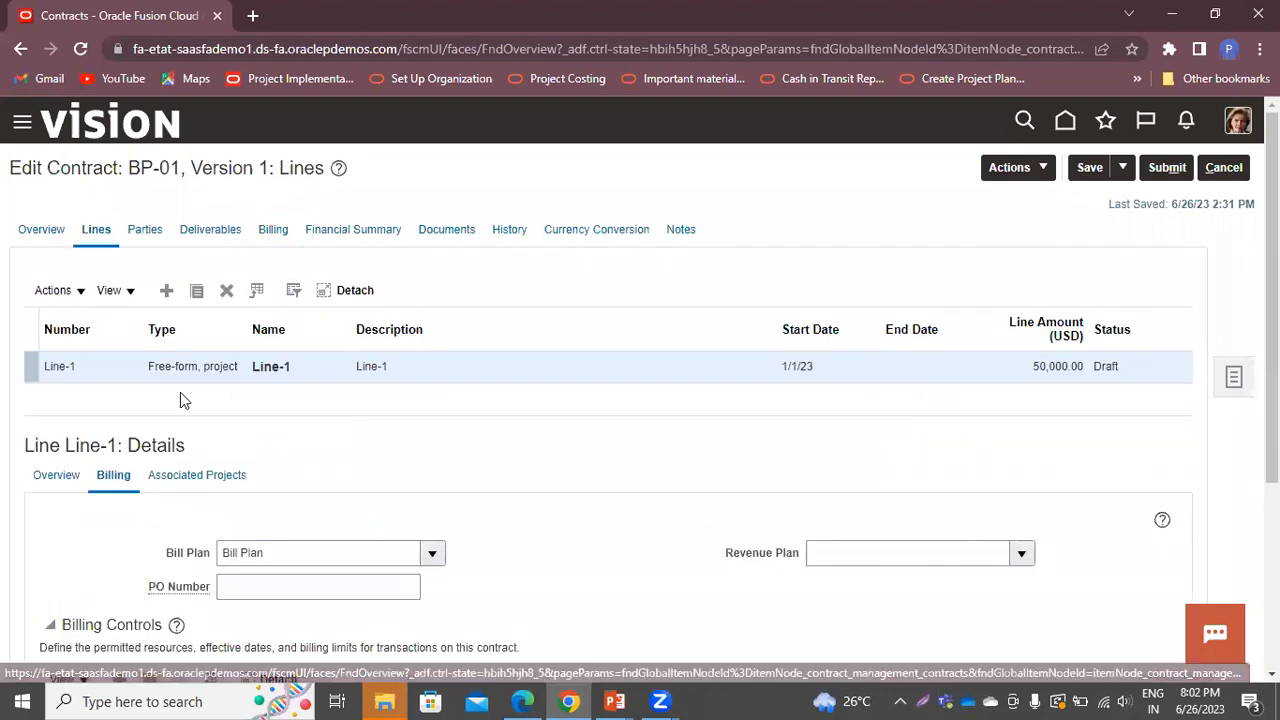
Select Revenue Plan in Line-1's Revenue Plan dropdown on its Billing subtab
scroll(384, 486, down, 3)
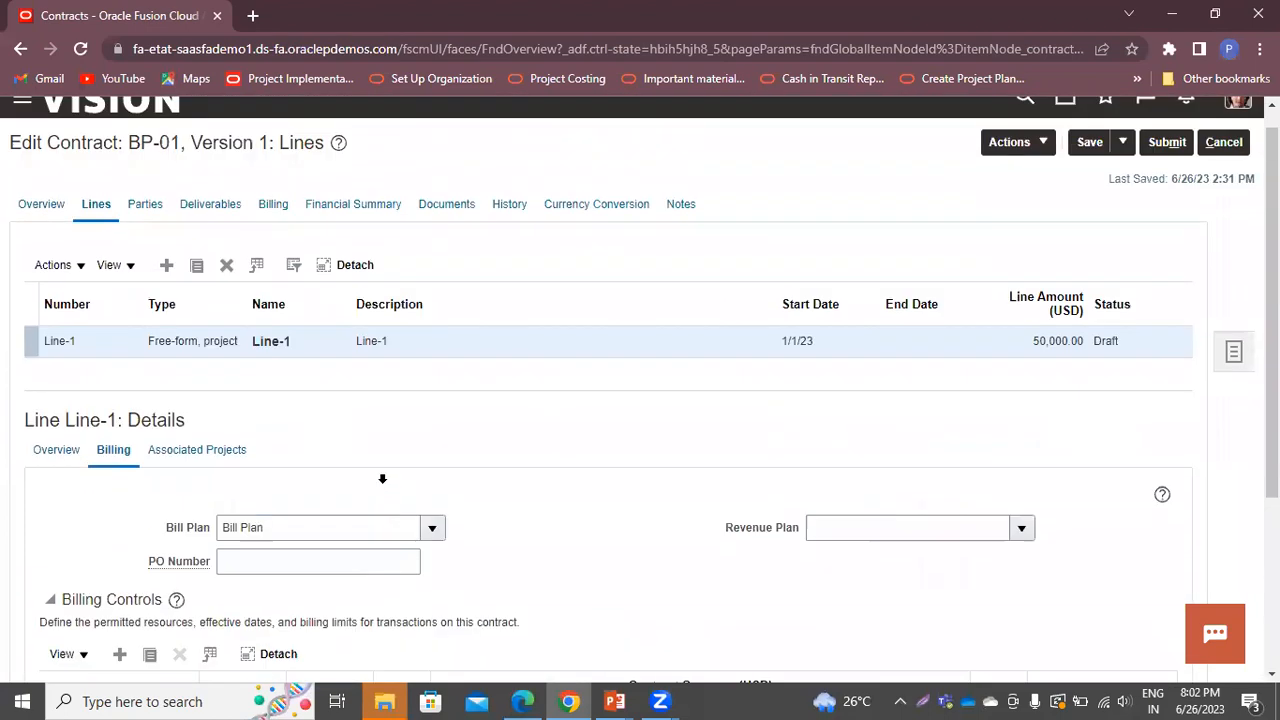
scroll(382, 484, down, 3)
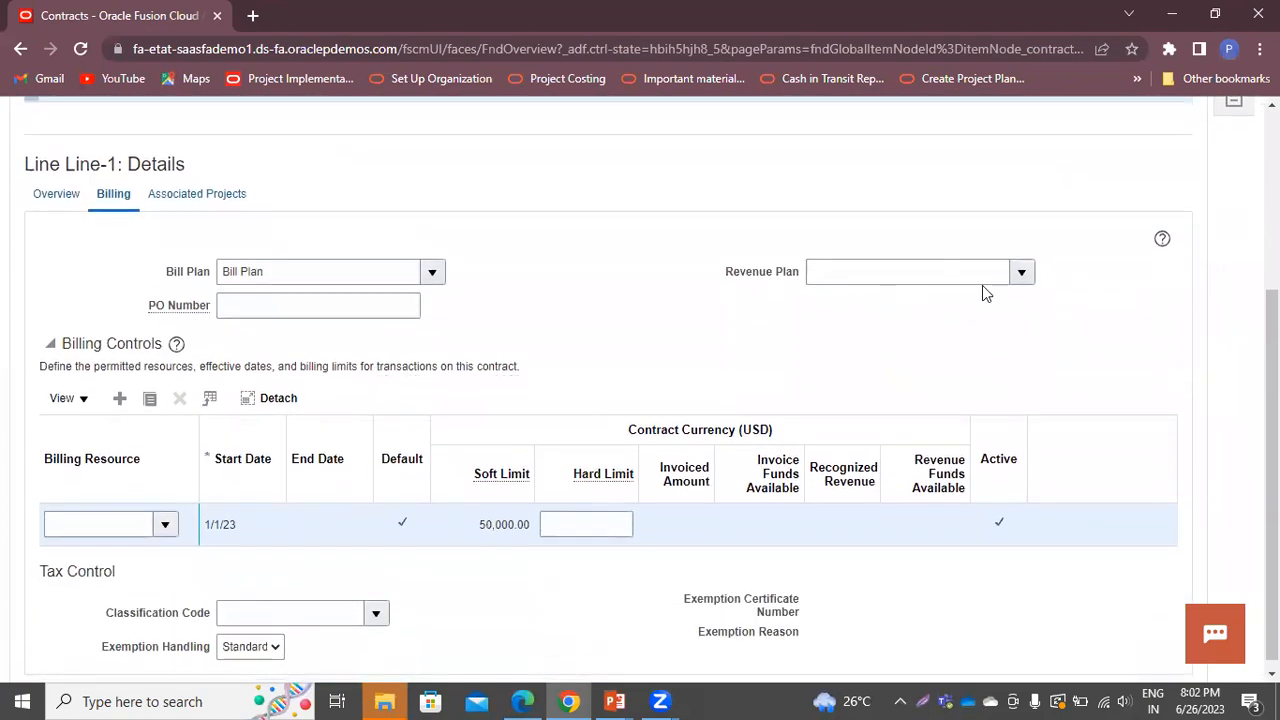
click(1020, 272)
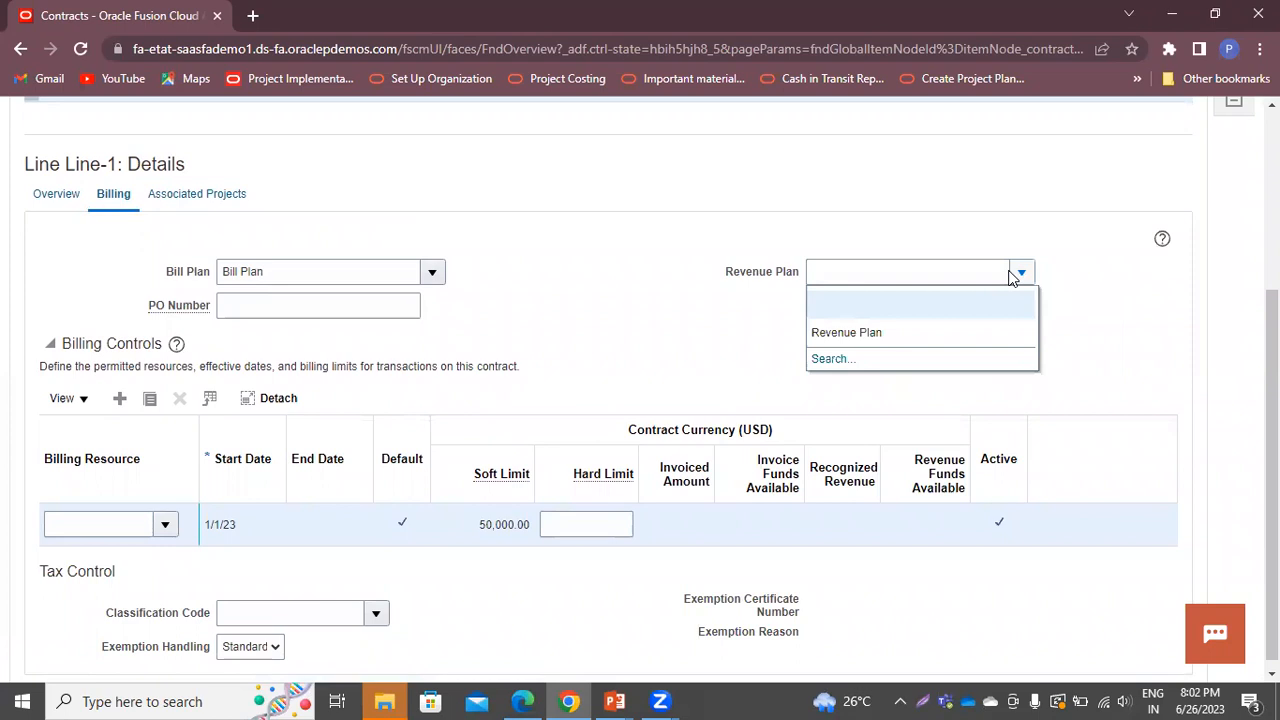
click(892, 333)
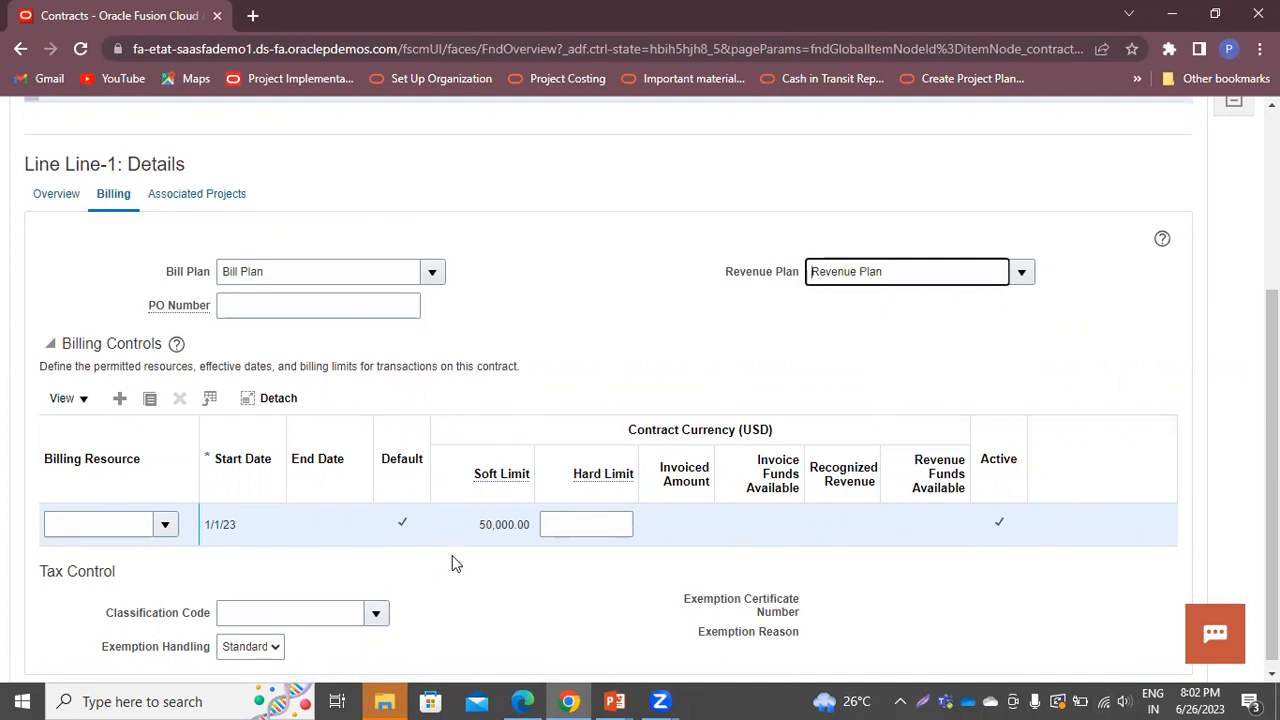
scroll(591, 372, up, 3)
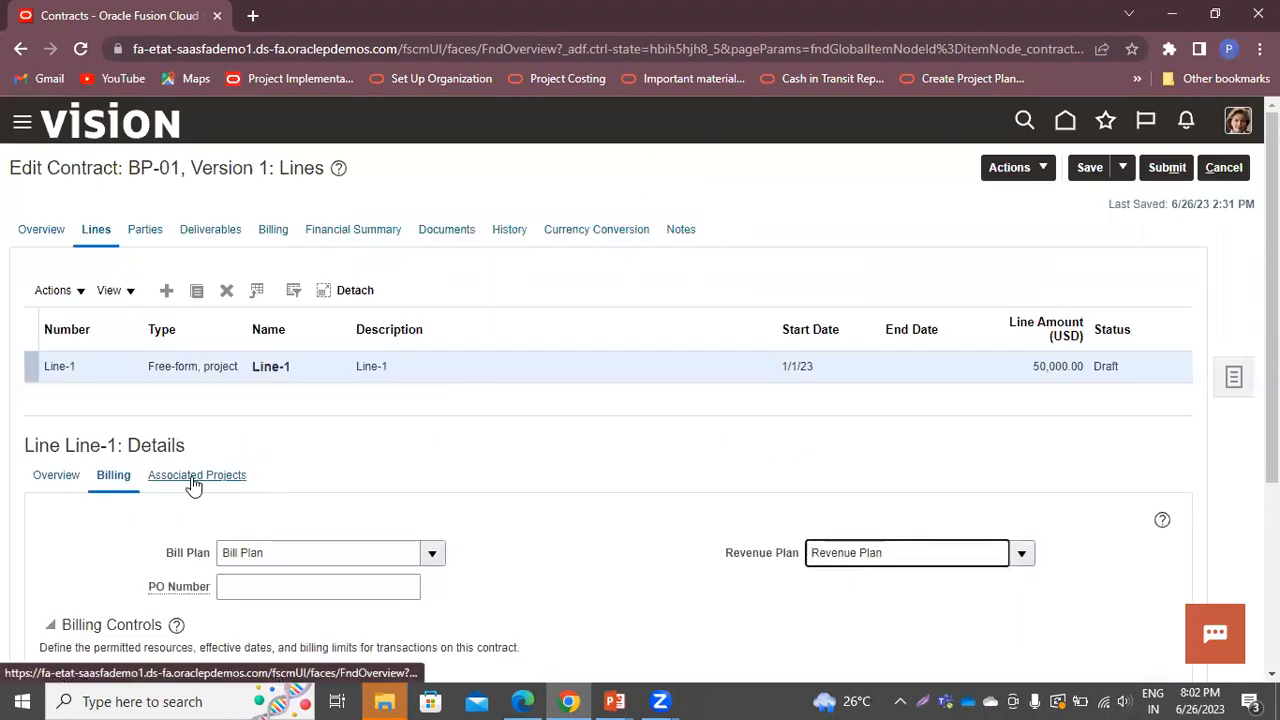
Add an associated project row for Billable Project with task System Definition, then save and close
click(194, 483)
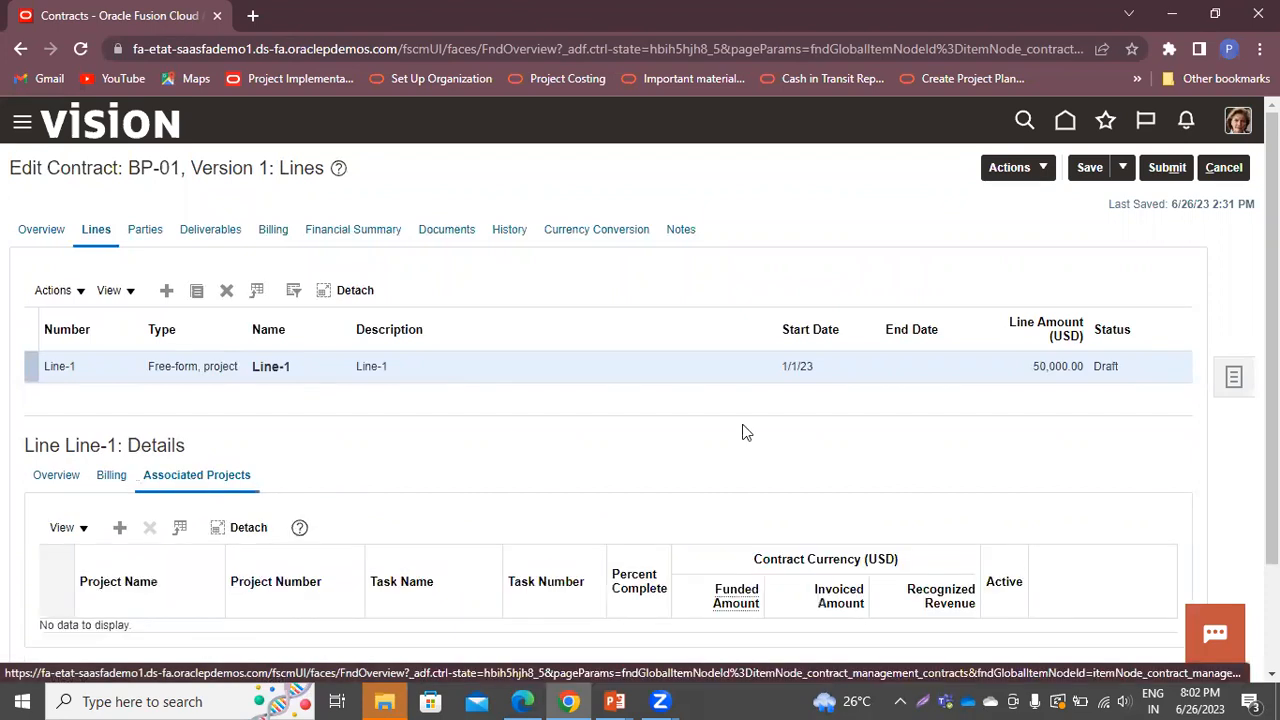
scroll(522, 466, down, 2)
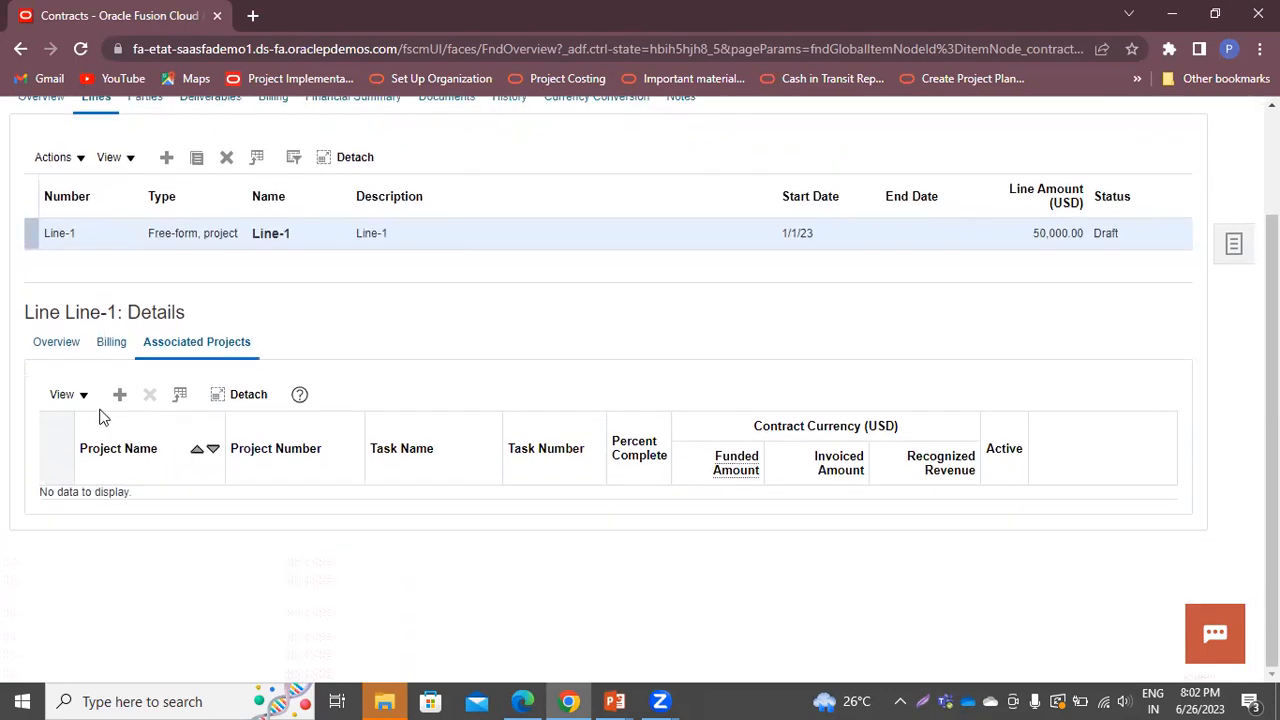
click(116, 402)
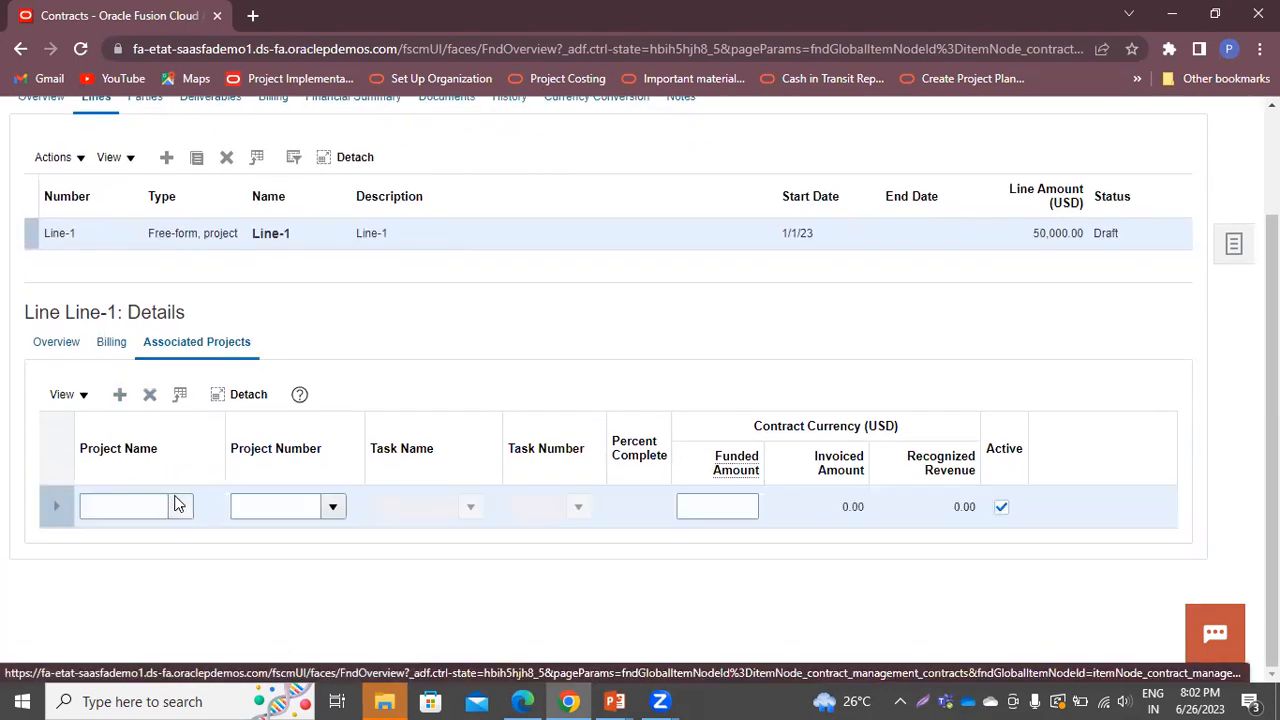
click(180, 507)
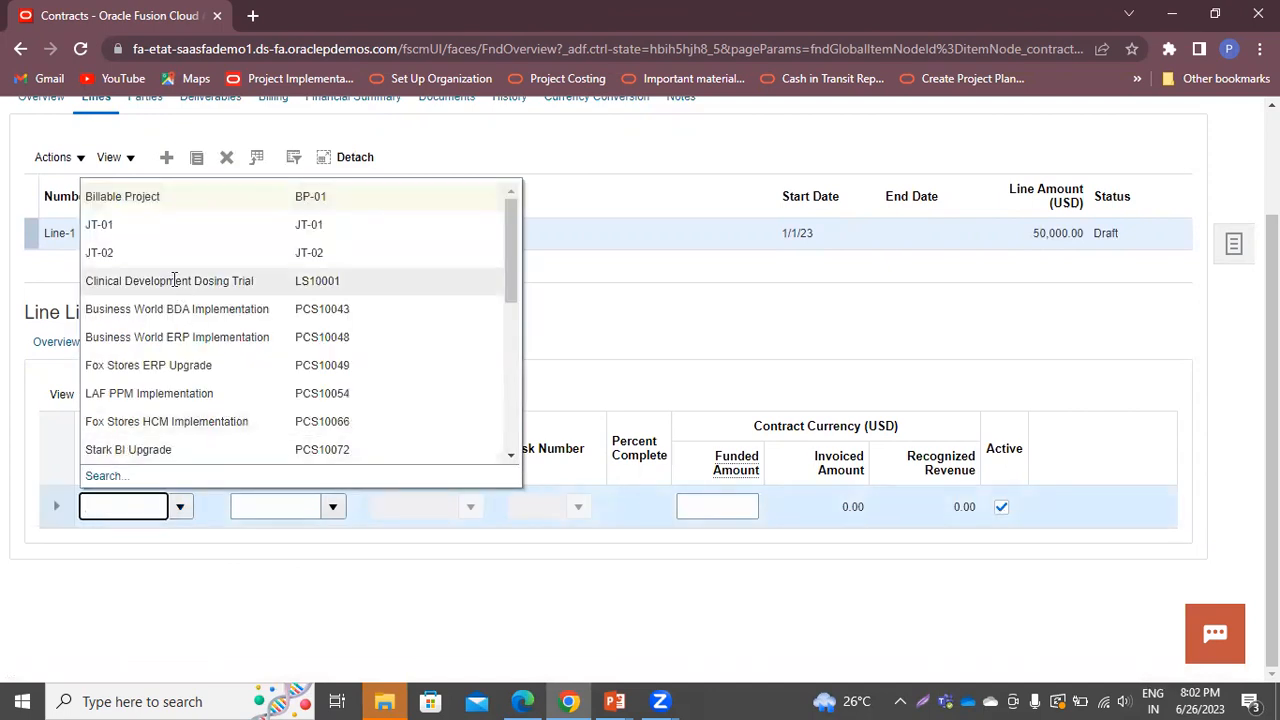
click(169, 196)
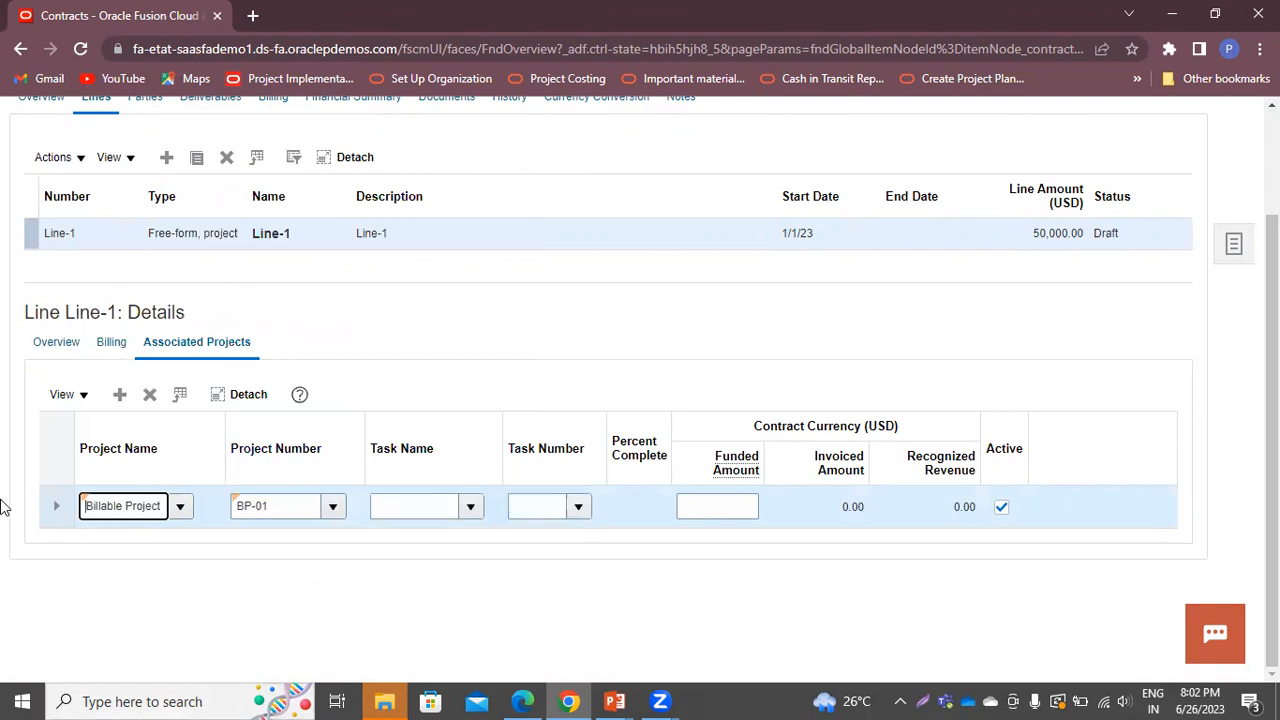
click(470, 508)
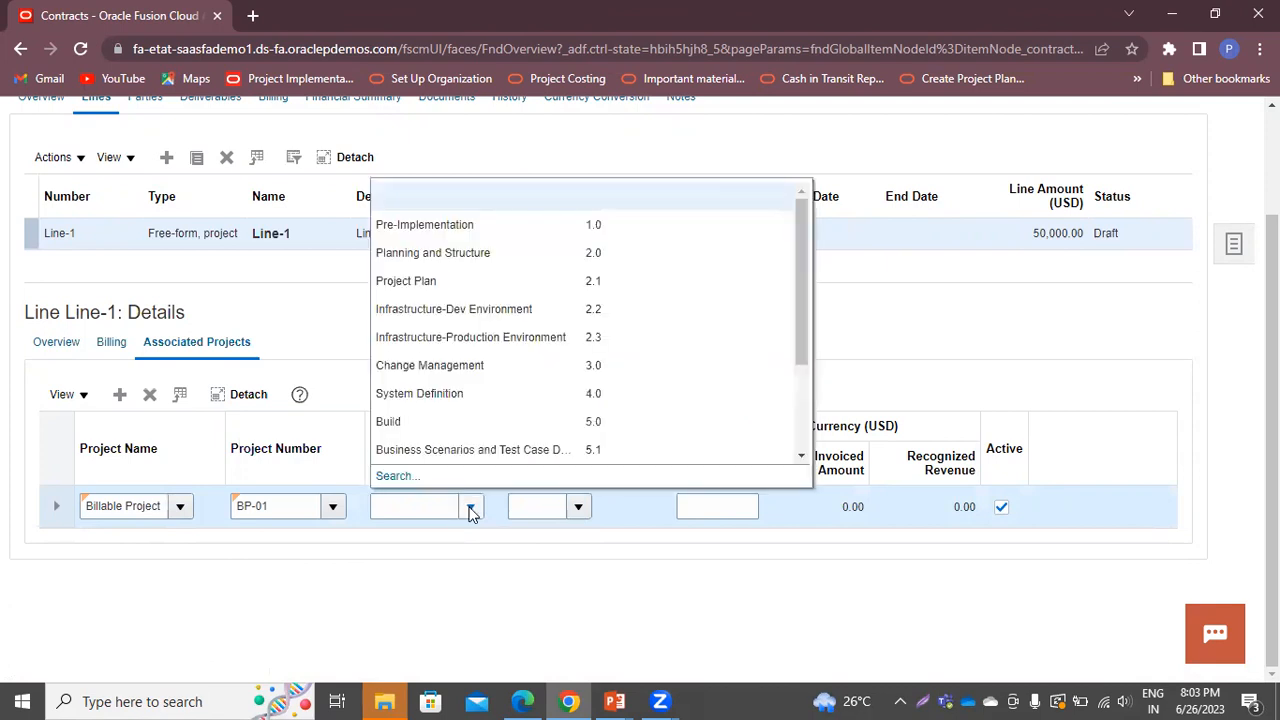
click(447, 393)
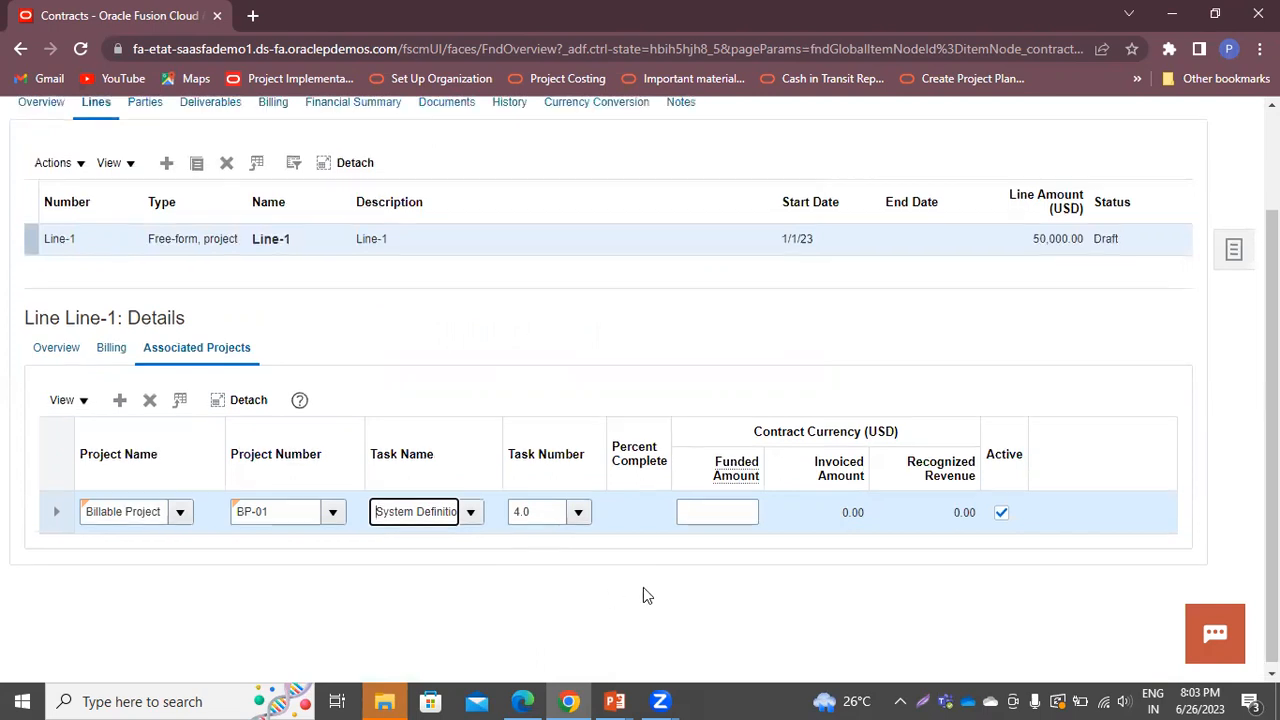
scroll(643, 594, up, 2)
click(1122, 168)
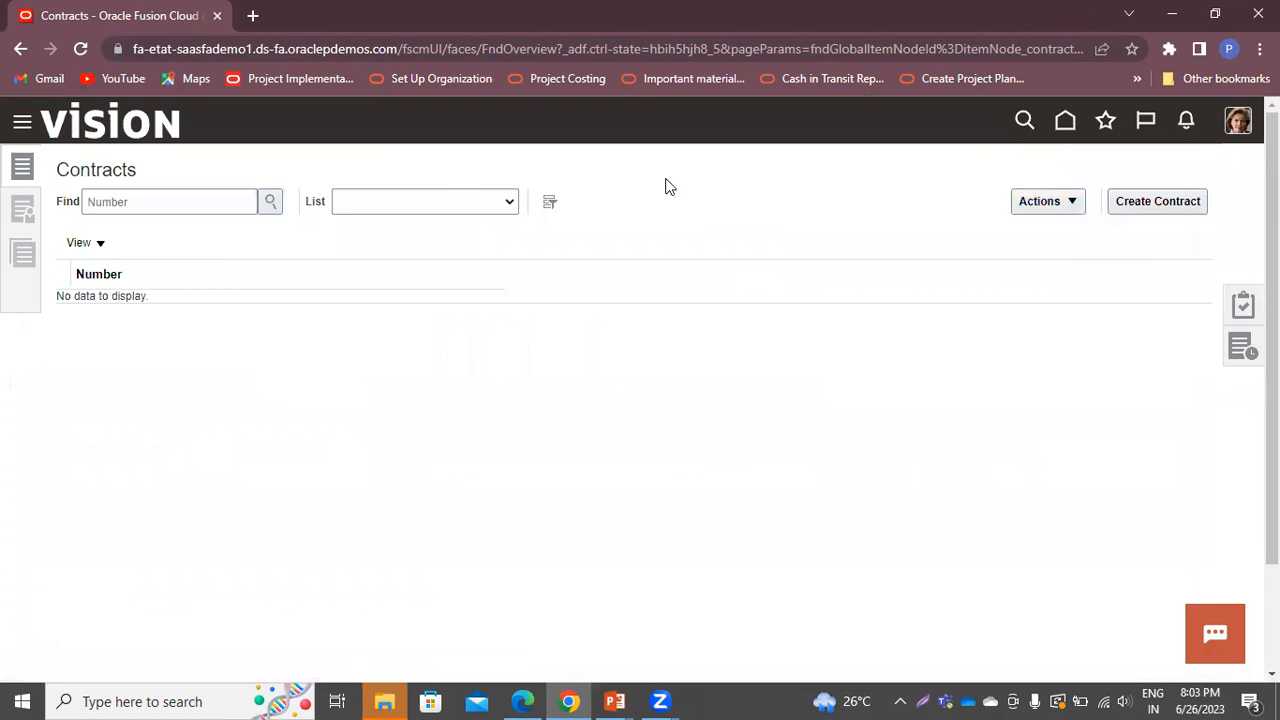
Search Contracts for 'BP-01', open the contract, and display its Actions list
click(219, 201)
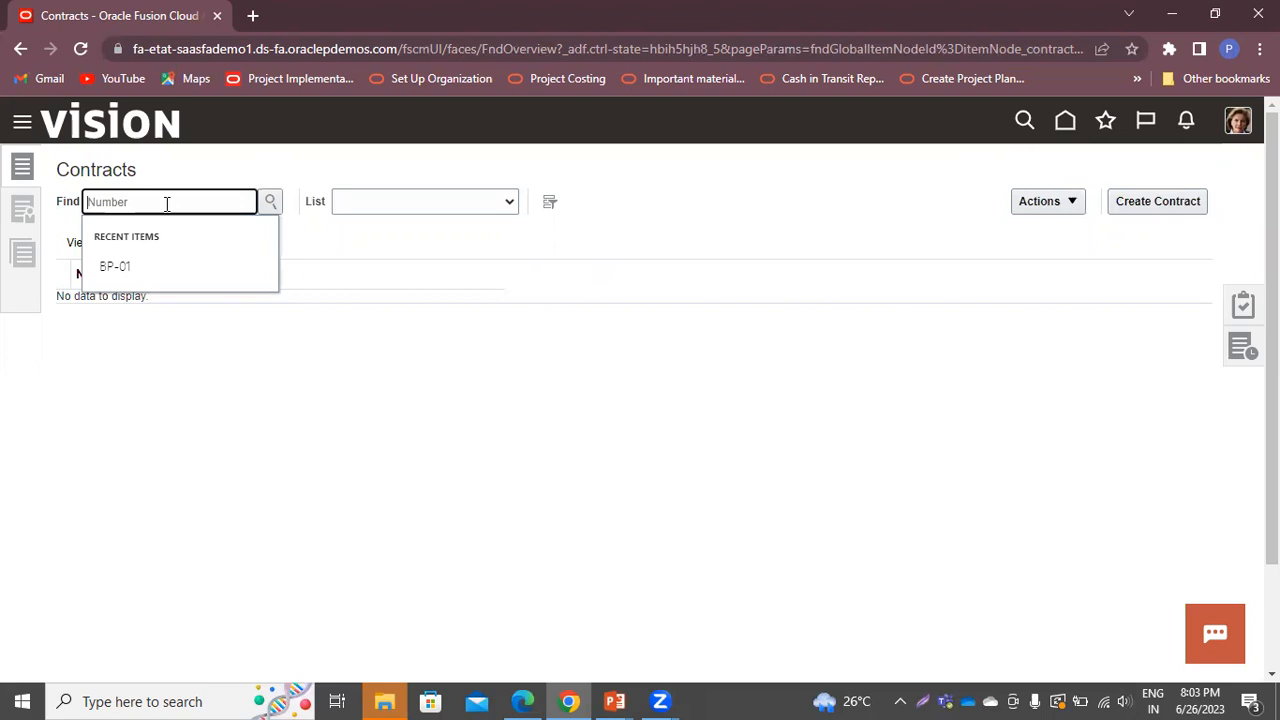
text(BP-01)
click(270, 203)
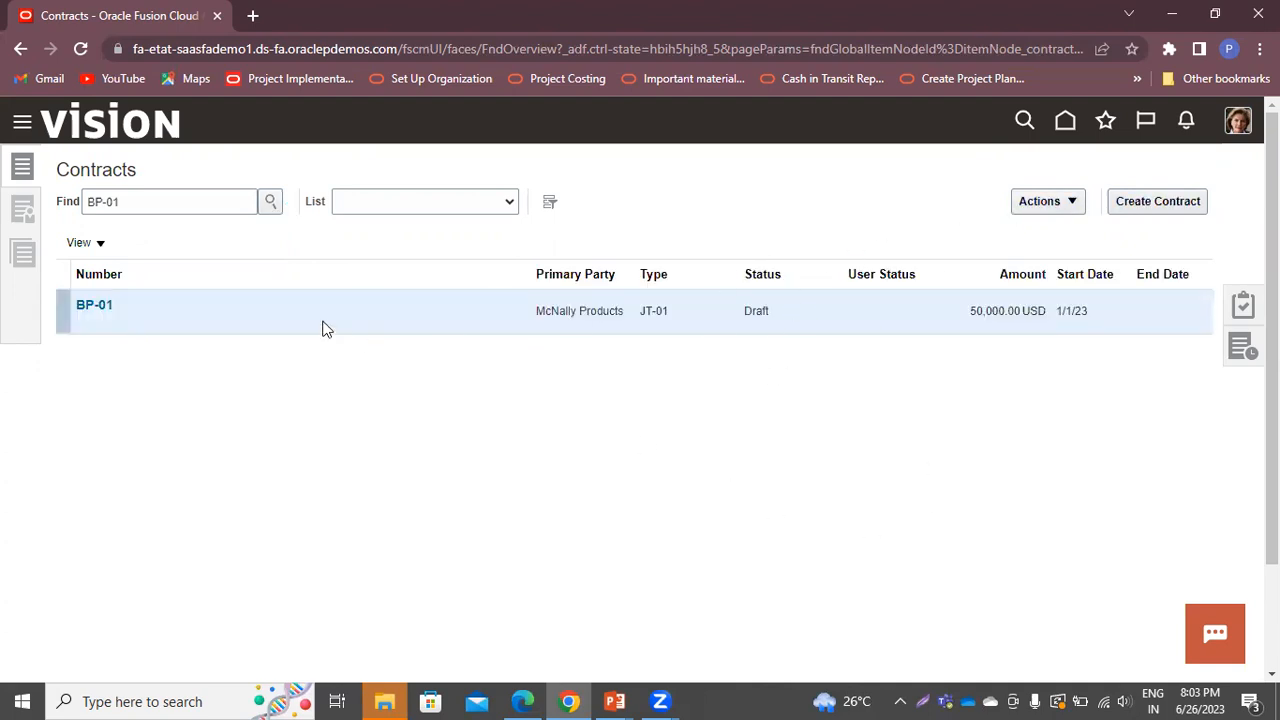
click(100, 303)
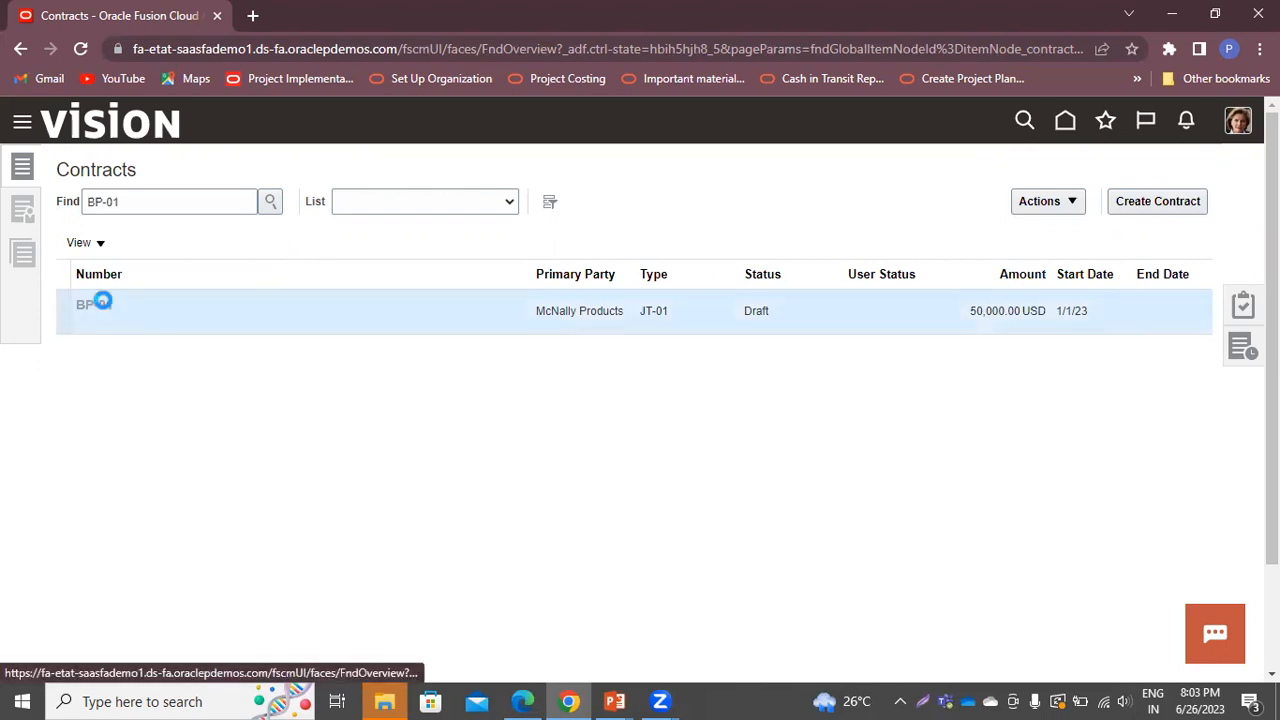
click(1016, 170)
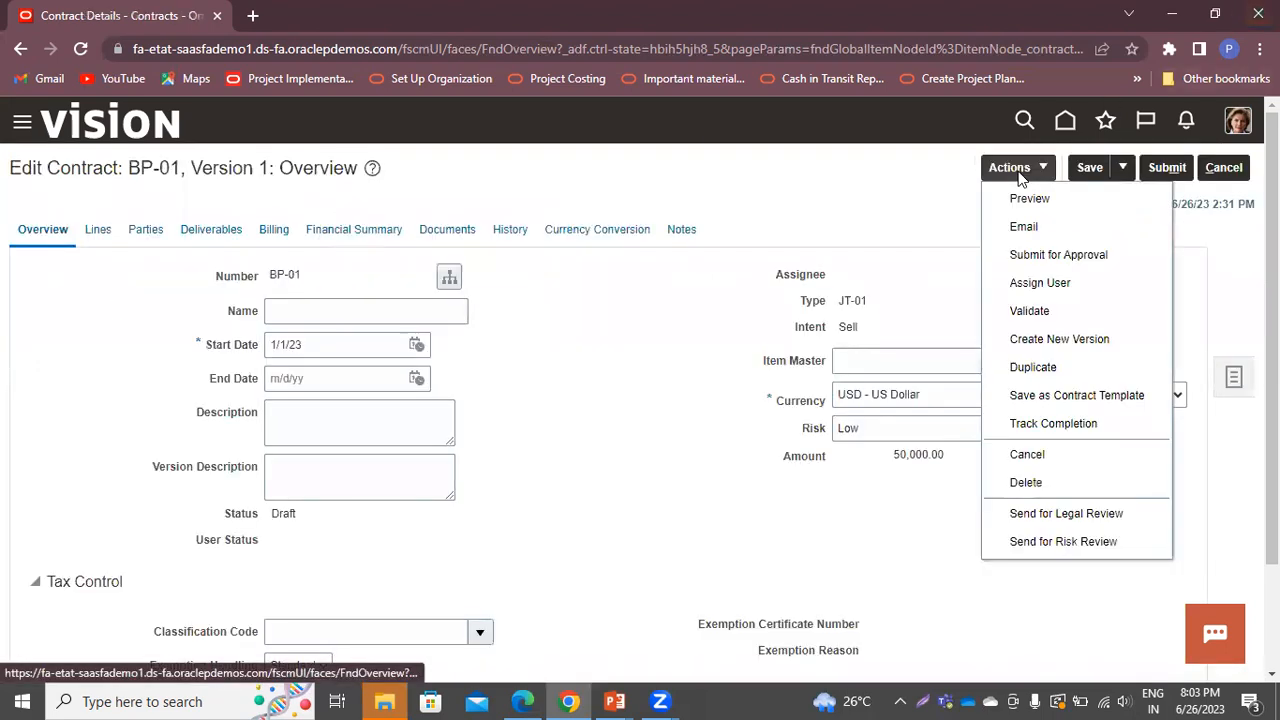
Validate contract BP-01, then submit it and confirm on the Review Approvers page
click(1030, 312)
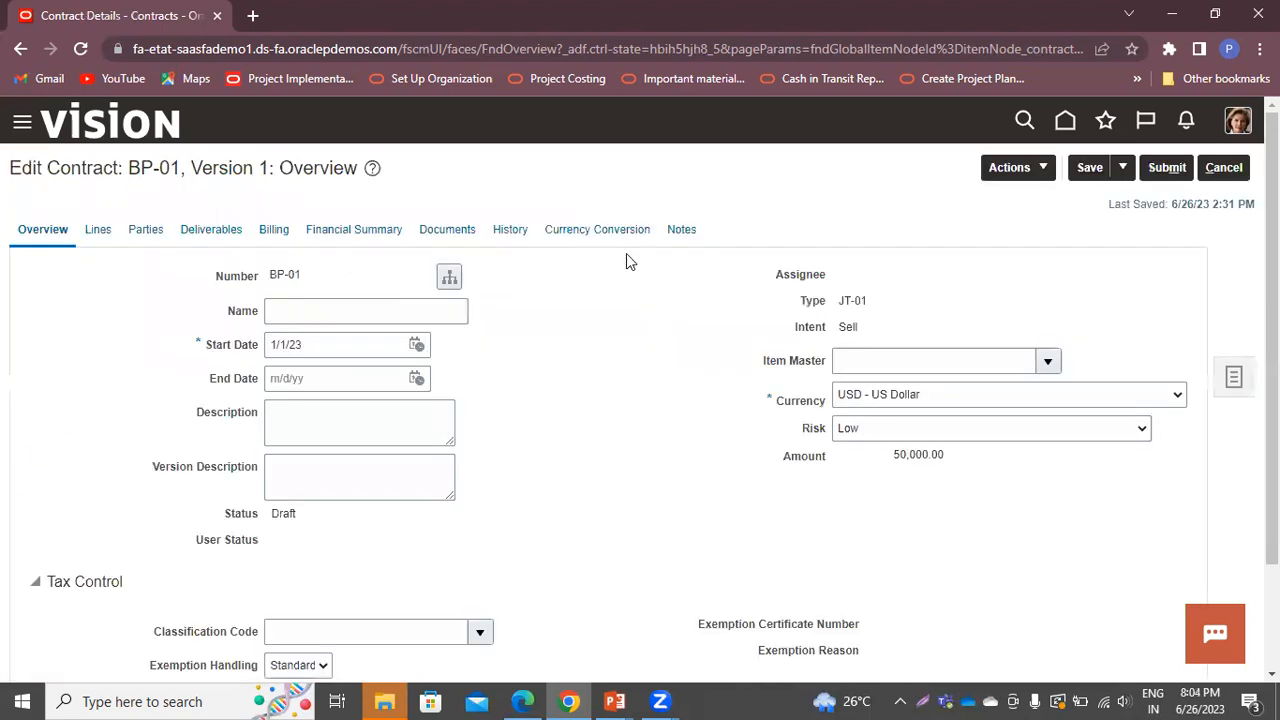
click(1163, 172)
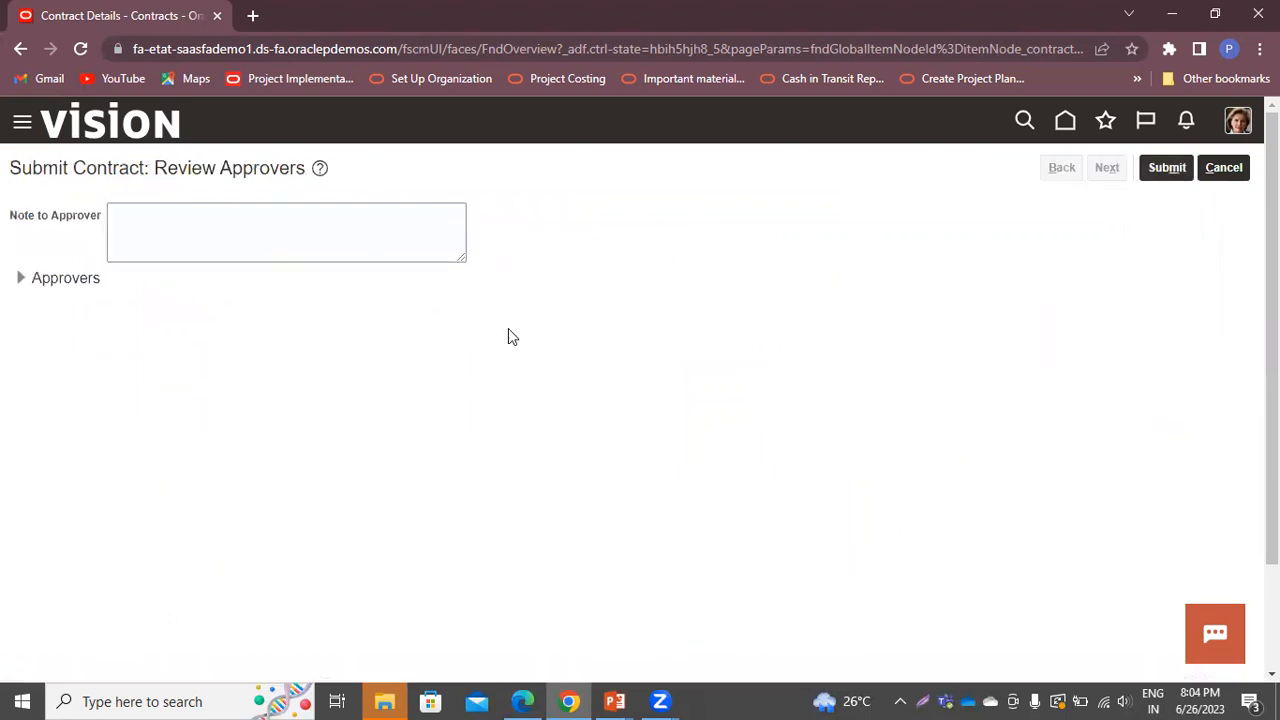
click(1176, 176)
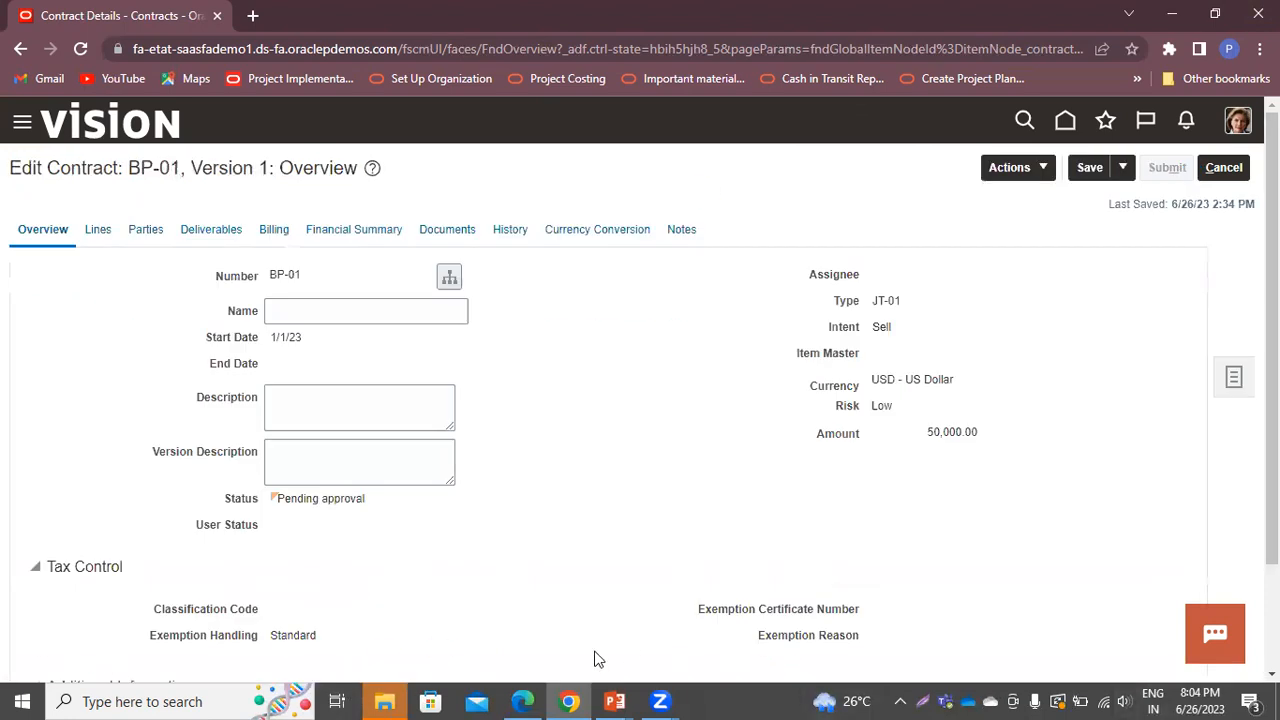
Sign out with confirmation, then attempt signing in under a different user ID
click(1238, 122)
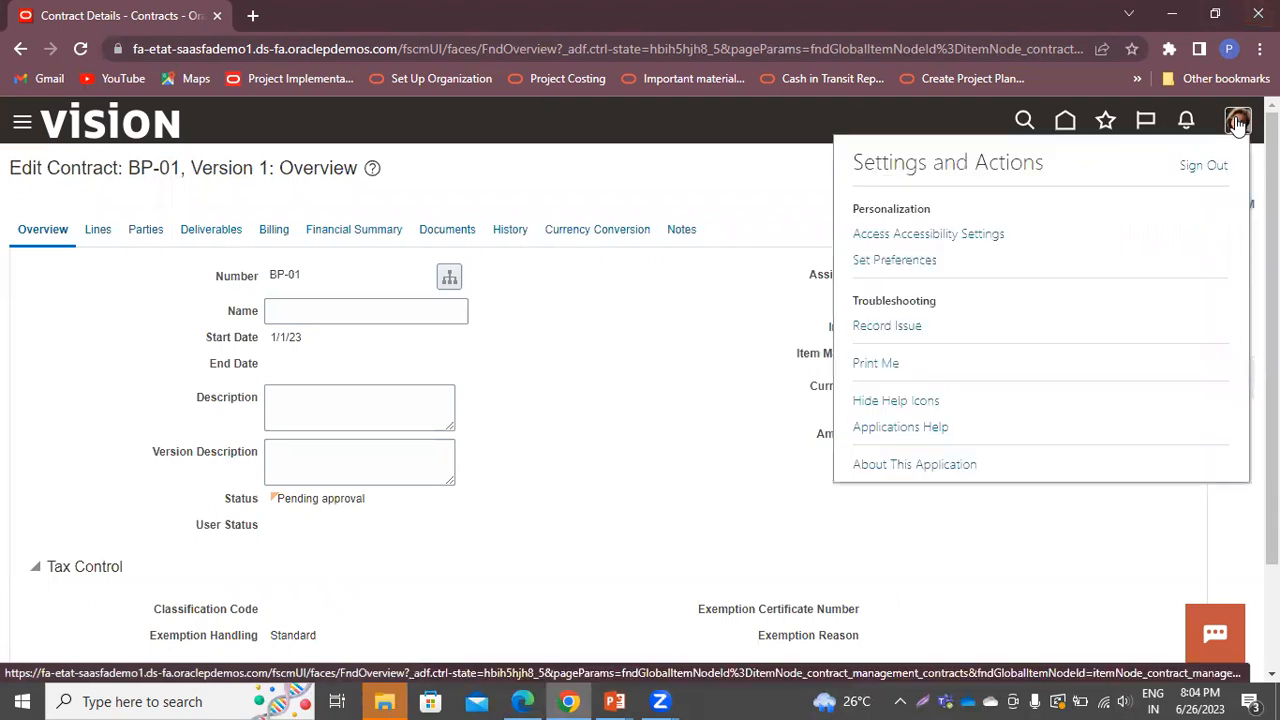
click(1198, 168)
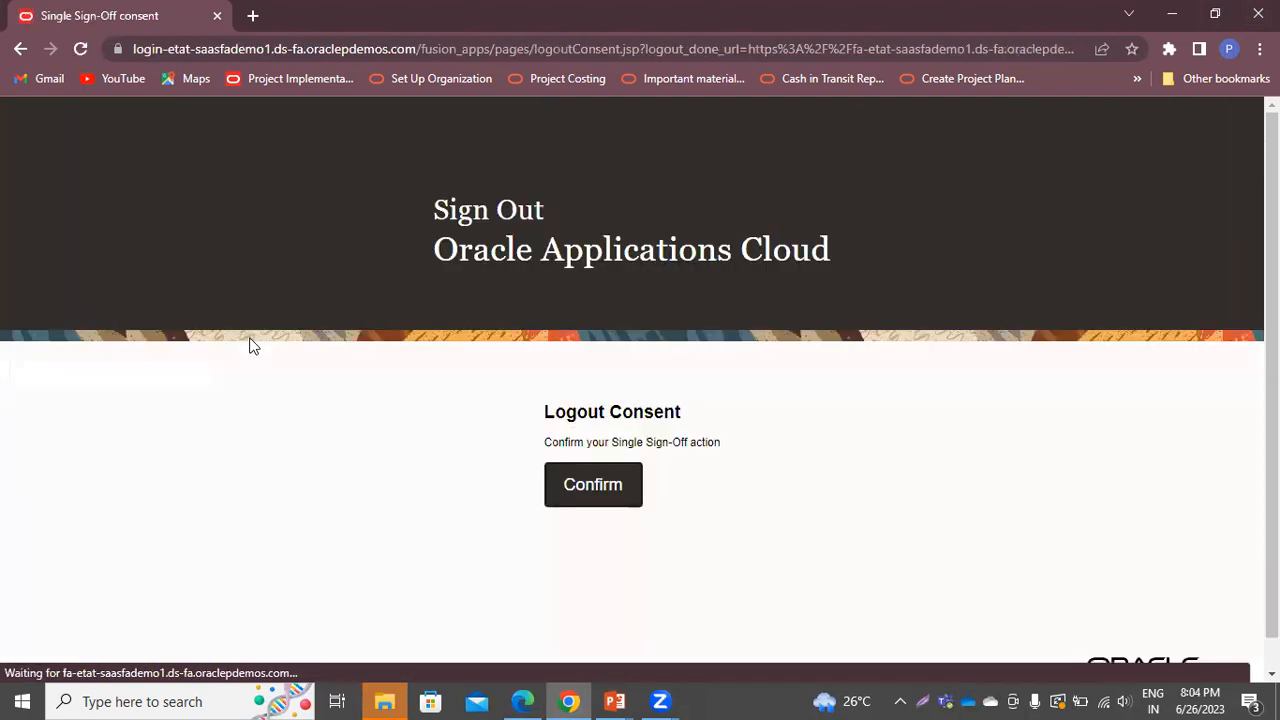
click(613, 492)
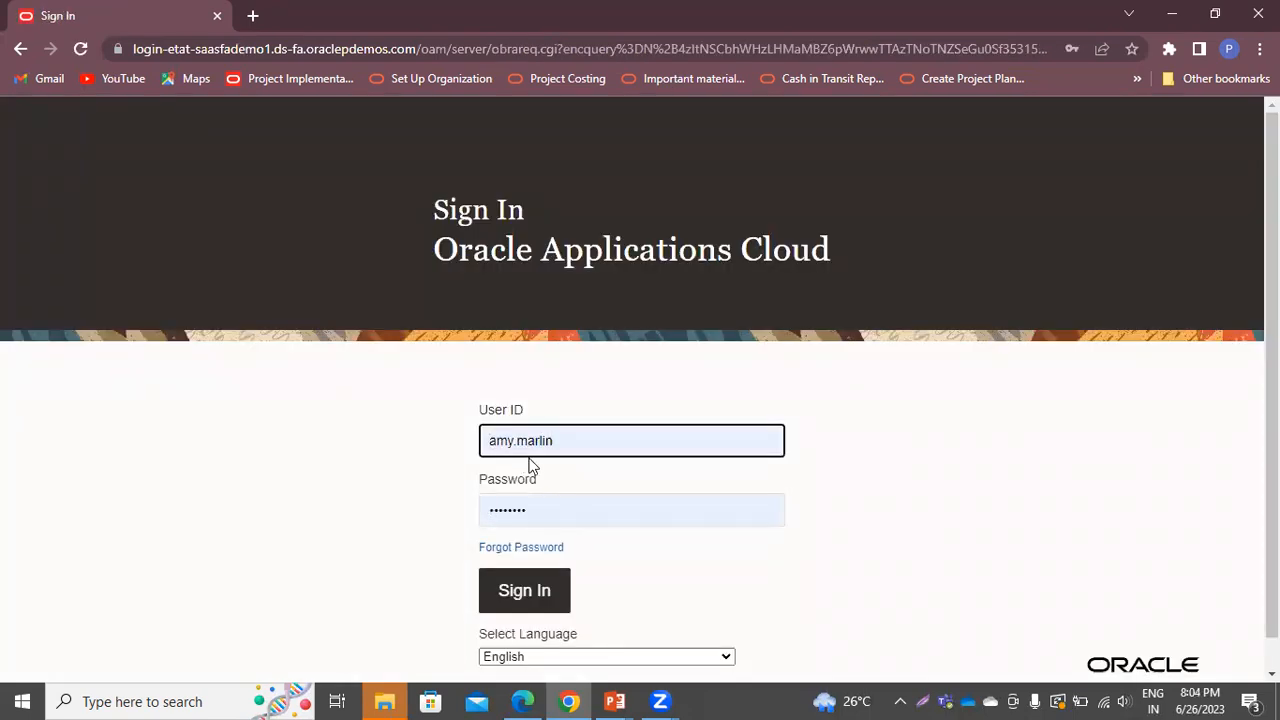
key(BackSpace)
key(BackSpace)
key(BackSpace)
key(BackSpace)
key(BackSpace)
key(BackSpace)
key(BackSpace)
key(BackSpace)
key(BackSpace)
key(BackSpace)
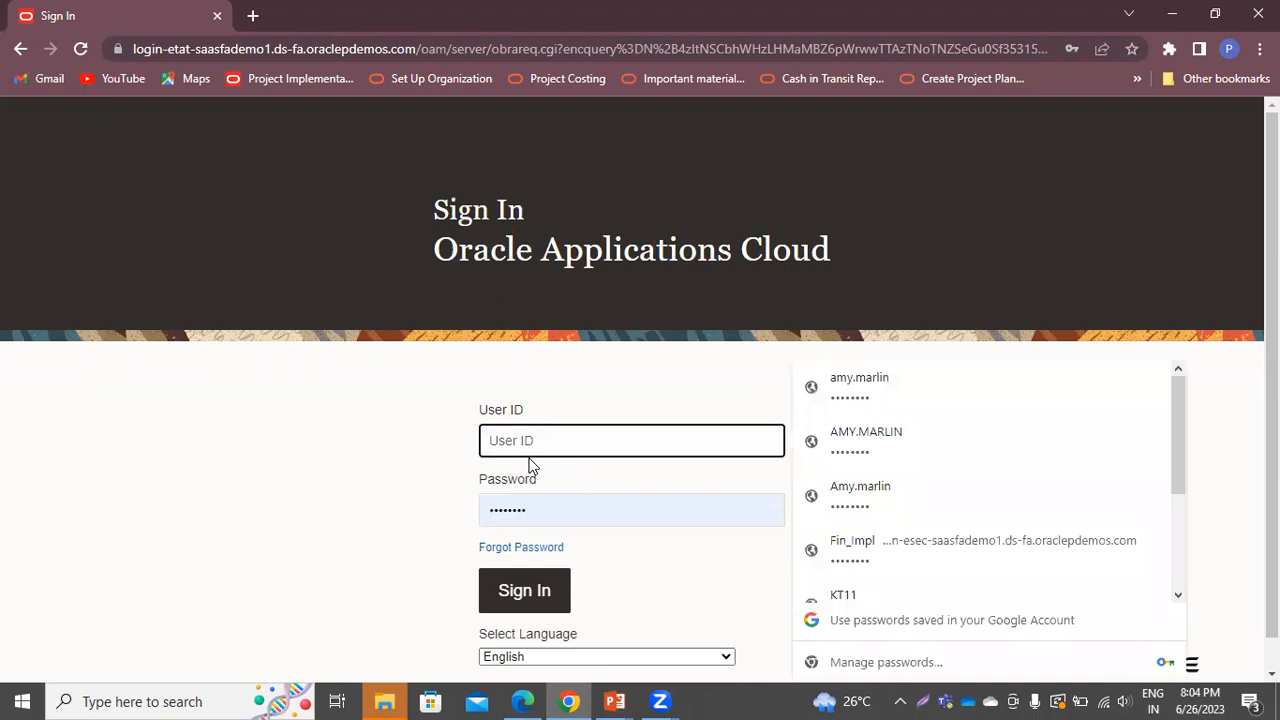
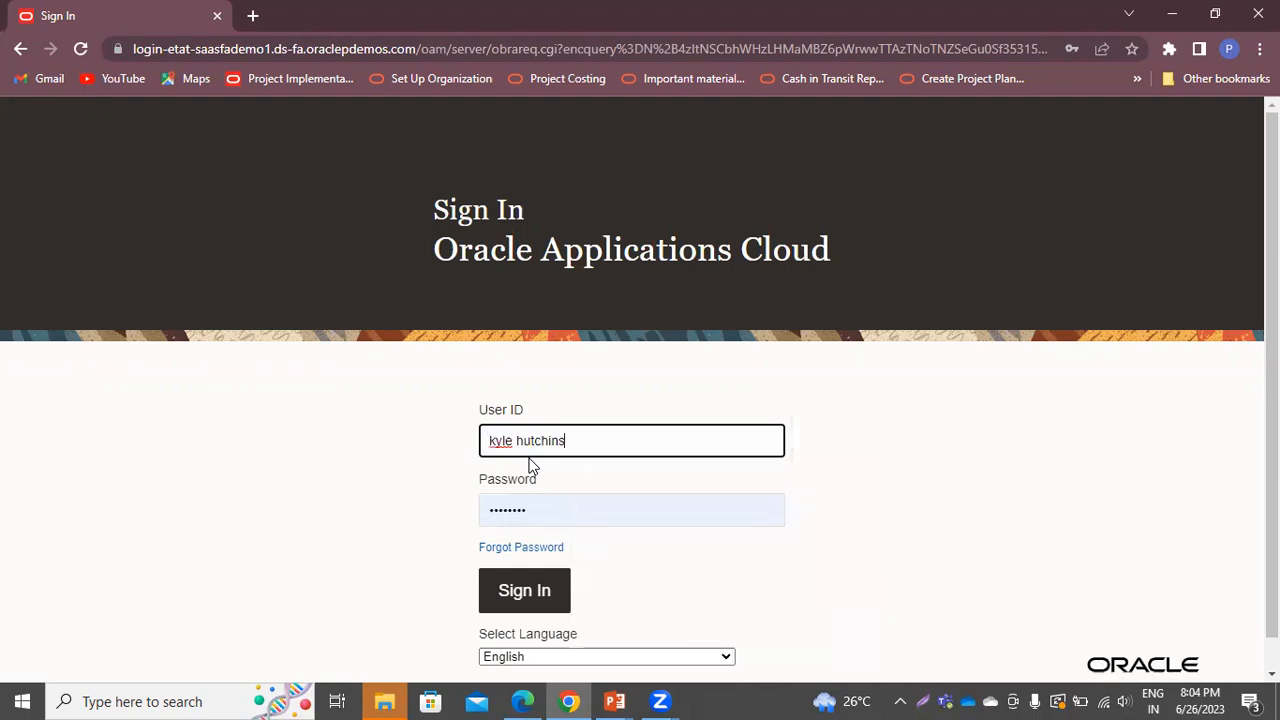
key(Return)
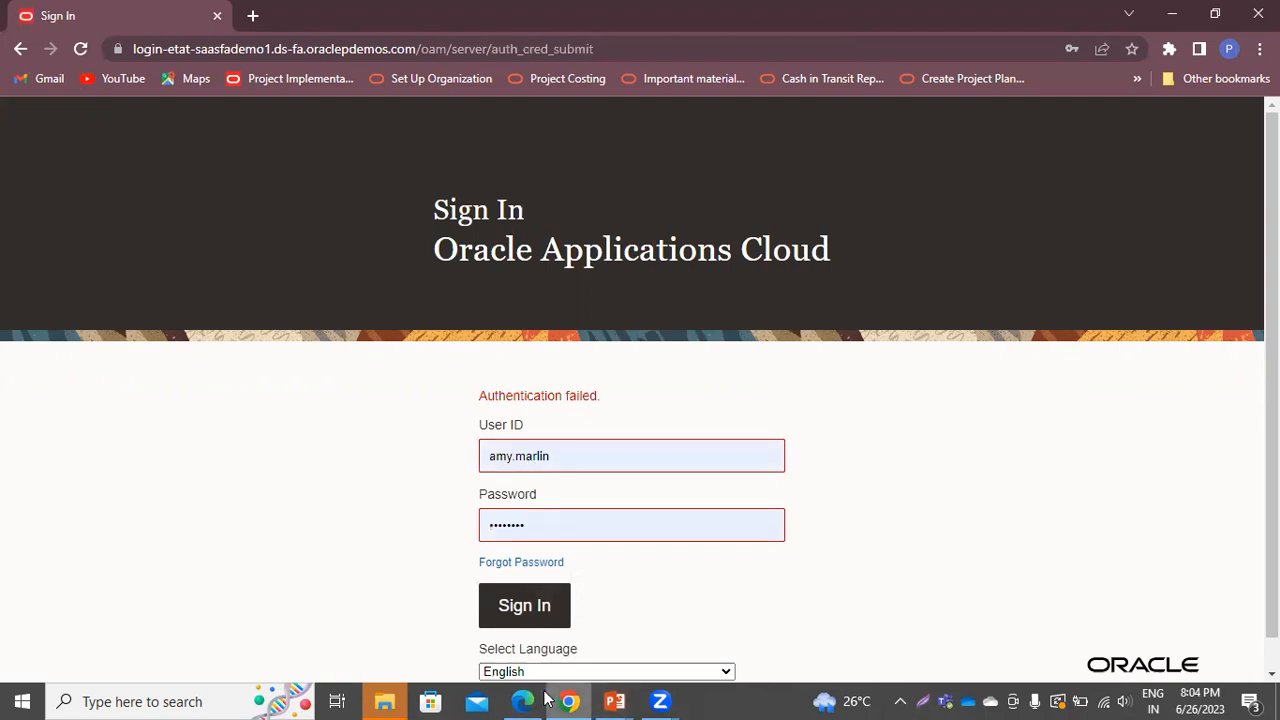
Copy the instance password from the Teams Fusion chat and minimize Teams
click(945, 701)
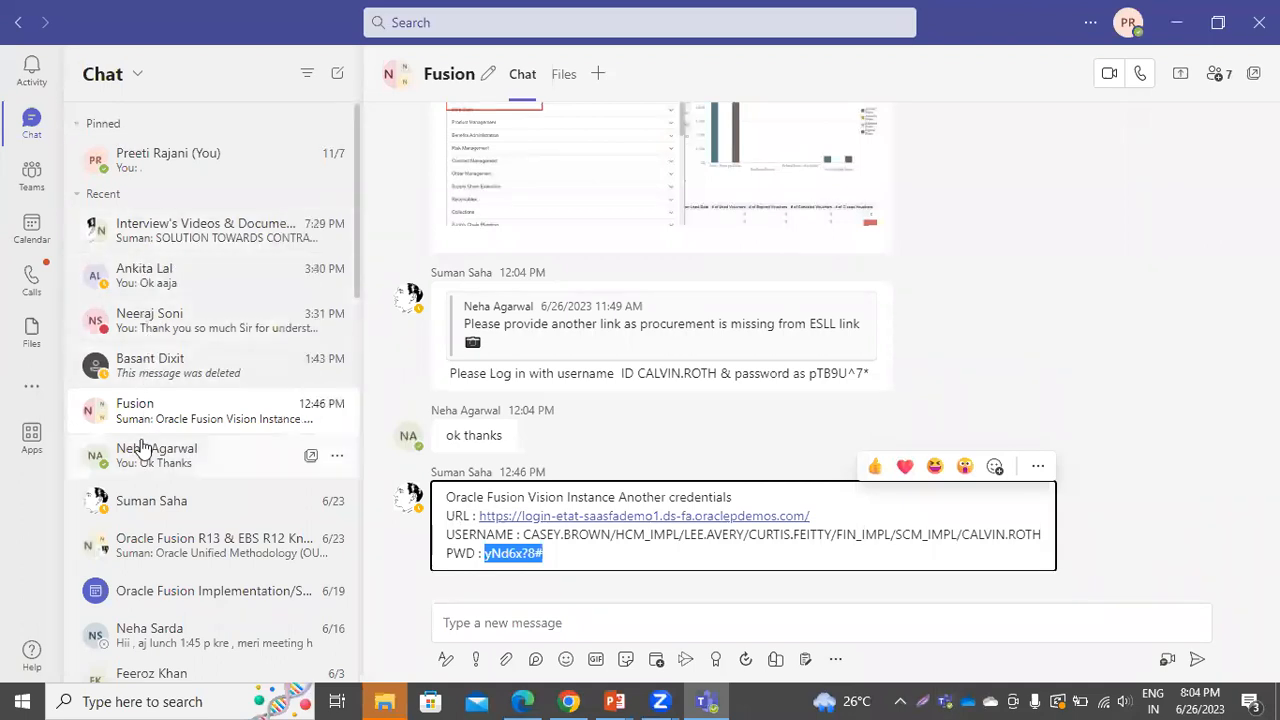
click(145, 408)
drag(487, 553, 562, 559)
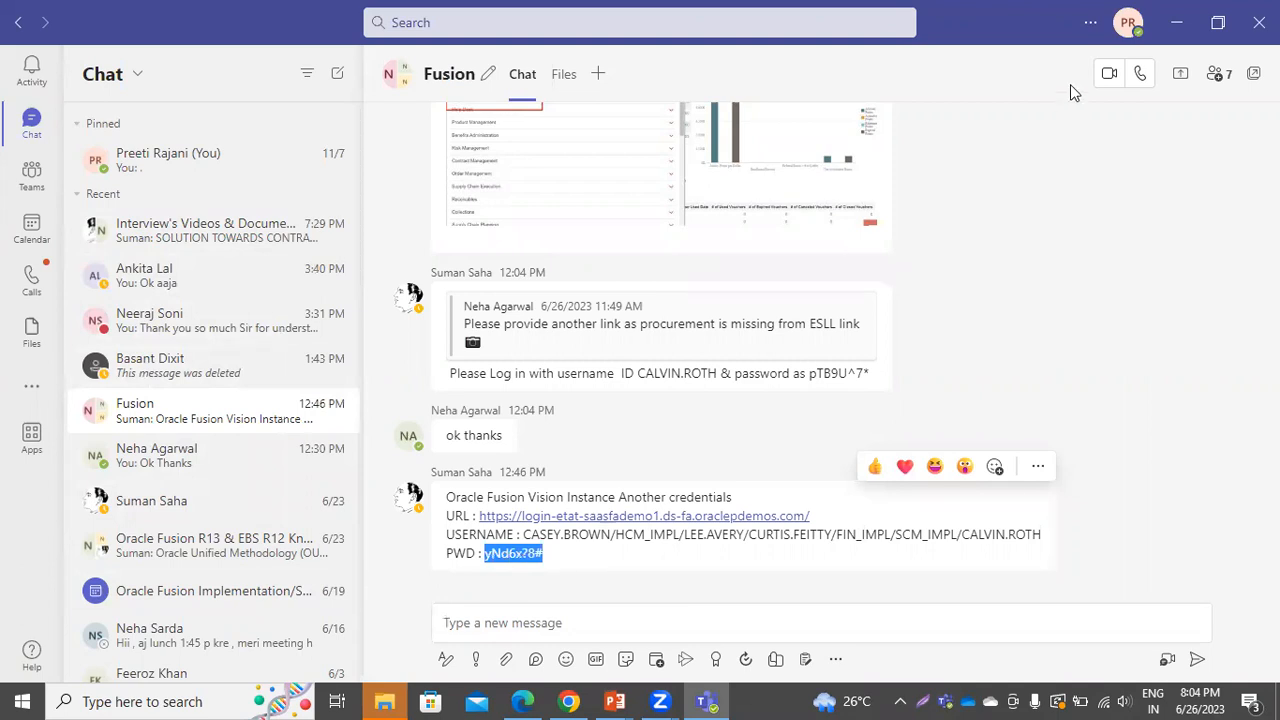
click(1176, 24)
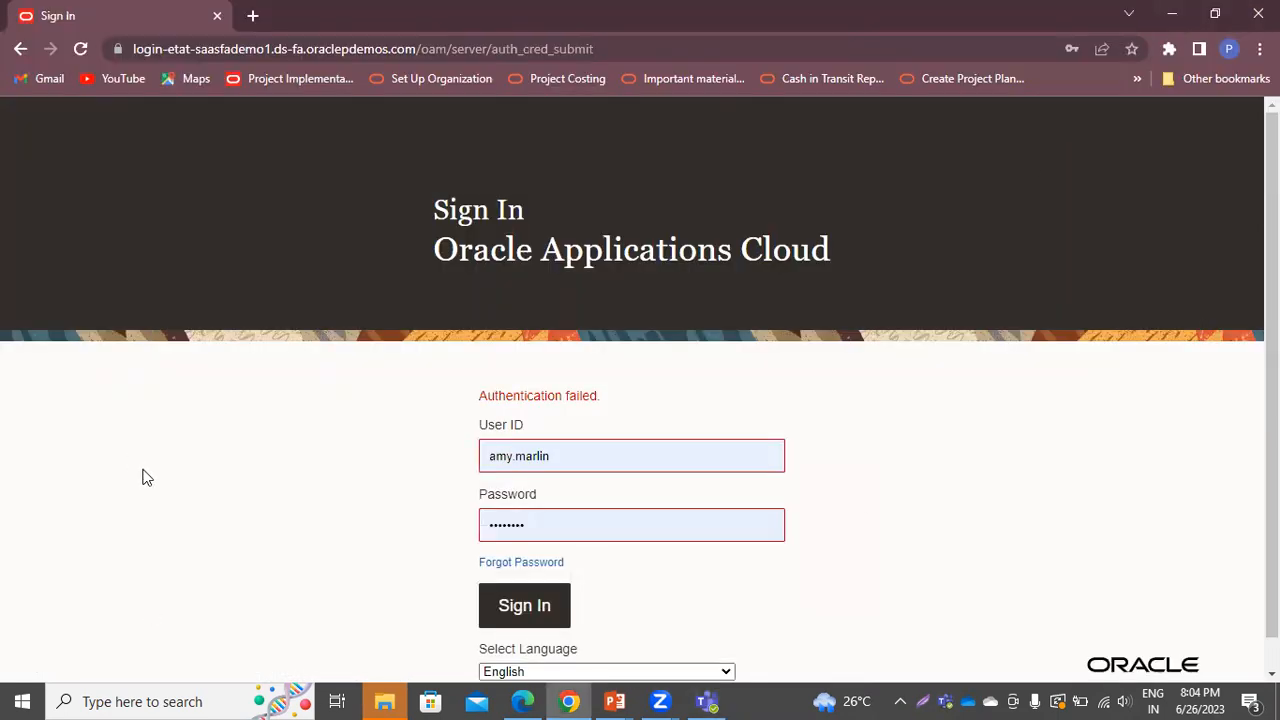
Replace the Password field with the copied password and also paste it into a new Notepad
double_click(592, 521)
key(BackSpace)
key(ctrl+v)
click(140, 700)
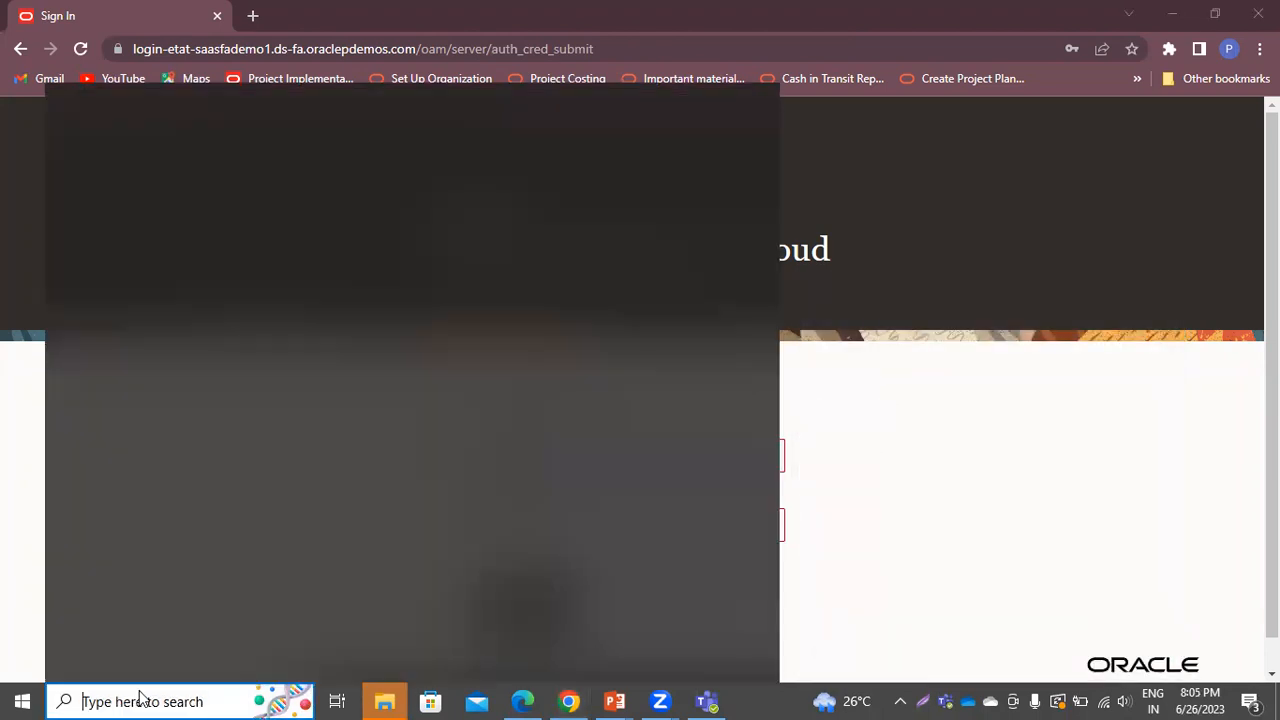
text(note)
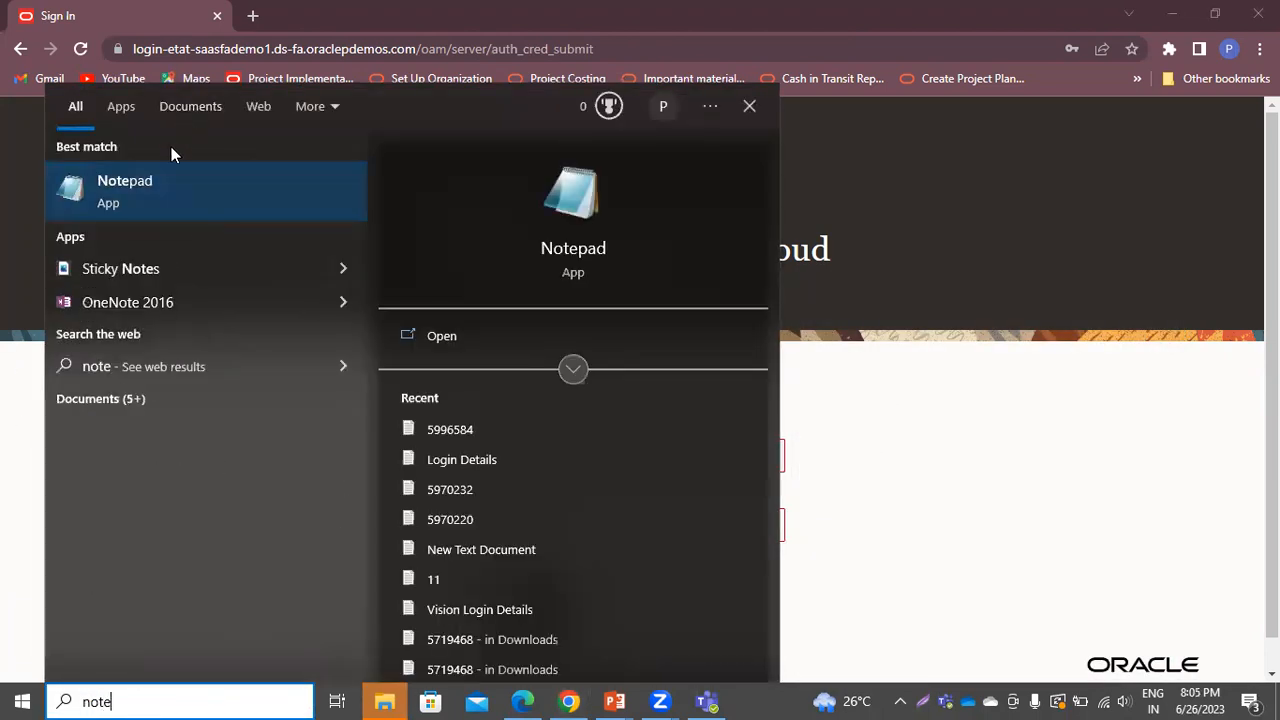
click(167, 199)
key(ctrl+v)
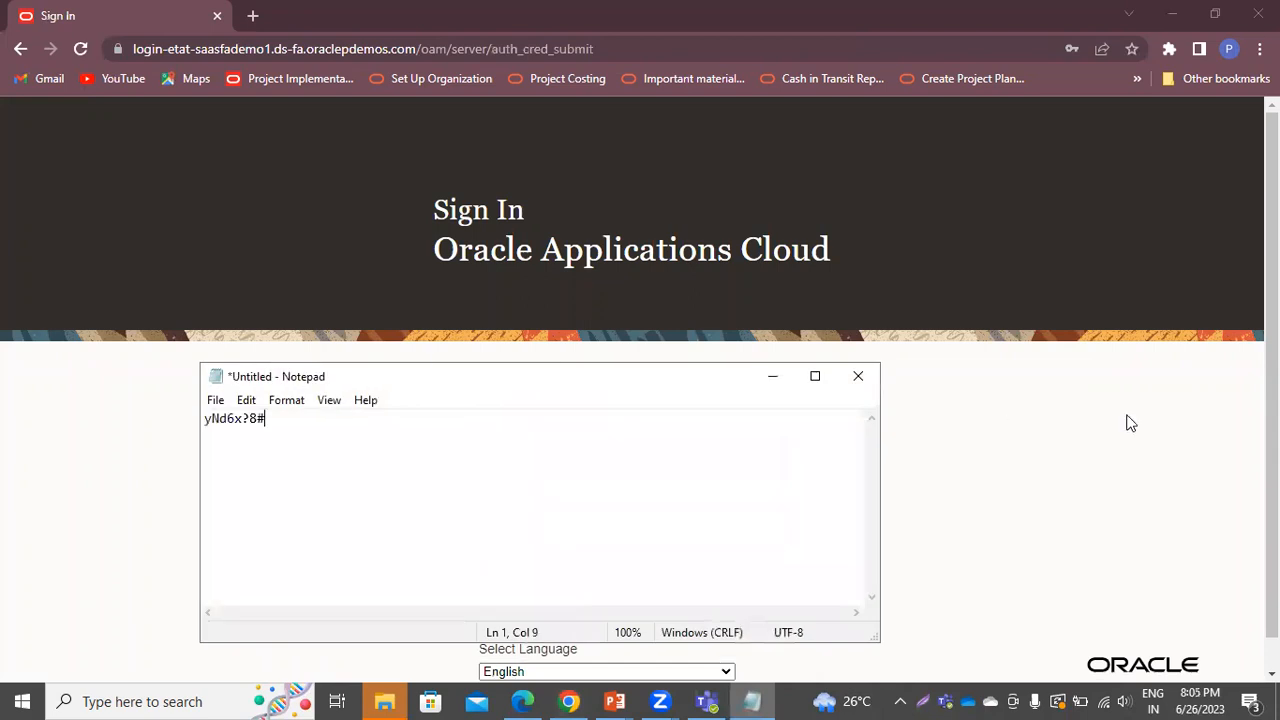
click(771, 376)
Replace the User ID with the new user's ID and sign in
triple_click(577, 449)
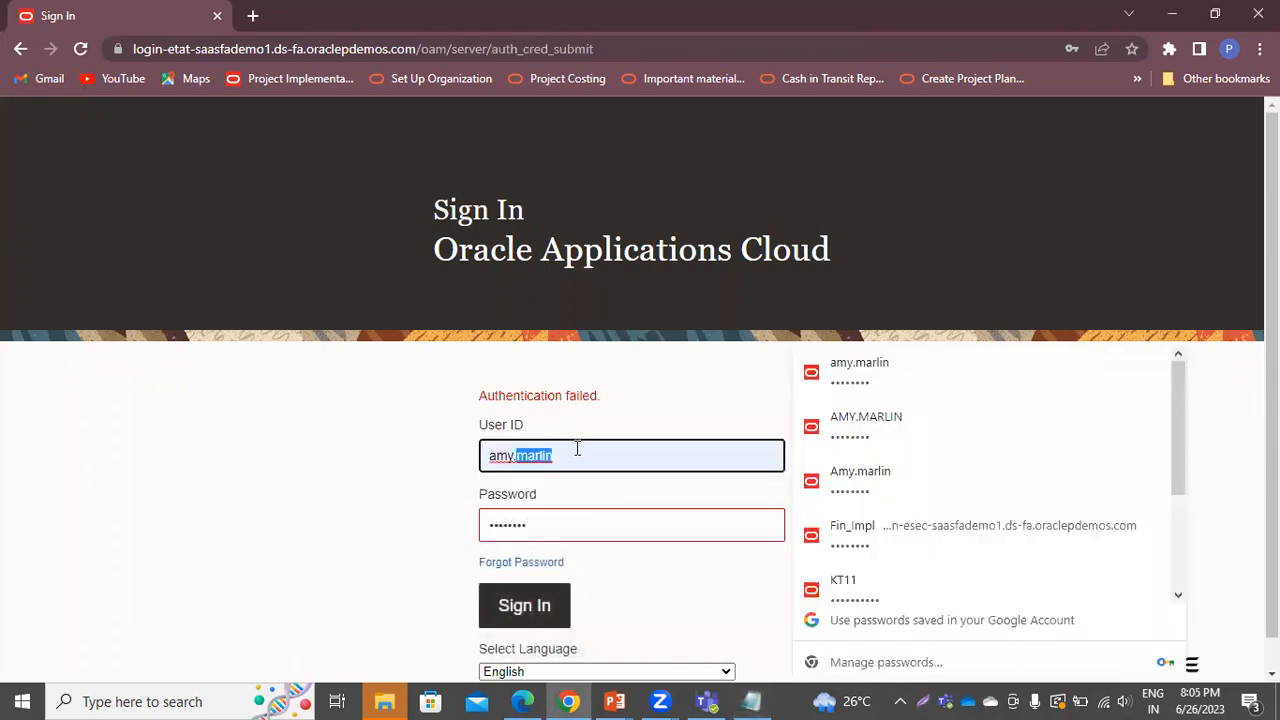
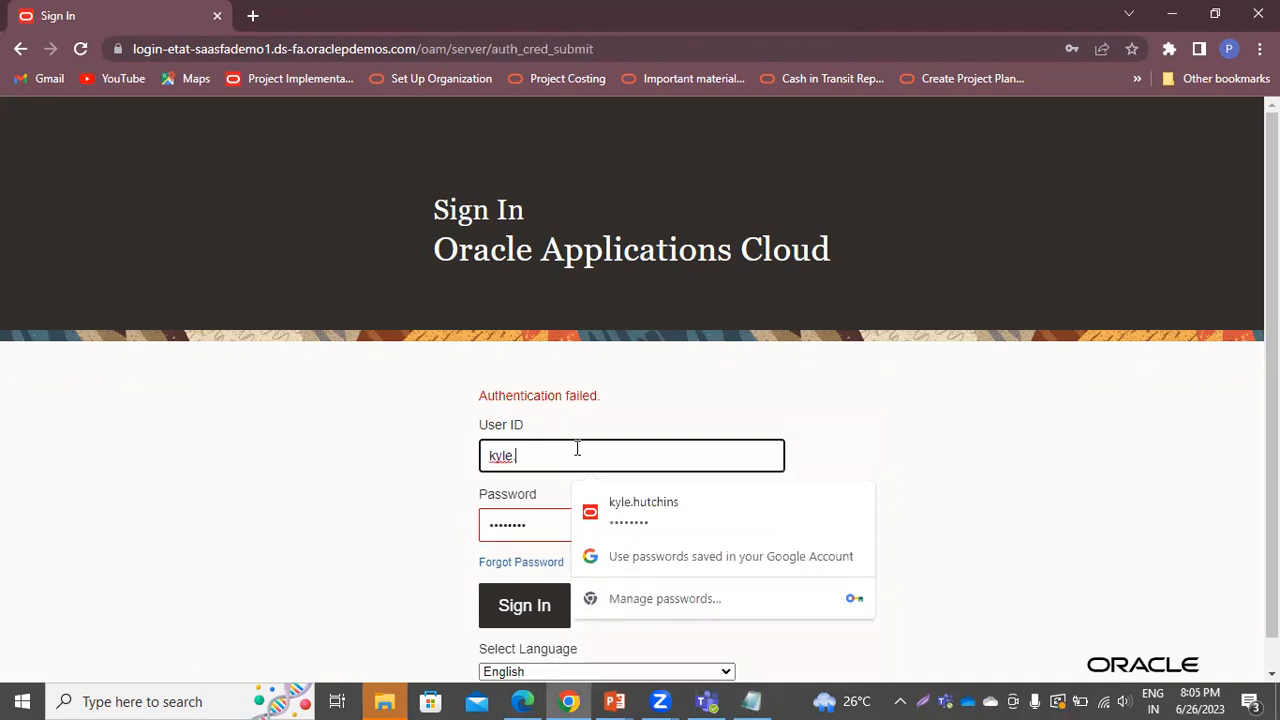
key(Return)
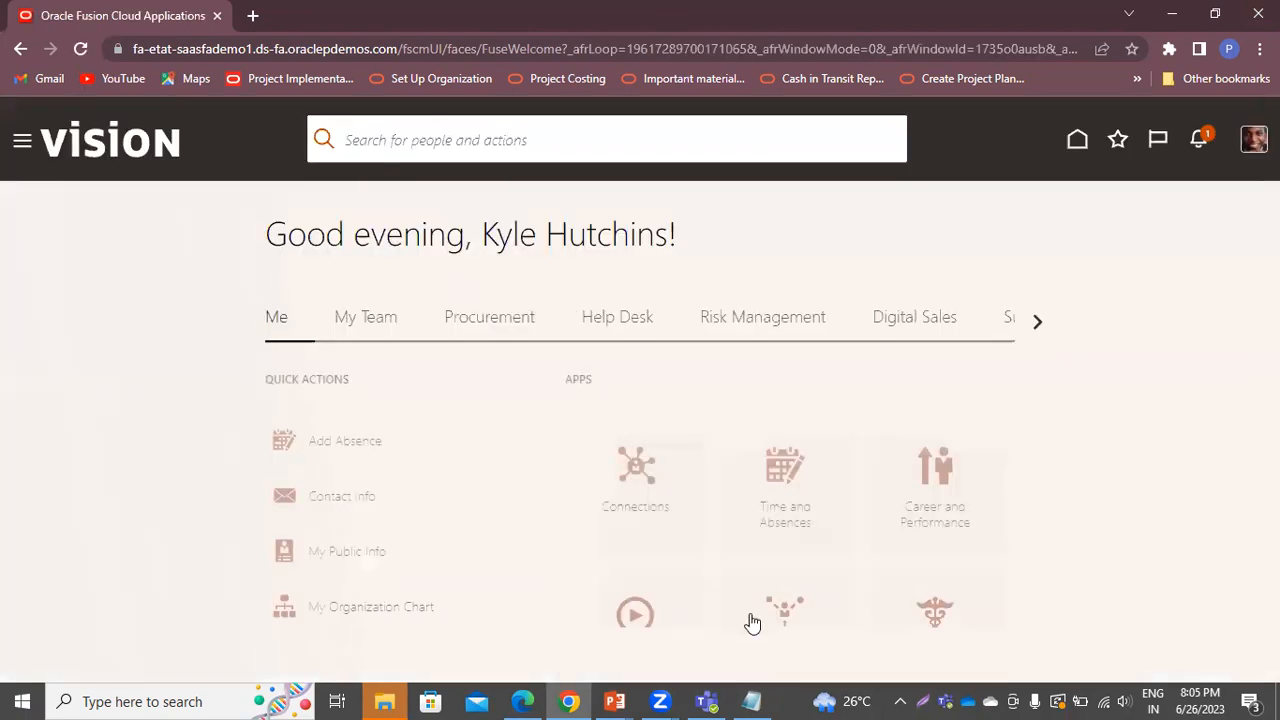
Approve the BP-01 request from Notifications, then sign out and confirm
click(1186, 142)
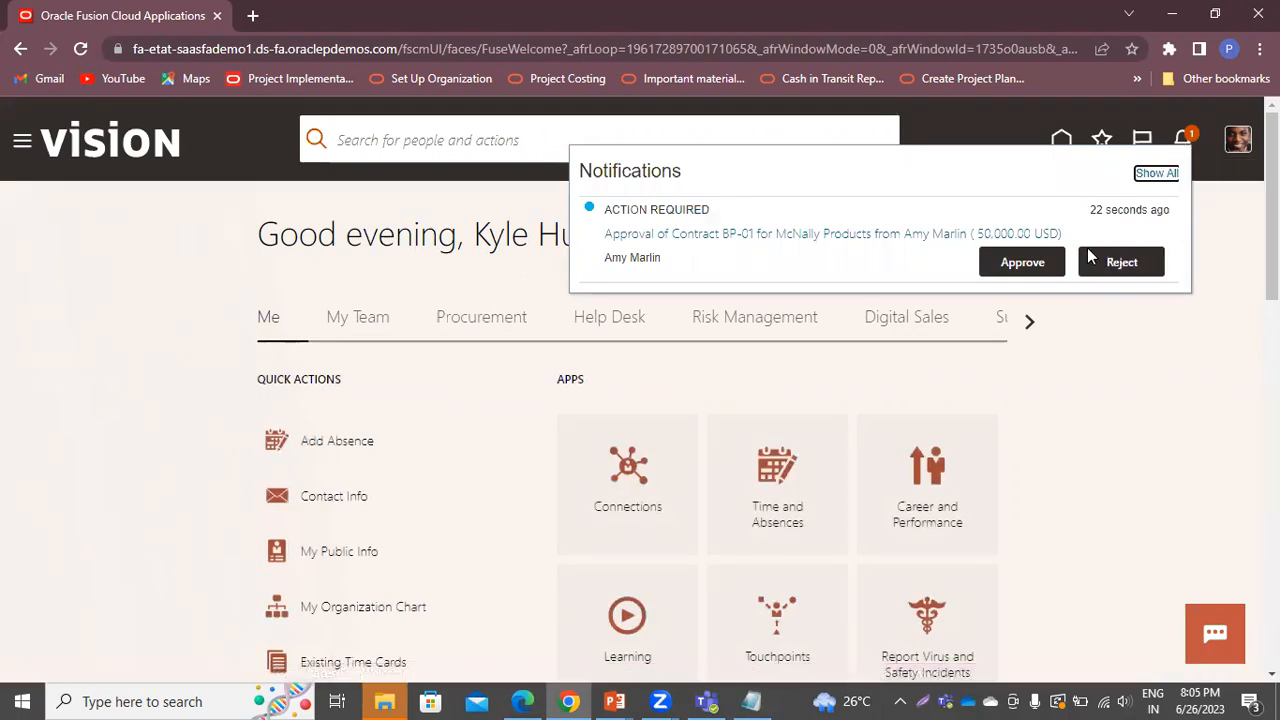
click(1022, 264)
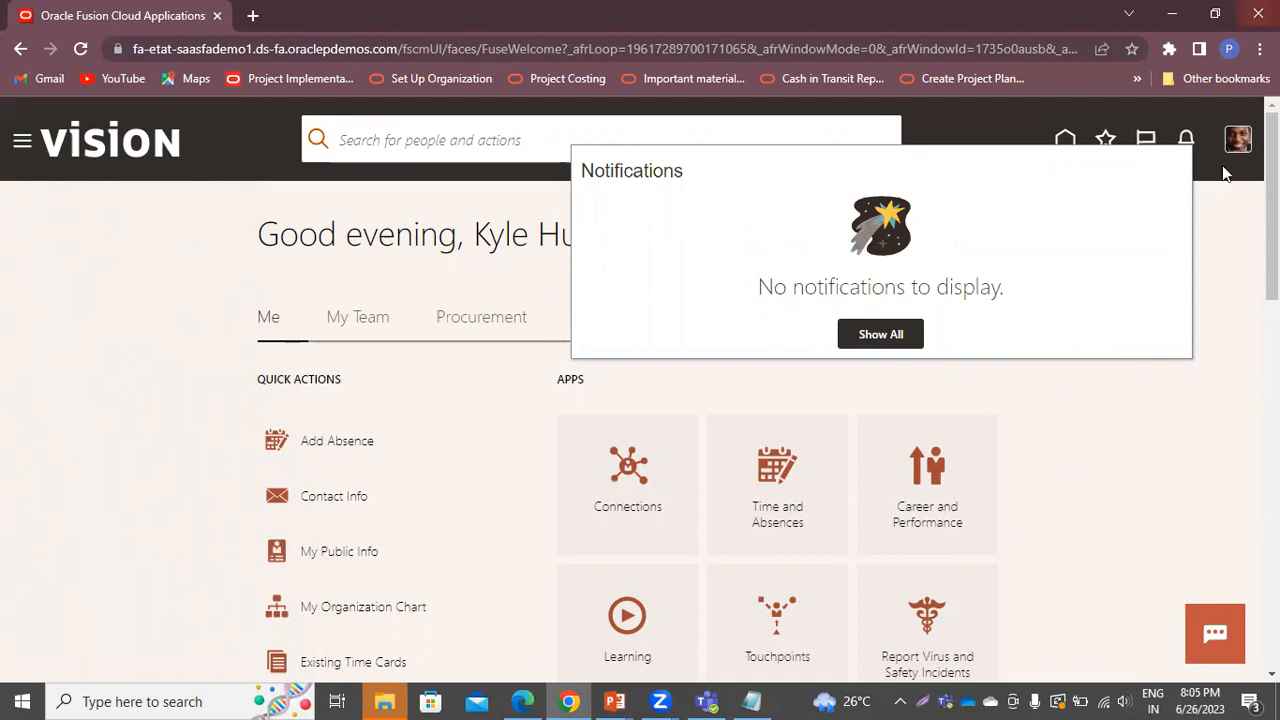
click(1236, 139)
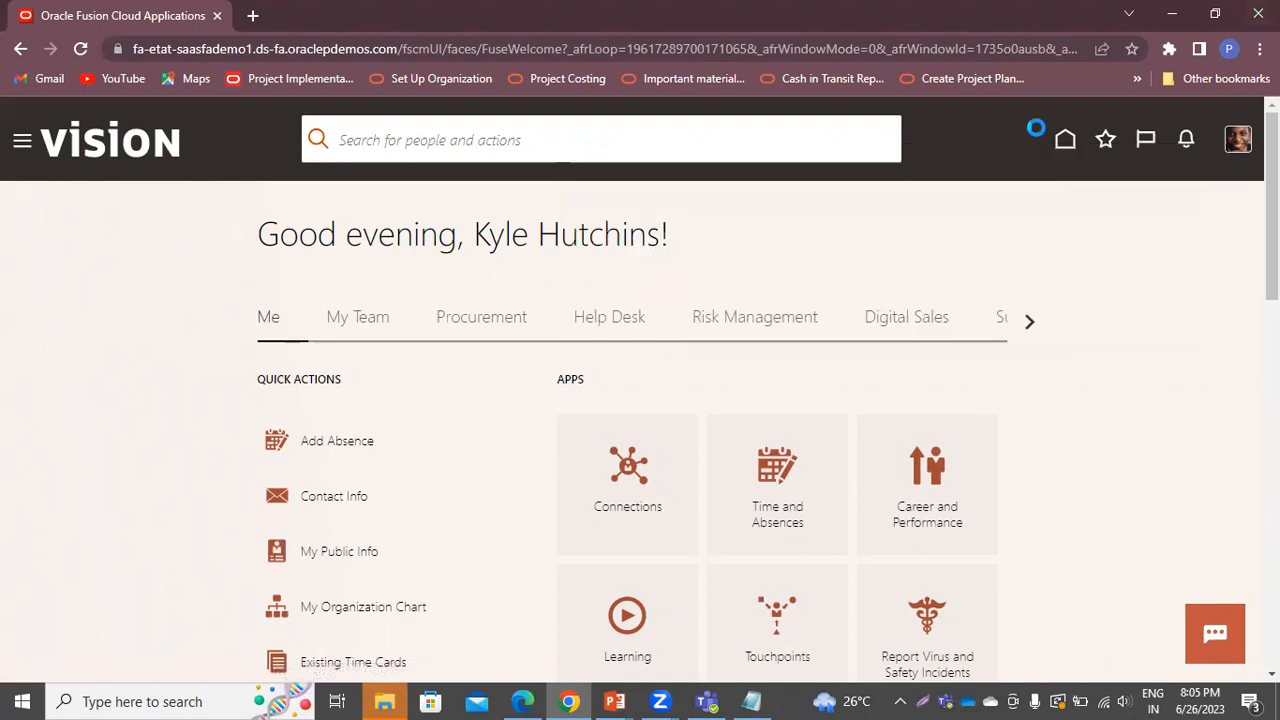
click(1218, 185)
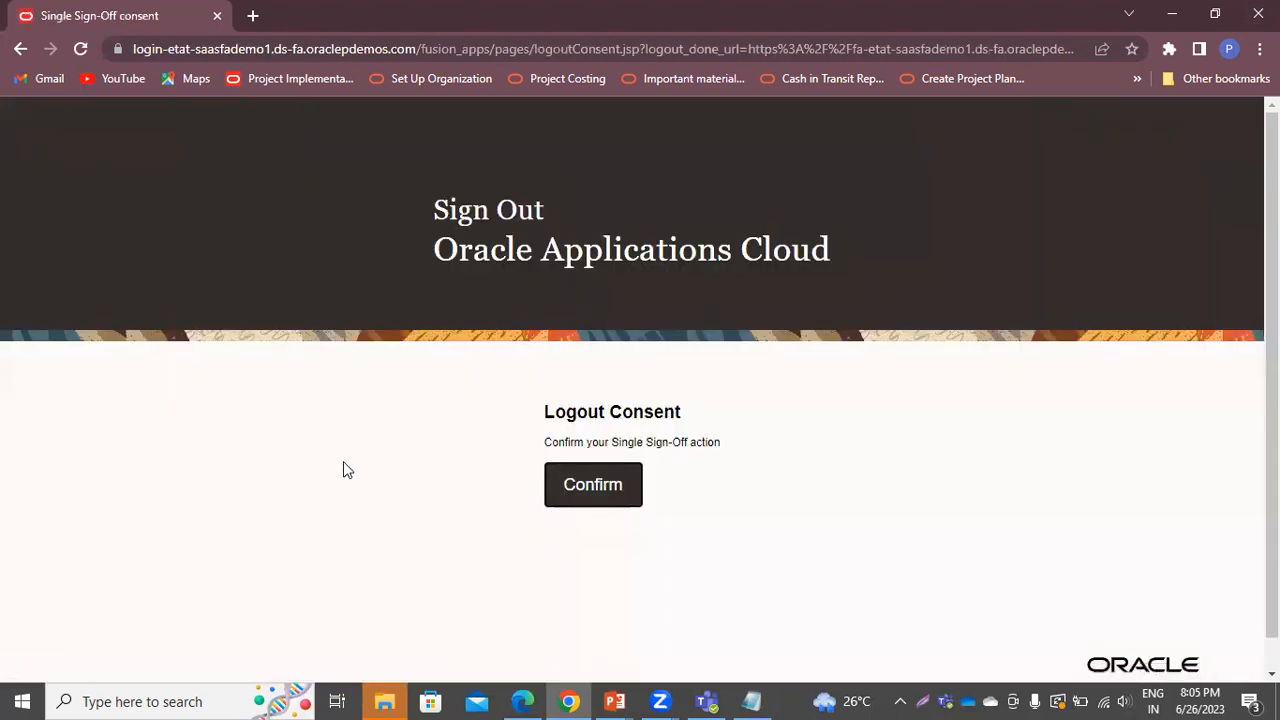
click(593, 485)
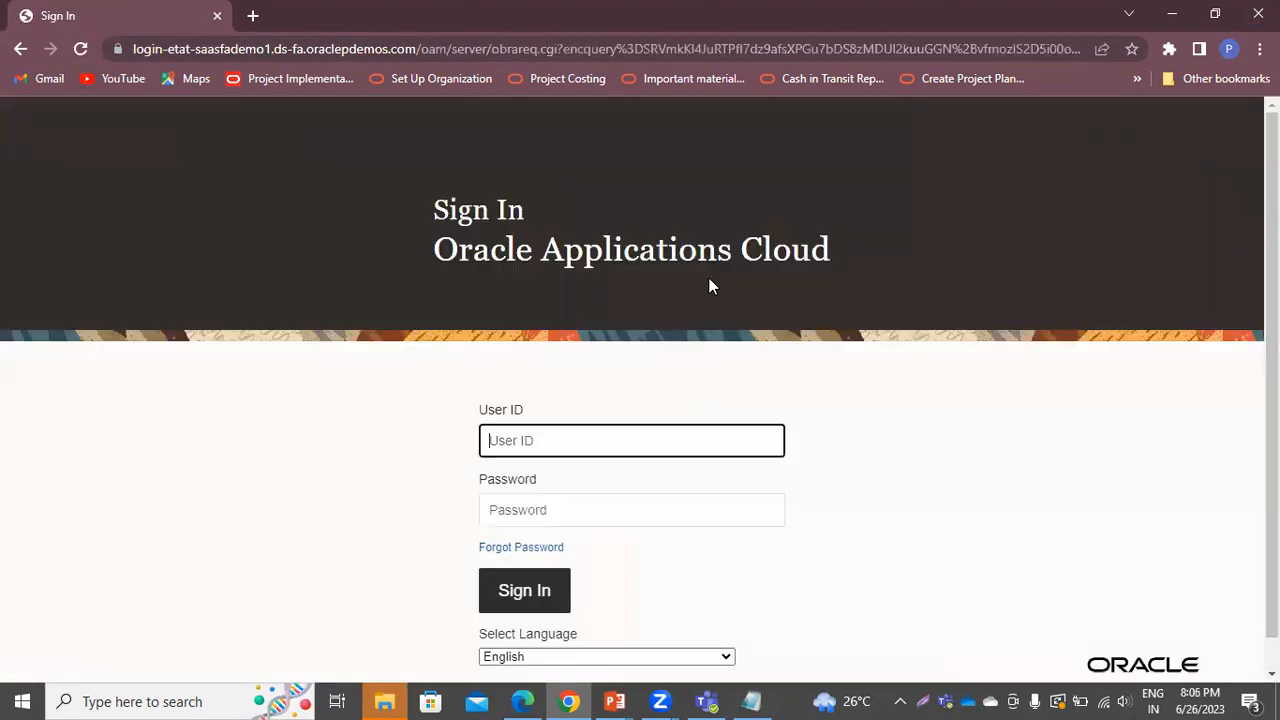
Sign in with the other saved user ID, keeping the saved password
triple_click(567, 440)
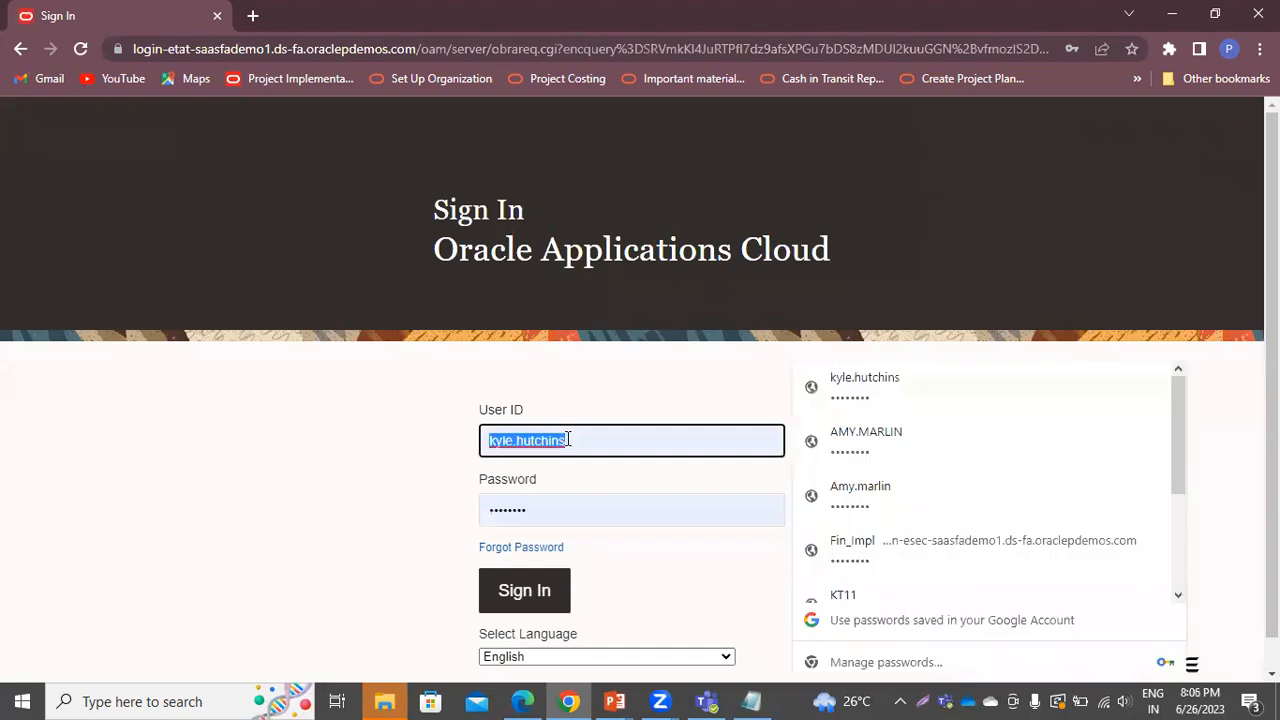
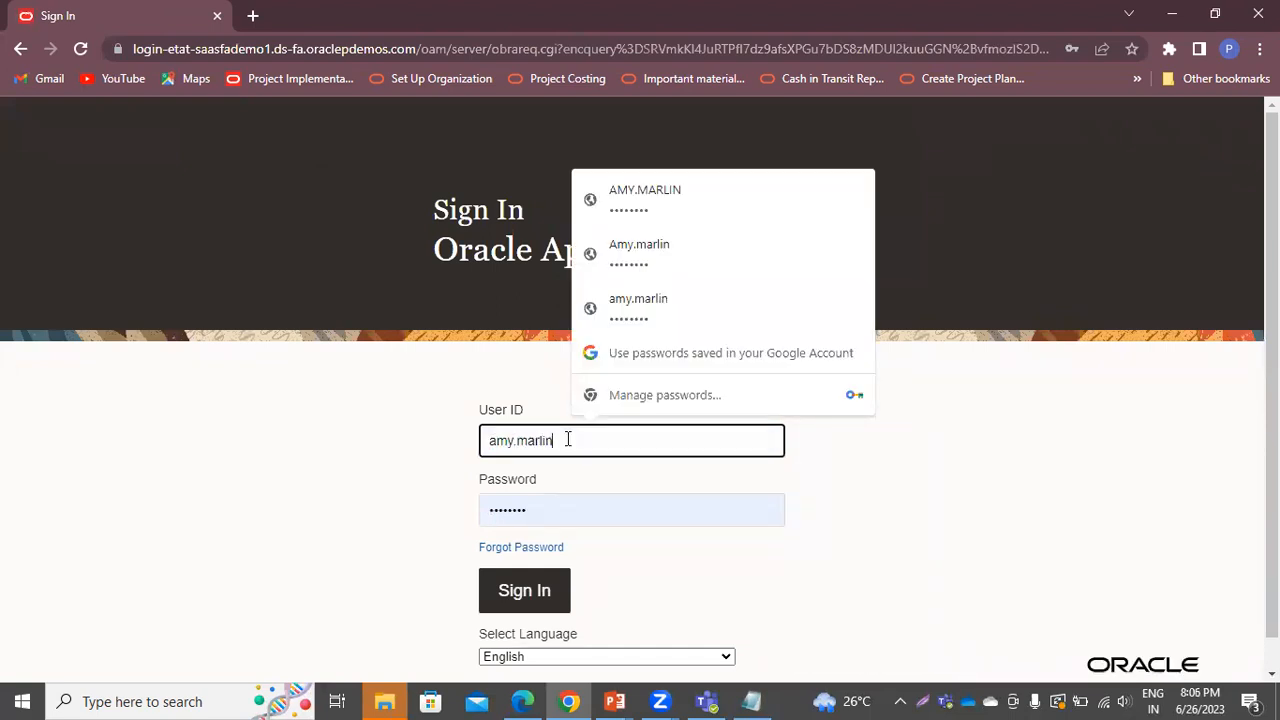
key(Return)
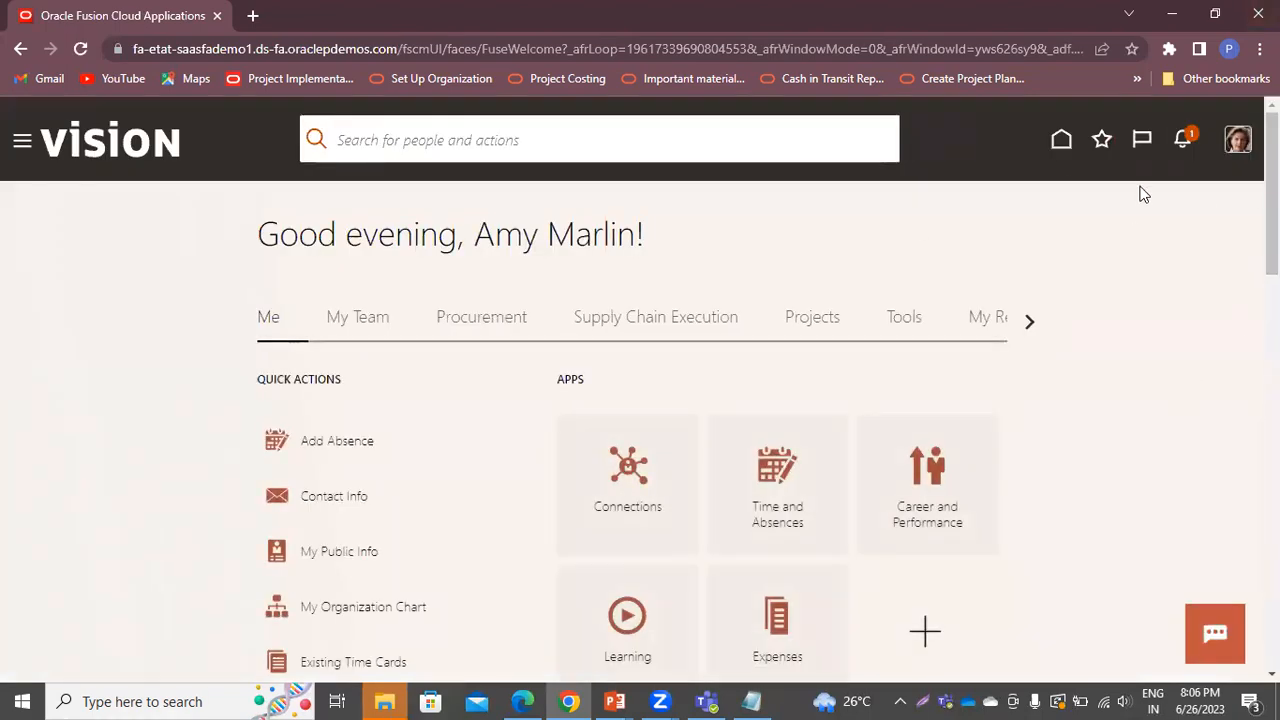
click(1185, 145)
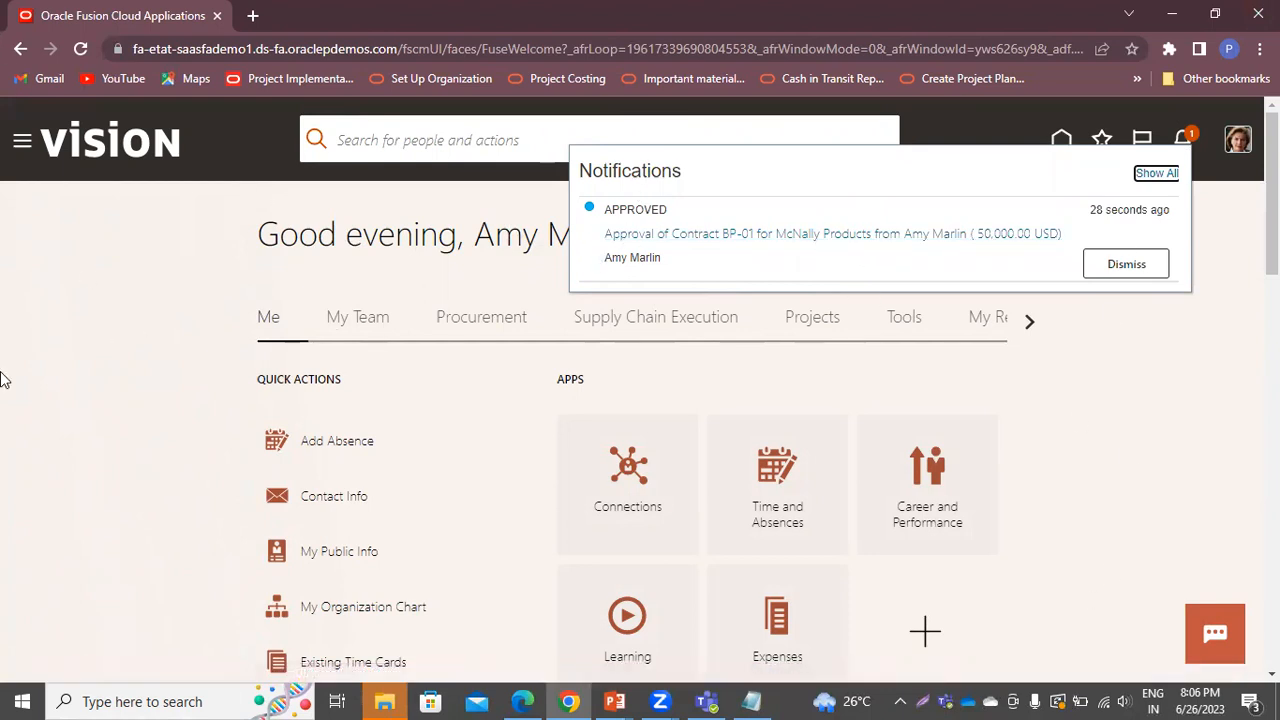
click(127, 278)
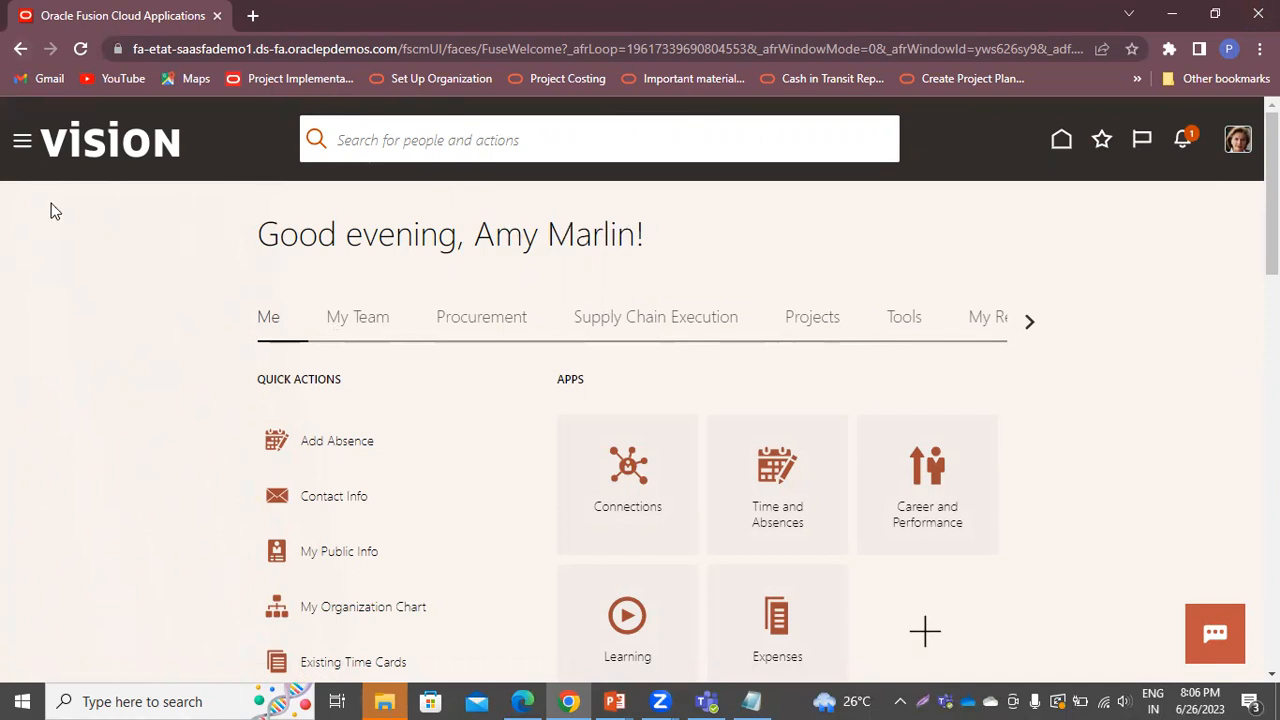
Go to the Invoices work area under Contract Management in the Navigator
click(24, 148)
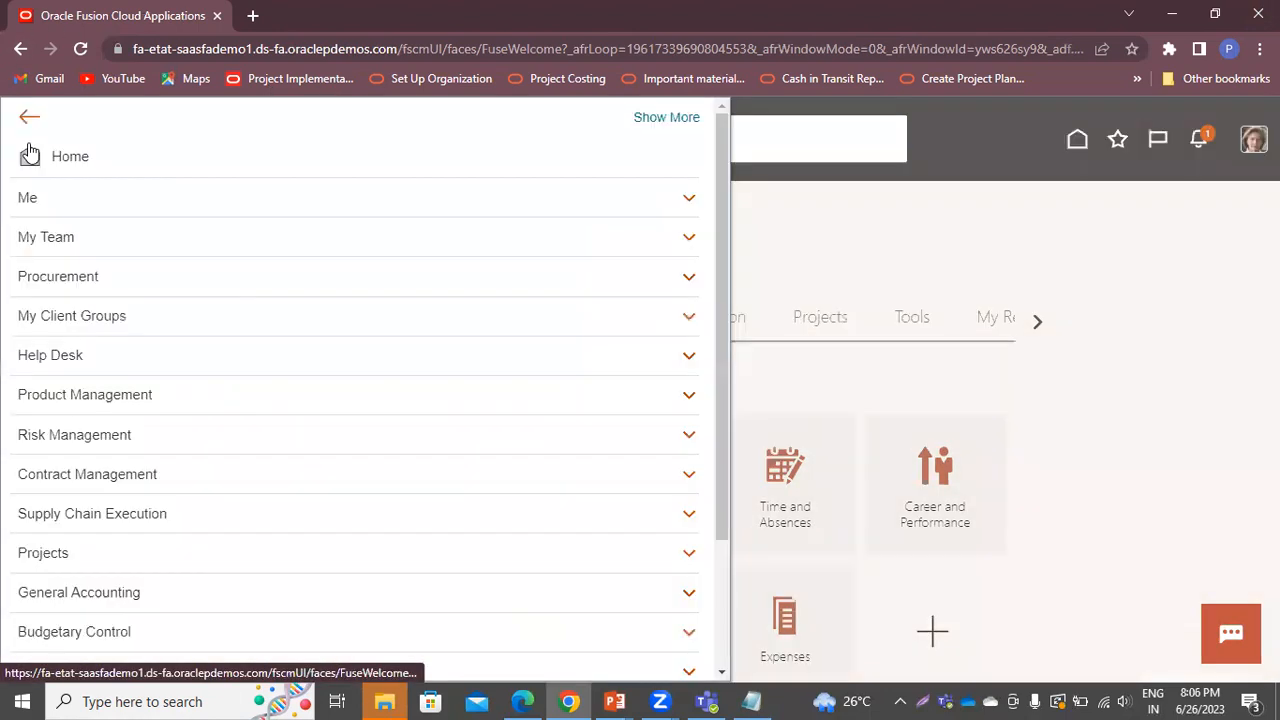
scroll(115, 460, down, 2)
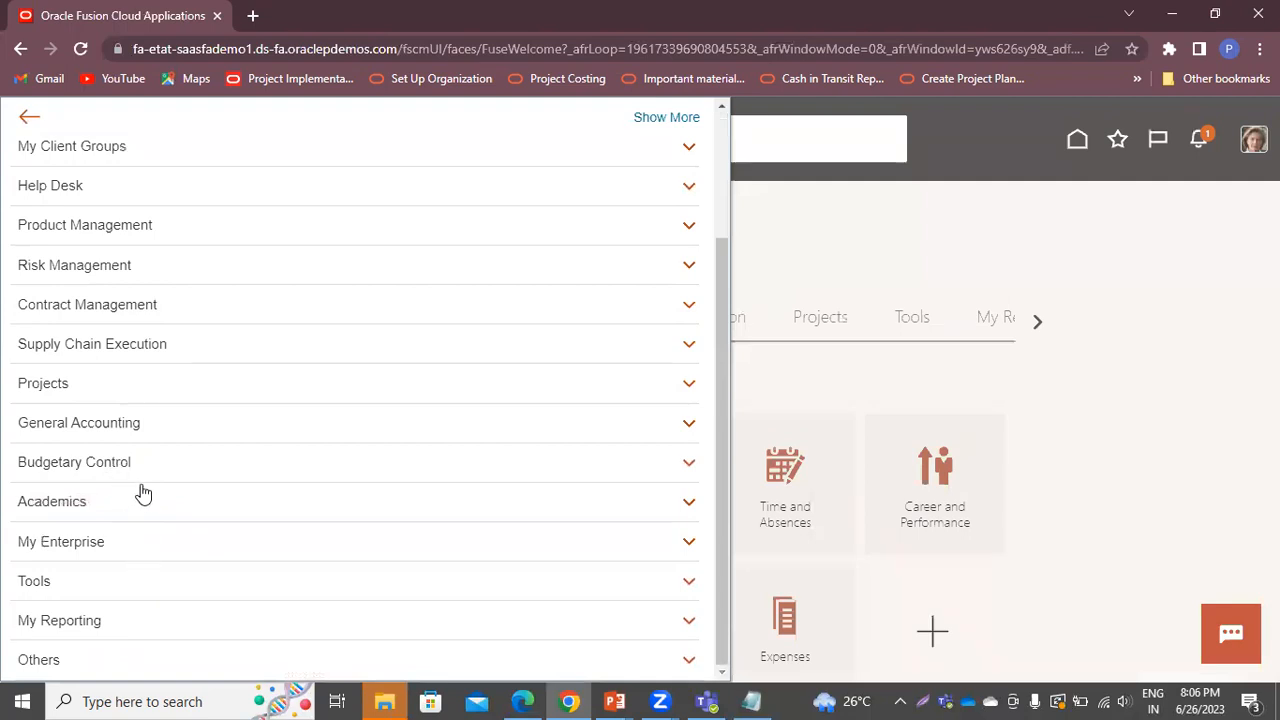
click(143, 305)
click(307, 334)
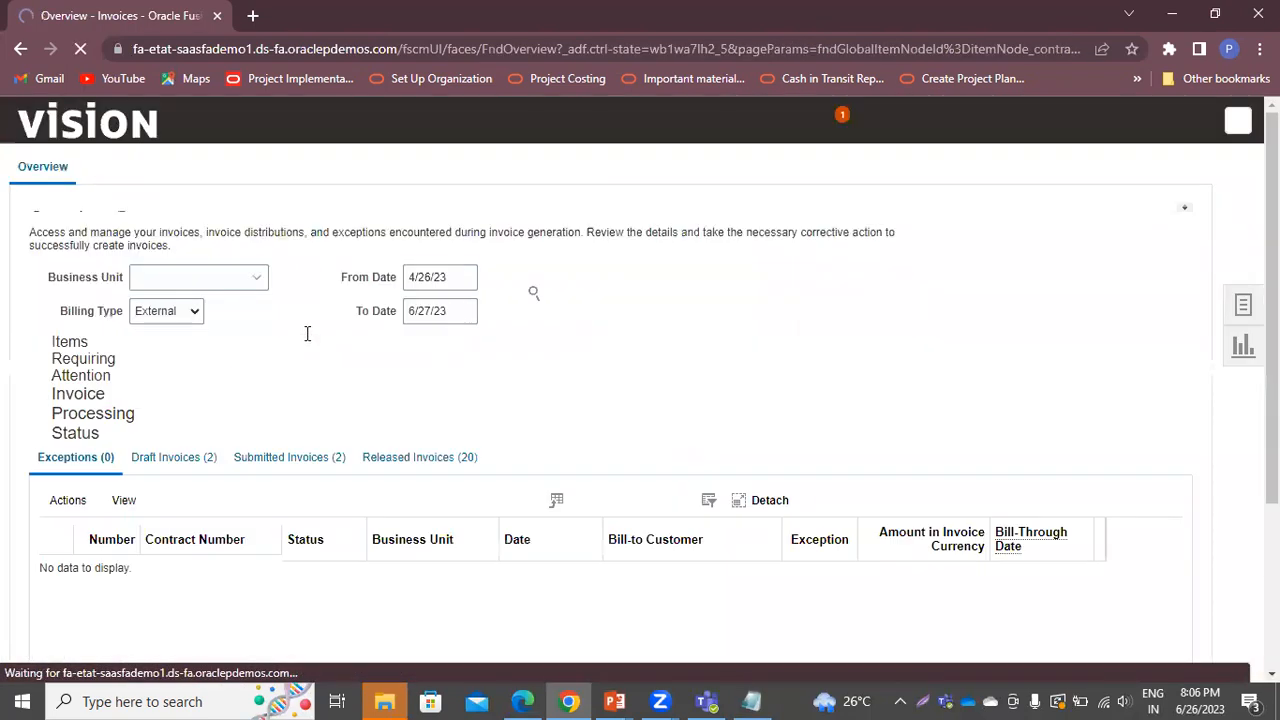
Open Manage Events from Tasks and start a new blank event
click(1230, 304)
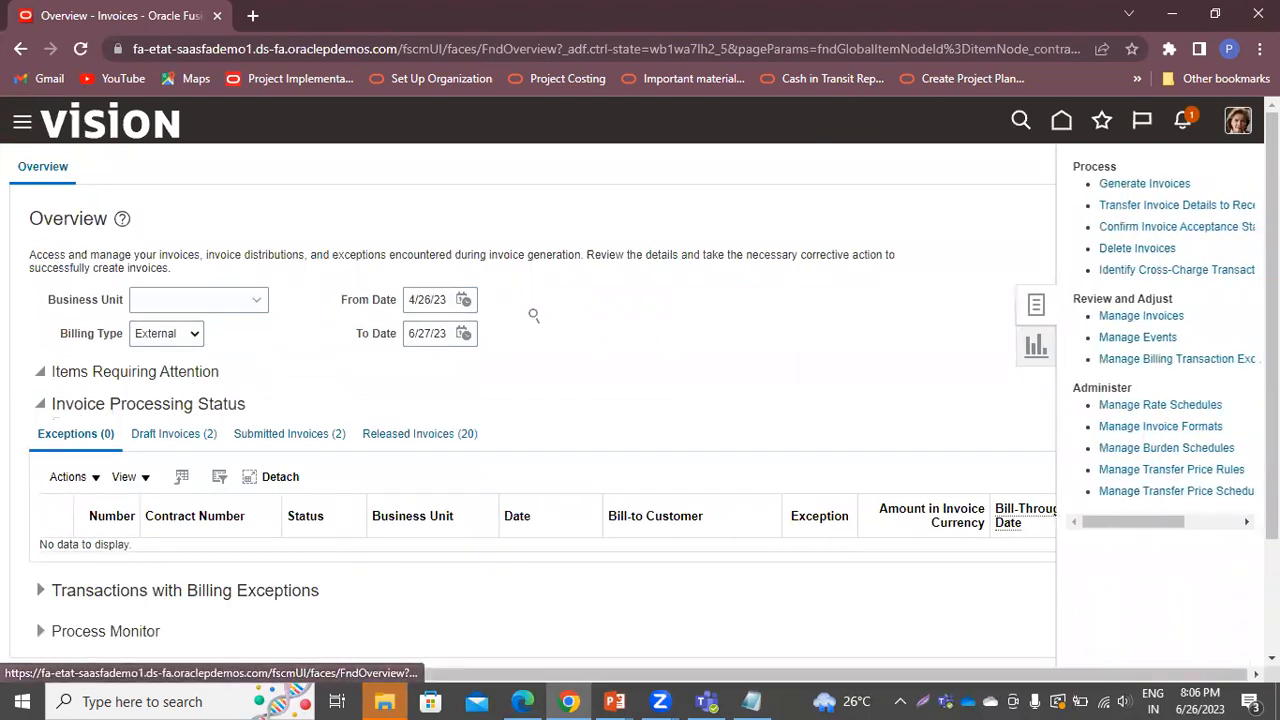
click(1128, 342)
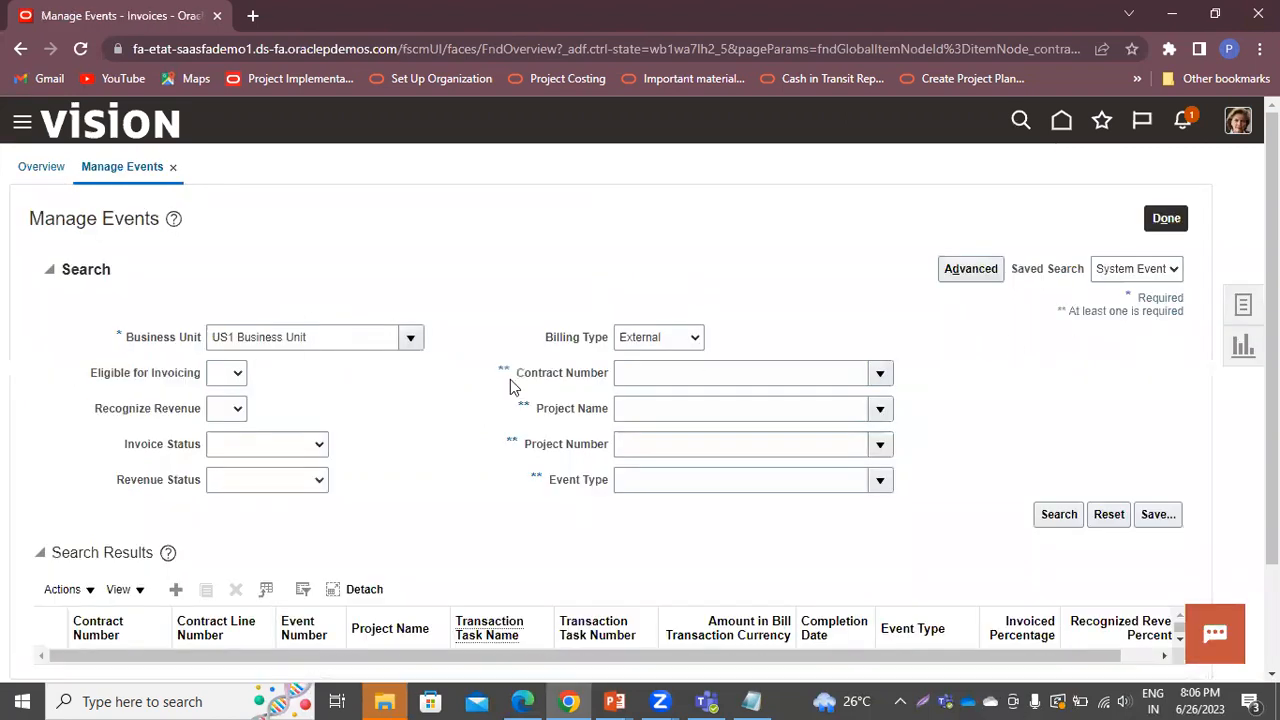
scroll(545, 453, down, 2)
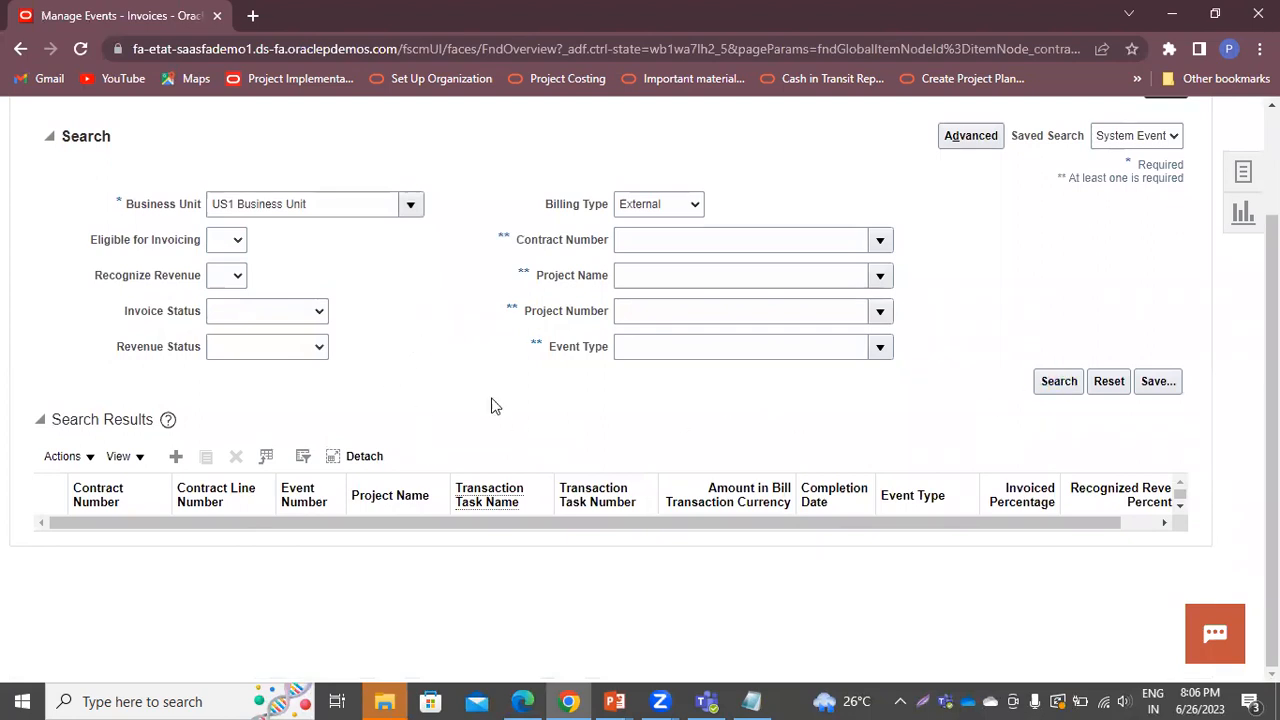
click(176, 459)
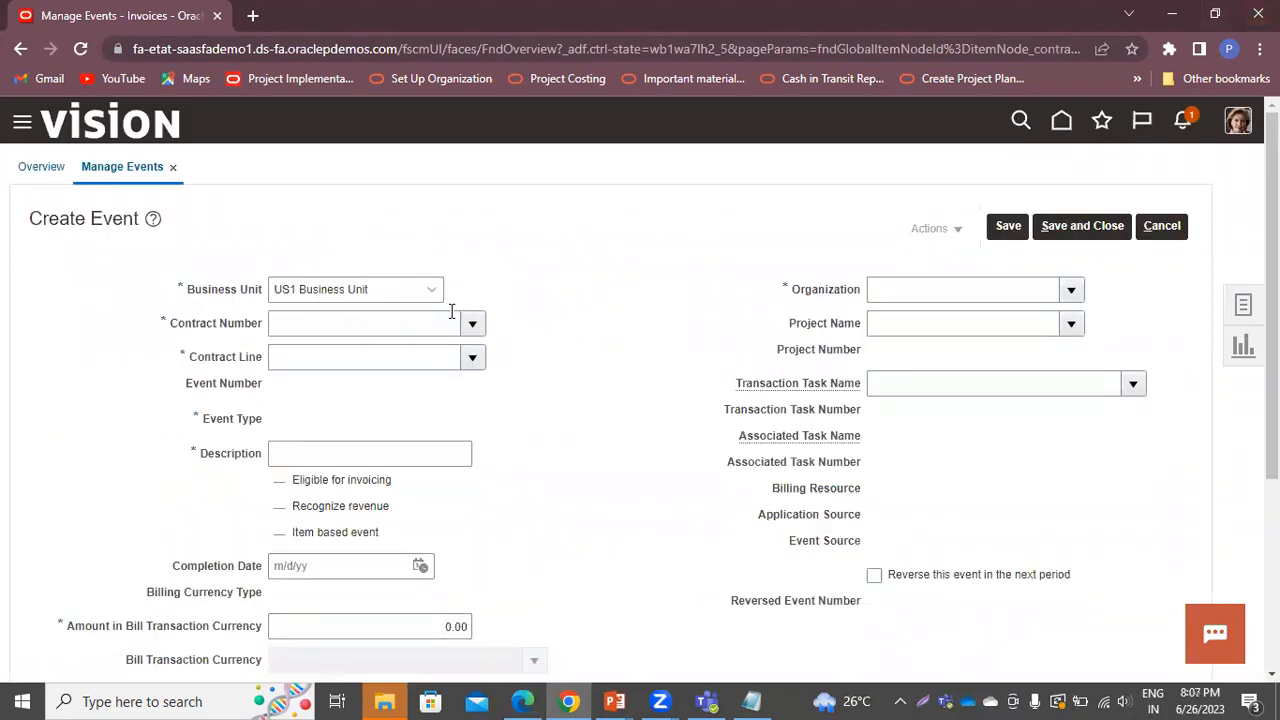
Set contract BP-01, contract line Line-1 and event type JT Manually
click(420, 323)
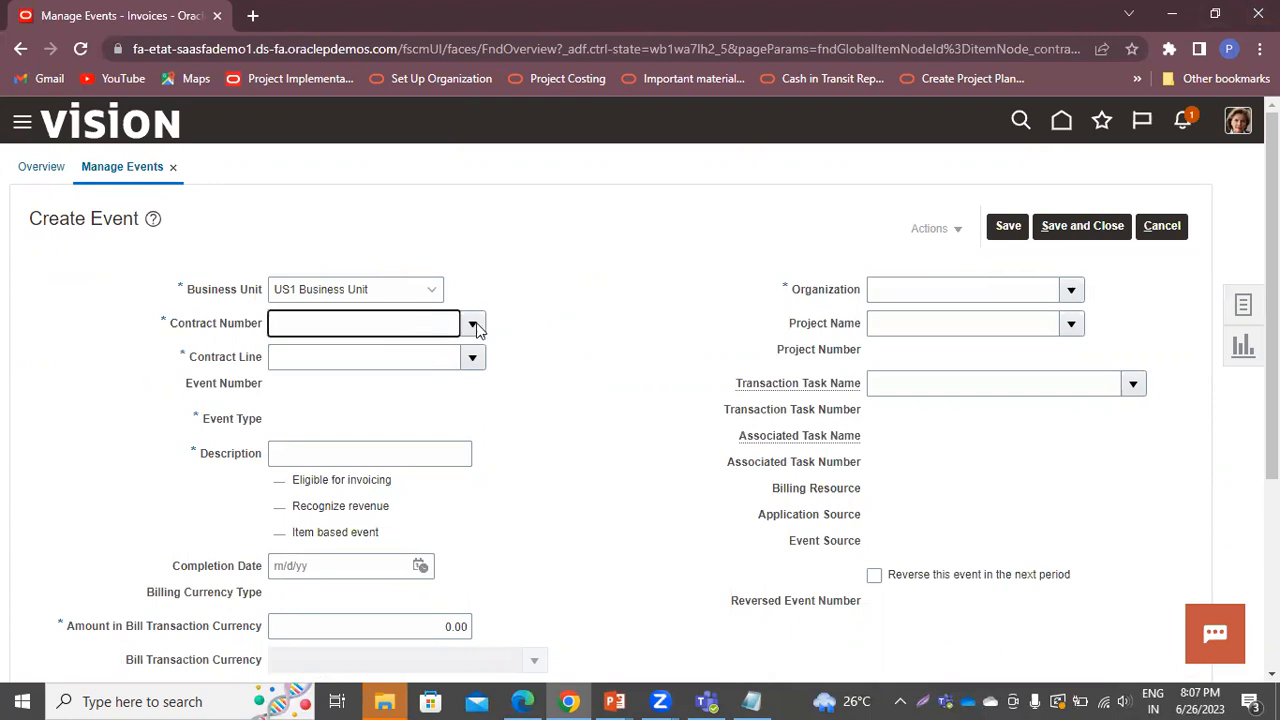
text(BP-01)
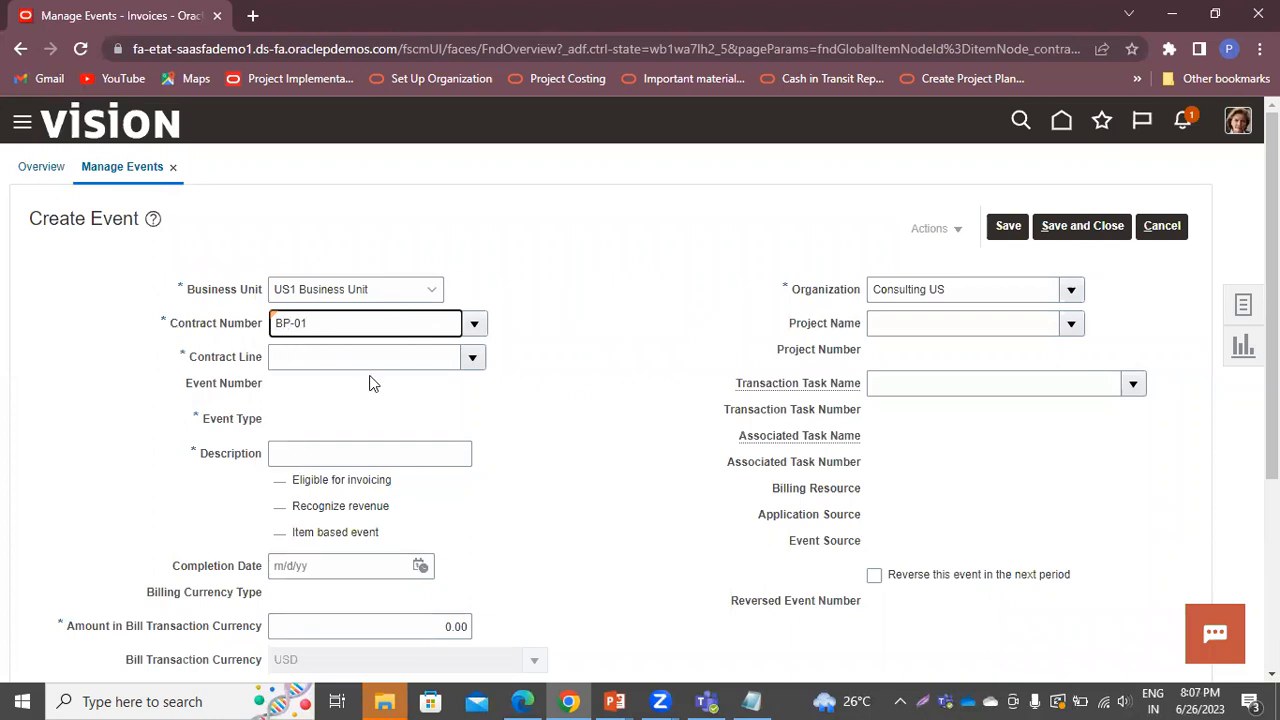
click(473, 362)
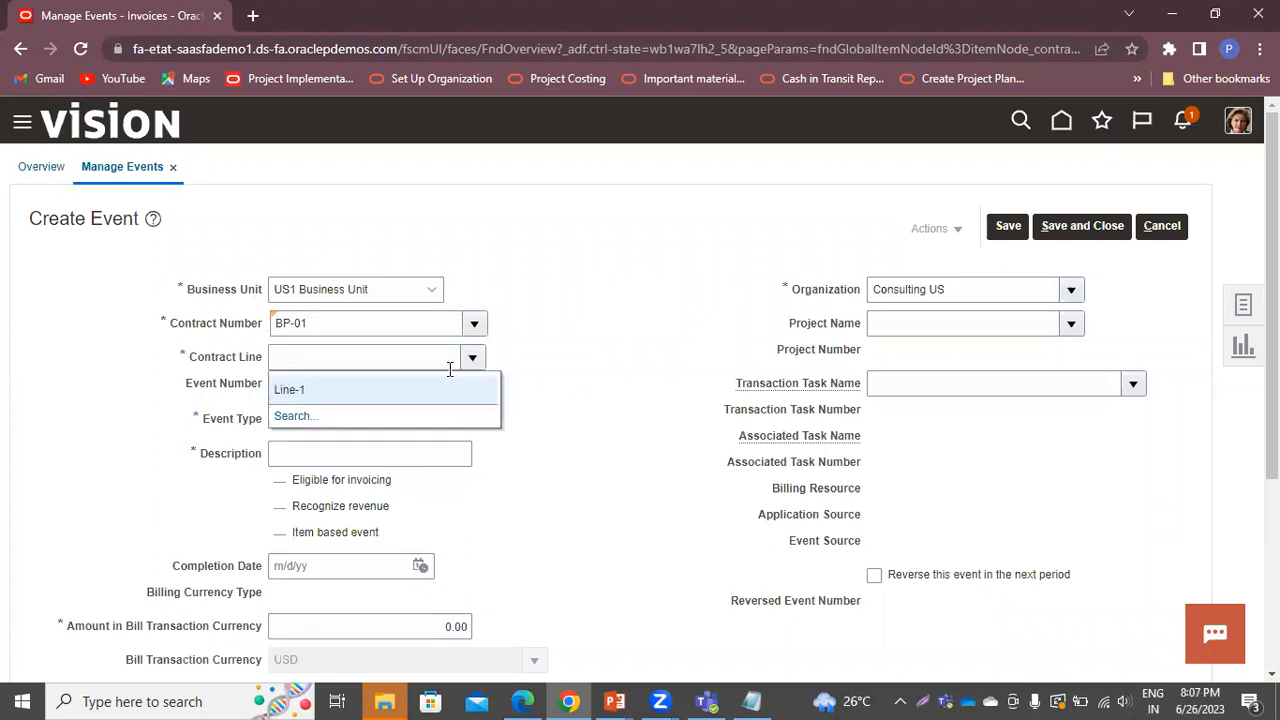
click(306, 391)
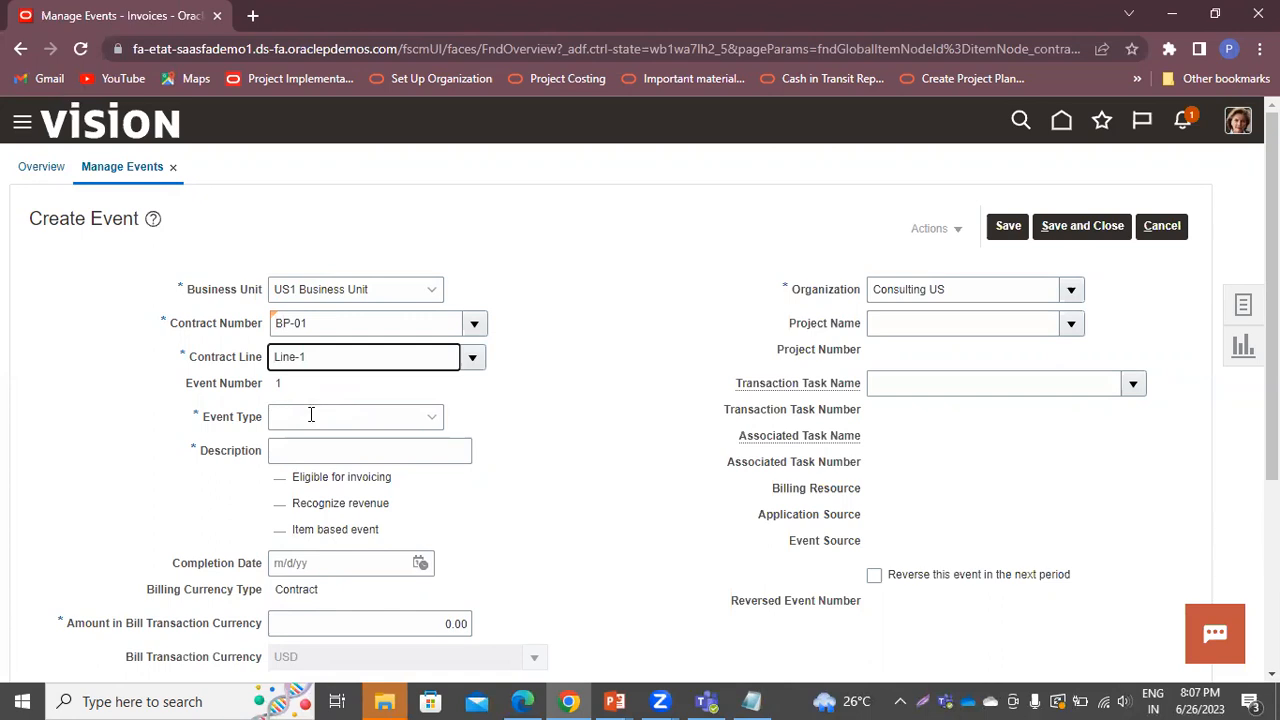
click(311, 414)
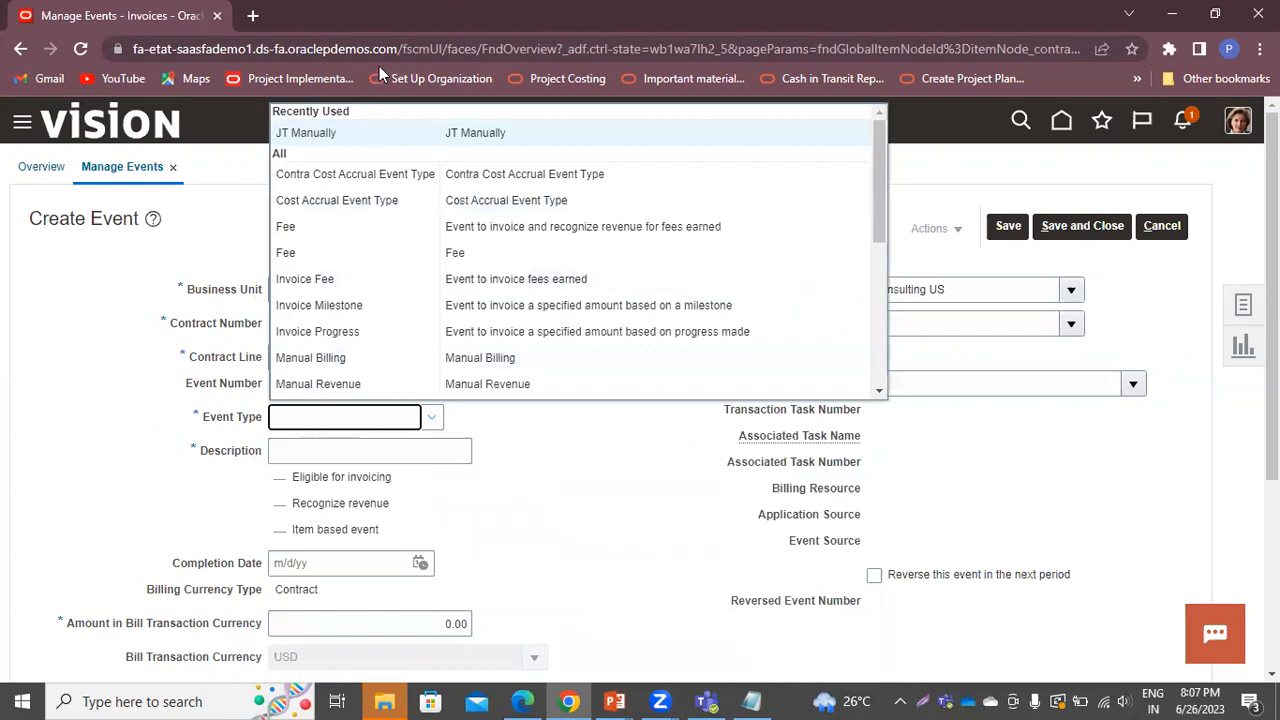
click(394, 132)
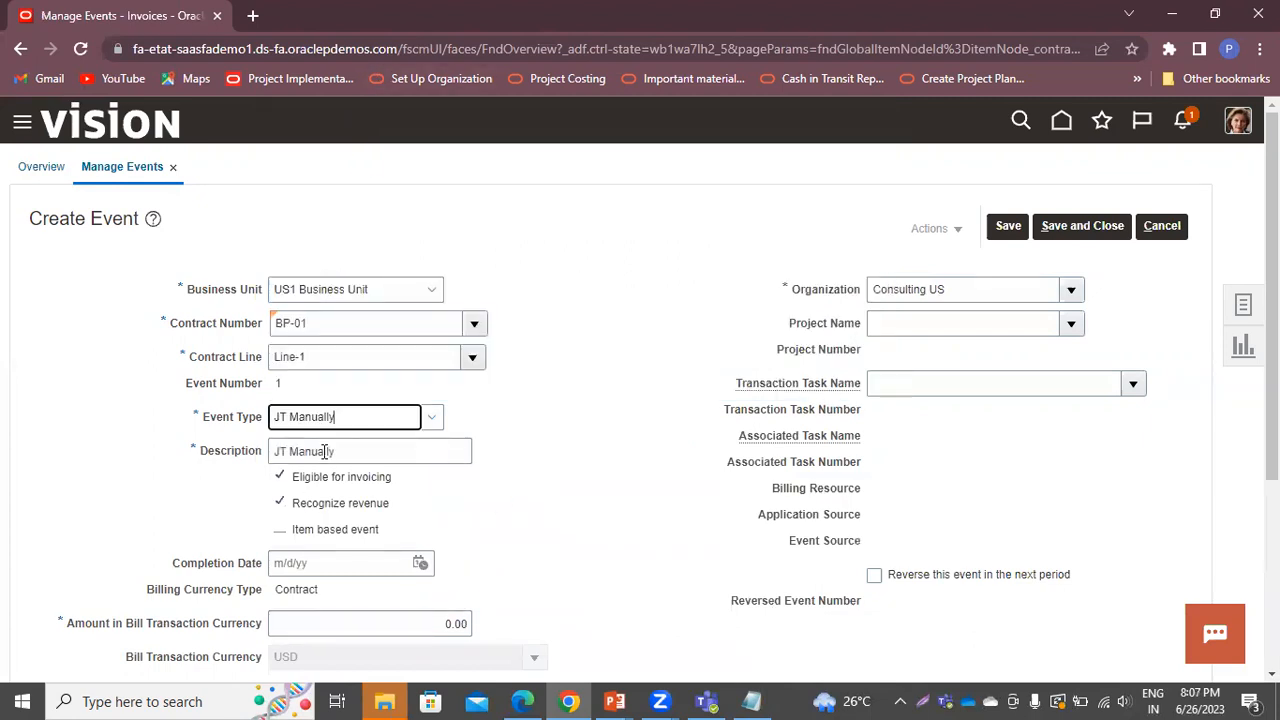
Set the completion date to 6/26/23 and the amount to 25,000
scroll(594, 449, down, 2)
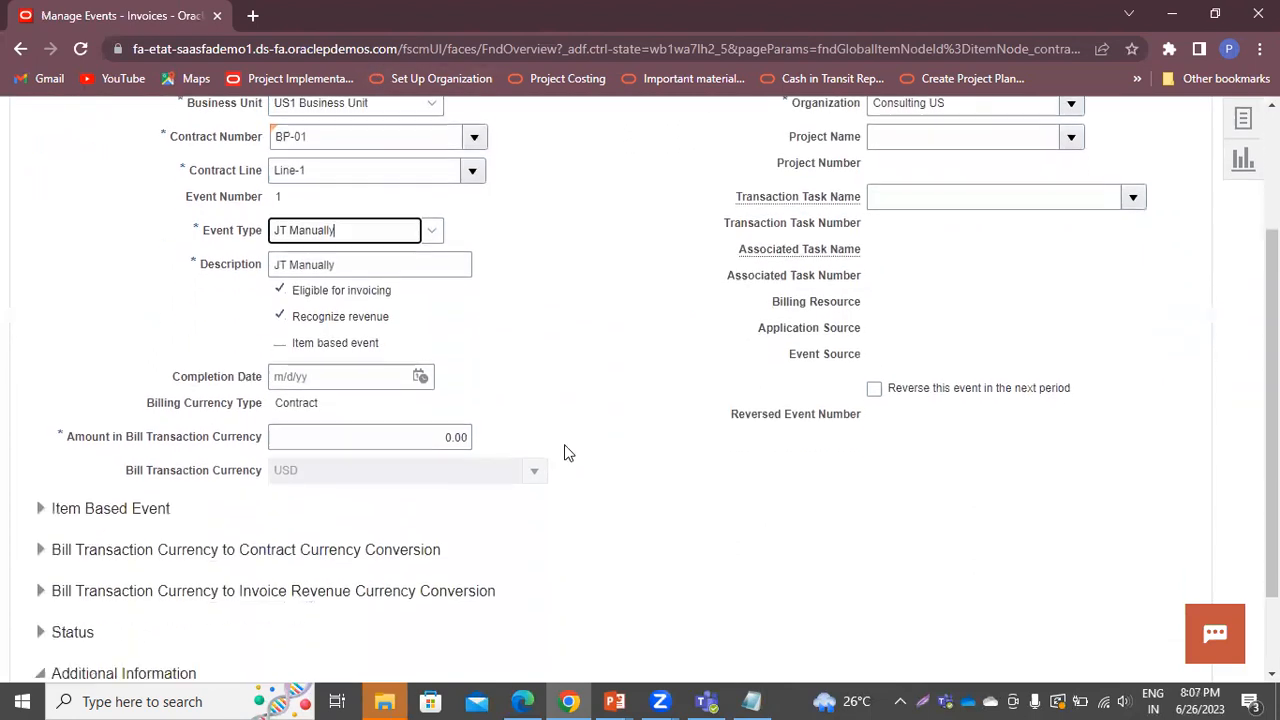
click(327, 376)
click(421, 376)
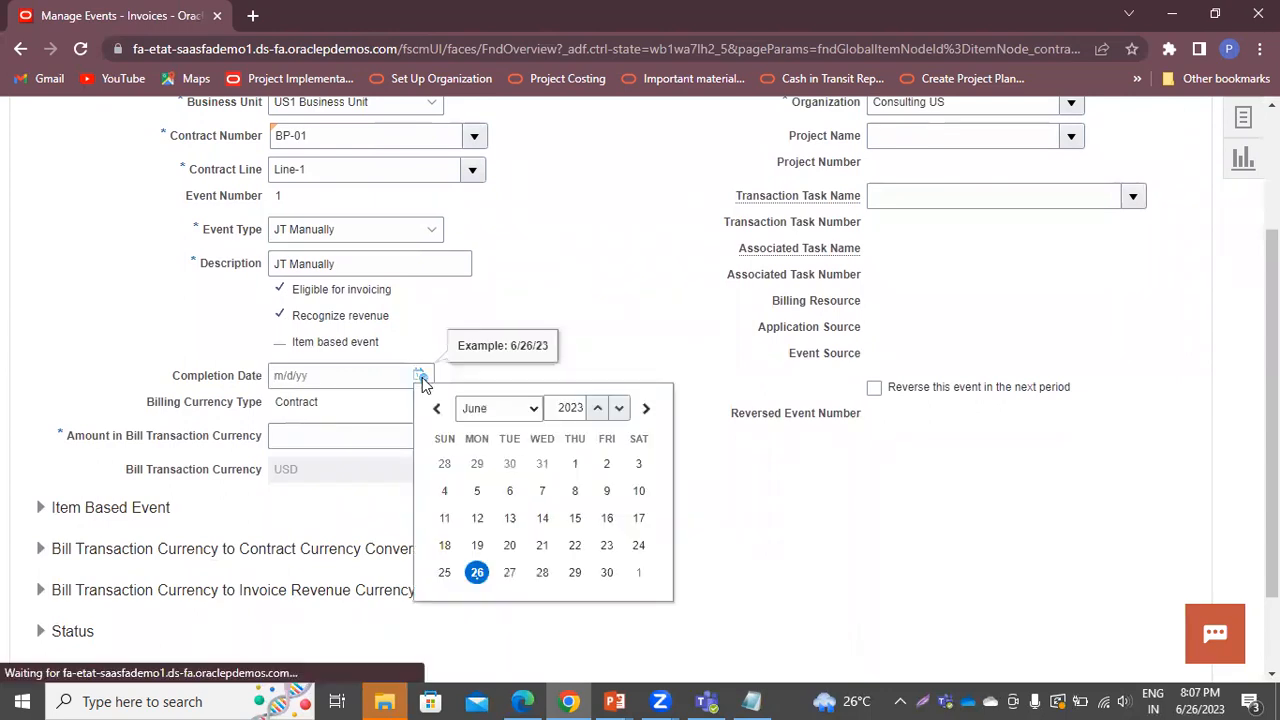
click(480, 583)
click(384, 428)
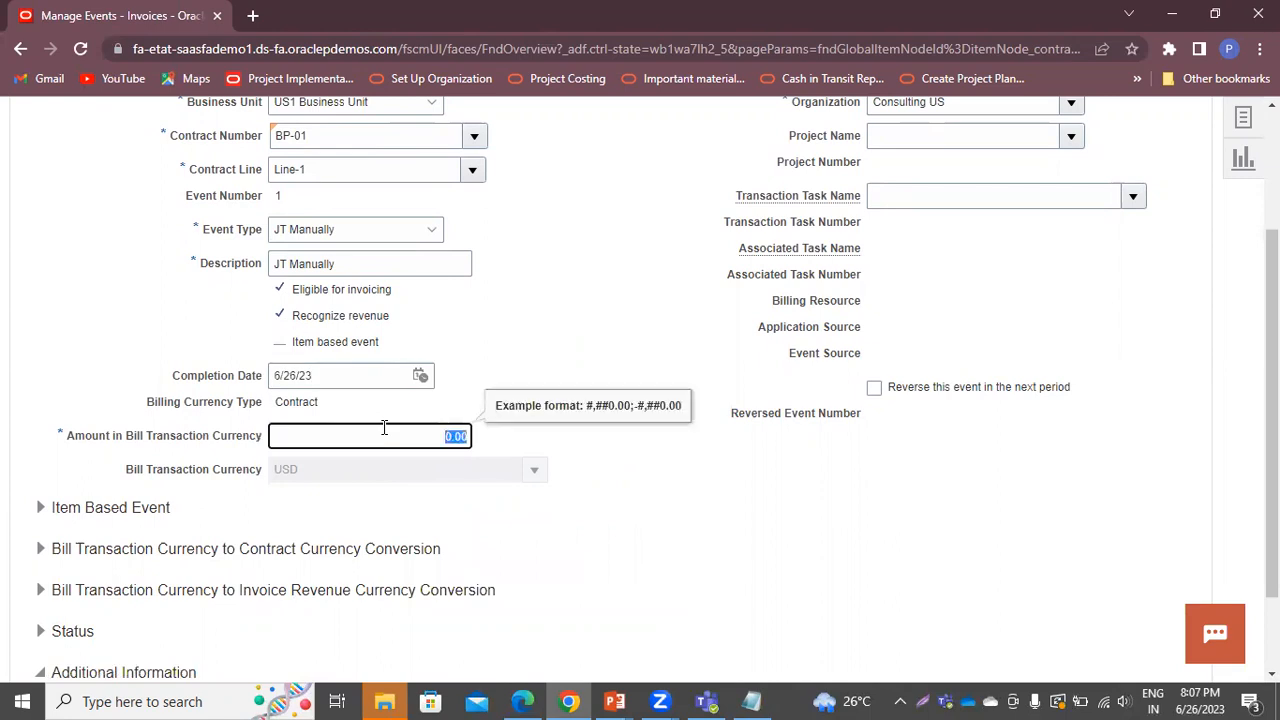
text(25000)
click(624, 338)
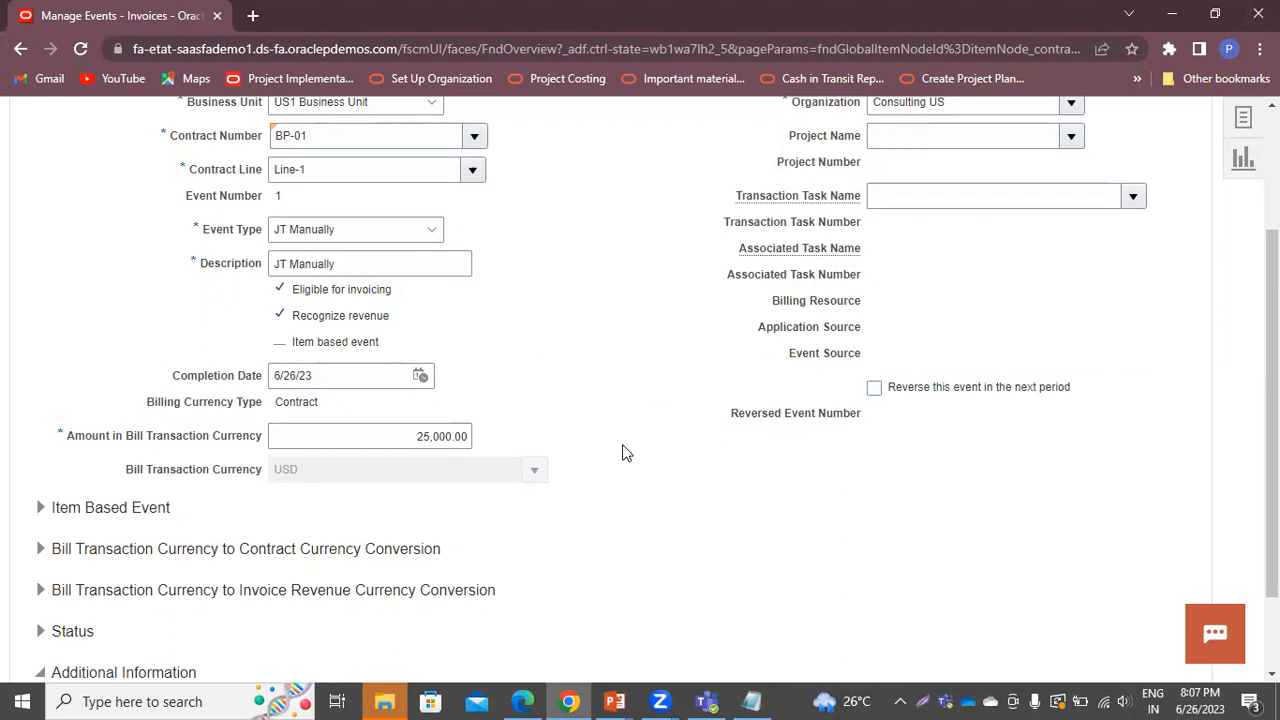
scroll(630, 419, up, 1)
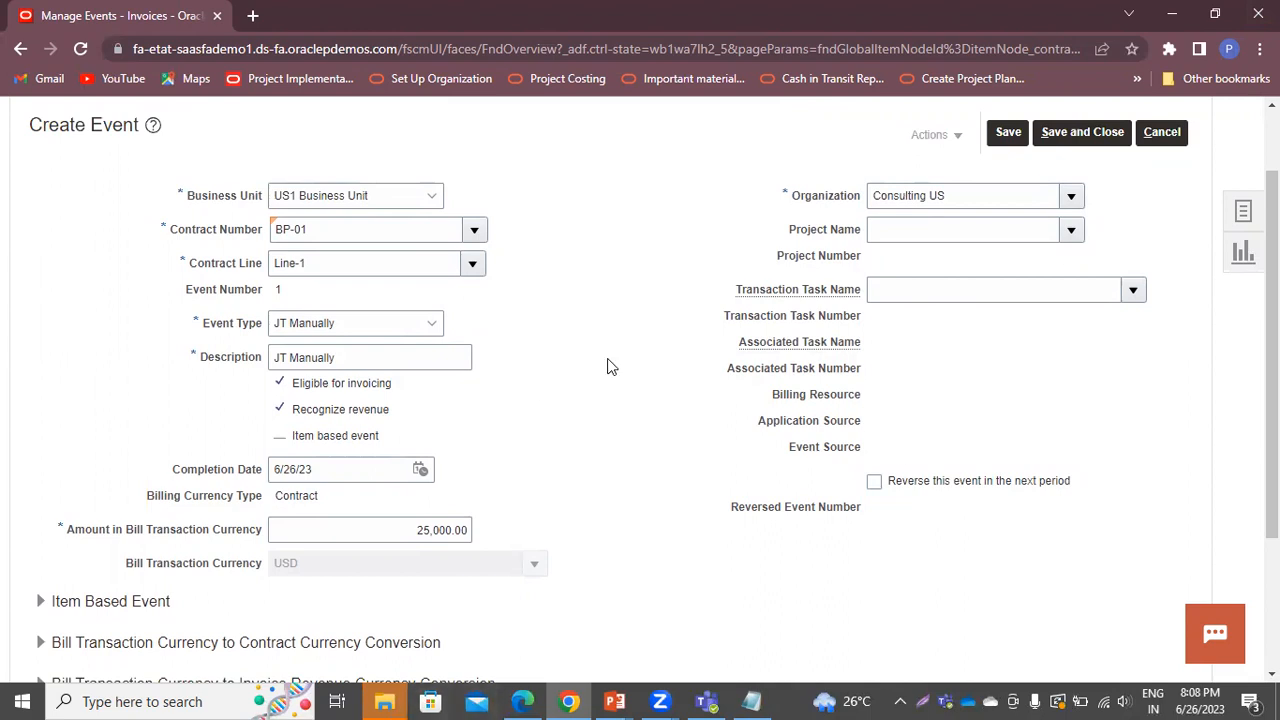
Assign project Billable Project and task System Definition, then save and close the event
click(1070, 231)
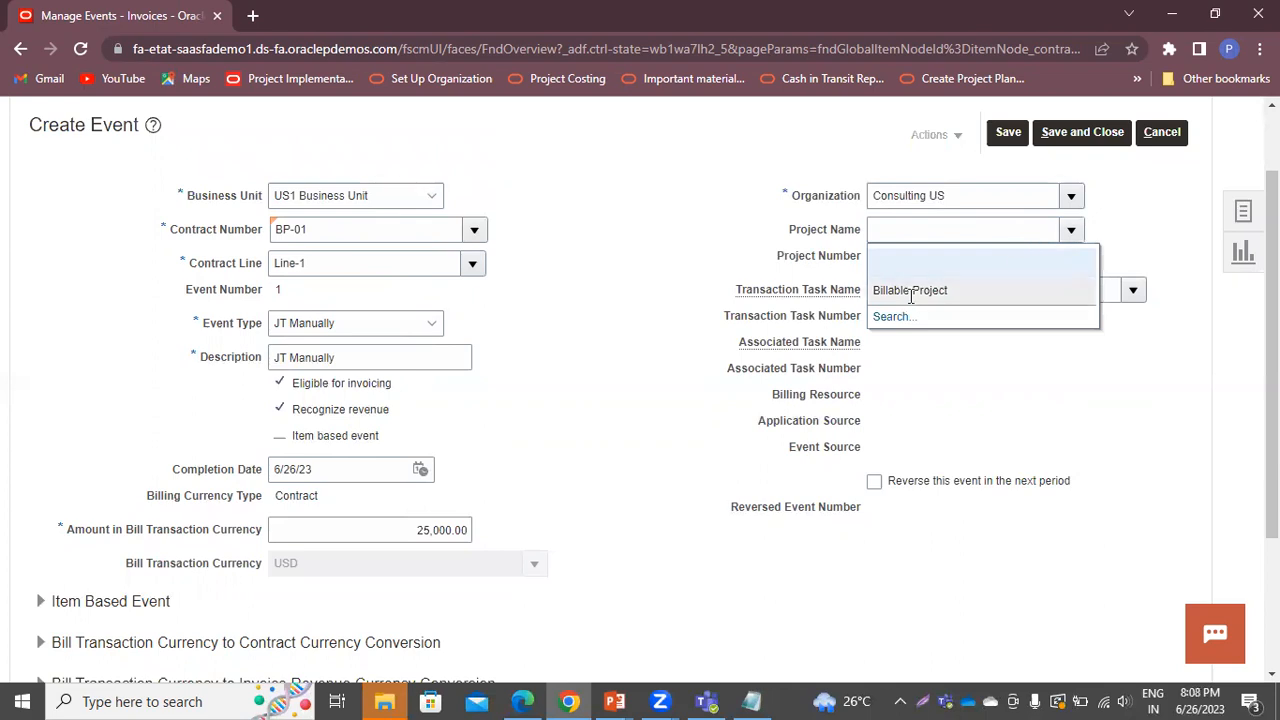
click(967, 289)
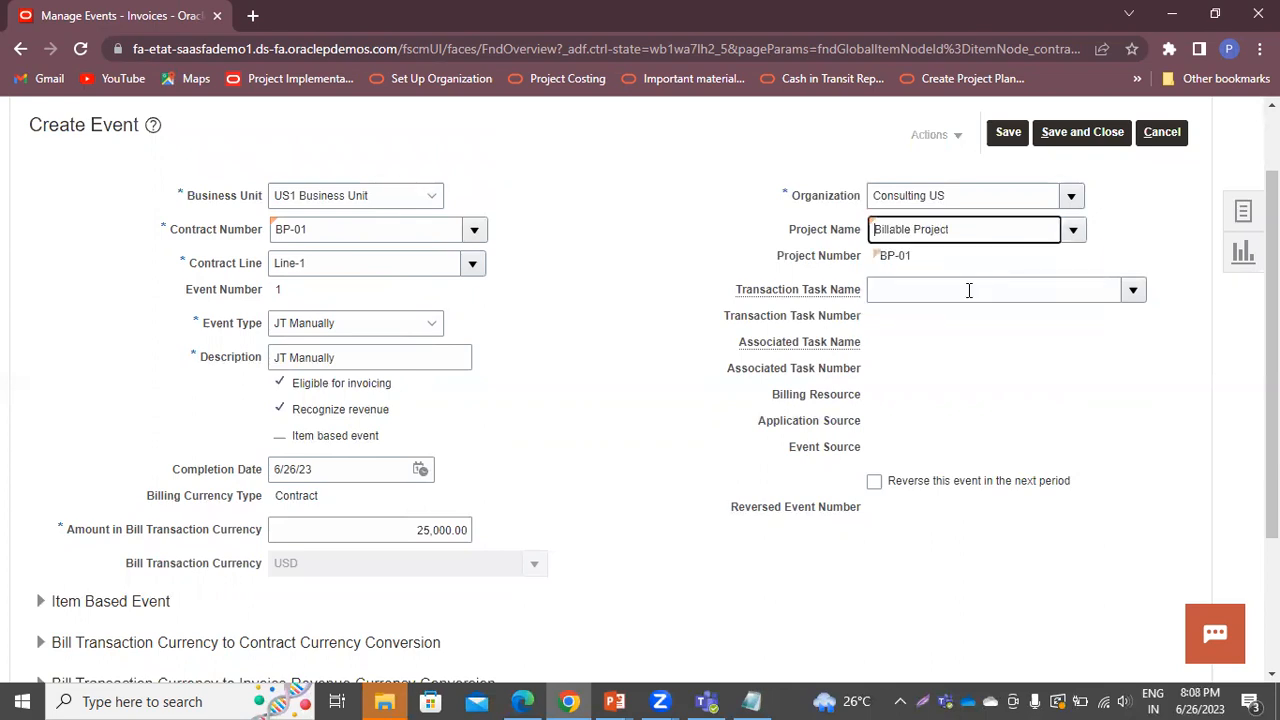
click(1127, 290)
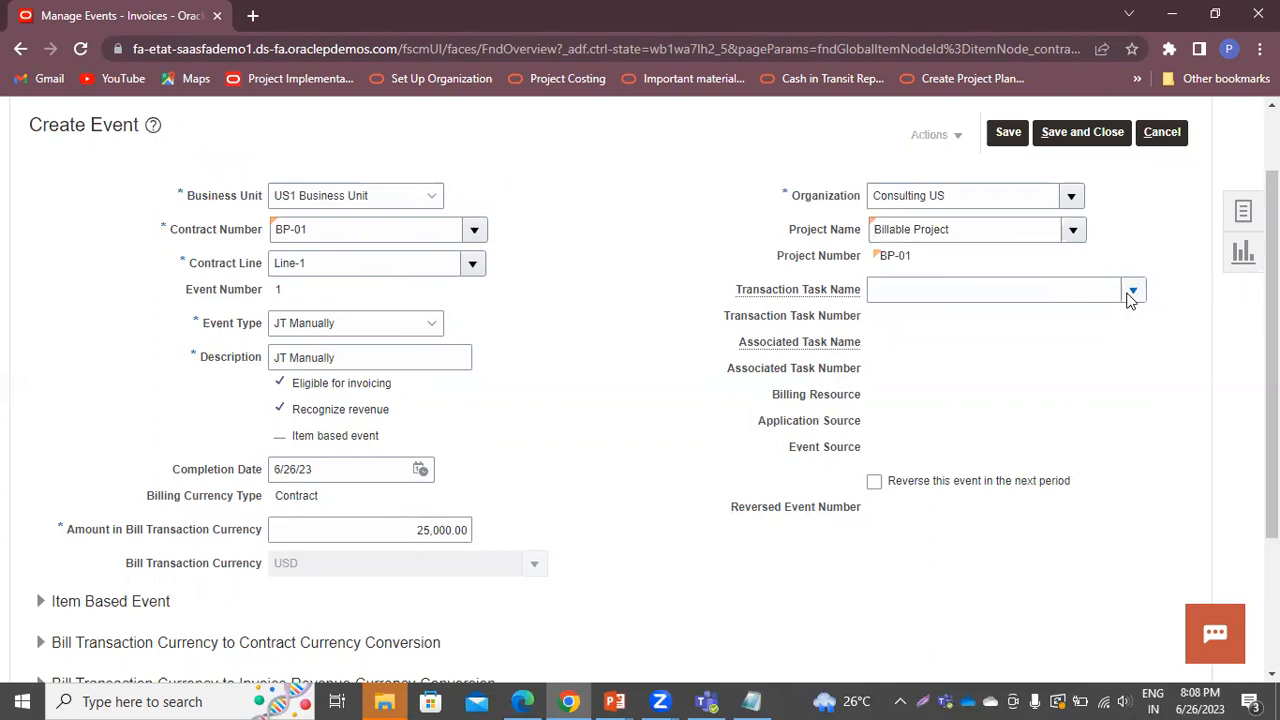
click(863, 348)
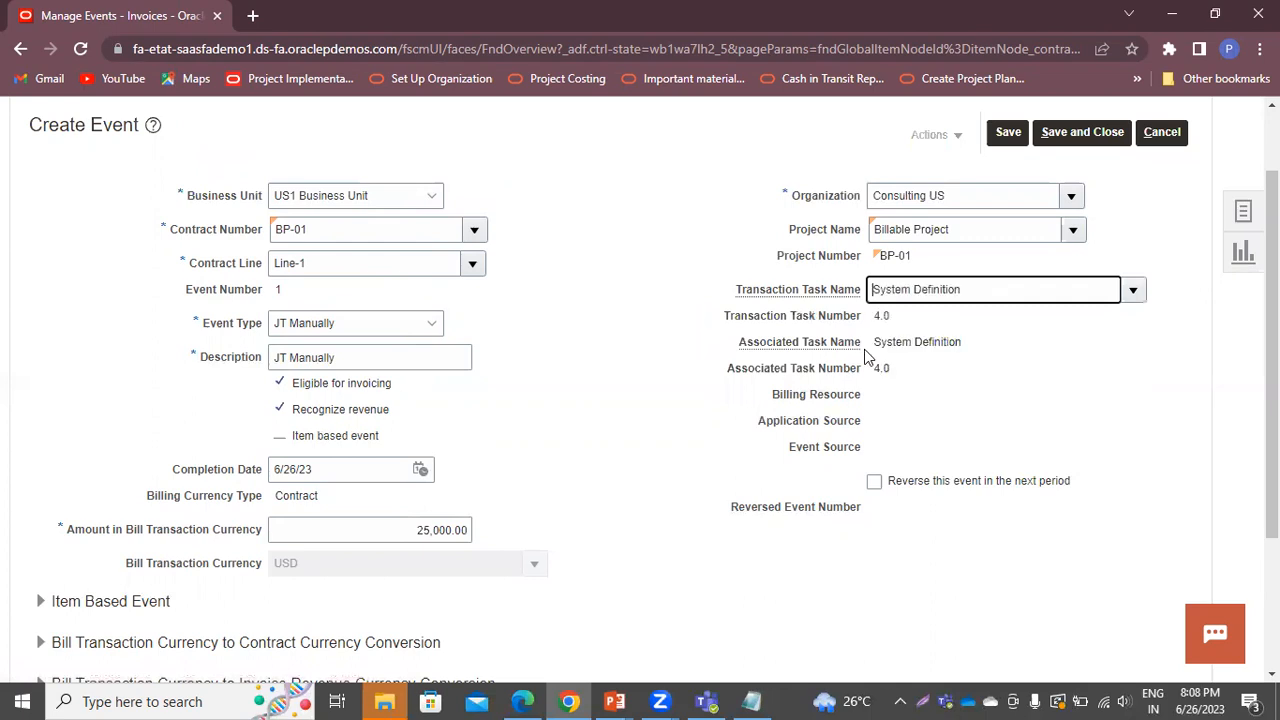
scroll(564, 435, down, 2)
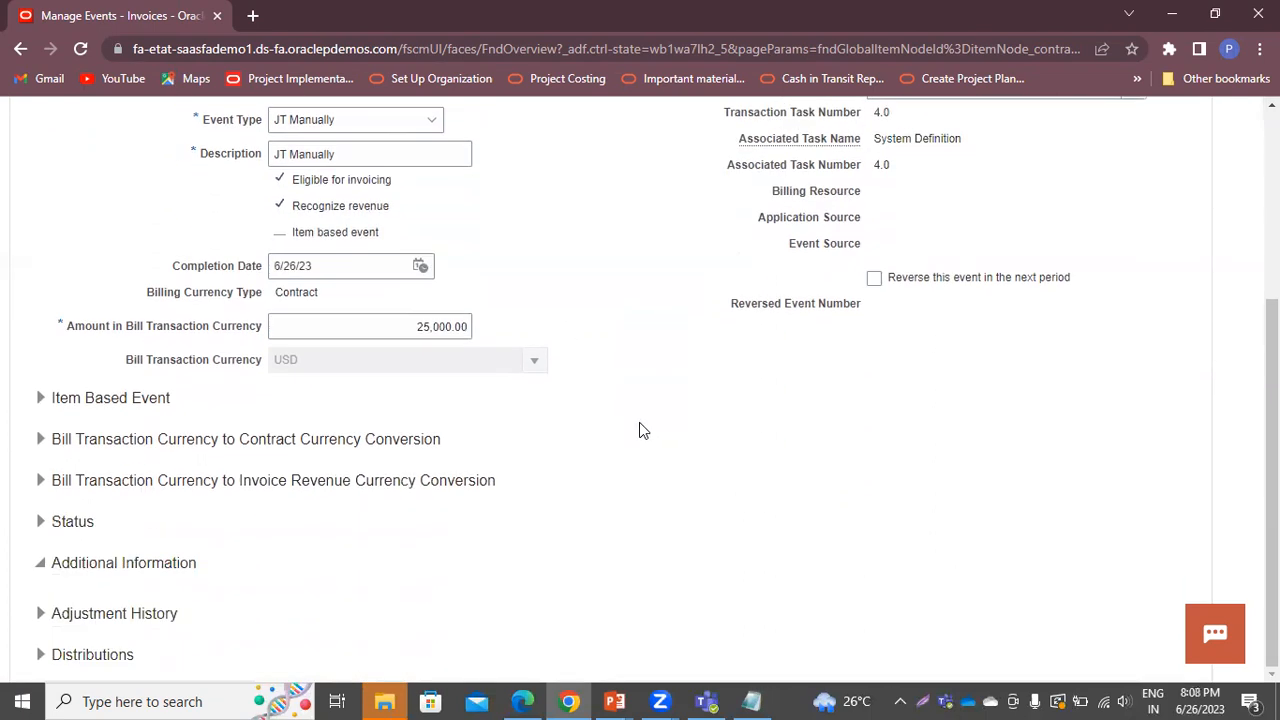
scroll(630, 415, up, 5)
click(1066, 232)
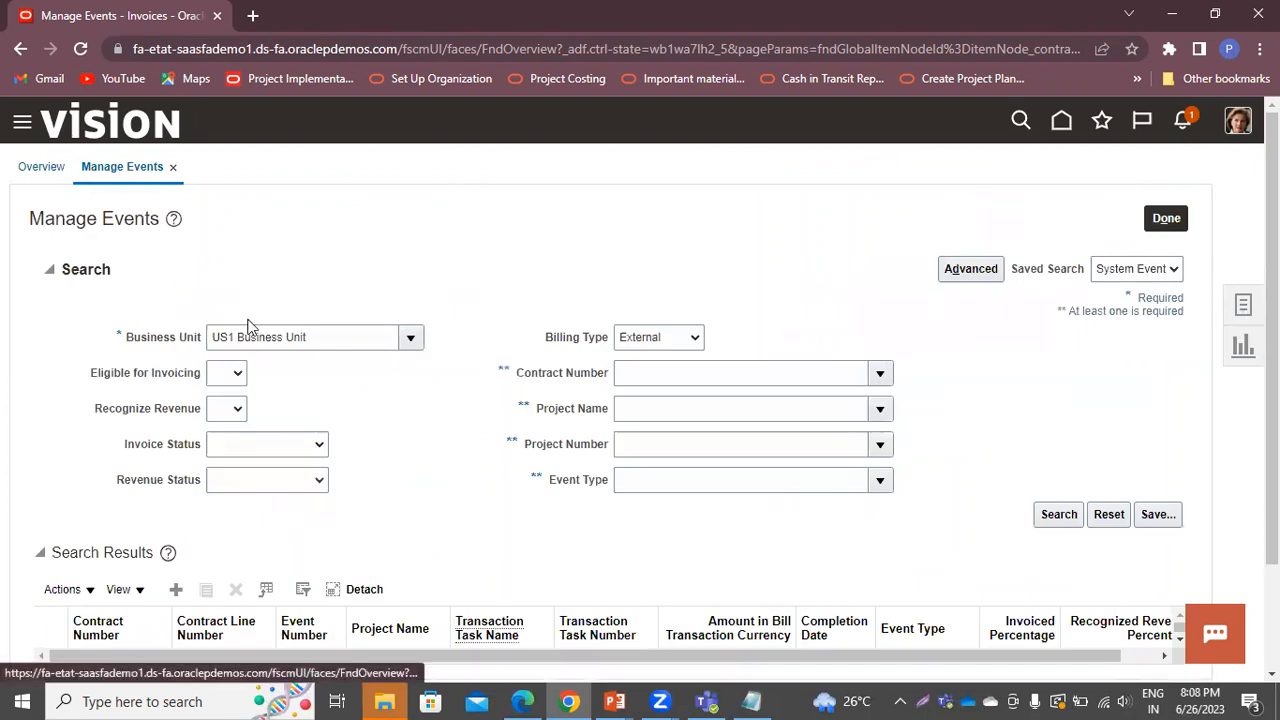
Search Manage Events by contract BP-01, chosen through the Contract Number lookup
click(745, 375)
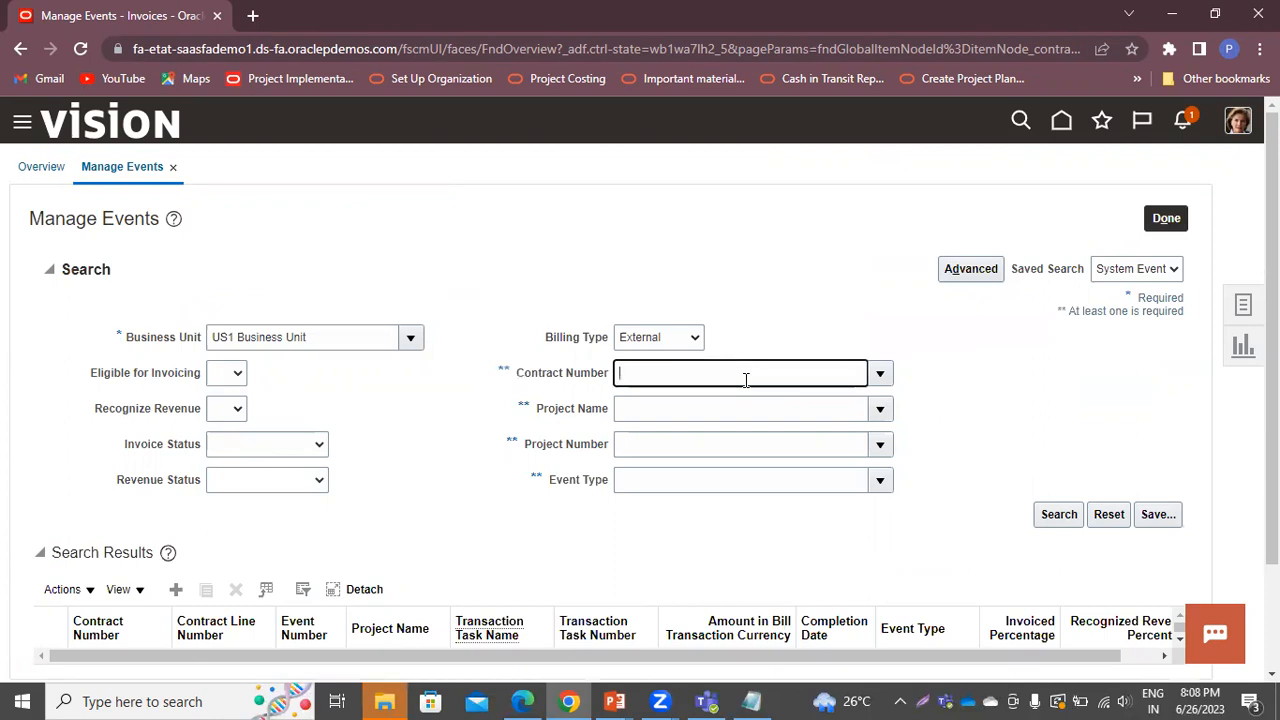
text(billable)
key(Tab)
click(555, 260)
text(billab)
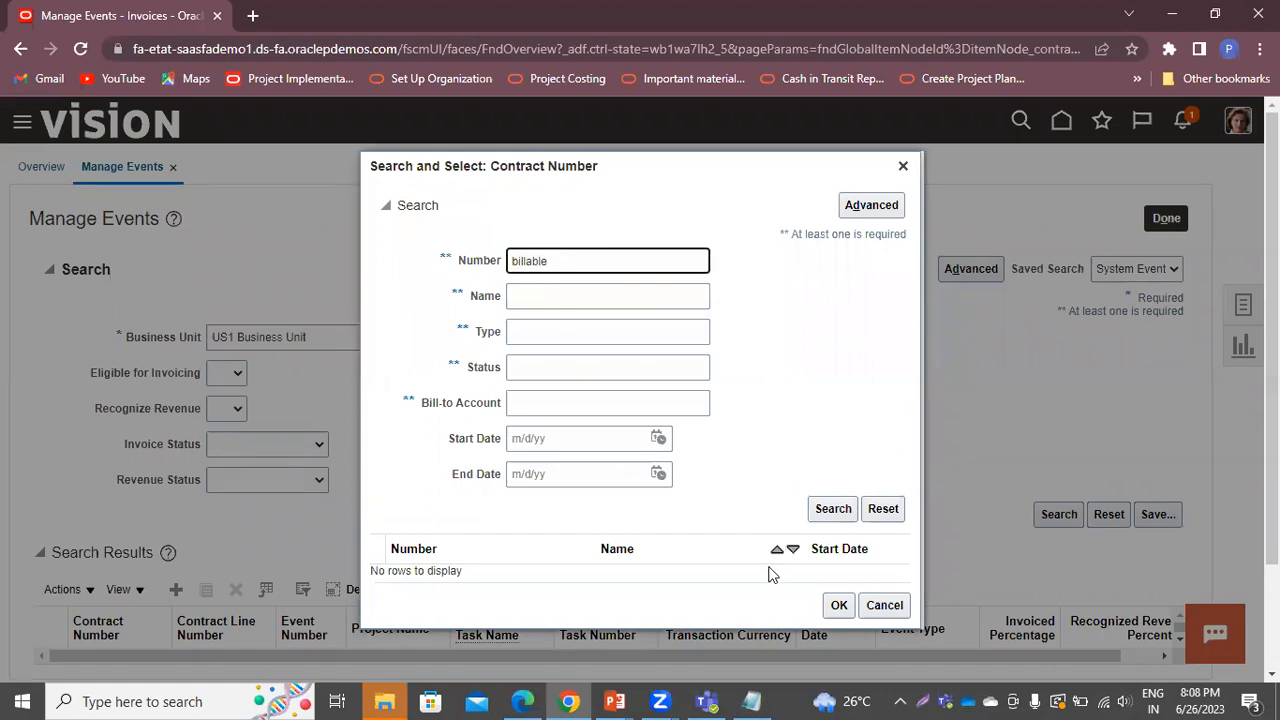
double_click(654, 261)
key(BackSpace)
text(bp-01)
key(Return)
click(482, 578)
click(838, 614)
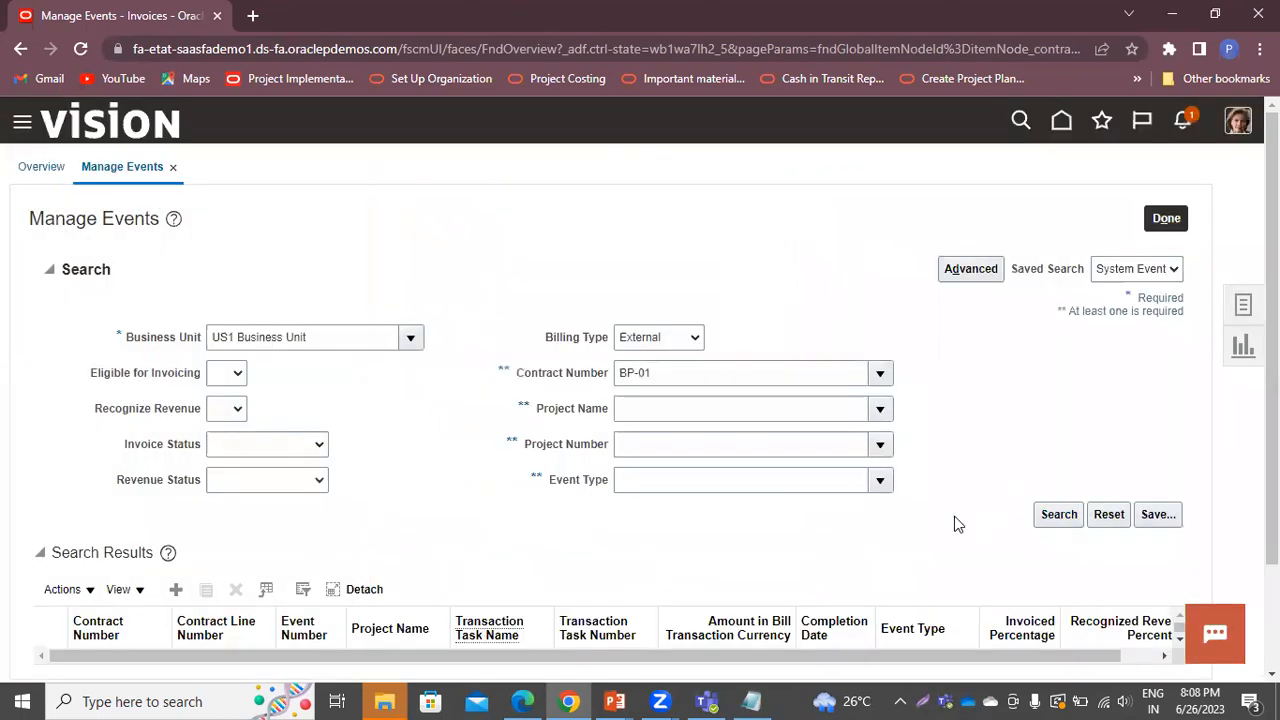
Review BP-01's 25,000.00 USD event and bring up the invoice Tasks panel
scroll(957, 520, down, 2)
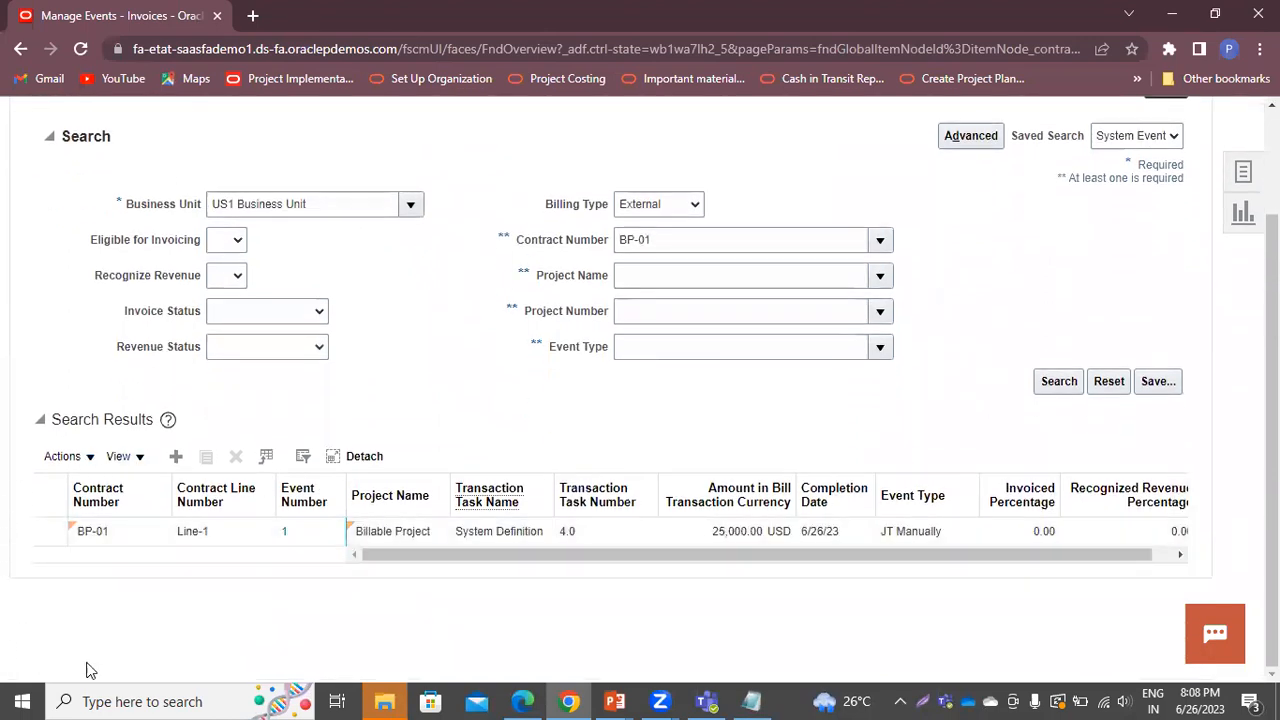
scroll(975, 397, up, 2)
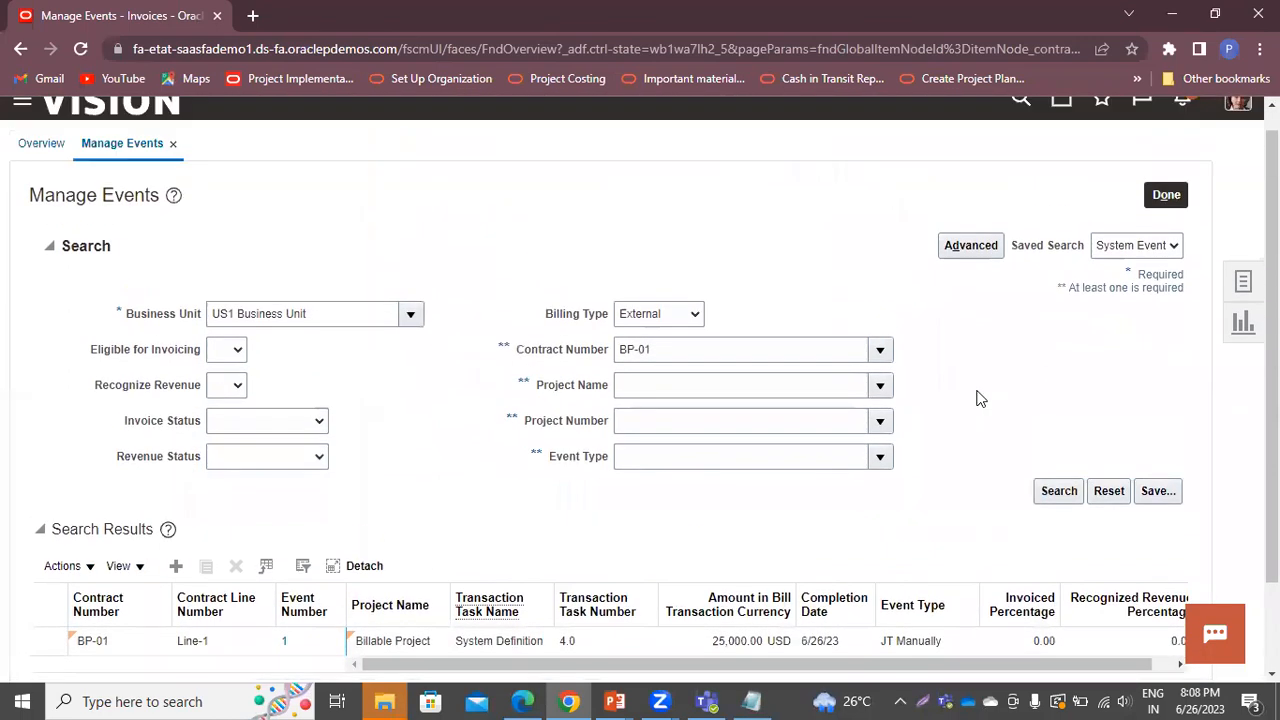
click(1241, 305)
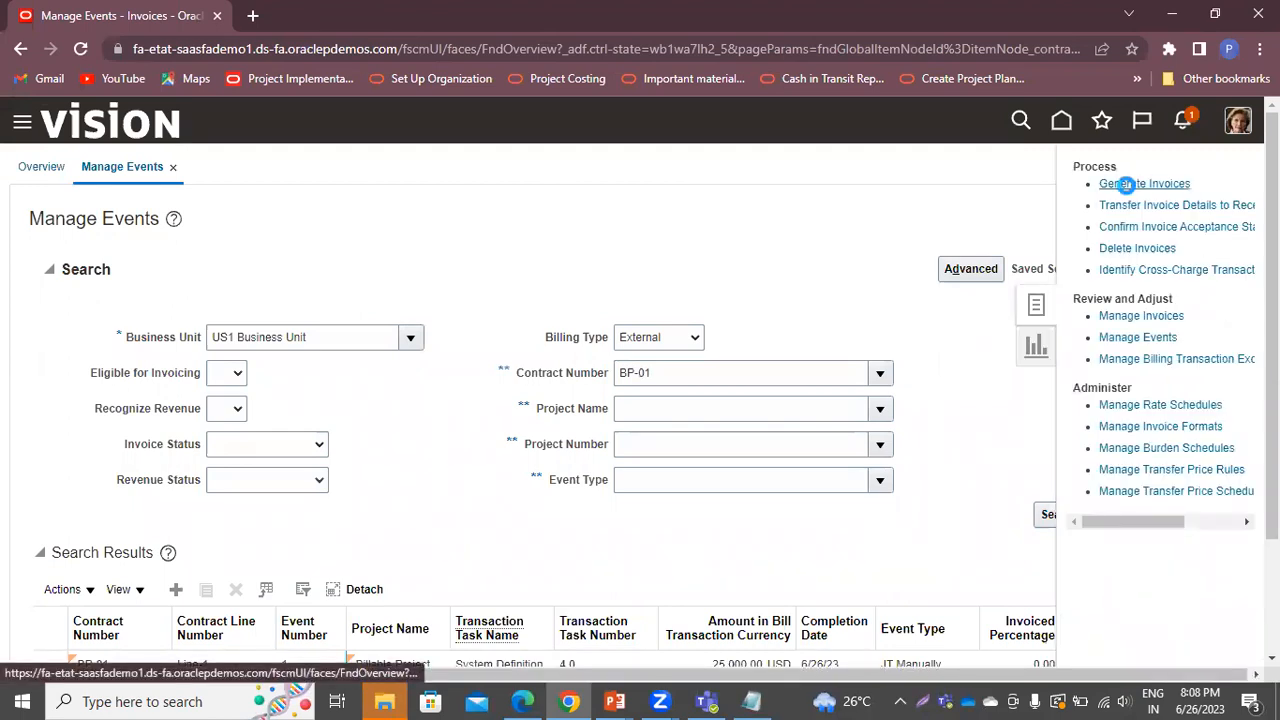
Start Generate Invoices with bill-through date 6/28/23 for contract BP-01
click(1126, 185)
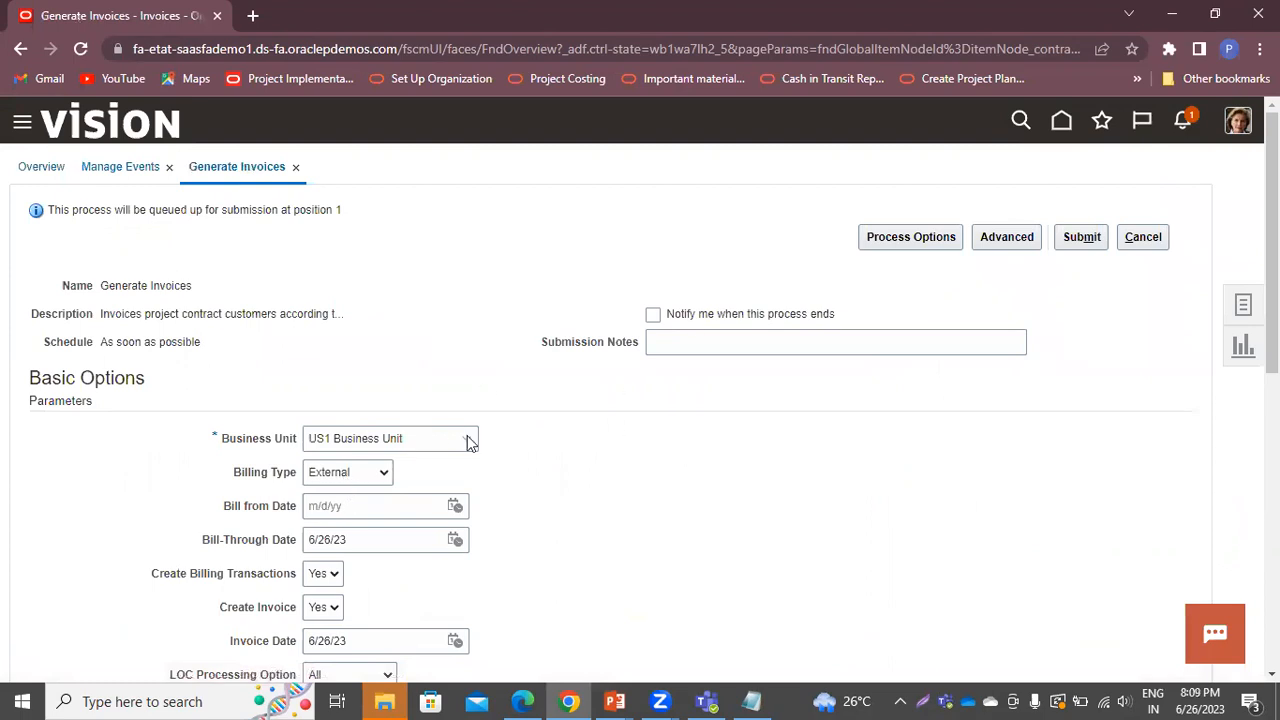
scroll(652, 492, down, 2)
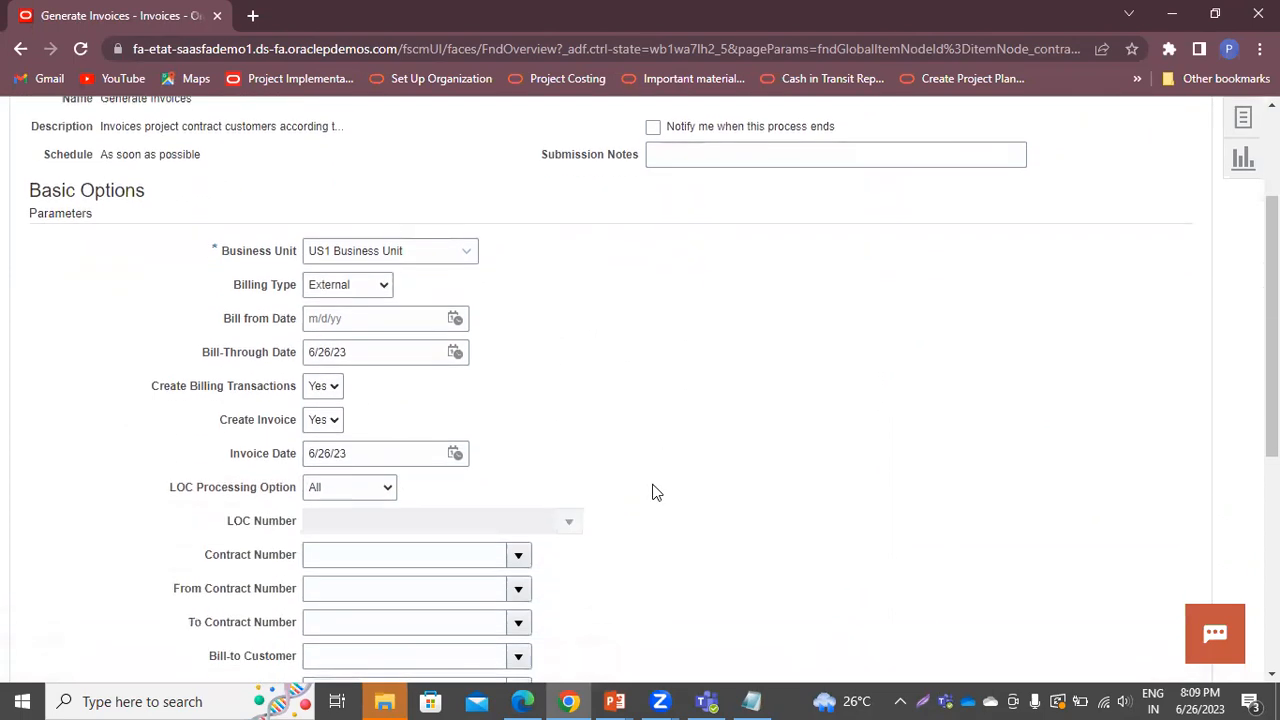
click(455, 356)
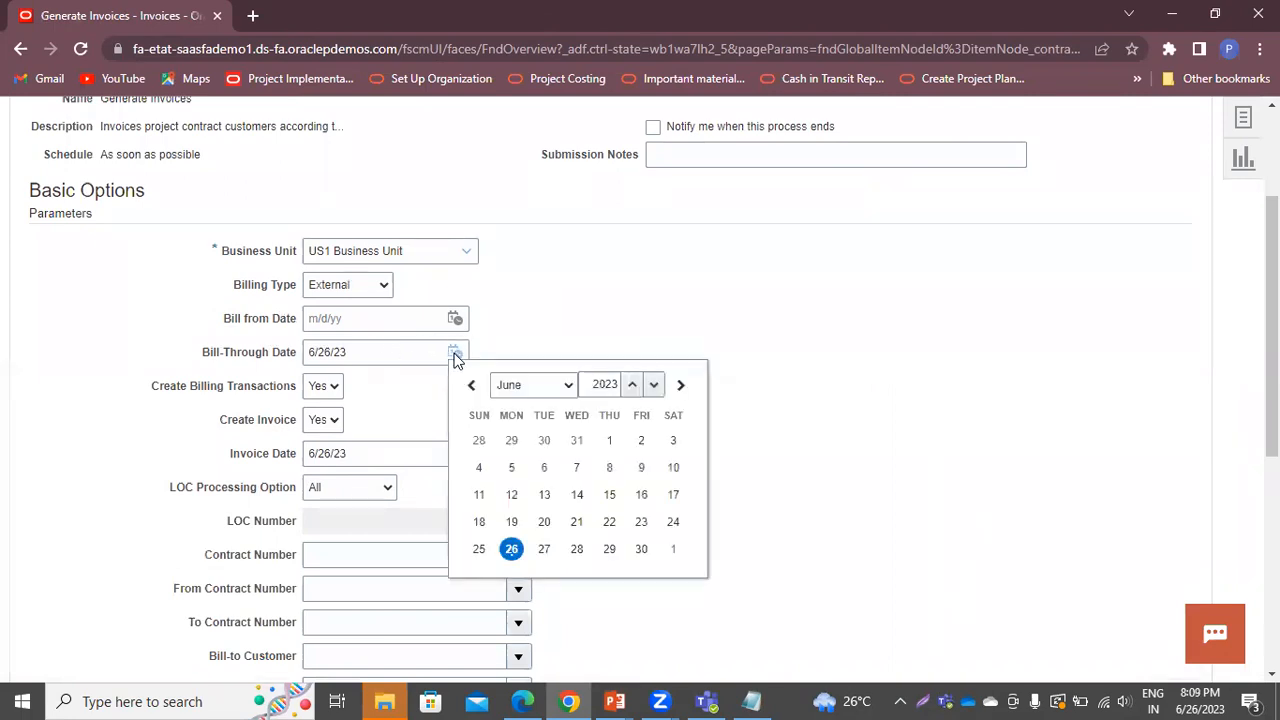
click(577, 550)
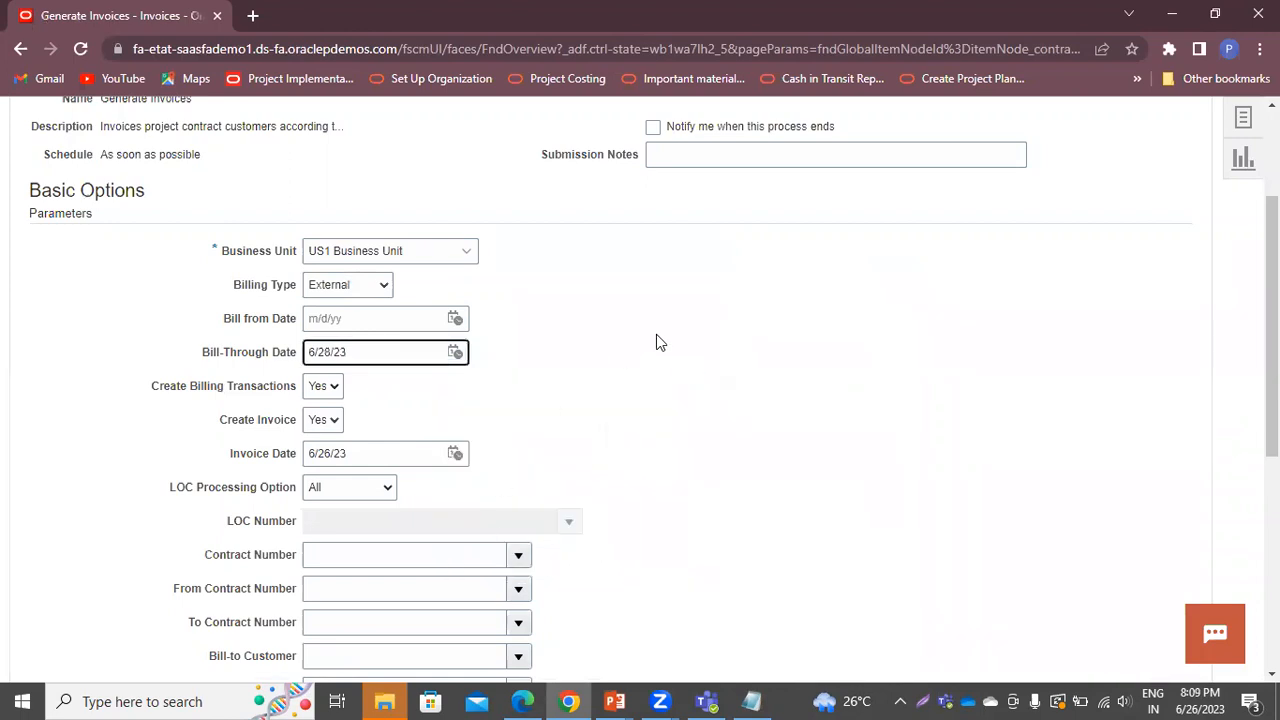
scroll(705, 505, down, 3)
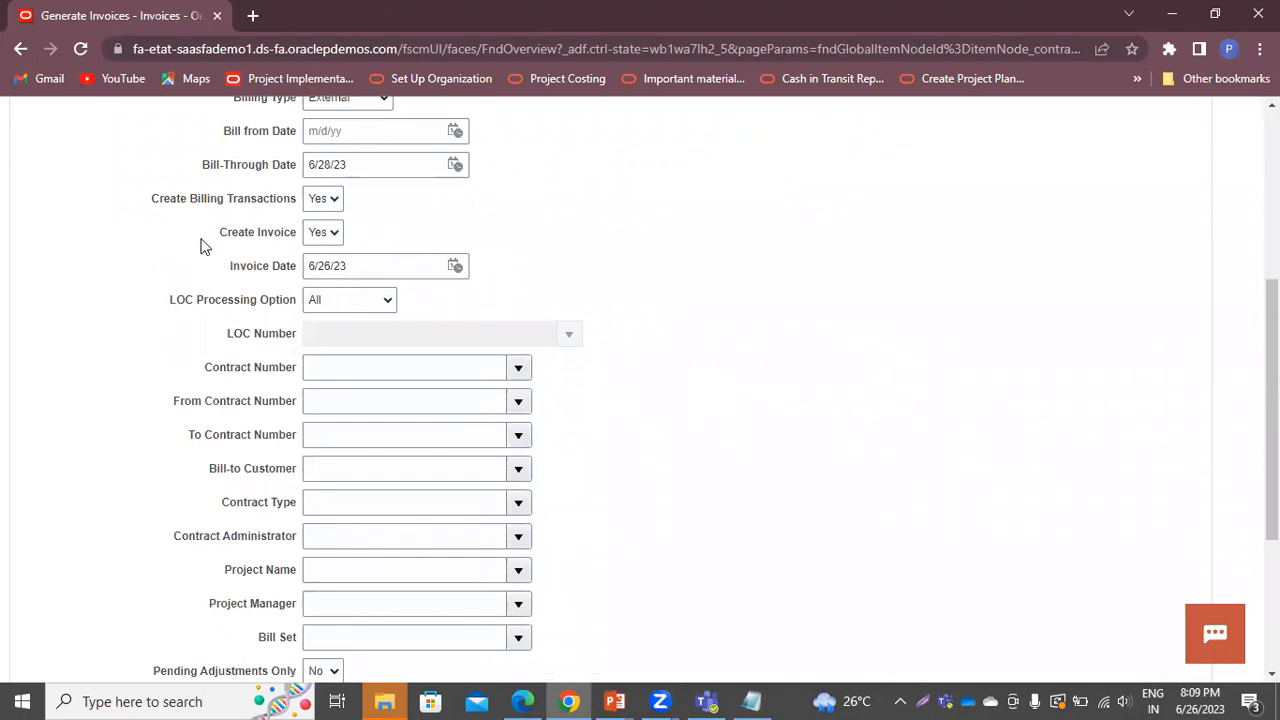
scroll(840, 351, down, 3)
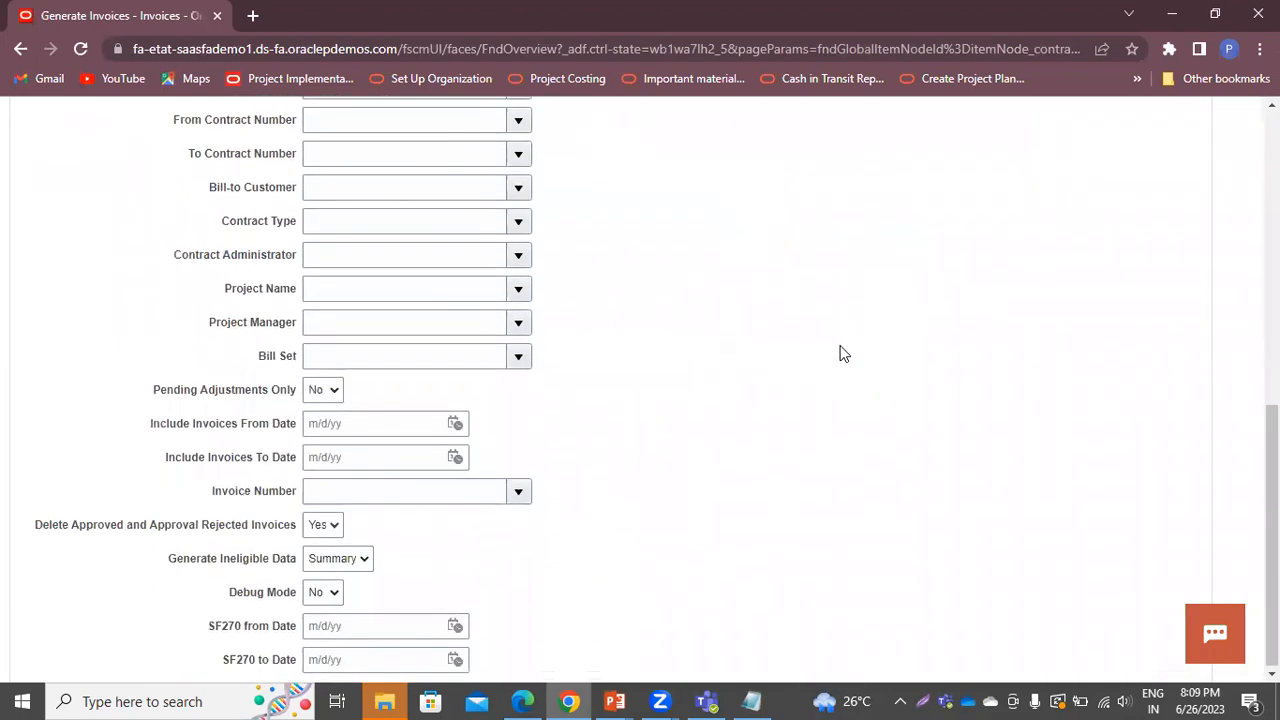
scroll(591, 354, up, 1)
click(440, 181)
text(BP-01)
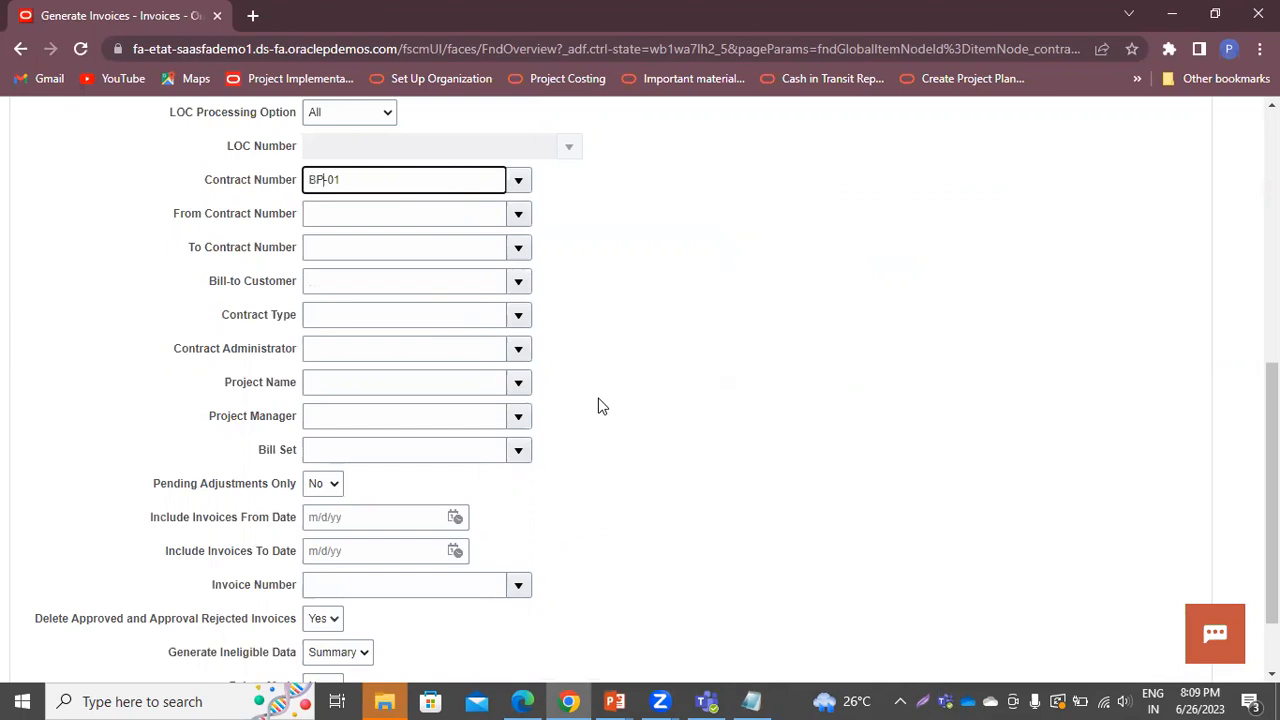
Choose detailed ineligible data reporting and submit, acknowledging process 5996721
scroll(600, 405, down, 1)
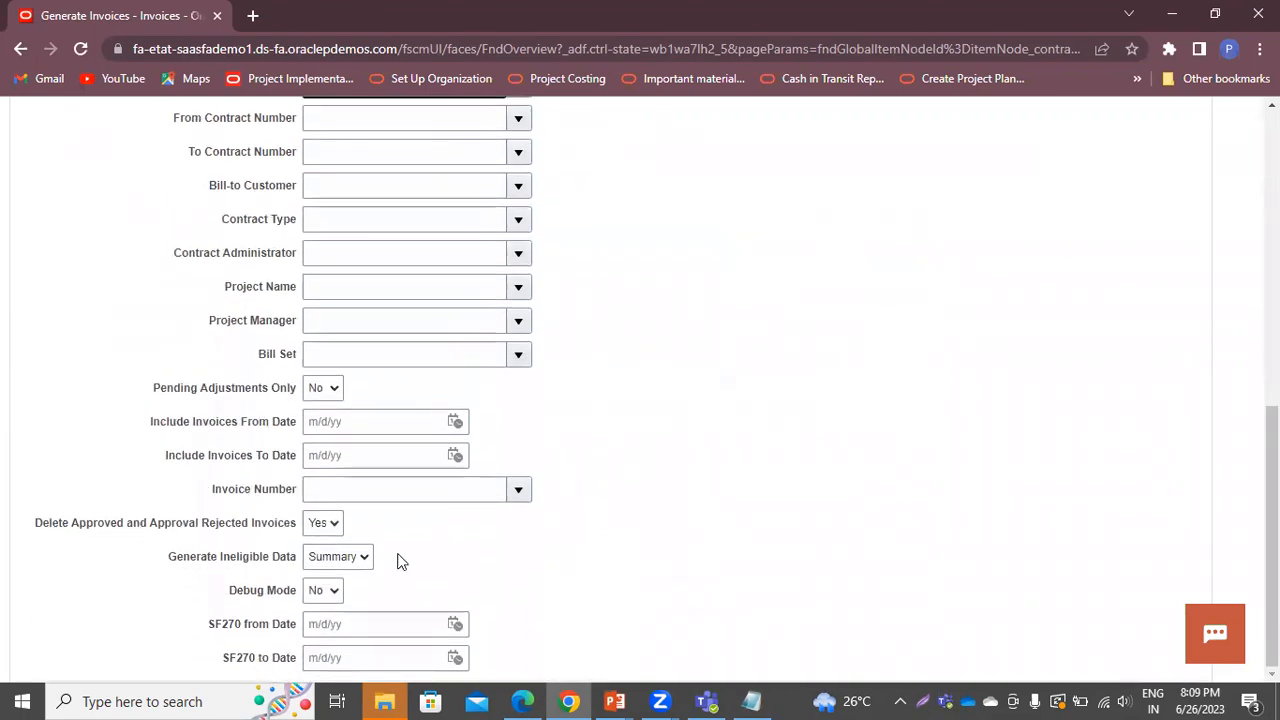
click(352, 562)
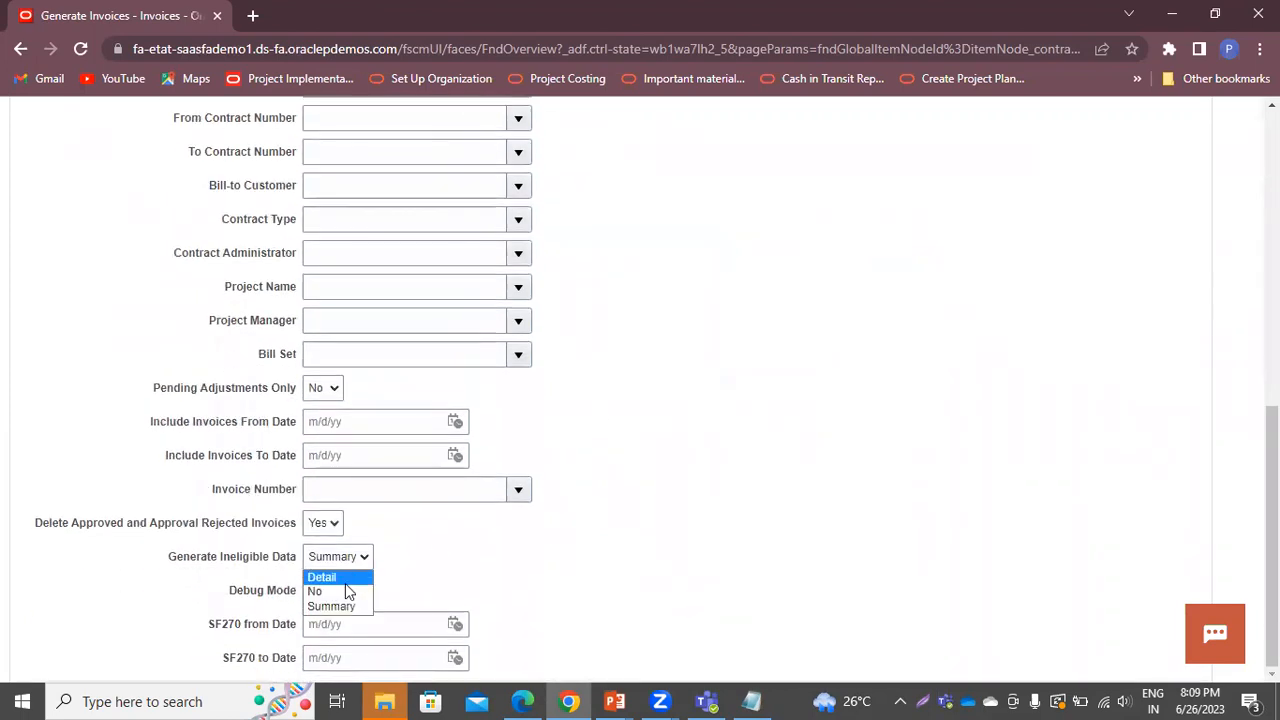
click(345, 581)
scroll(669, 510, up, 5)
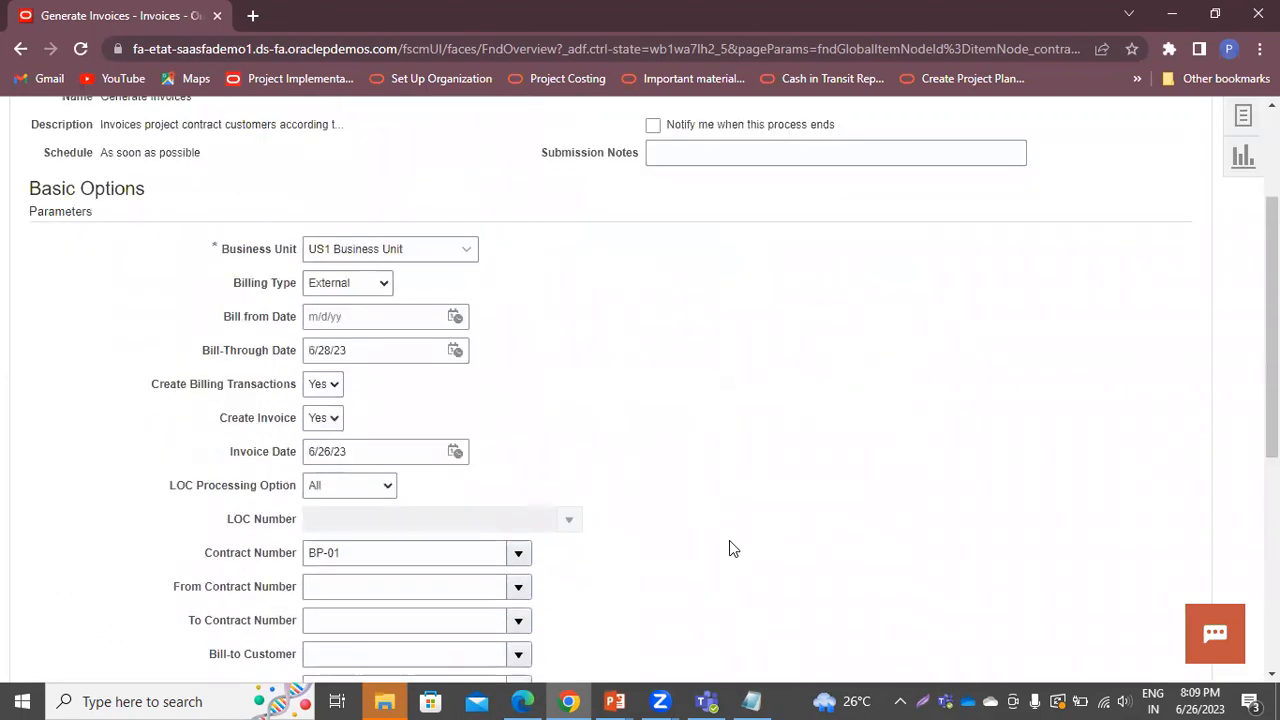
scroll(729, 548, up, 2)
click(1102, 240)
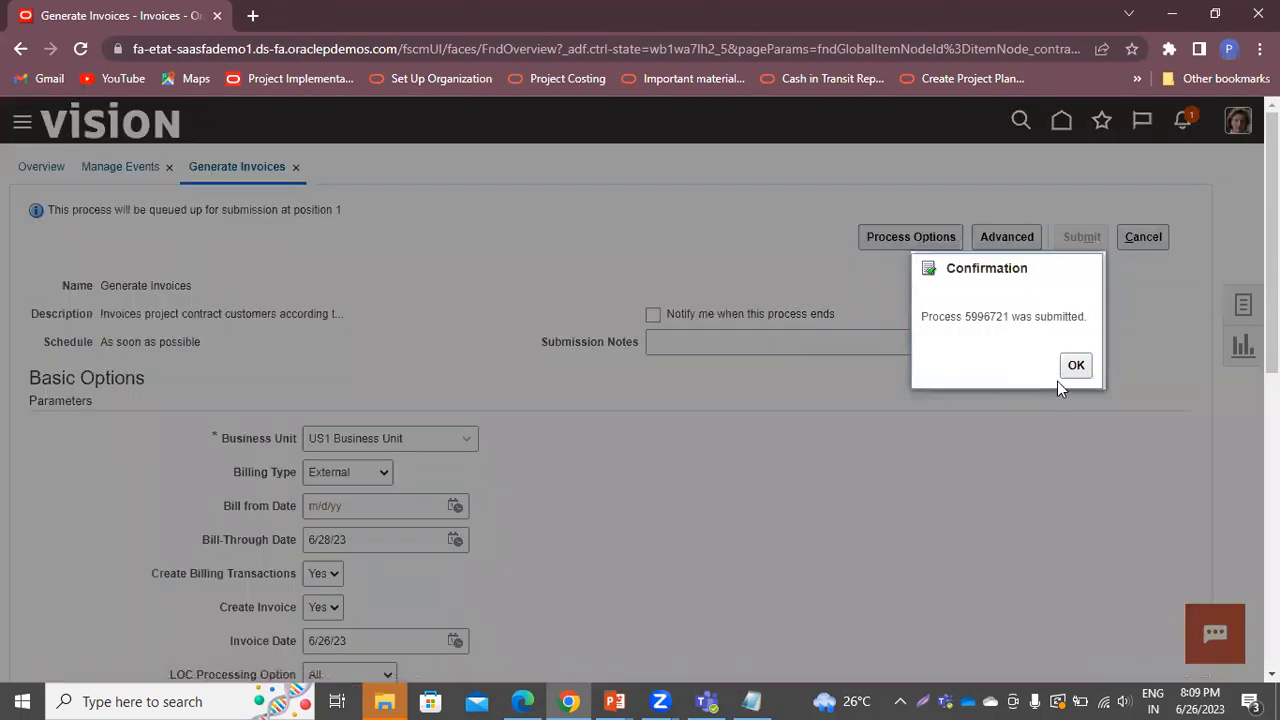
click(1075, 365)
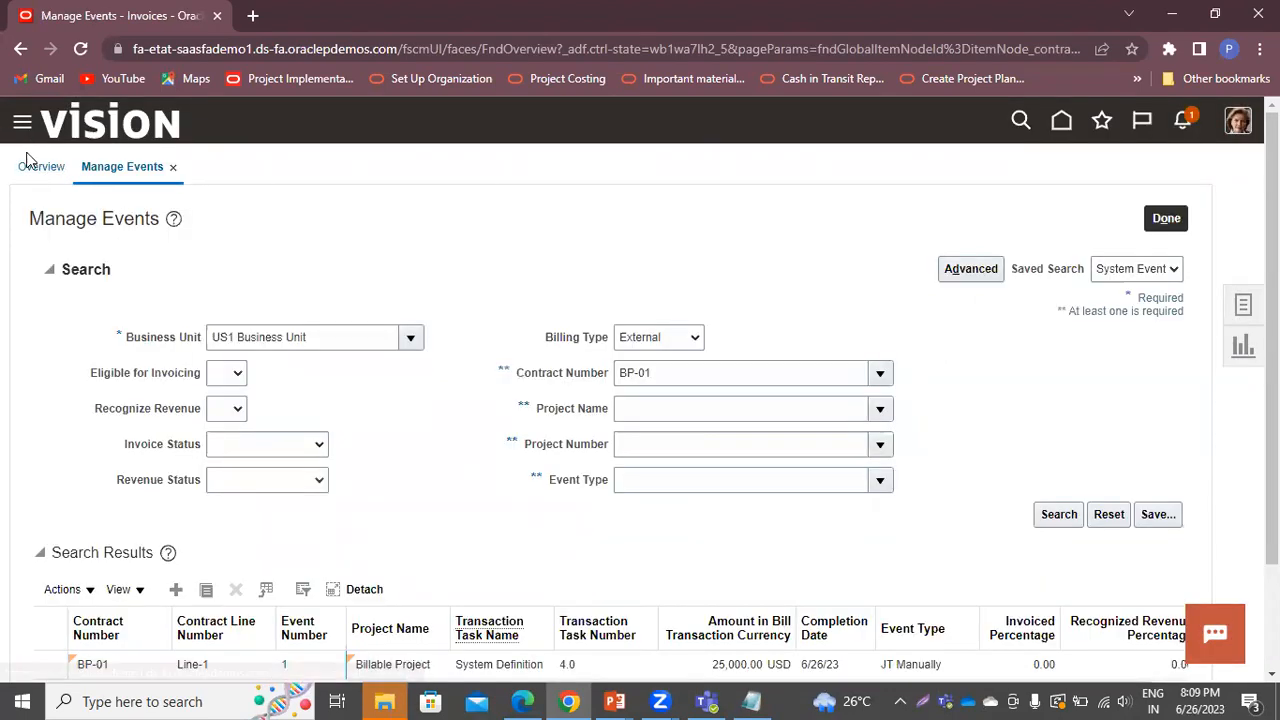
Expand the Process Monitor on the Overview and refresh the recent processes
click(42, 167)
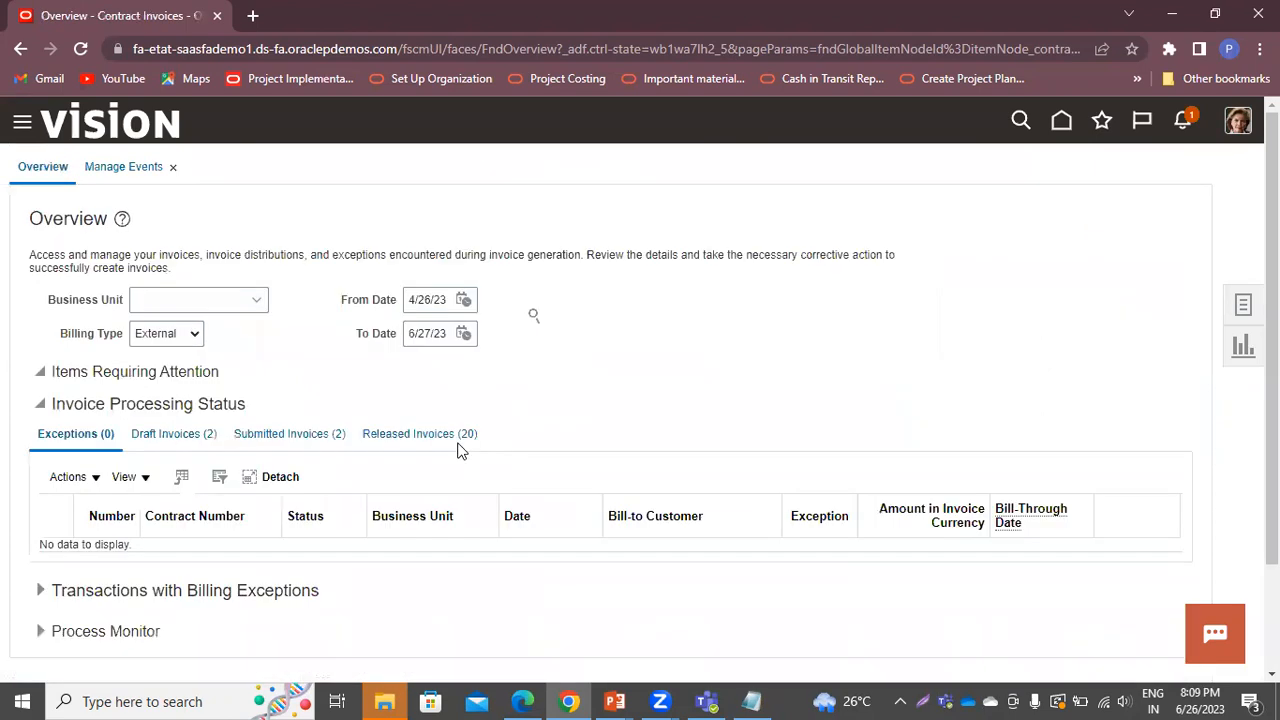
scroll(458, 450, down, 2)
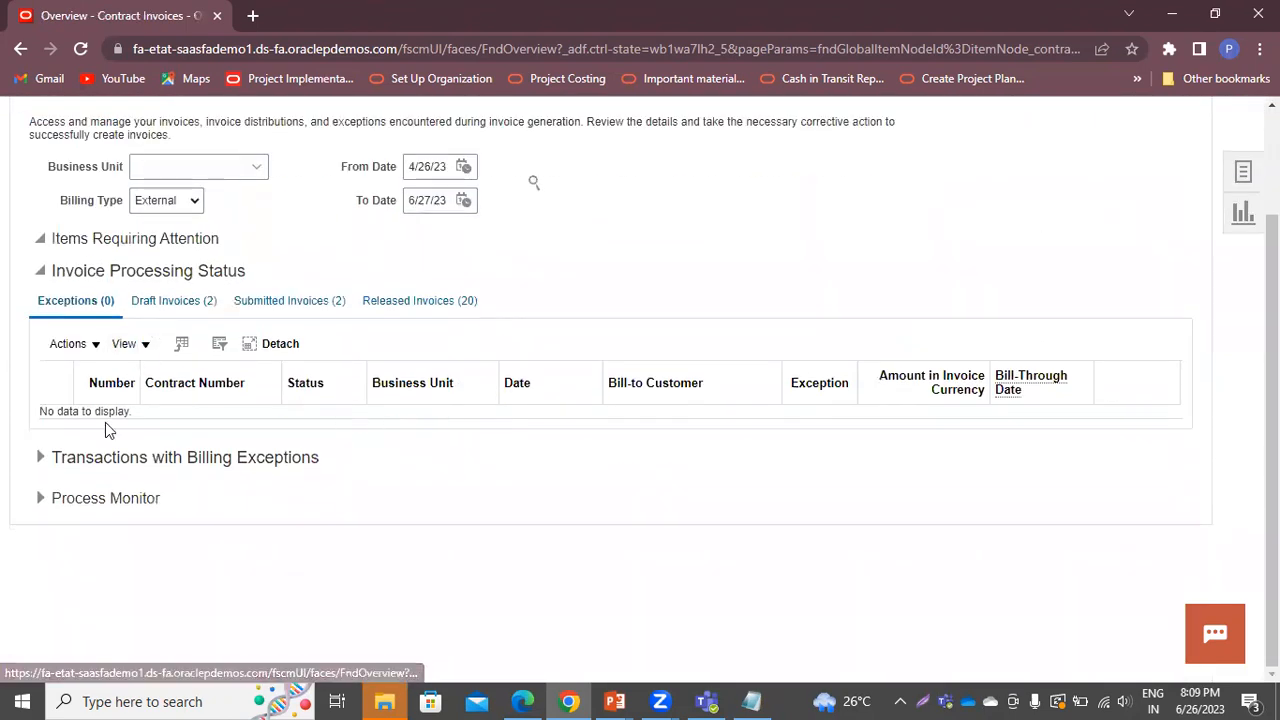
click(41, 499)
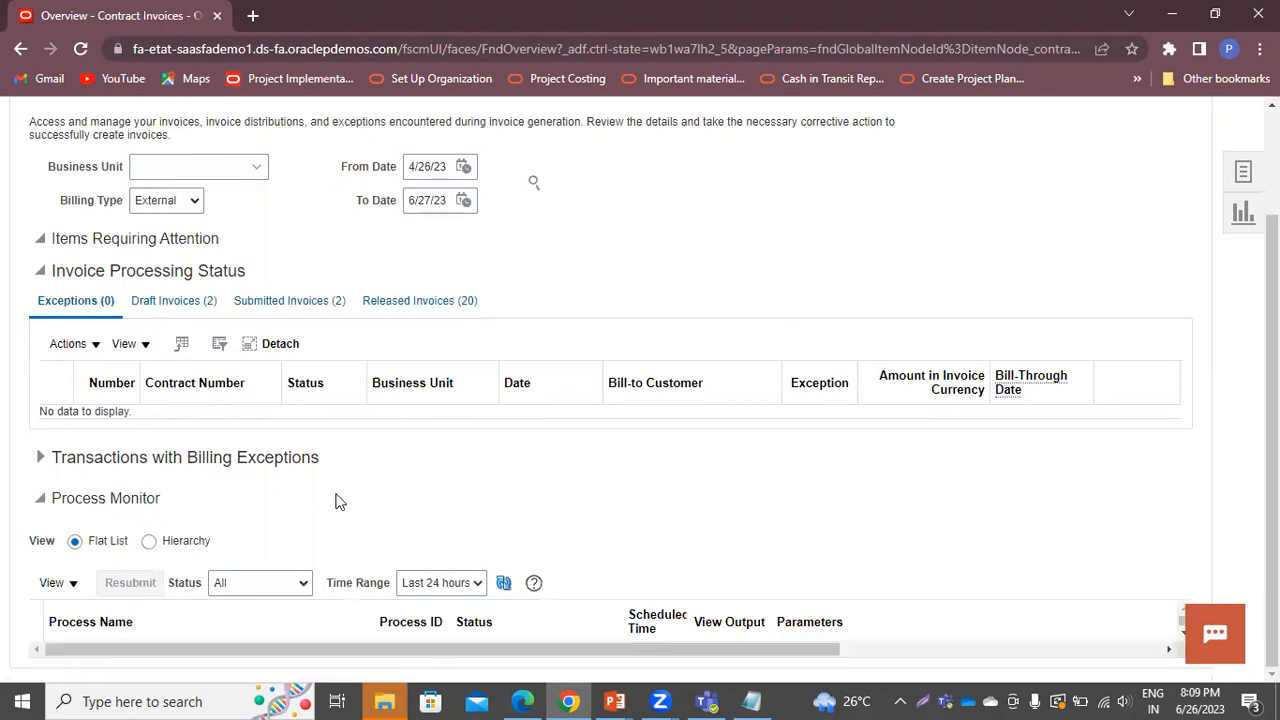
click(504, 583)
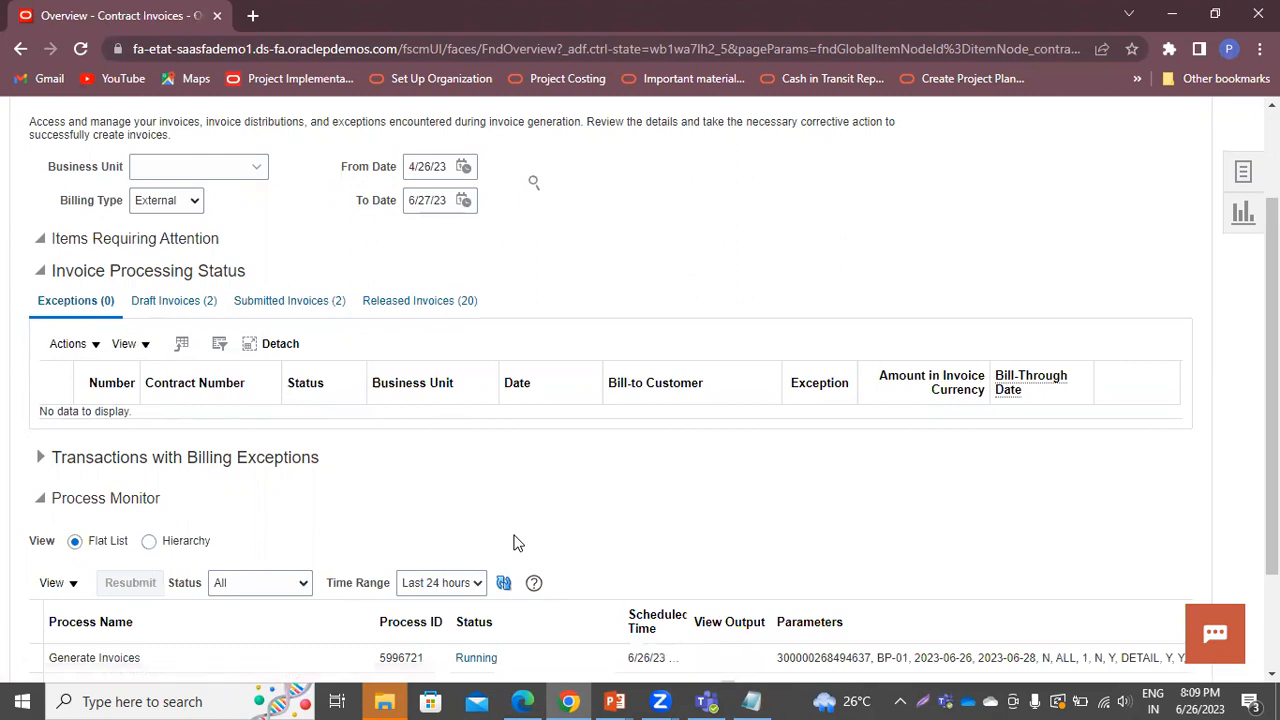
Refresh until processes 5996721 and 5996722 succeed, then view report 5996722's output
scroll(513, 543, down, 3)
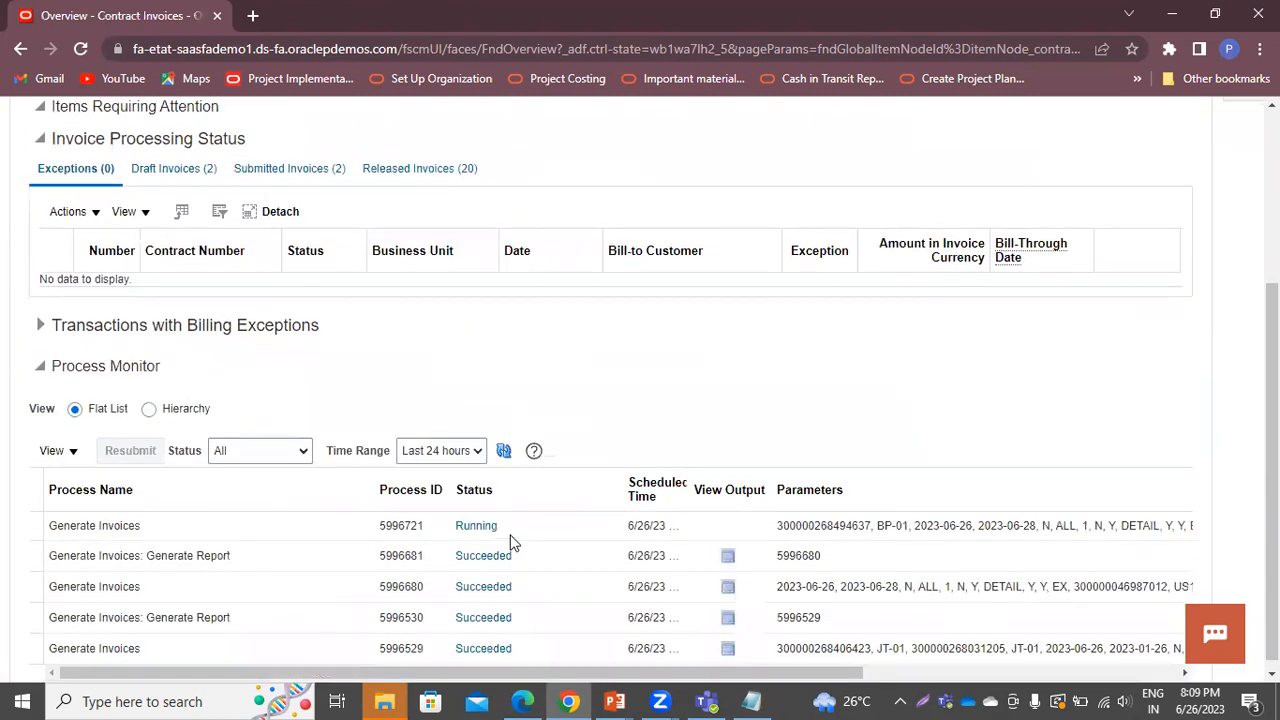
click(508, 446)
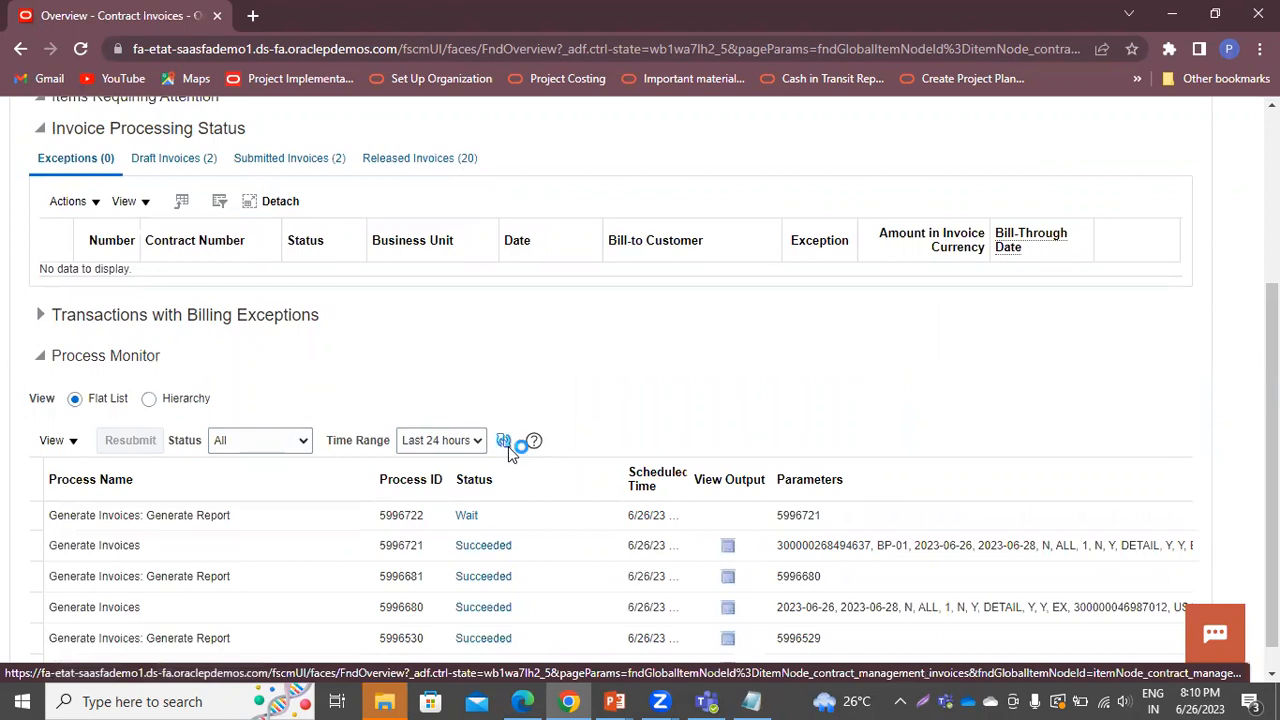
click(504, 441)
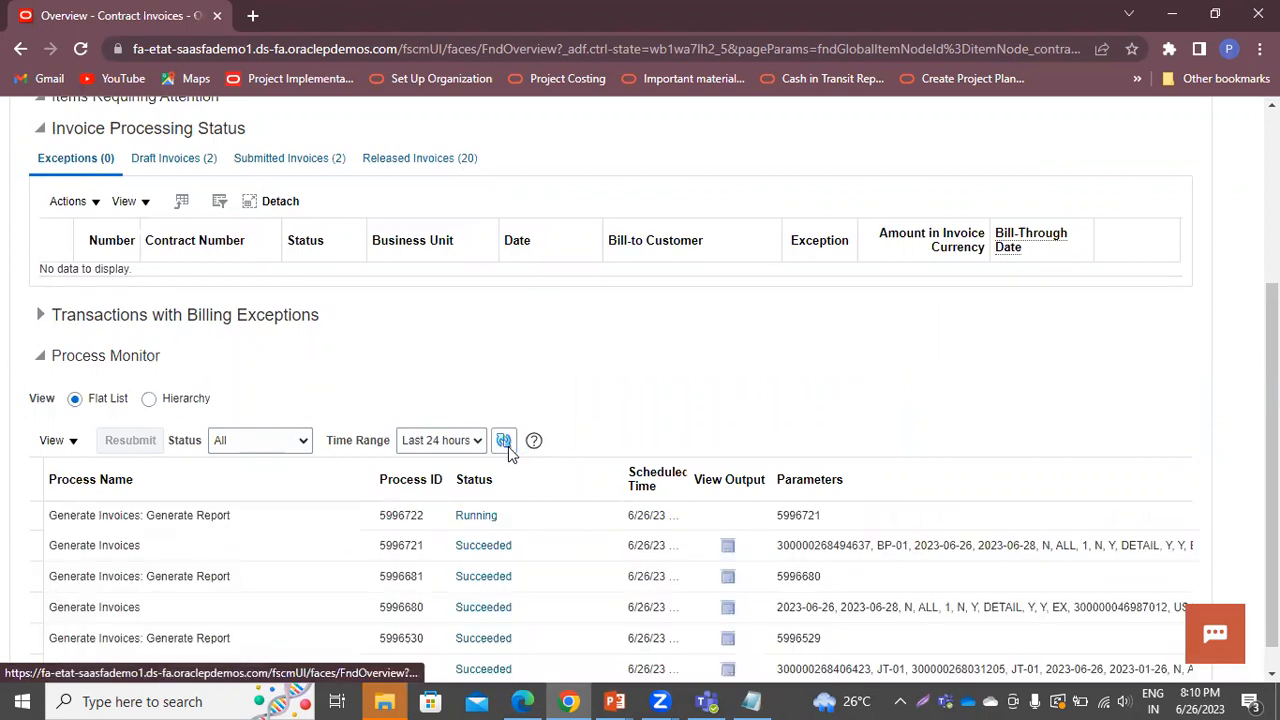
click(508, 446)
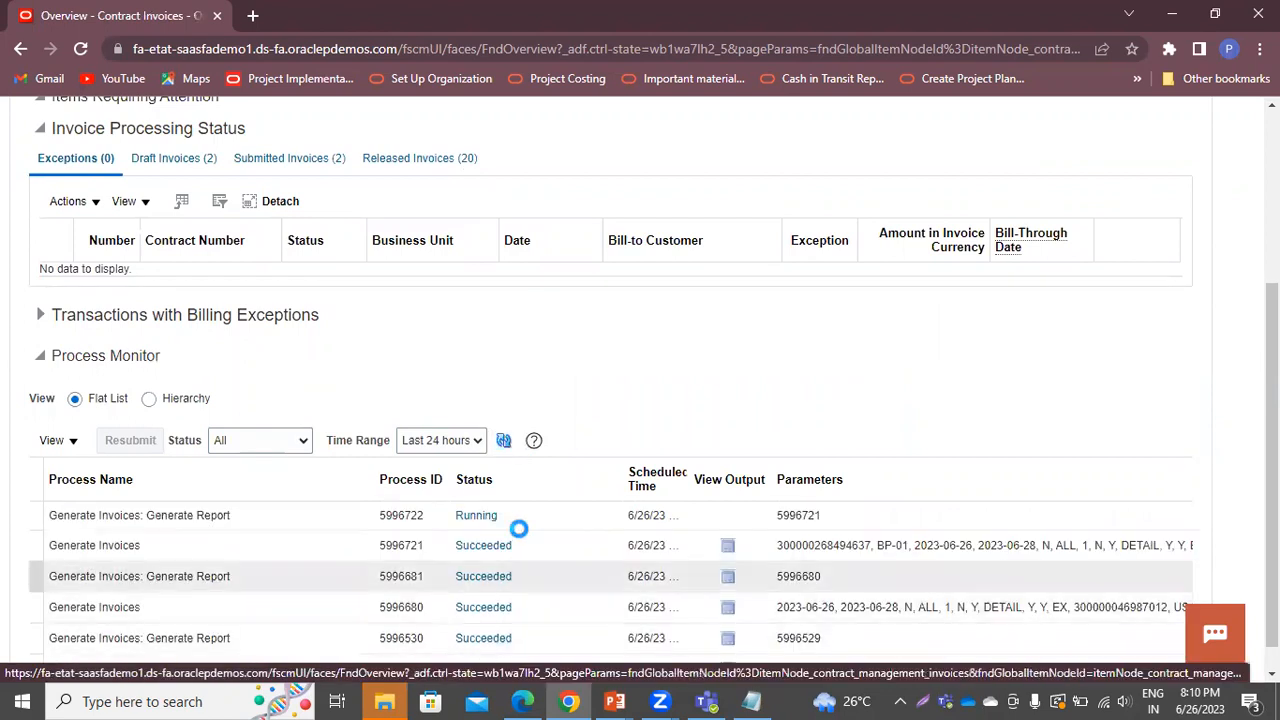
click(504, 441)
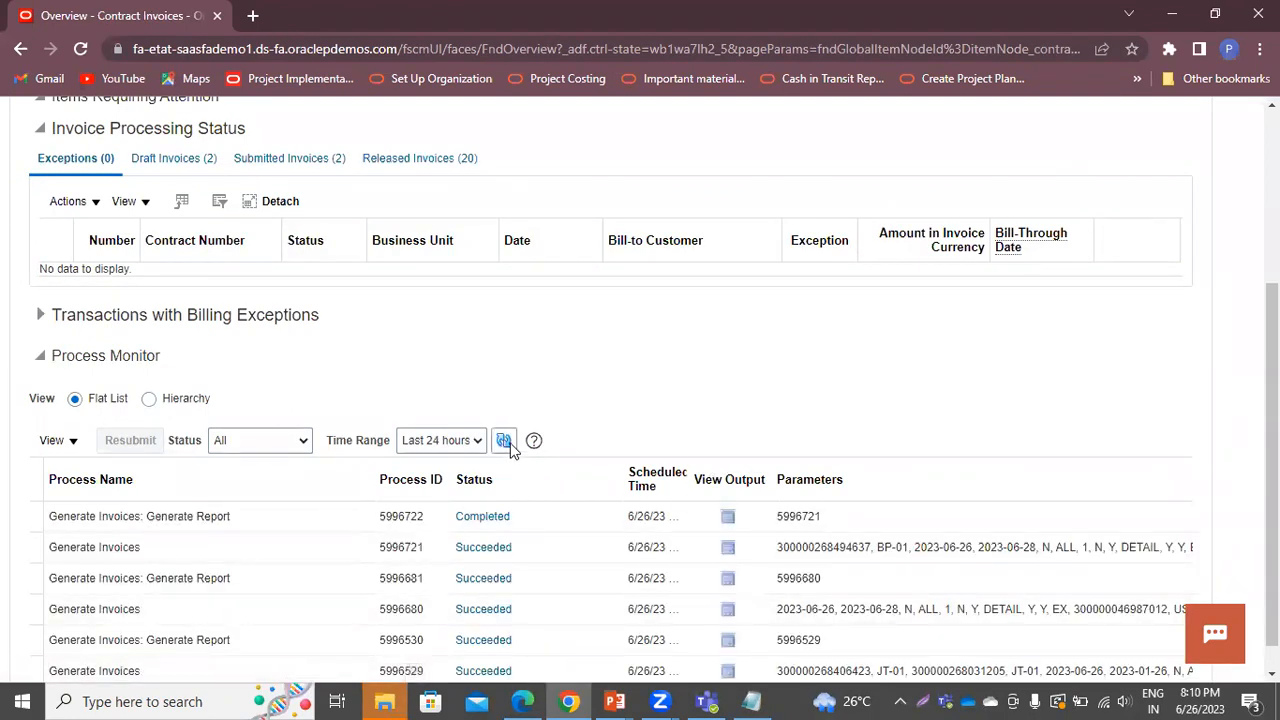
click(504, 442)
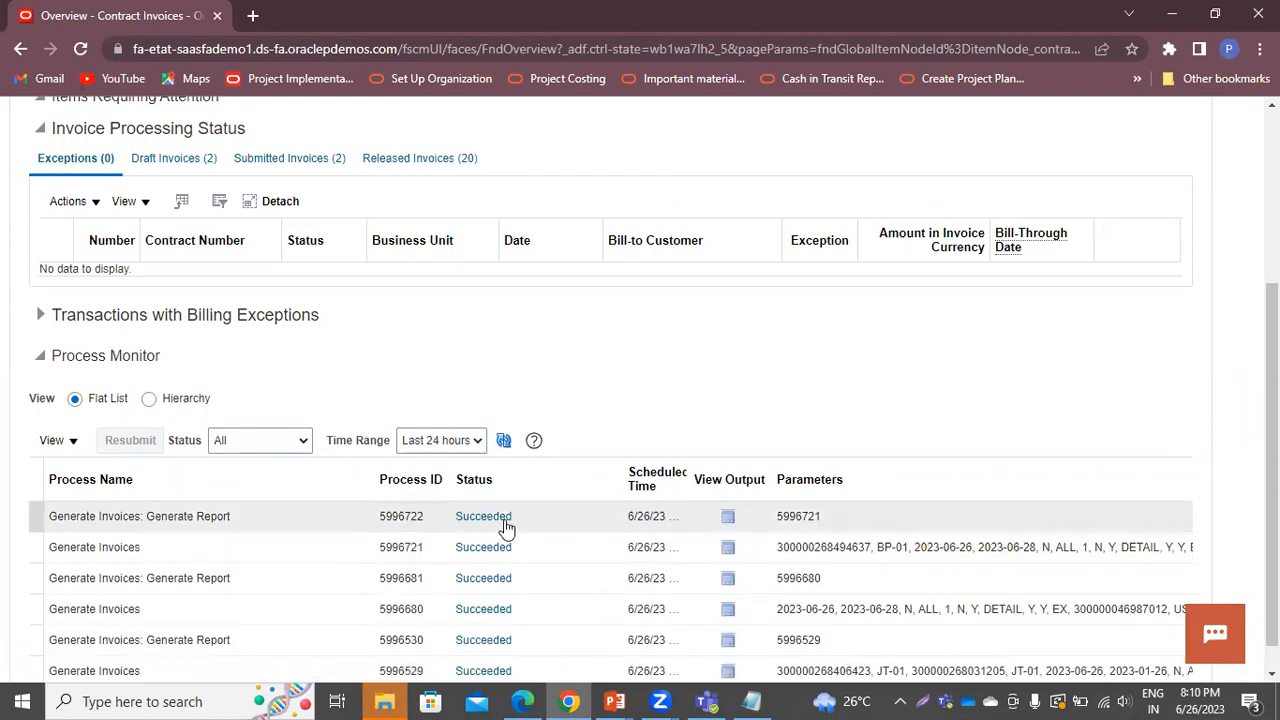
click(728, 516)
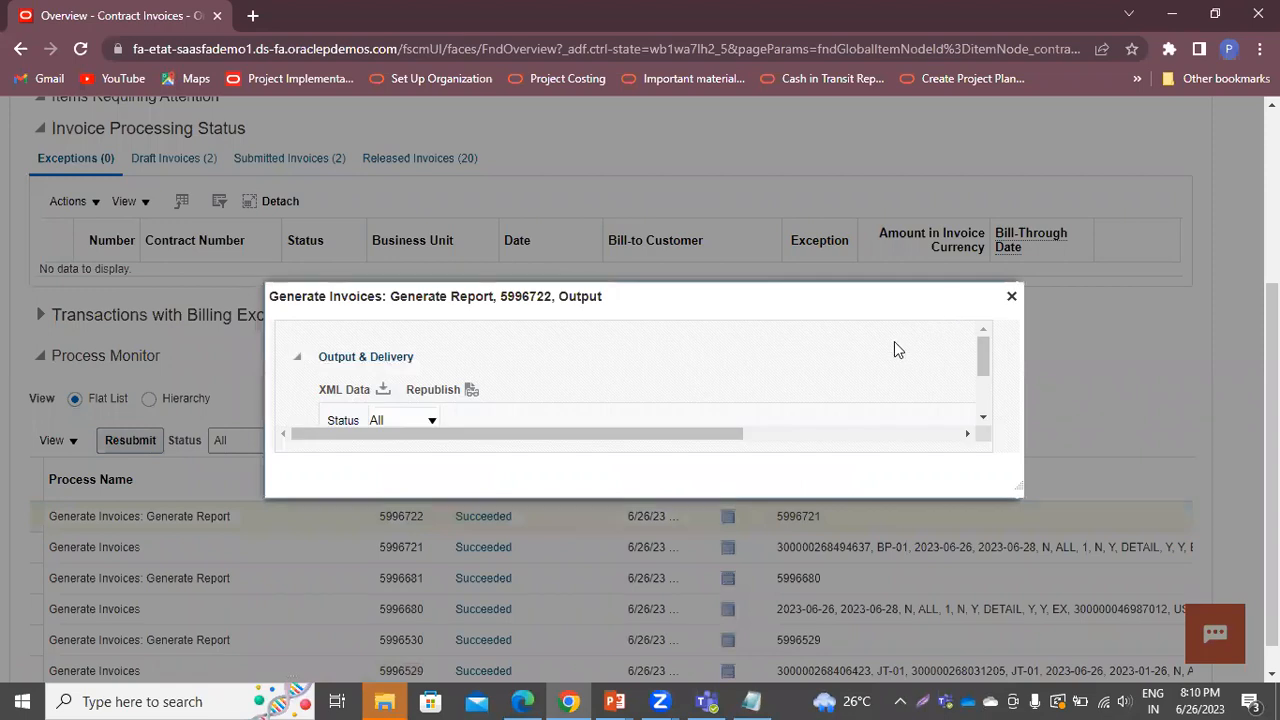
Republish the Generate Invoices report as HTML in a maximized window and review it
click(470, 390)
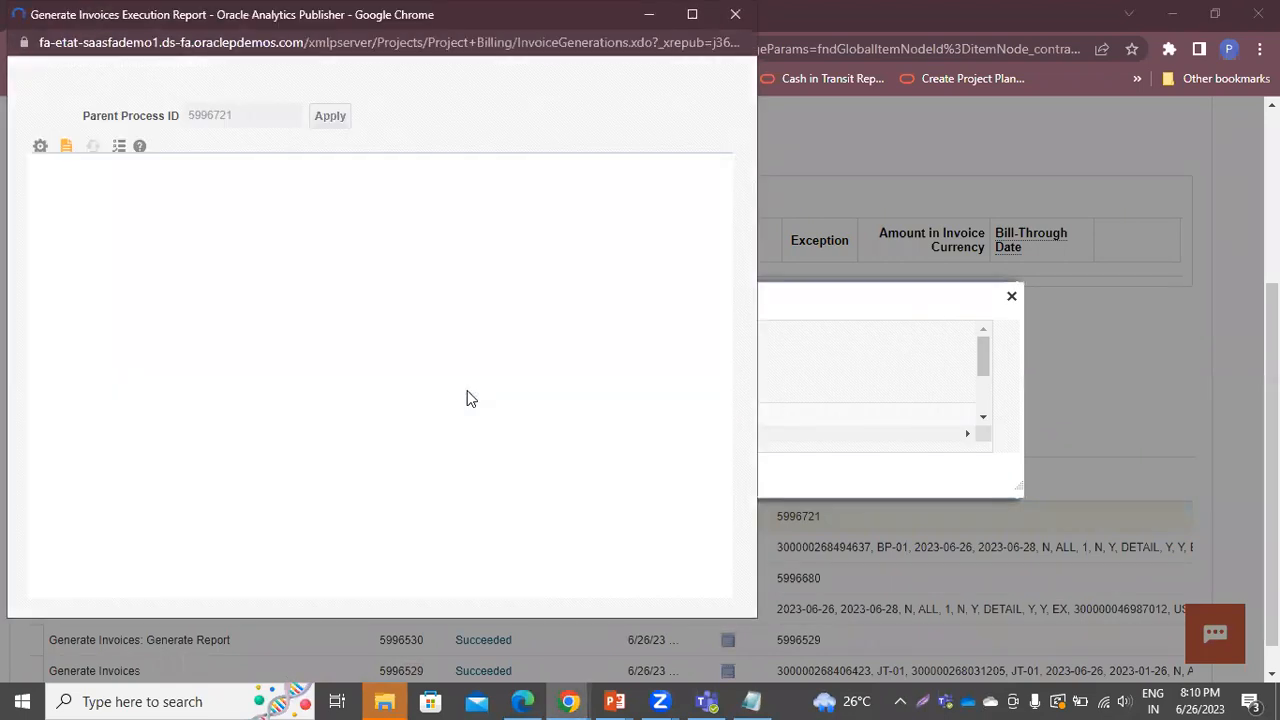
click(657, 162)
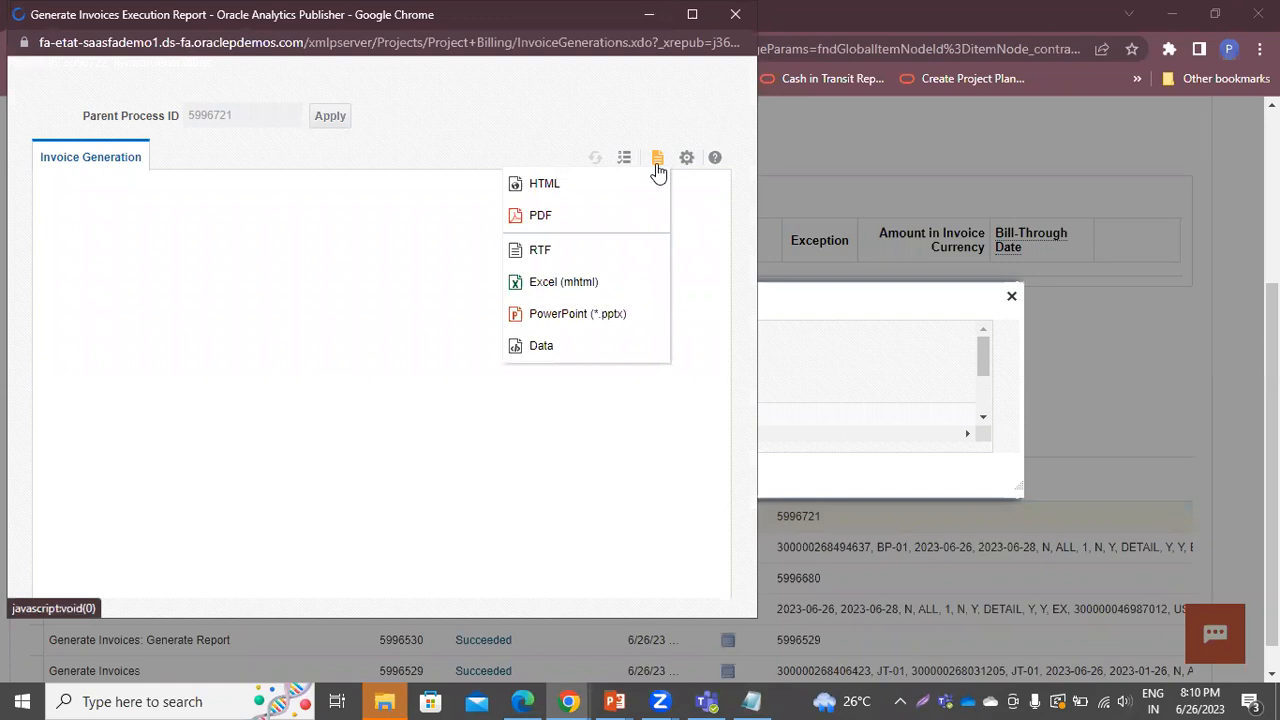
click(587, 184)
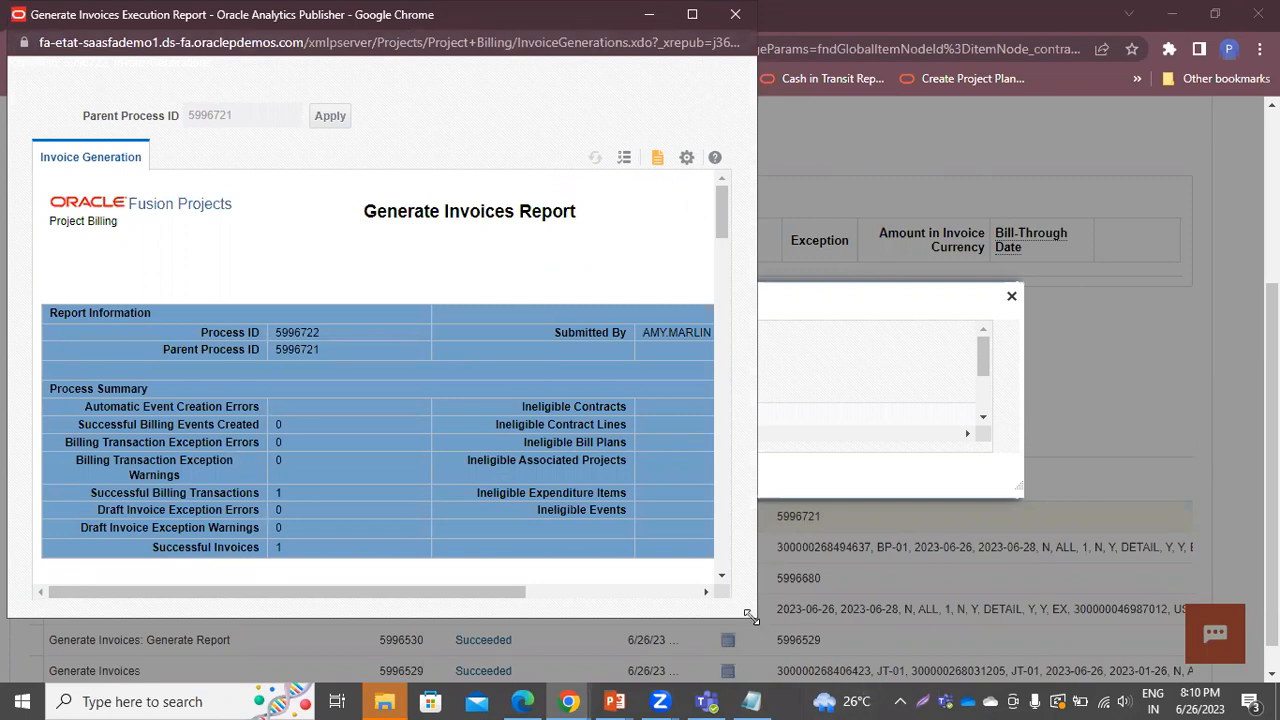
drag(749, 615, 1278, 679)
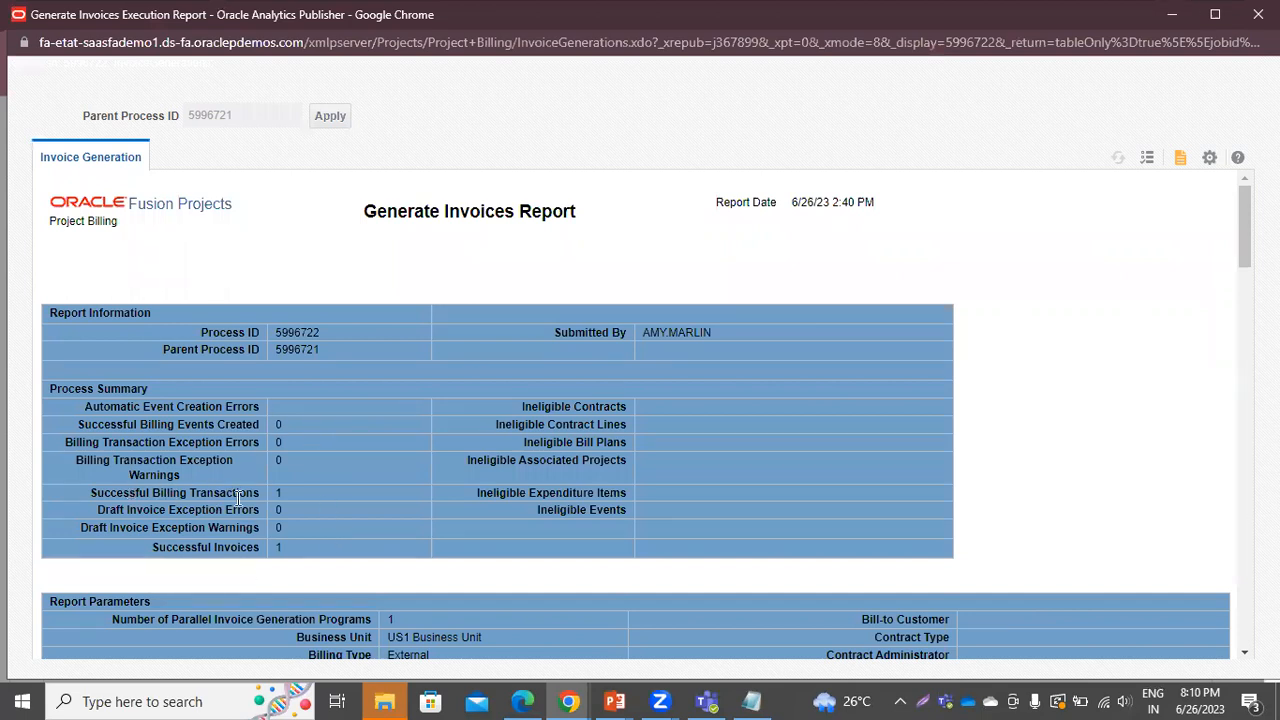
scroll(502, 467, down, 2)
scroll(502, 467, down, 1)
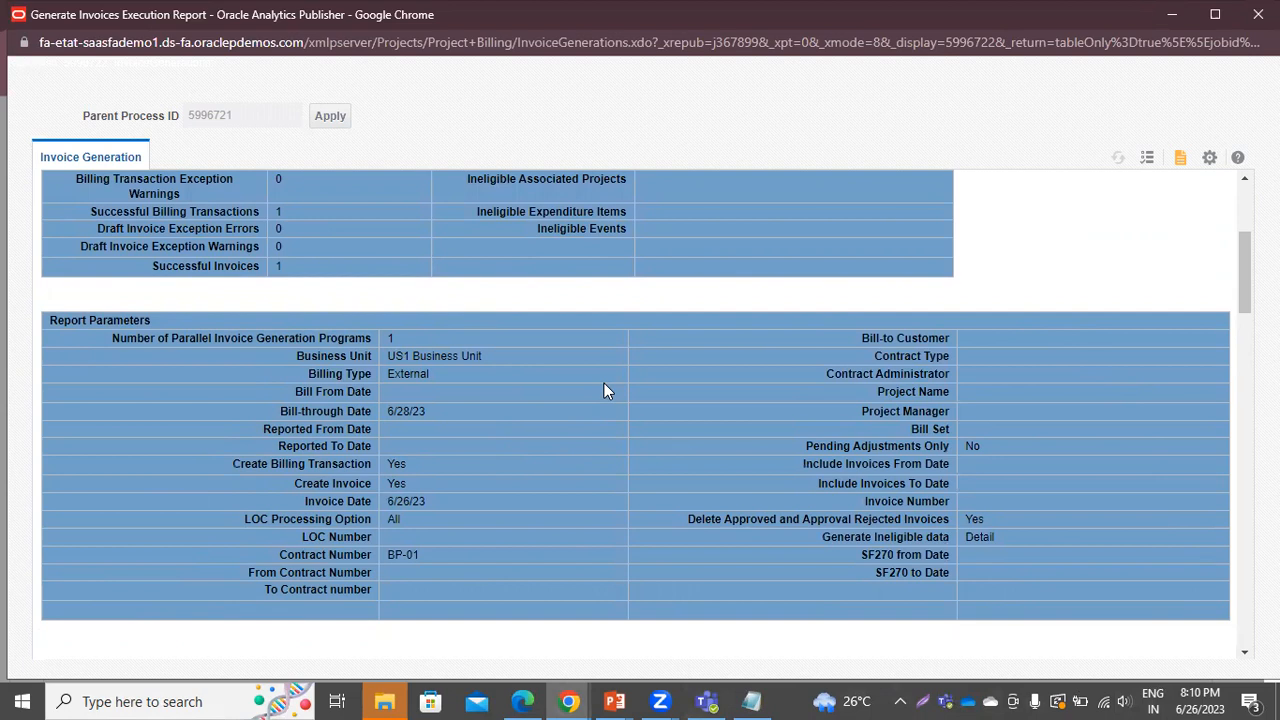
scroll(604, 391, up, 3)
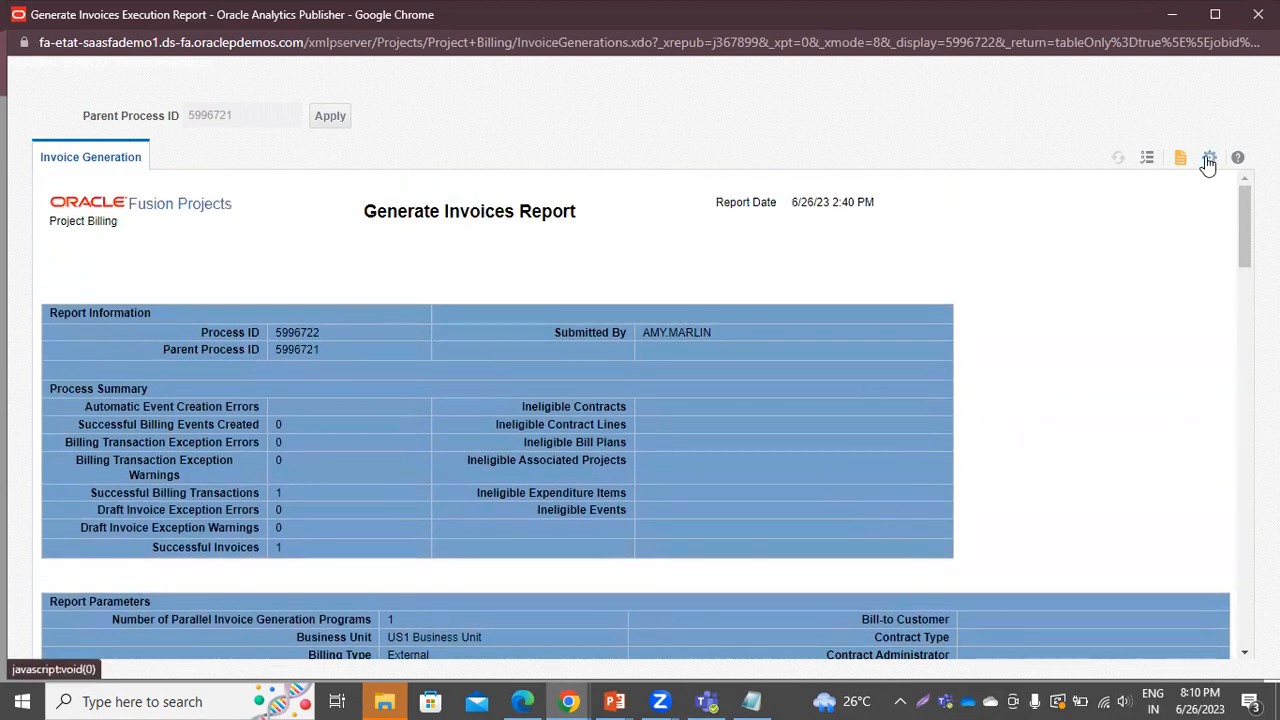
Export the report as PDF, then return to the Overview and close the output dialog
click(1208, 160)
mouse_move(1161, 188)
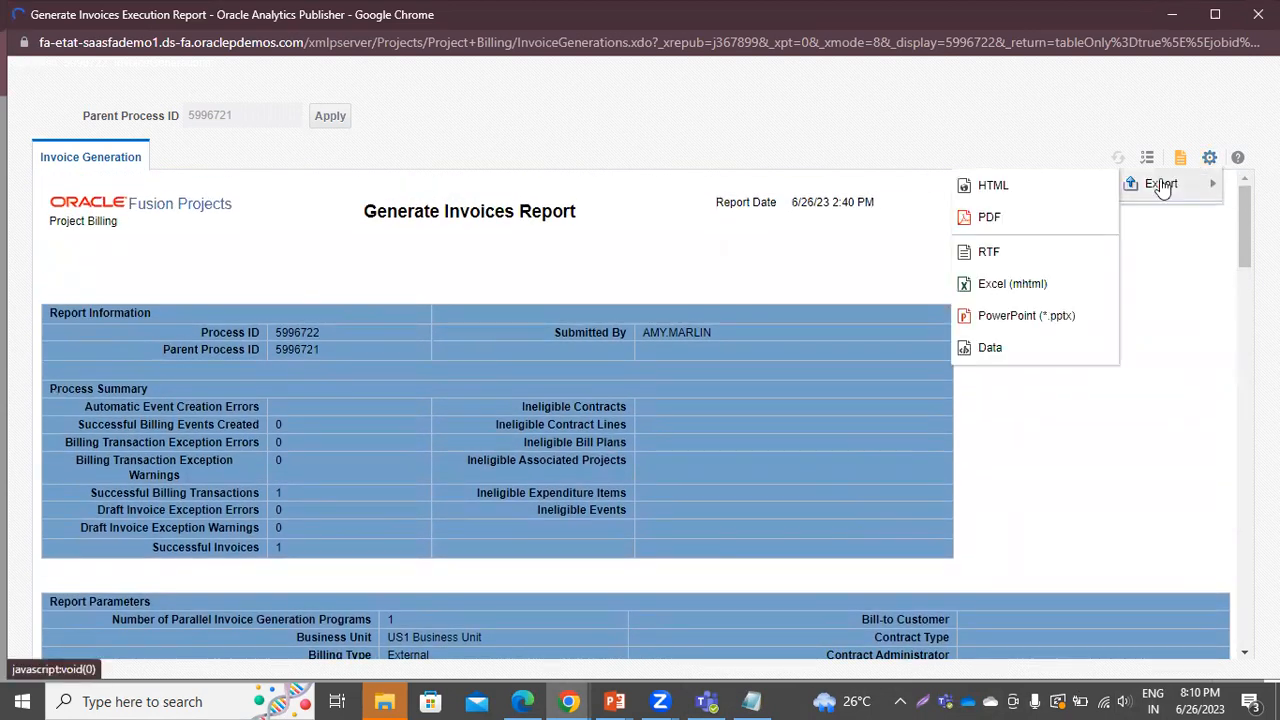
click(1006, 219)
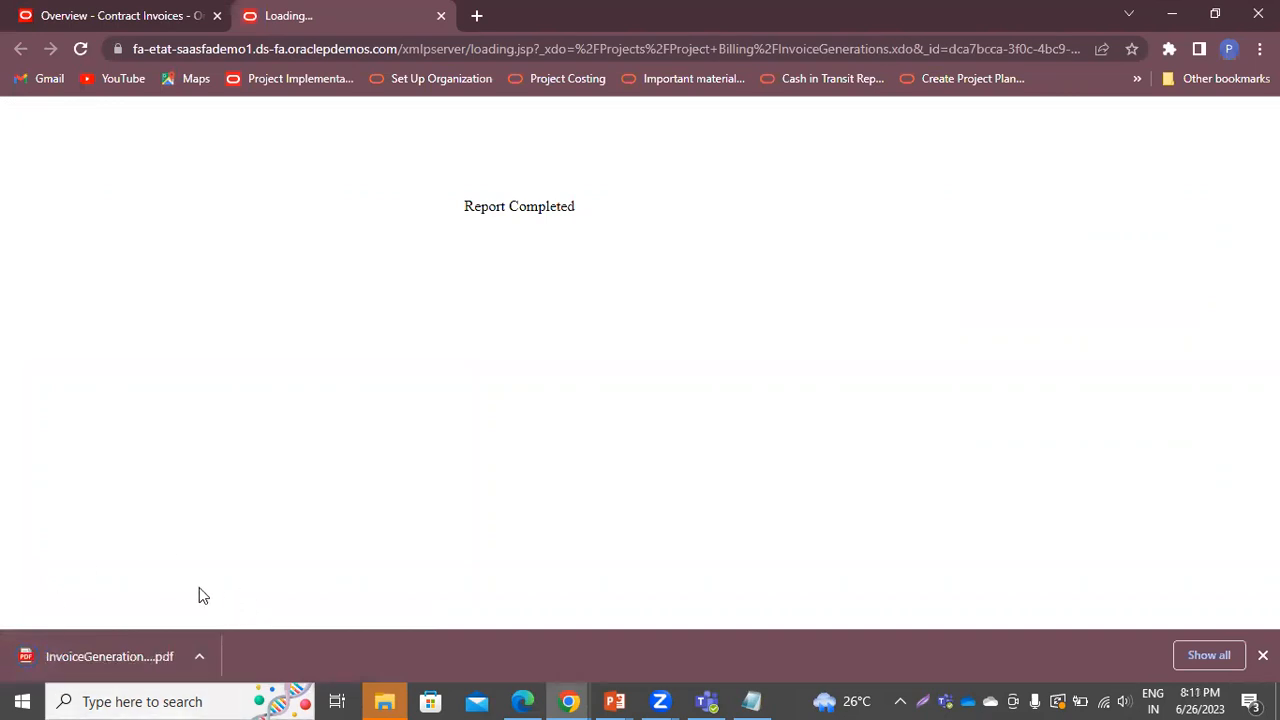
click(128, 13)
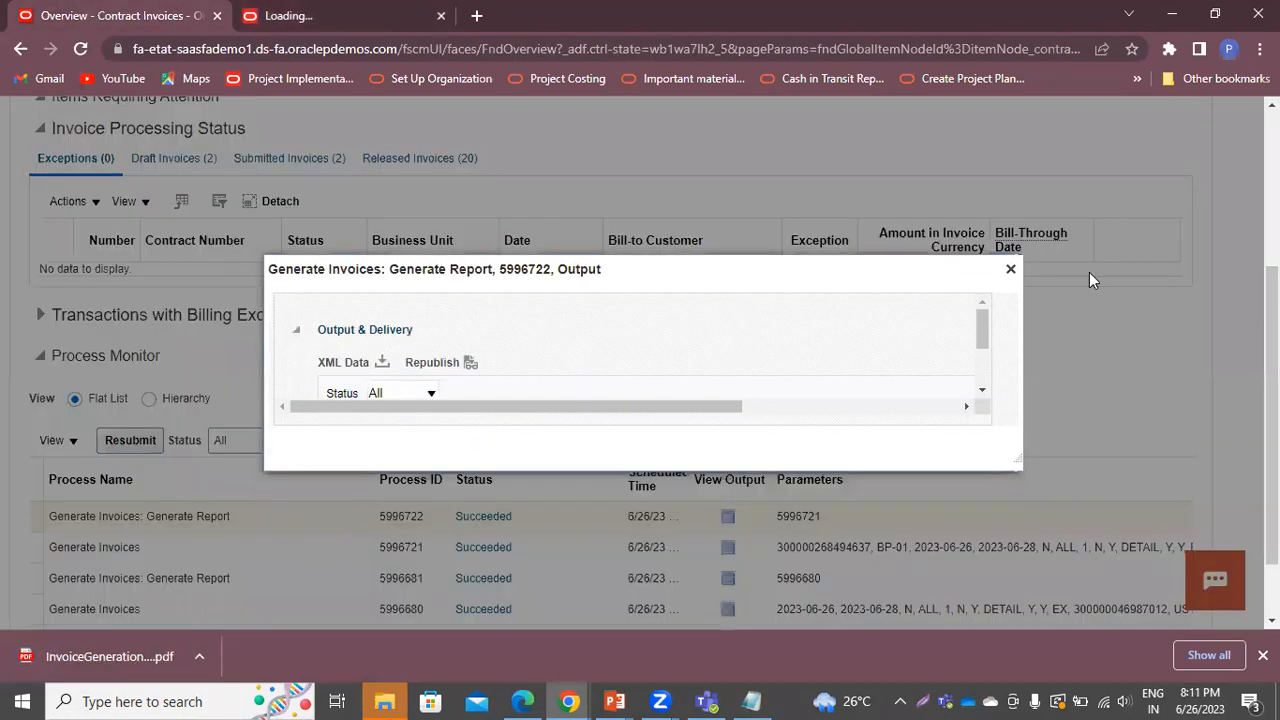
click(1011, 268)
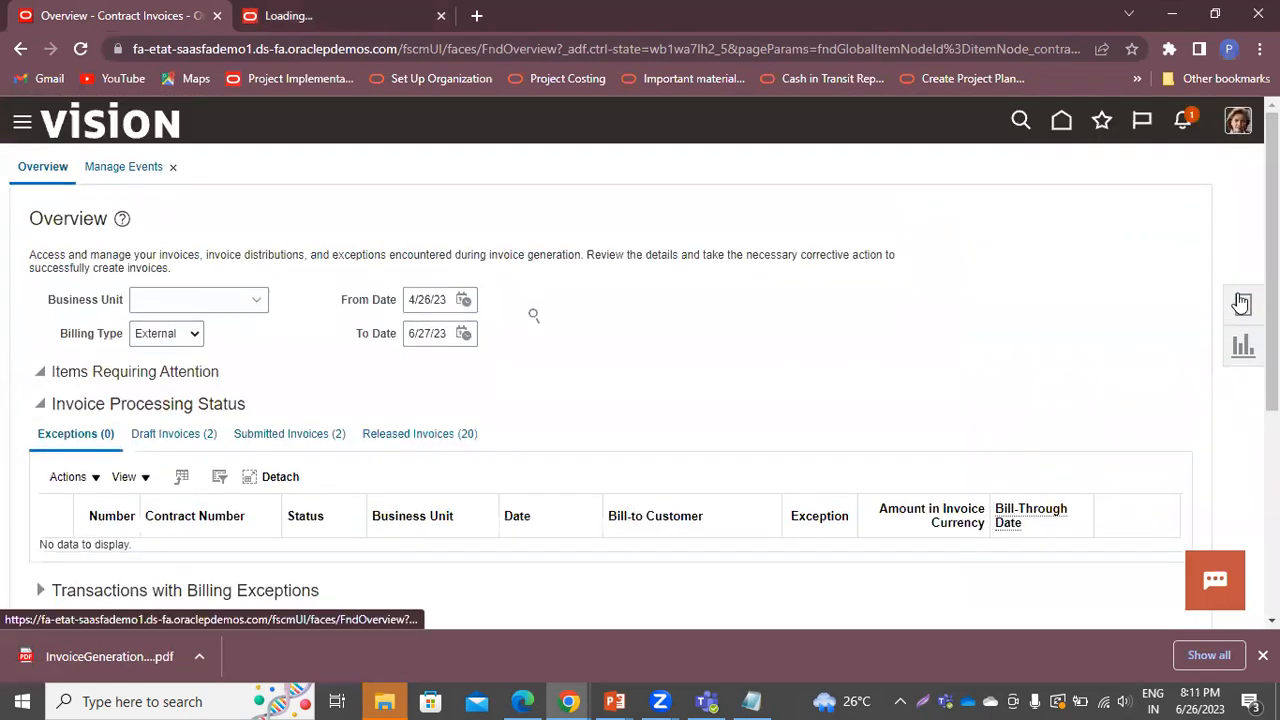
Search Manage Invoices by contract BP-01 to find its 25,000.00 USD draft invoice
click(1241, 303)
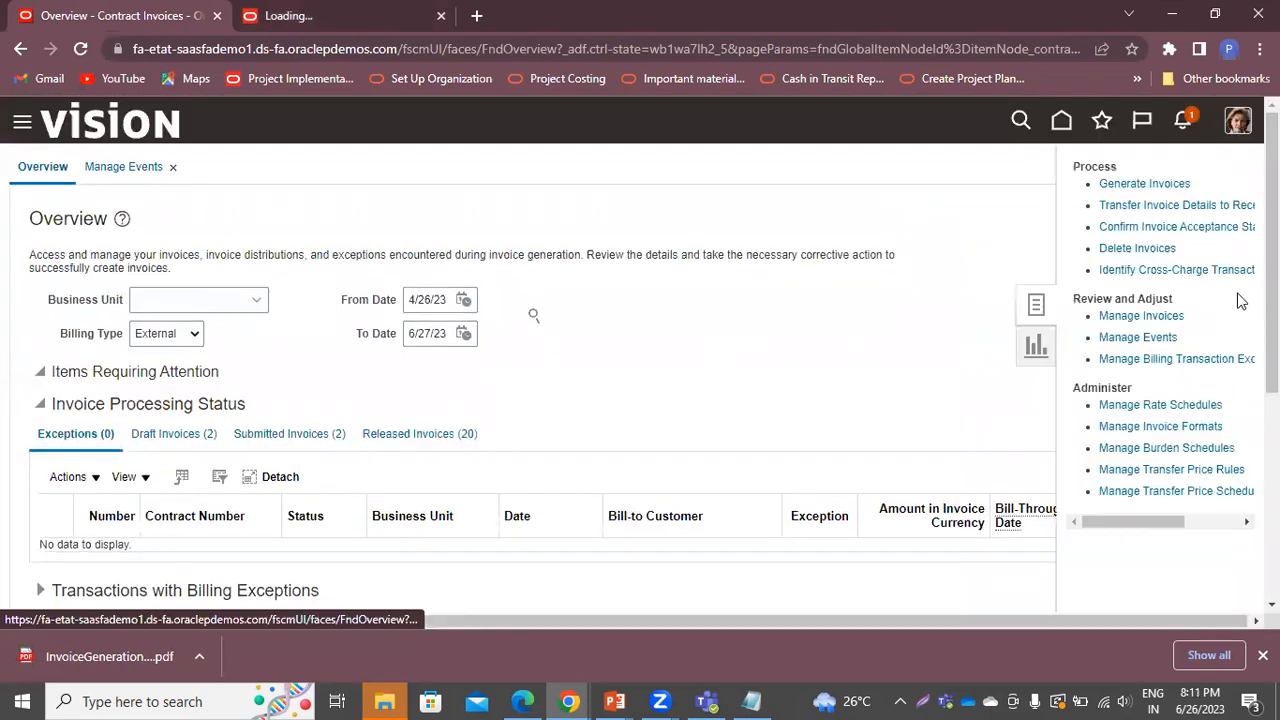
click(1128, 317)
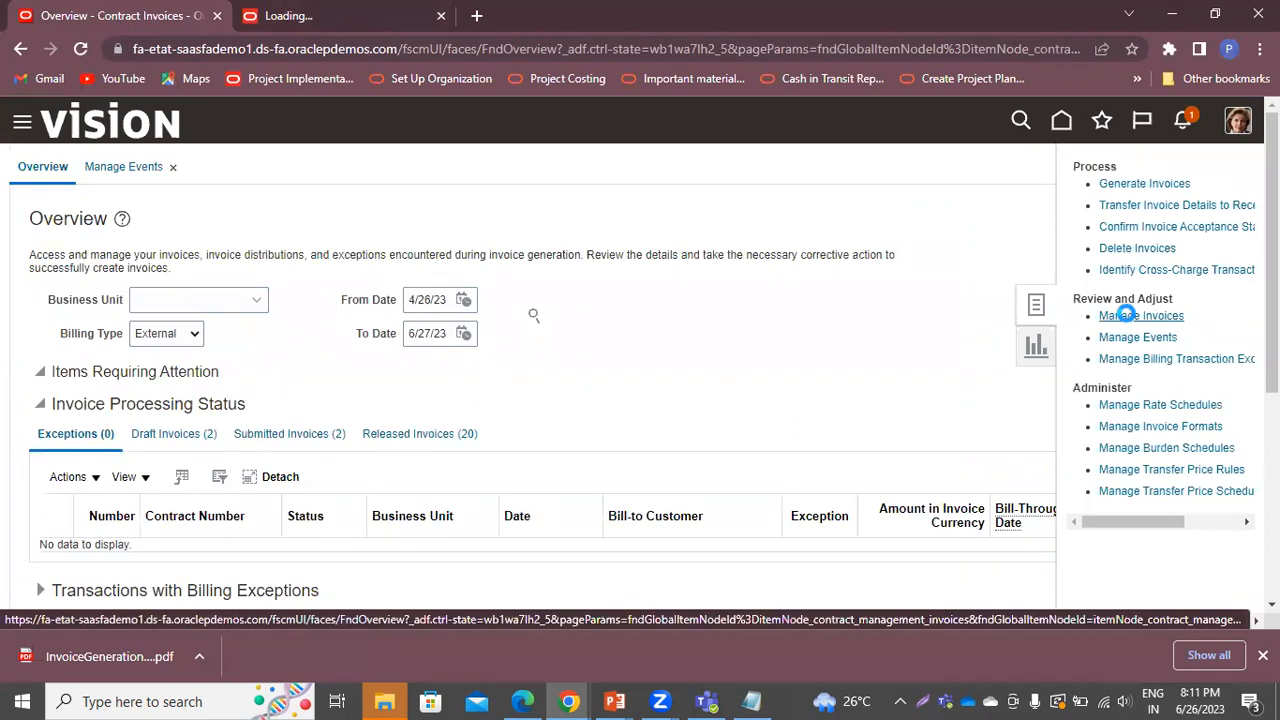
scroll(760, 430, down, 3)
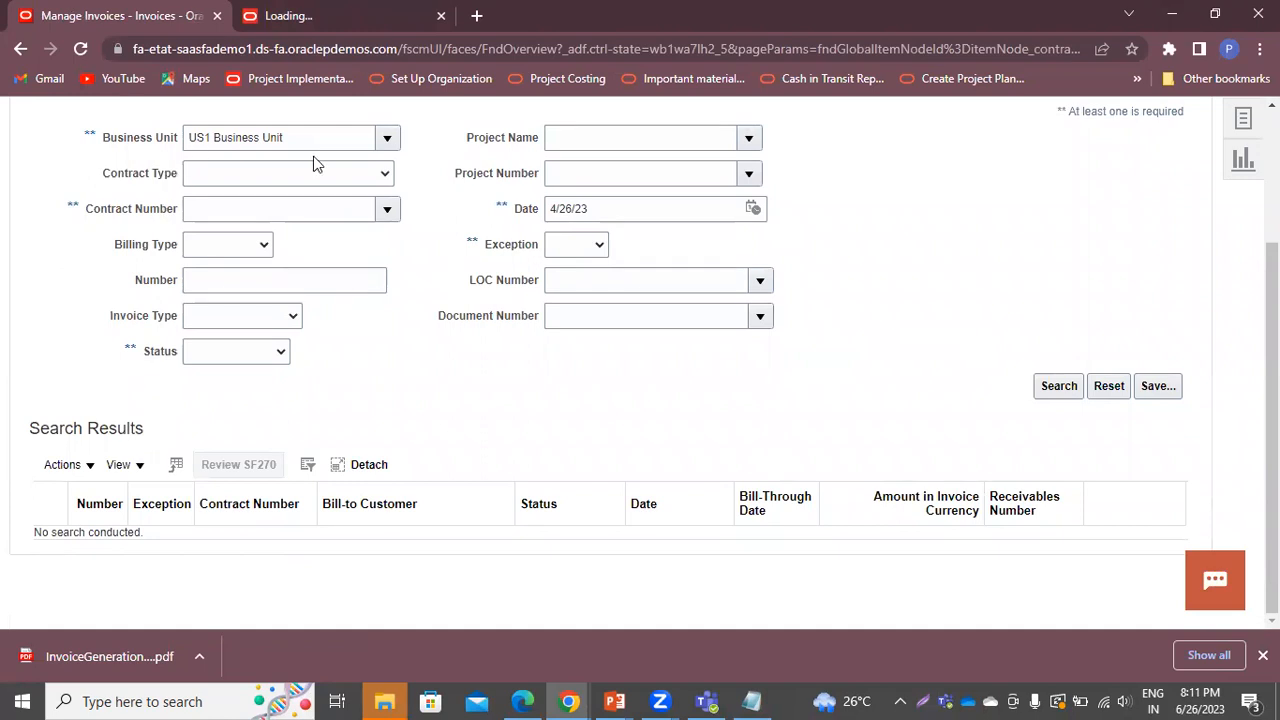
click(343, 207)
text(bp)
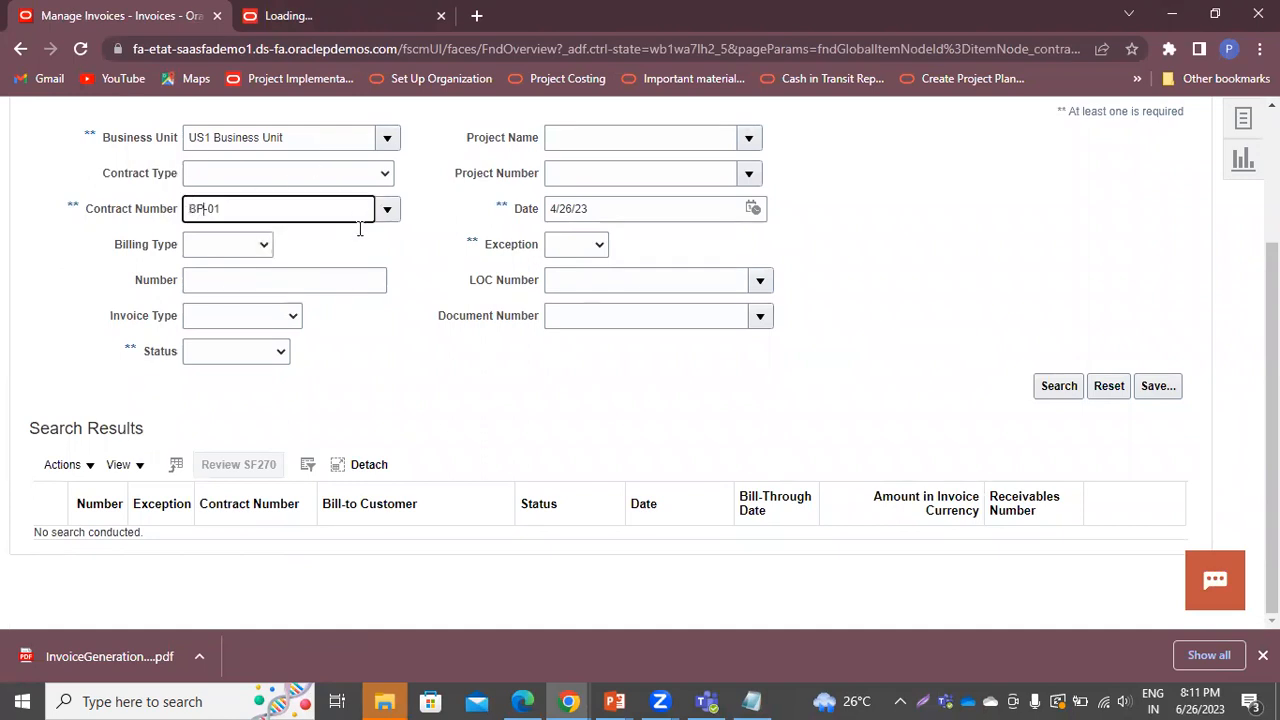
click(1060, 387)
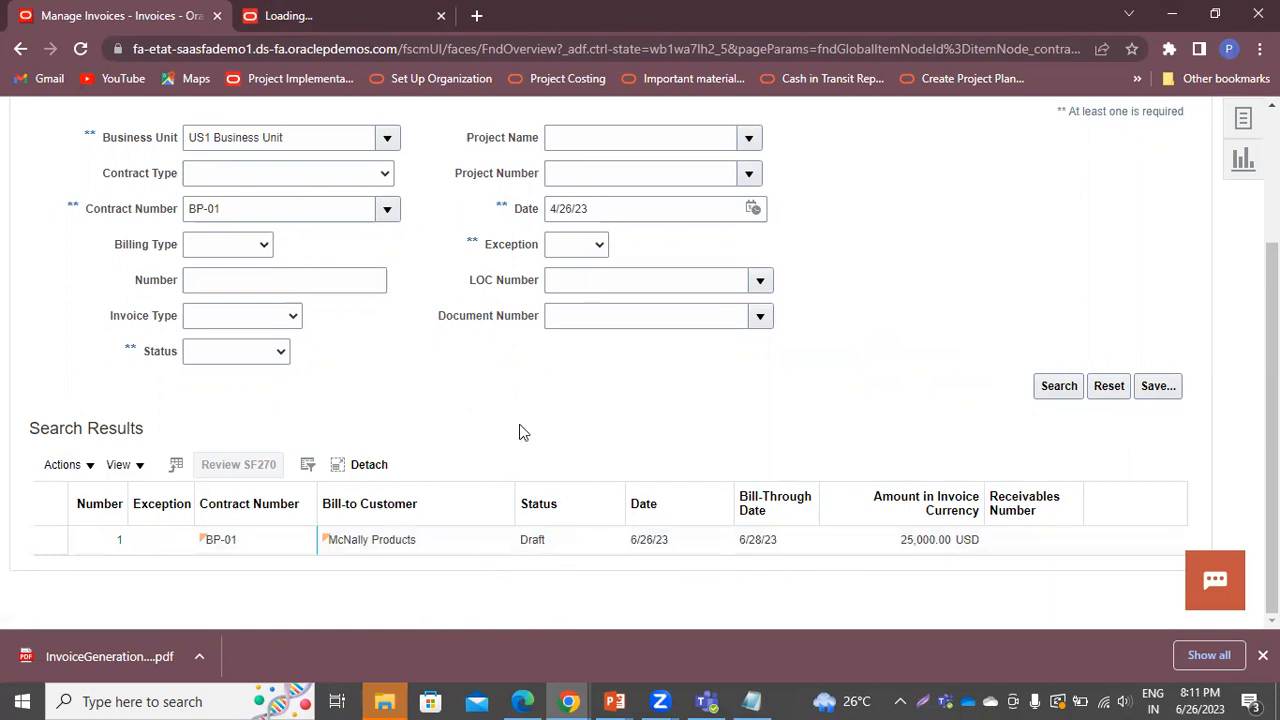
Open draft invoice 1 and inspect its Invoice Distributions and Approval History sections
click(119, 541)
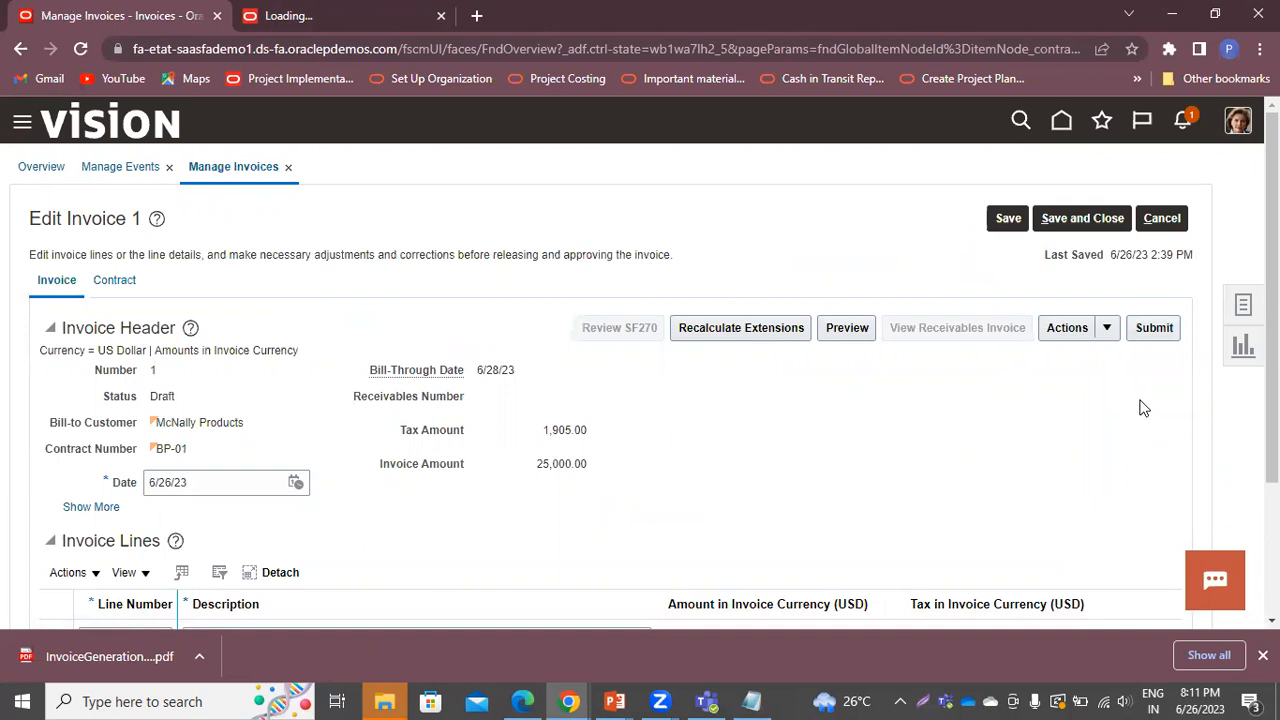
scroll(543, 431, down, 3)
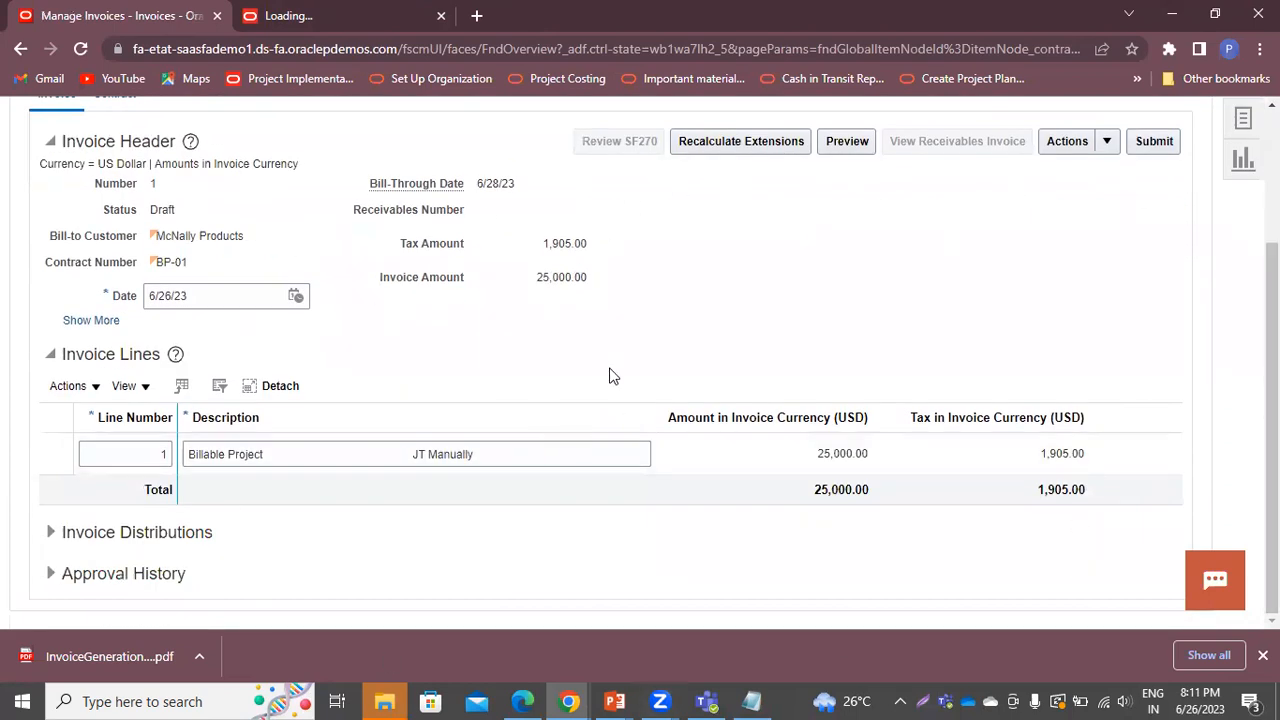
click(56, 540)
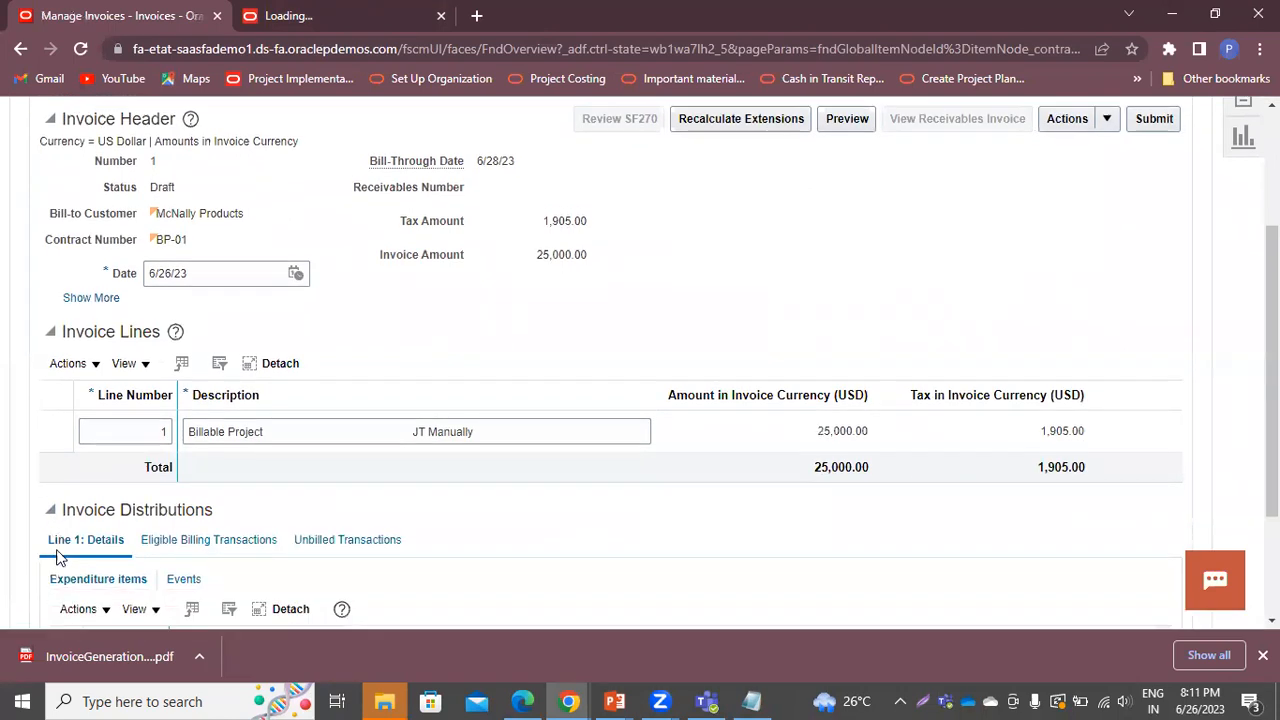
scroll(57, 550, down, 2)
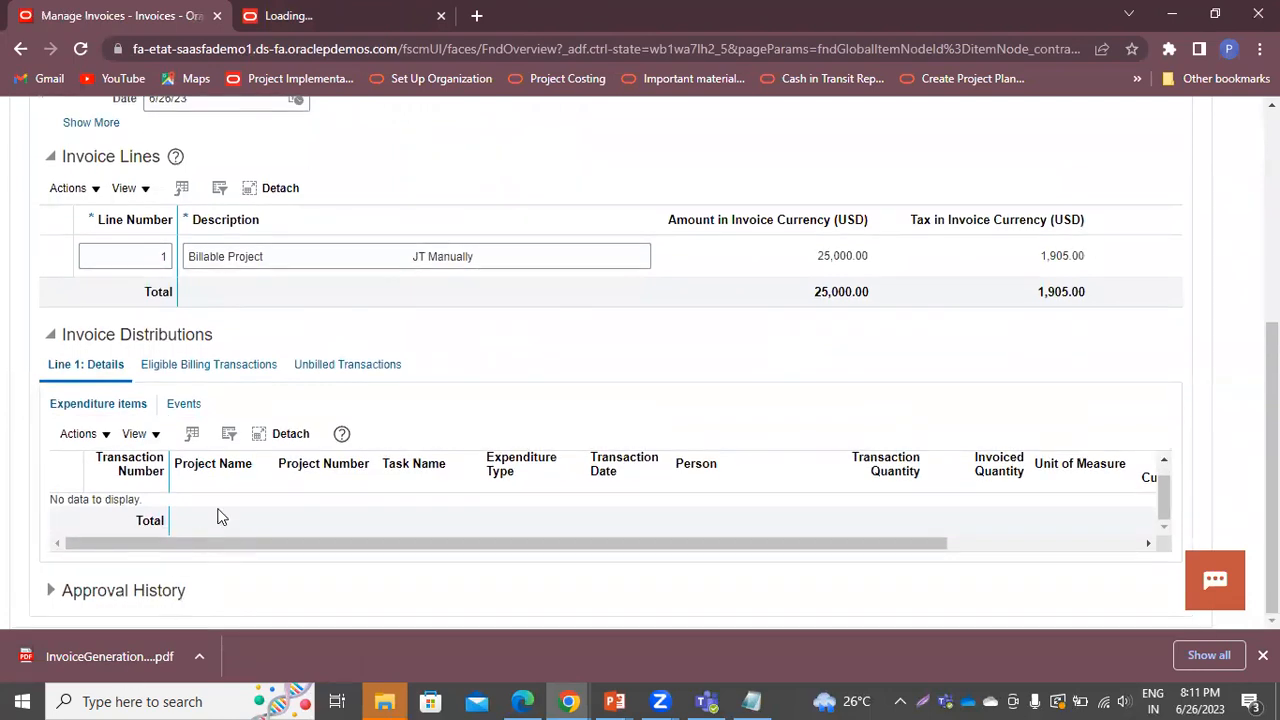
click(50, 592)
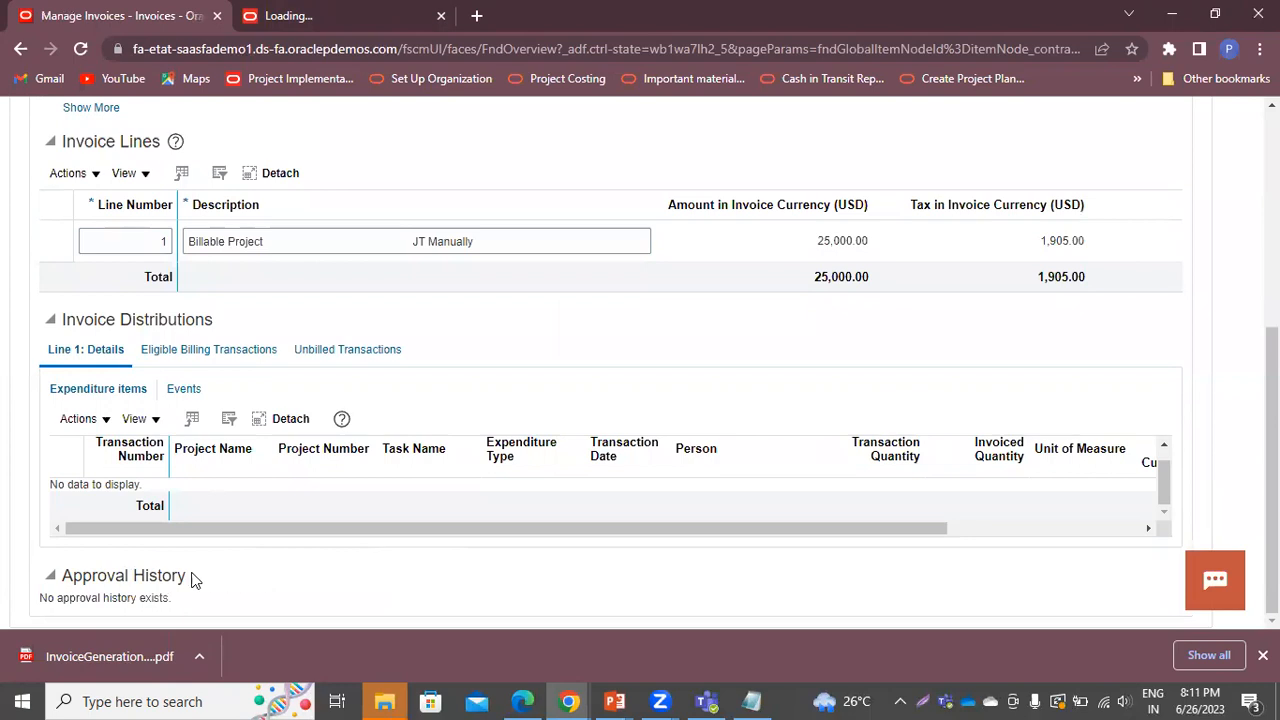
click(52, 578)
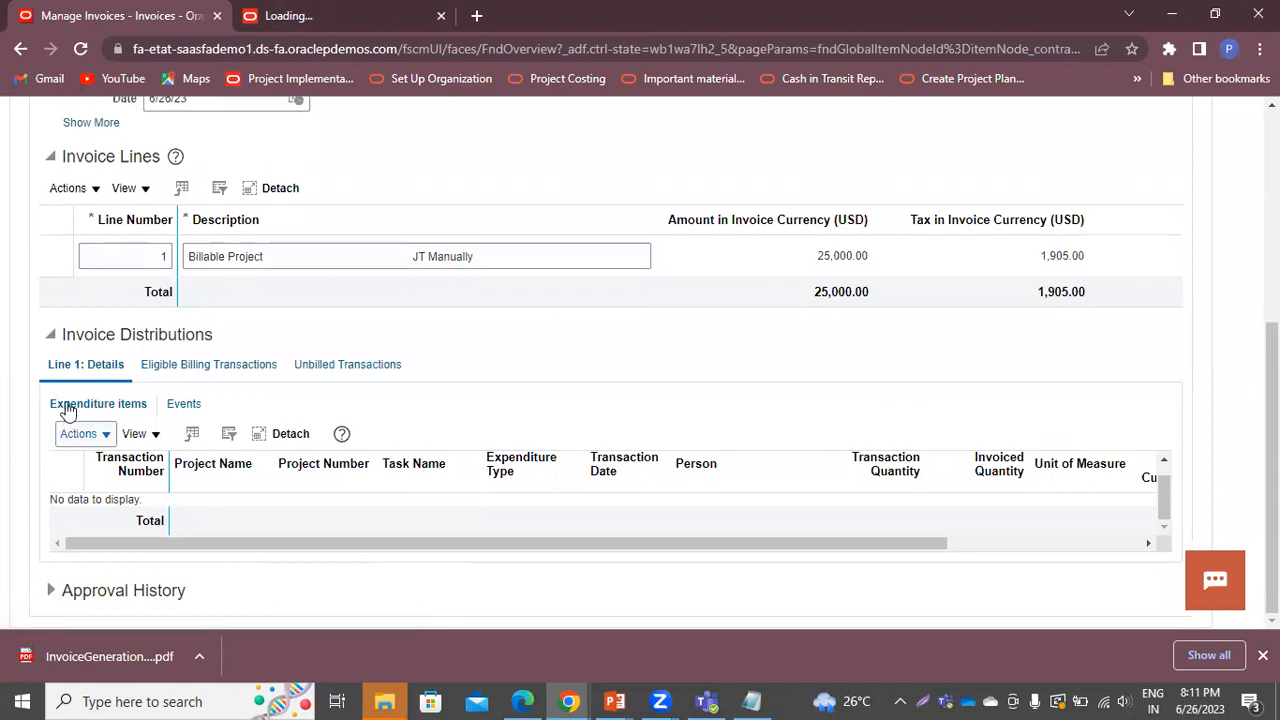
click(50, 338)
scroll(418, 446, up, 4)
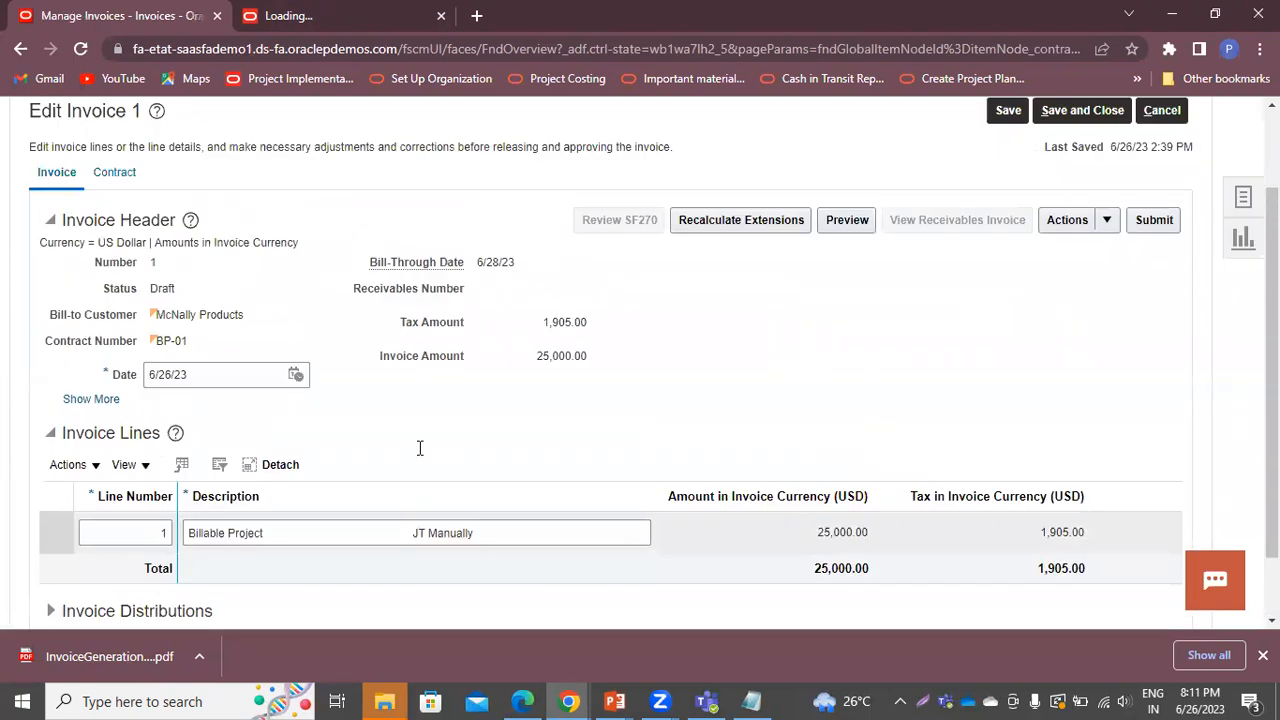
Show invoice 1's Contract tab and its limits: 50,000.00 funded, 25,000.00 consumed, 25,000.00 available
click(118, 280)
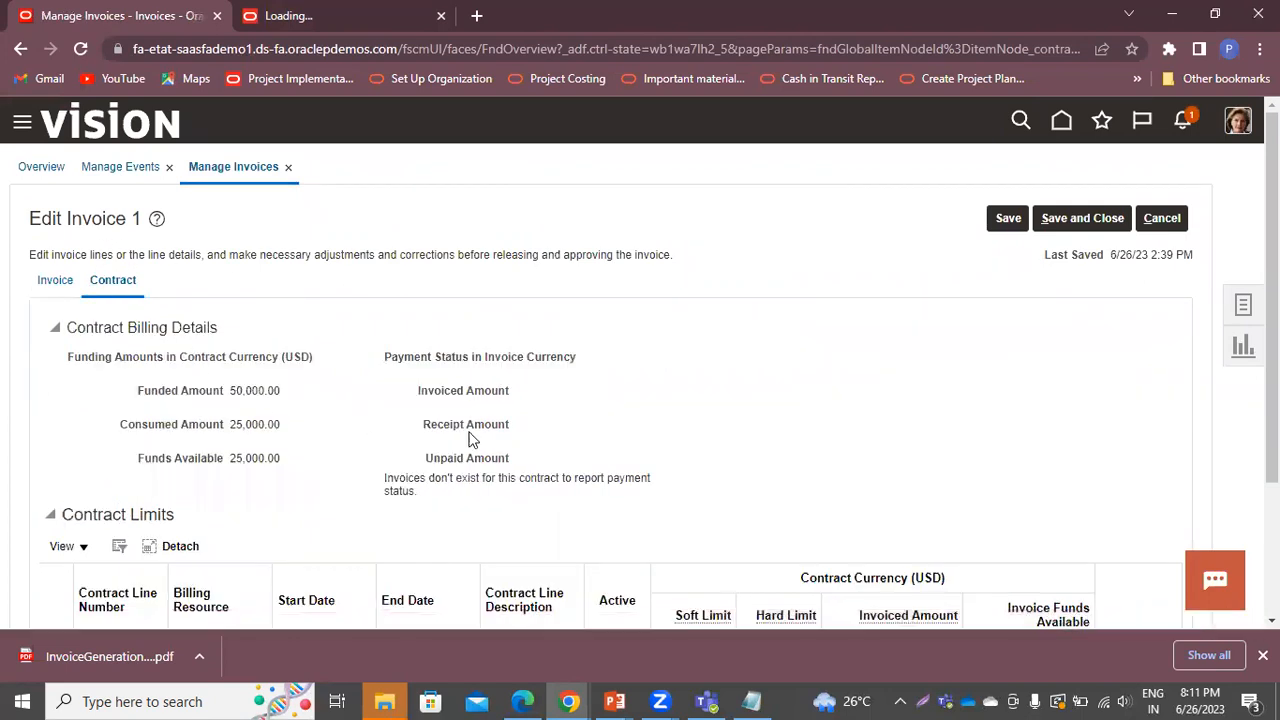
scroll(512, 430, down, 1)
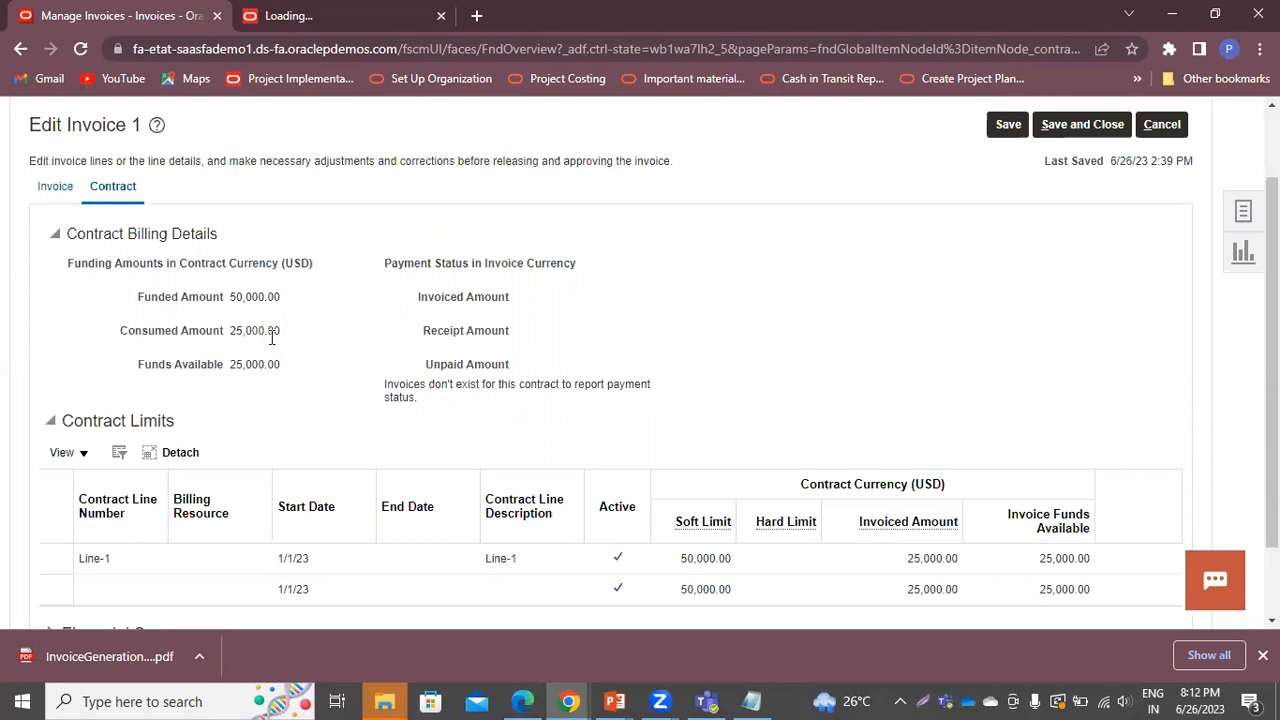
Return from the Contract tab to invoice 1's header: 25,000.00 amount, 1,905.00 tax
scroll(700, 516, down, 1)
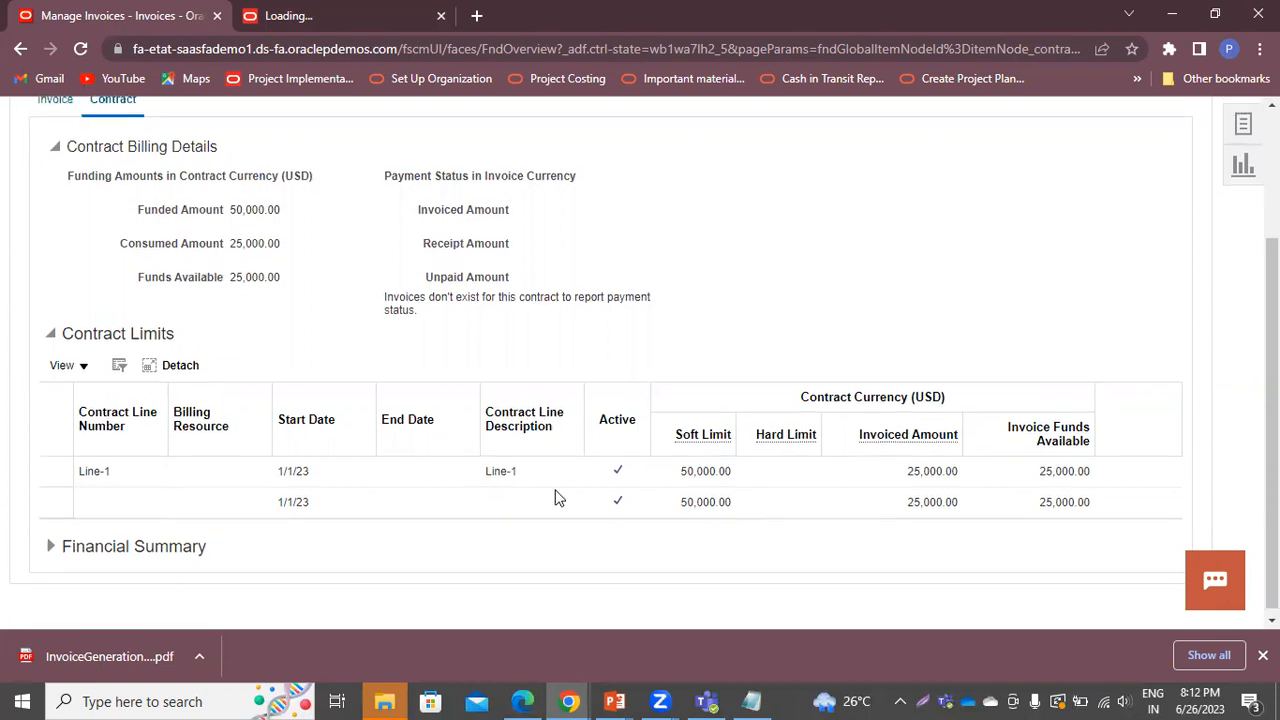
scroll(560, 498, up, 3)
click(45, 287)
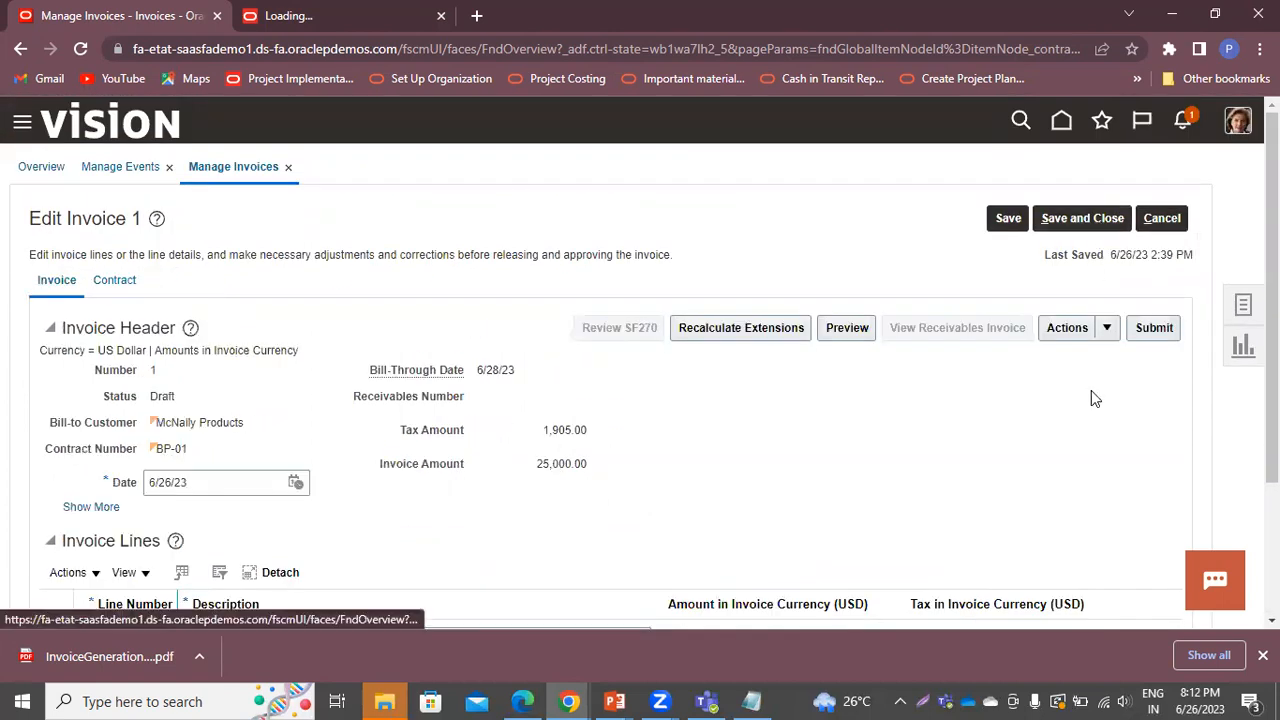
Submit draft invoice 1 for approval, then reopen it from Search Results and approve it
click(1158, 333)
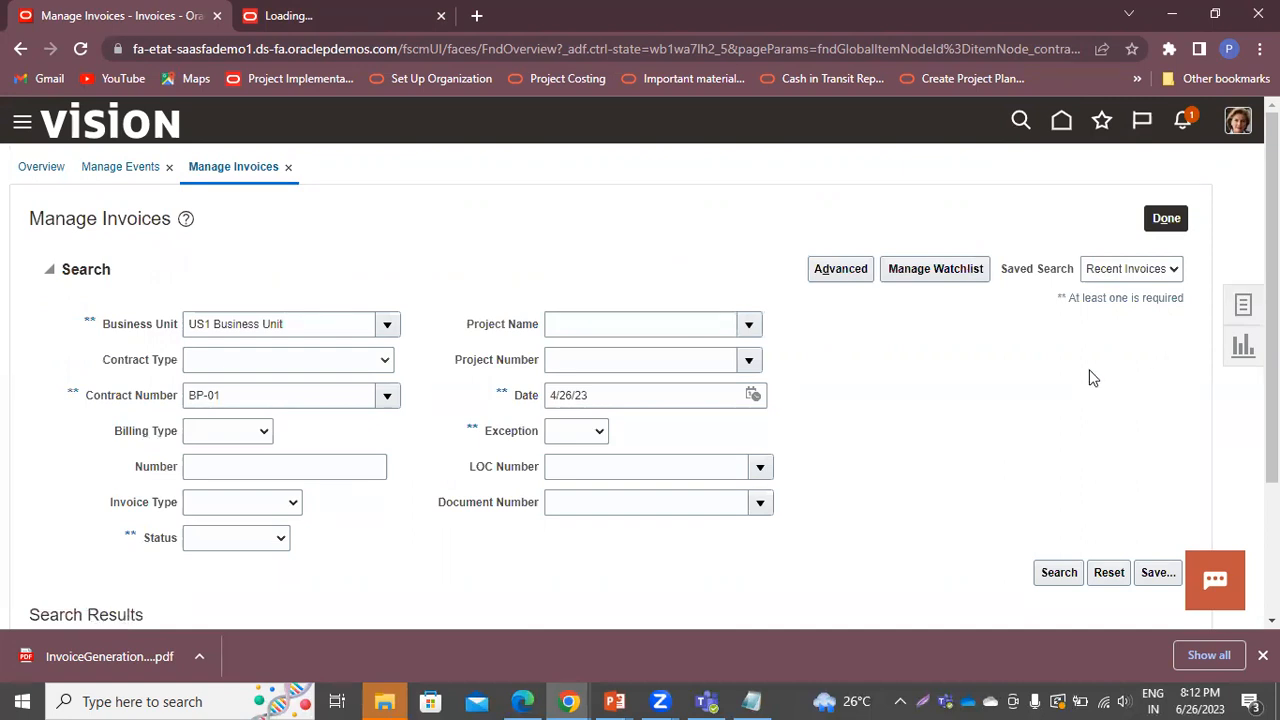
scroll(1092, 378, down, 3)
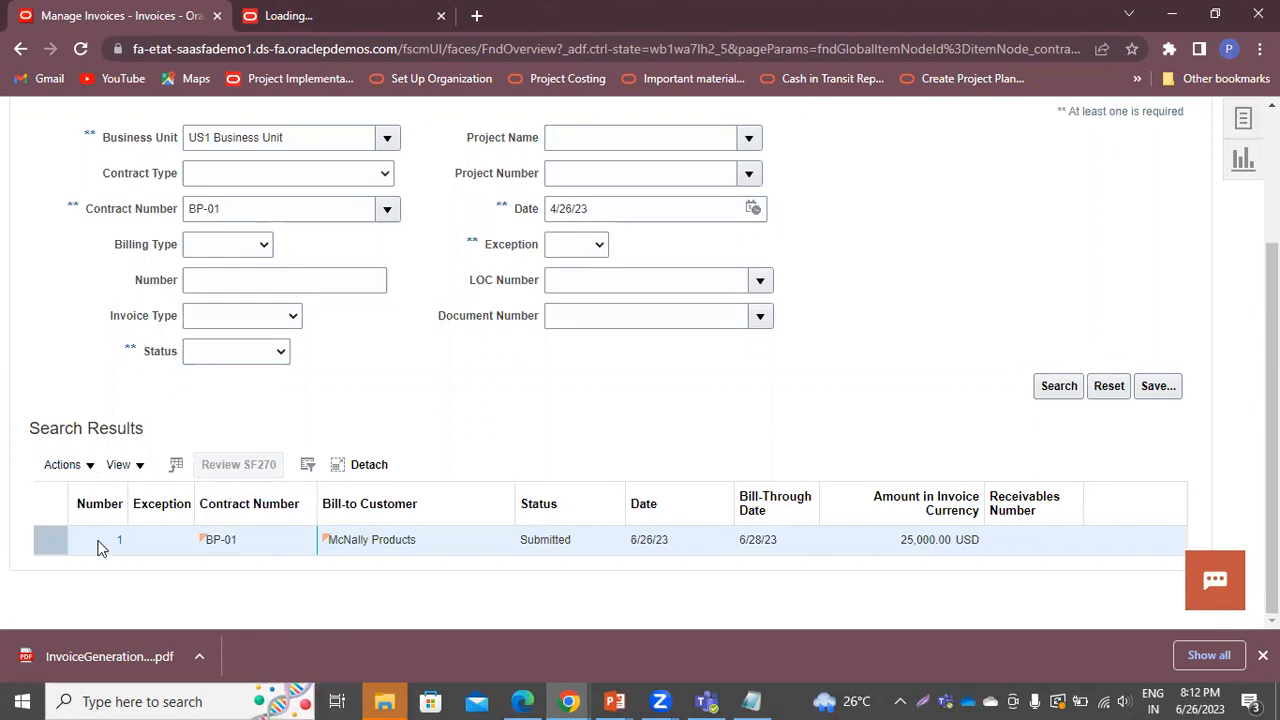
click(120, 540)
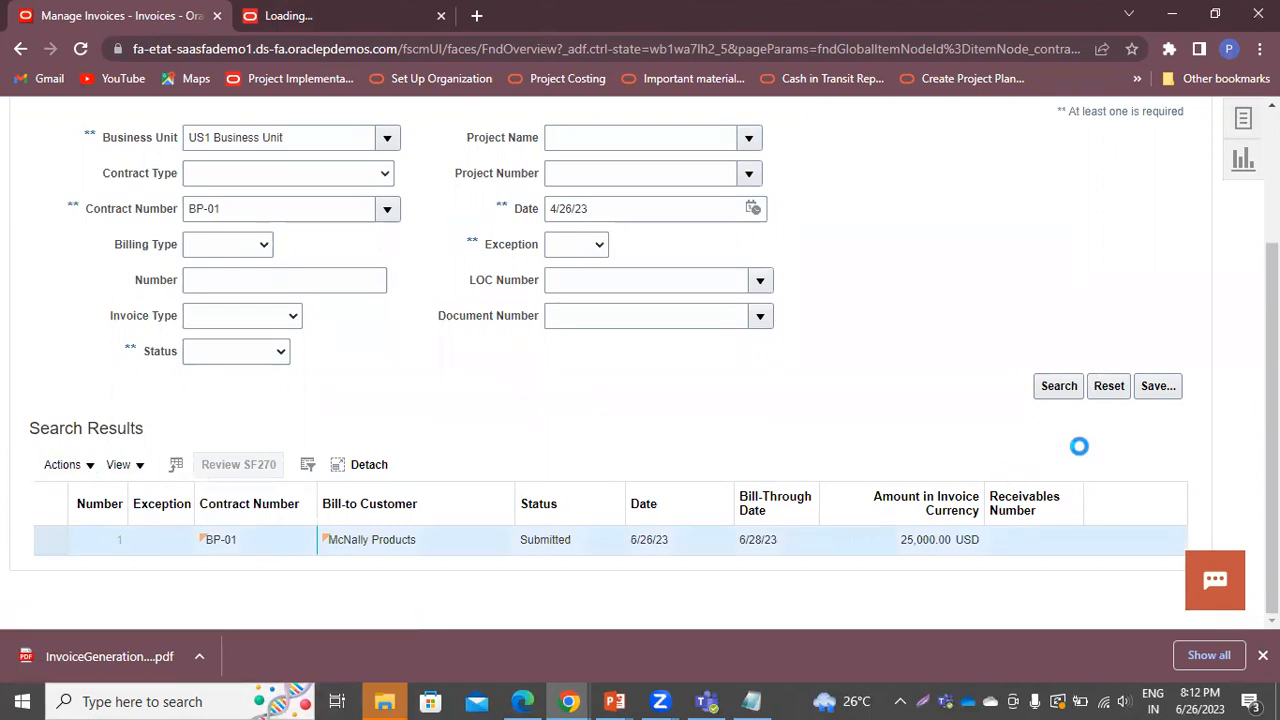
click(1150, 328)
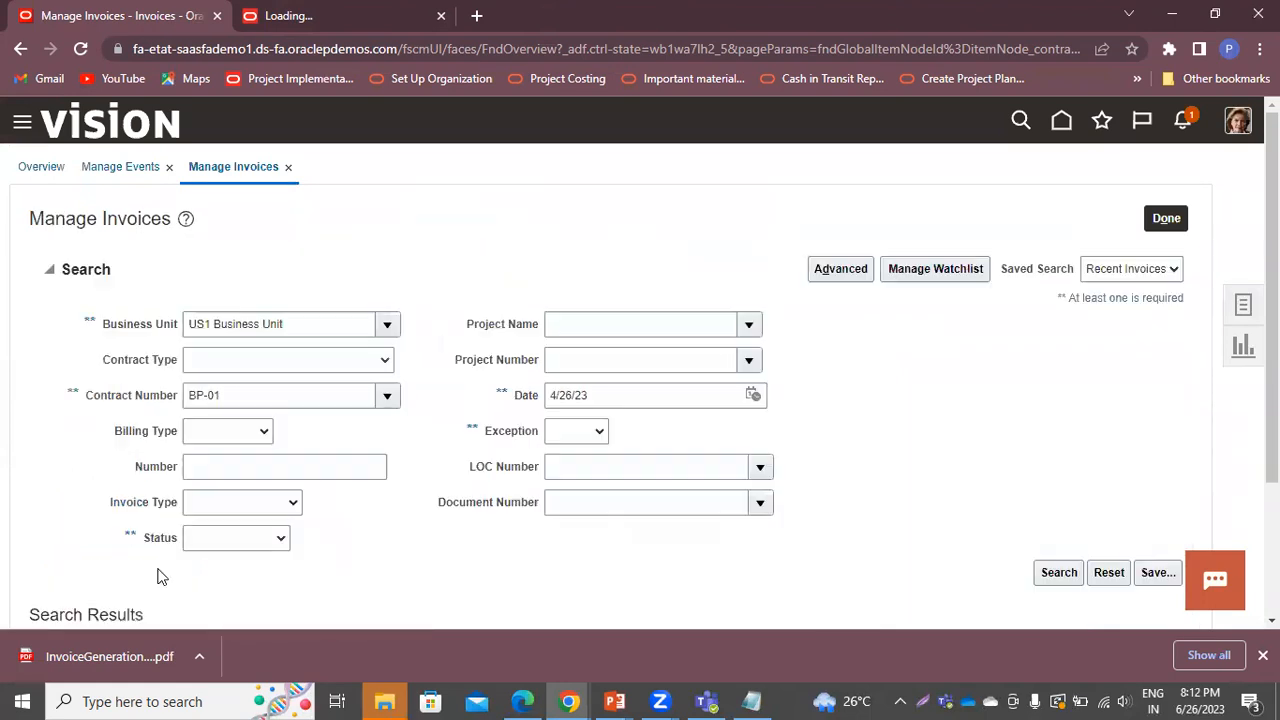
Release approved invoice 1 to Receivables with receivables number AR-12345
scroll(160, 572, down, 3)
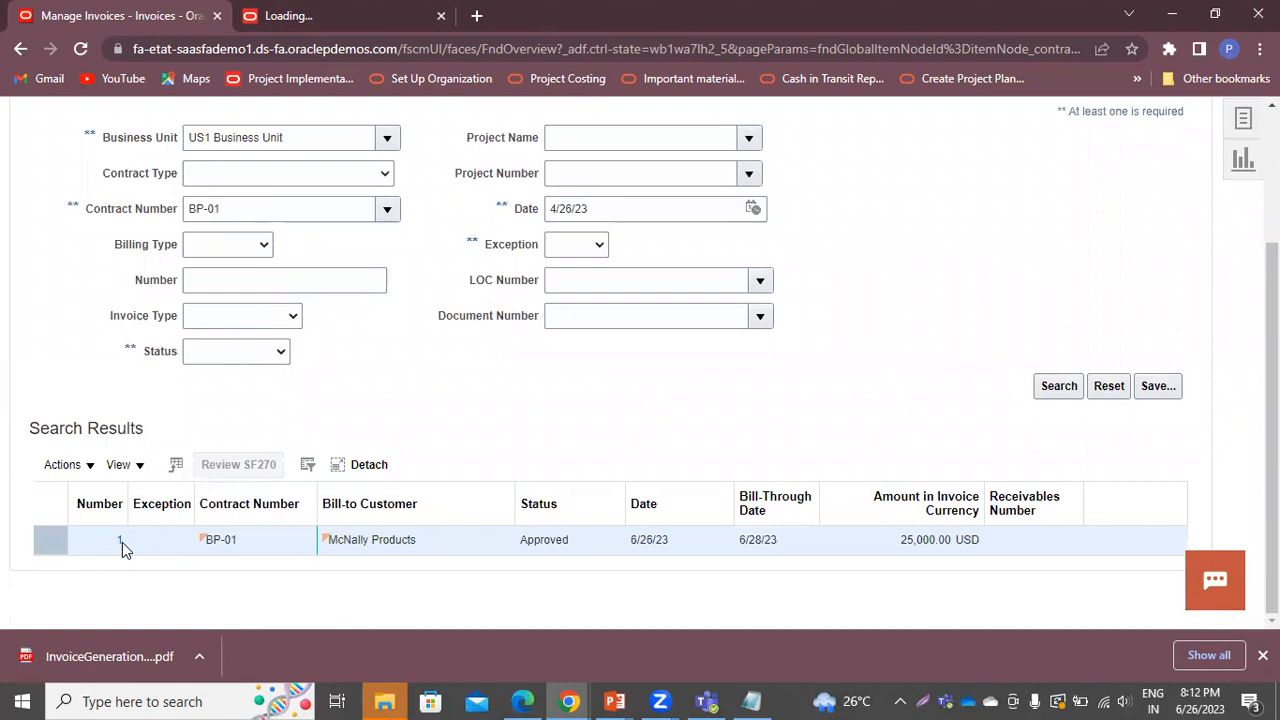
click(132, 540)
click(1158, 330)
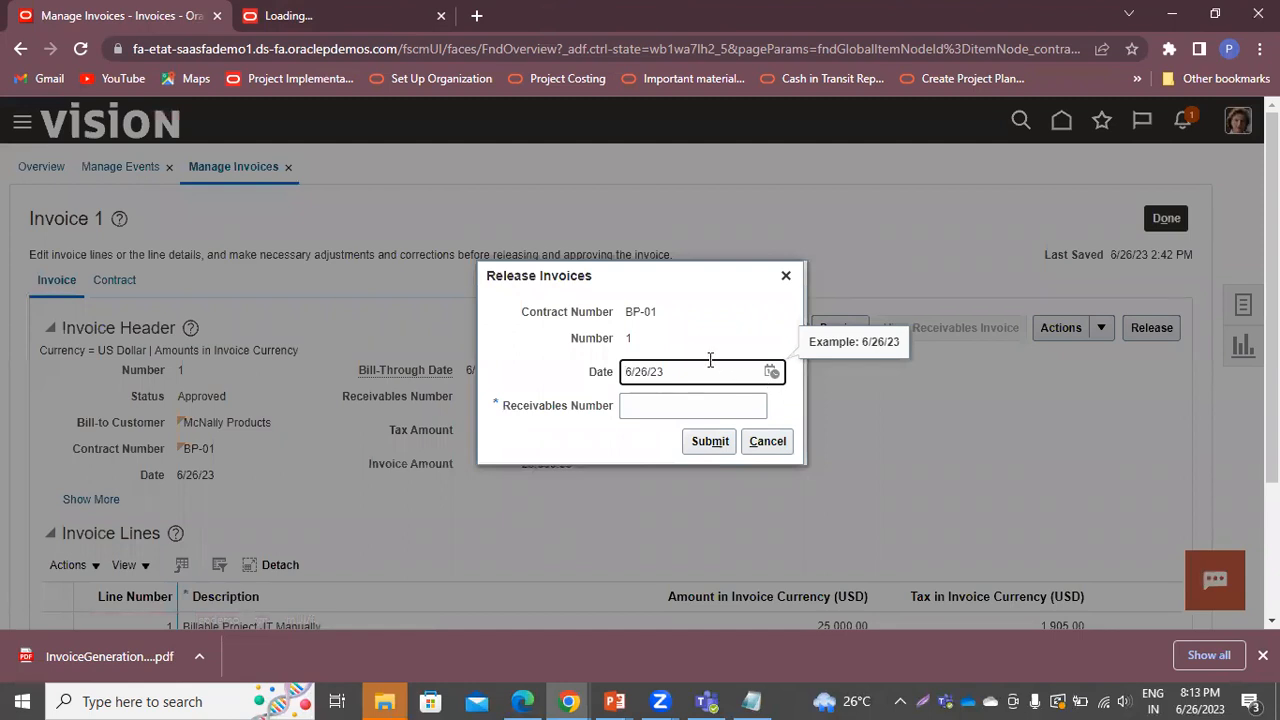
click(646, 408)
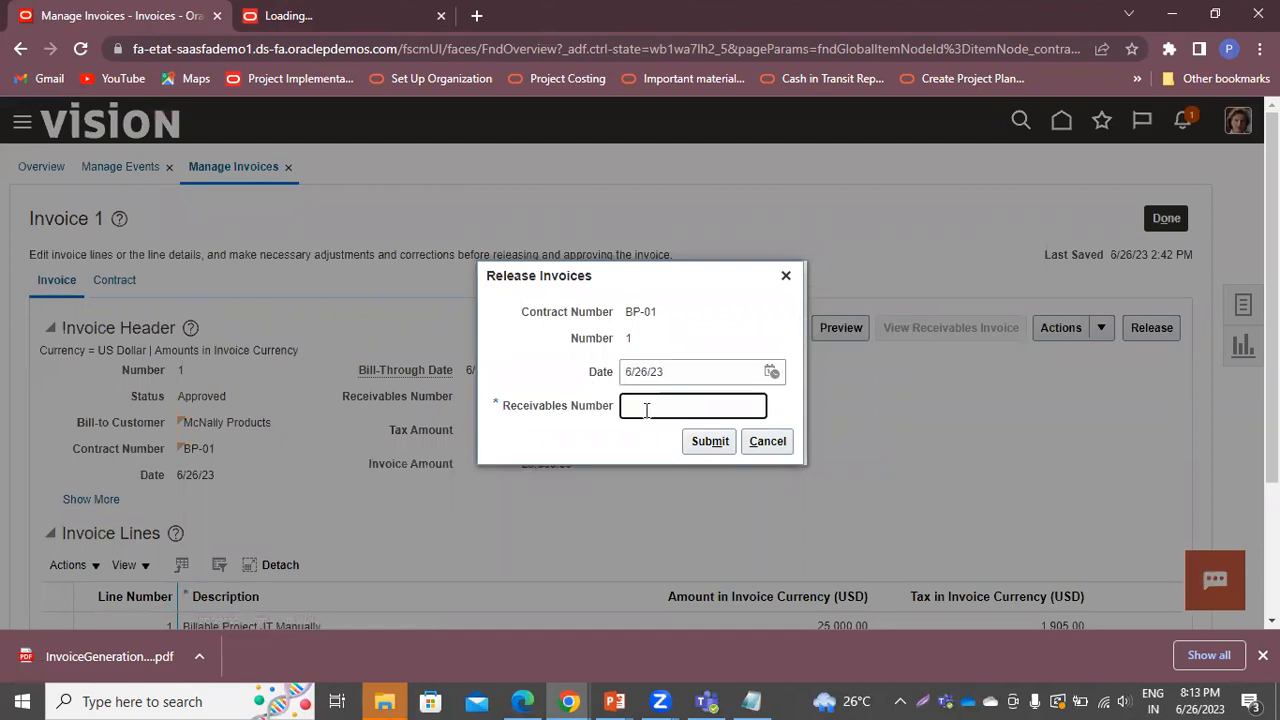
text(AR-12345)
click(714, 446)
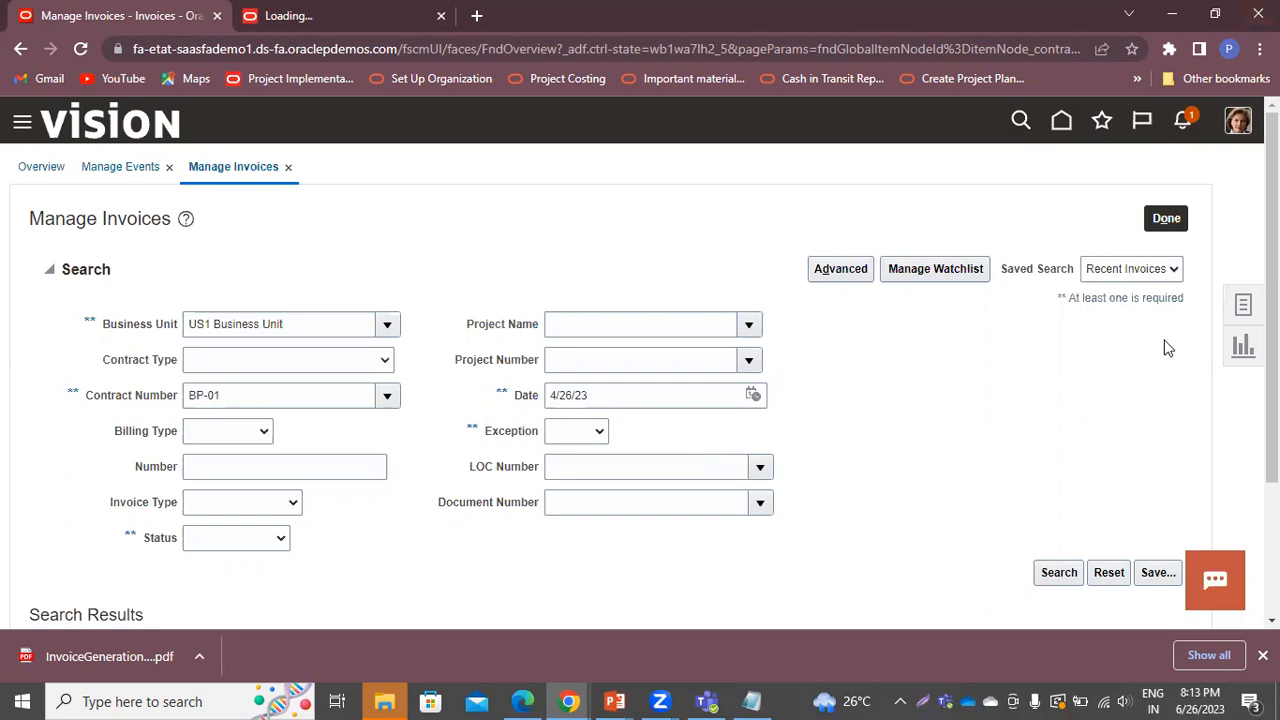
Run Transfer Invoice Details to Receivables for contract BP-01 and acknowledge process 5996729
click(1243, 305)
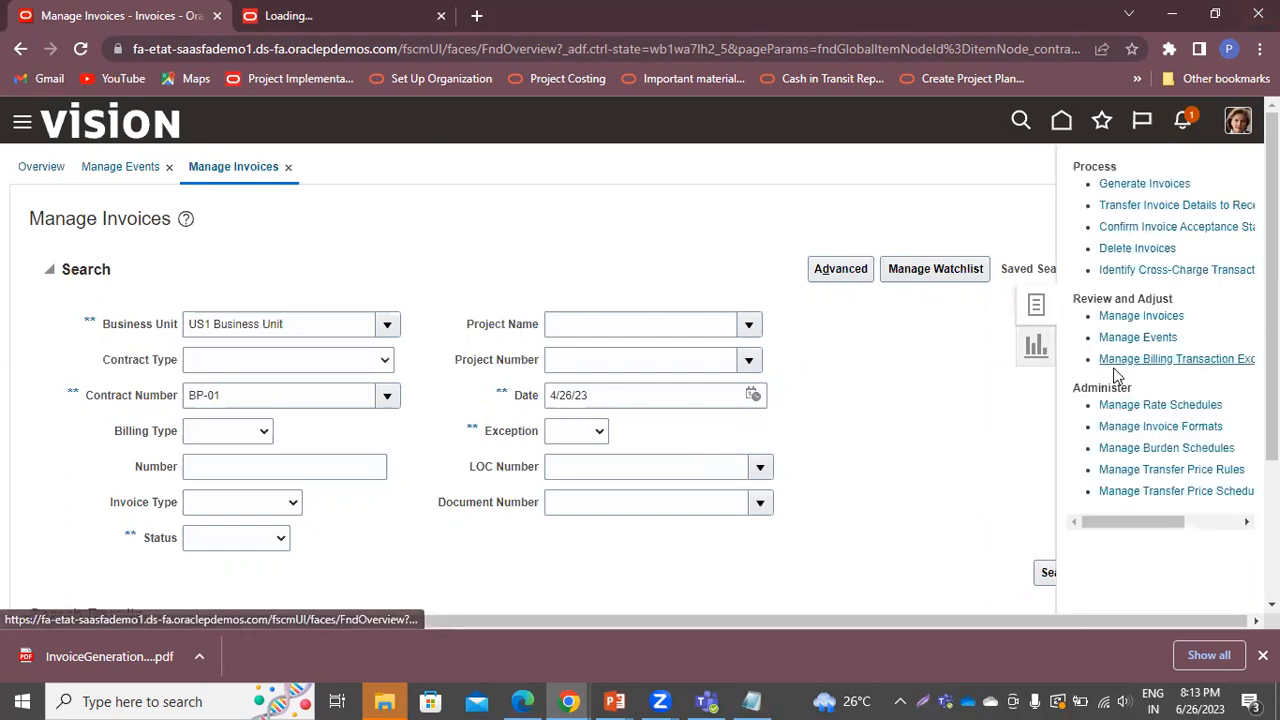
click(1141, 207)
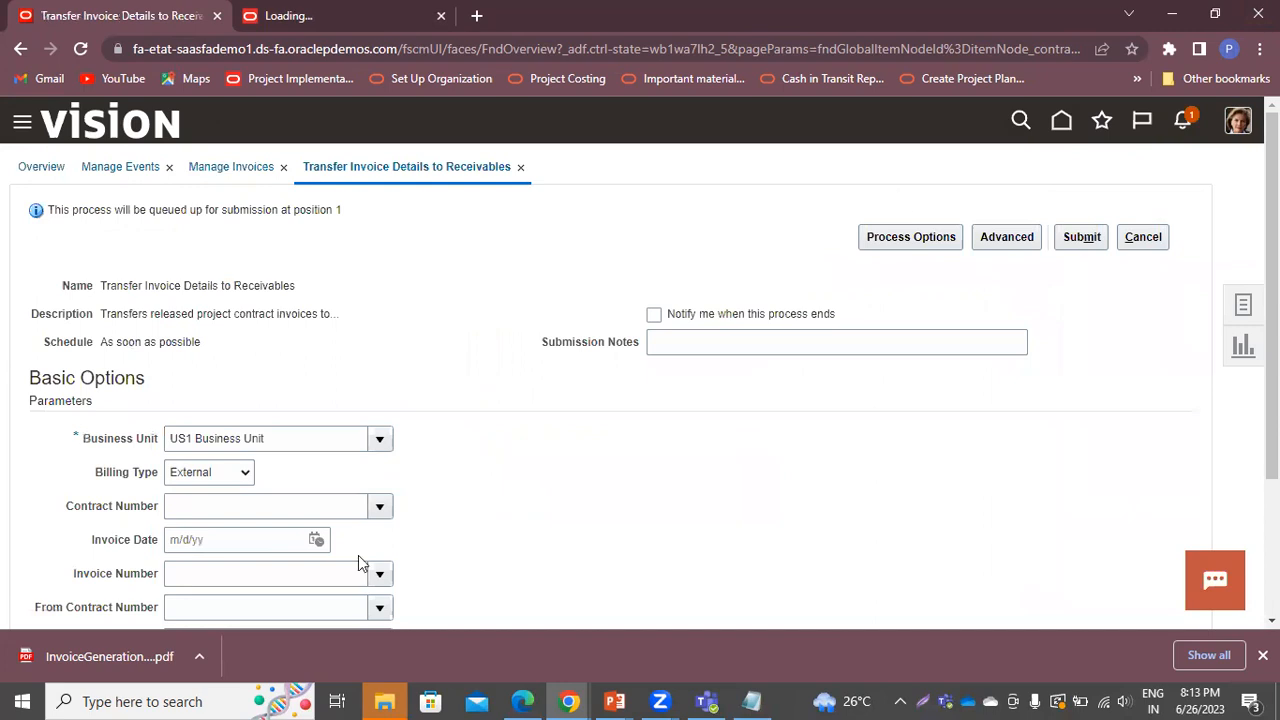
scroll(358, 556, down, 2)
click(299, 317)
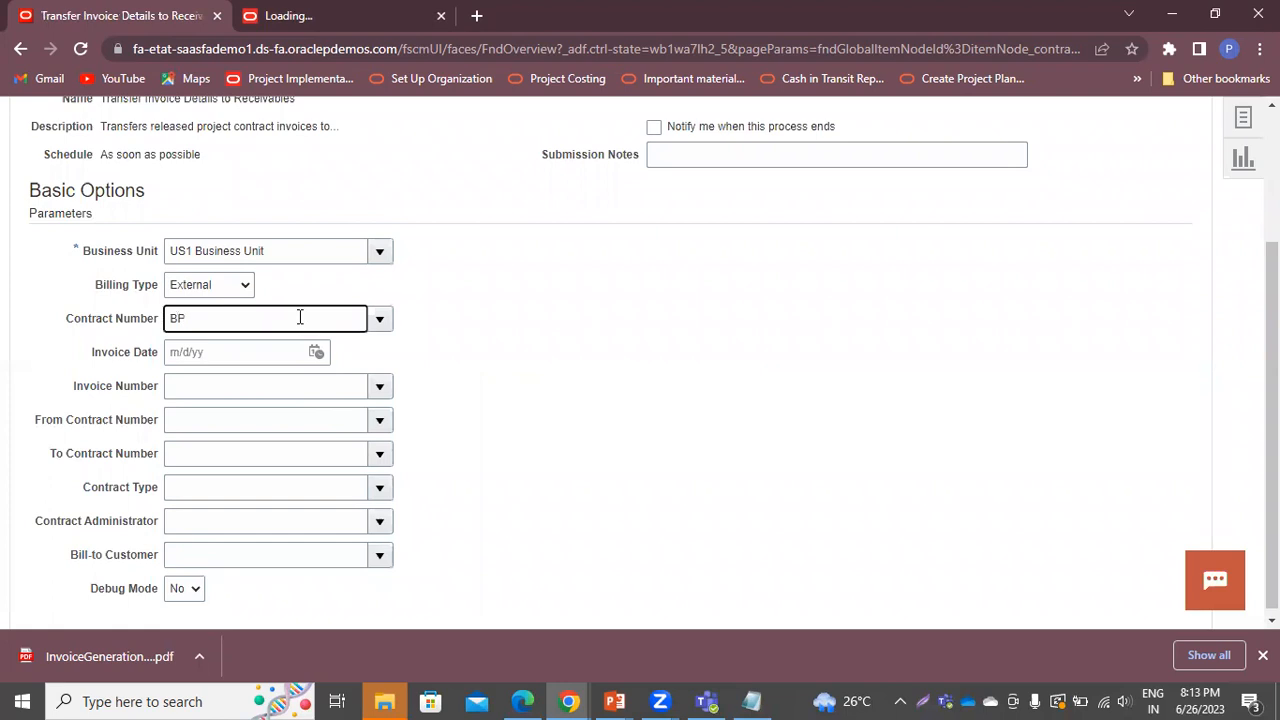
text(BP-01)
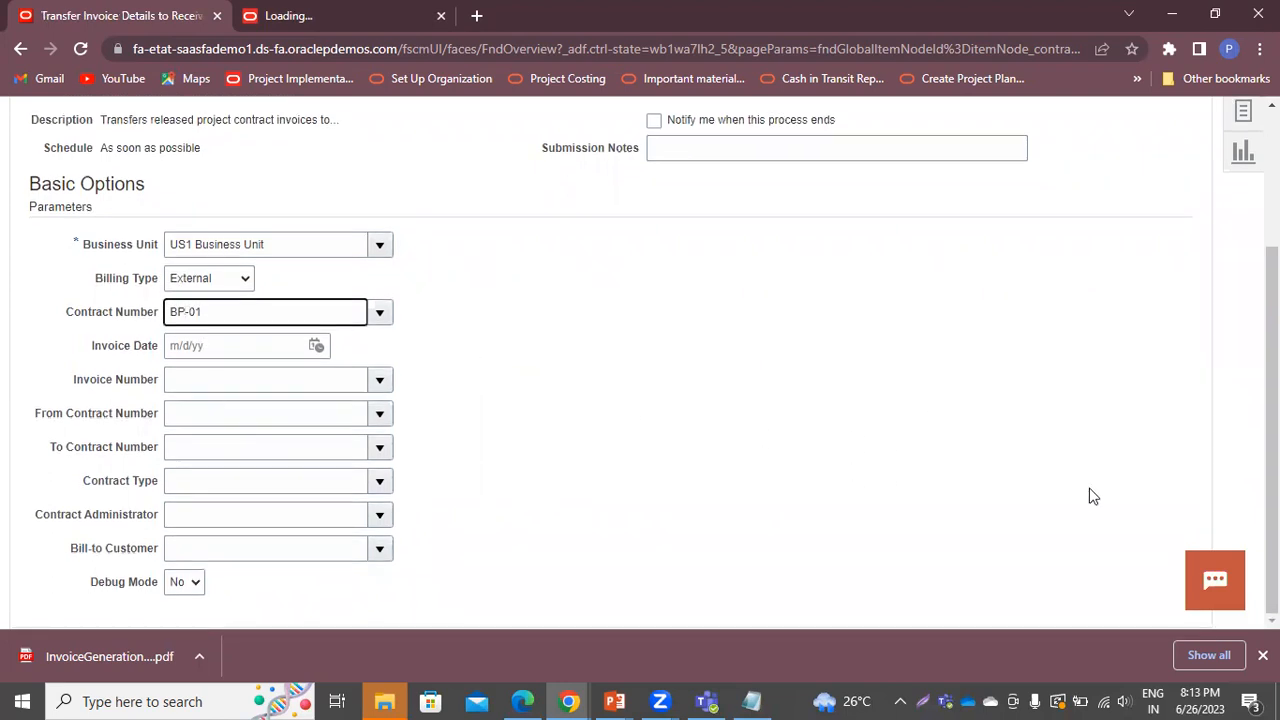
scroll(1085, 420, up, 2)
click(1072, 240)
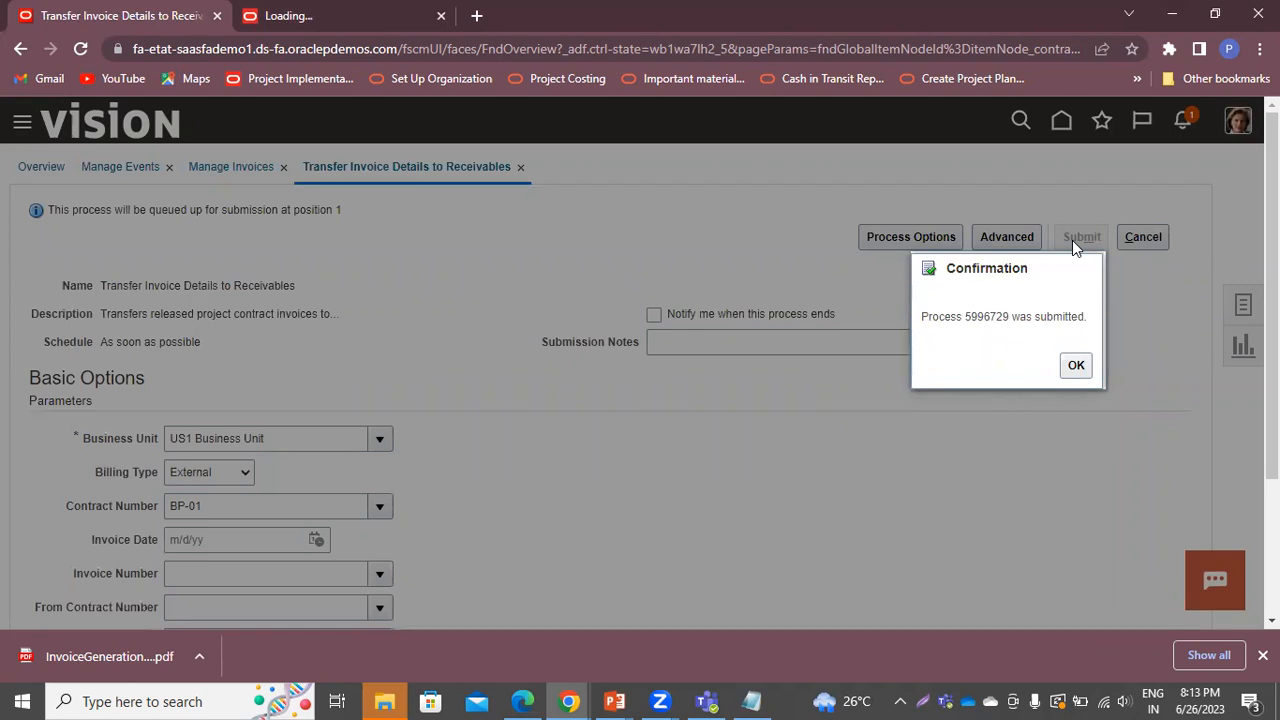
click(1076, 366)
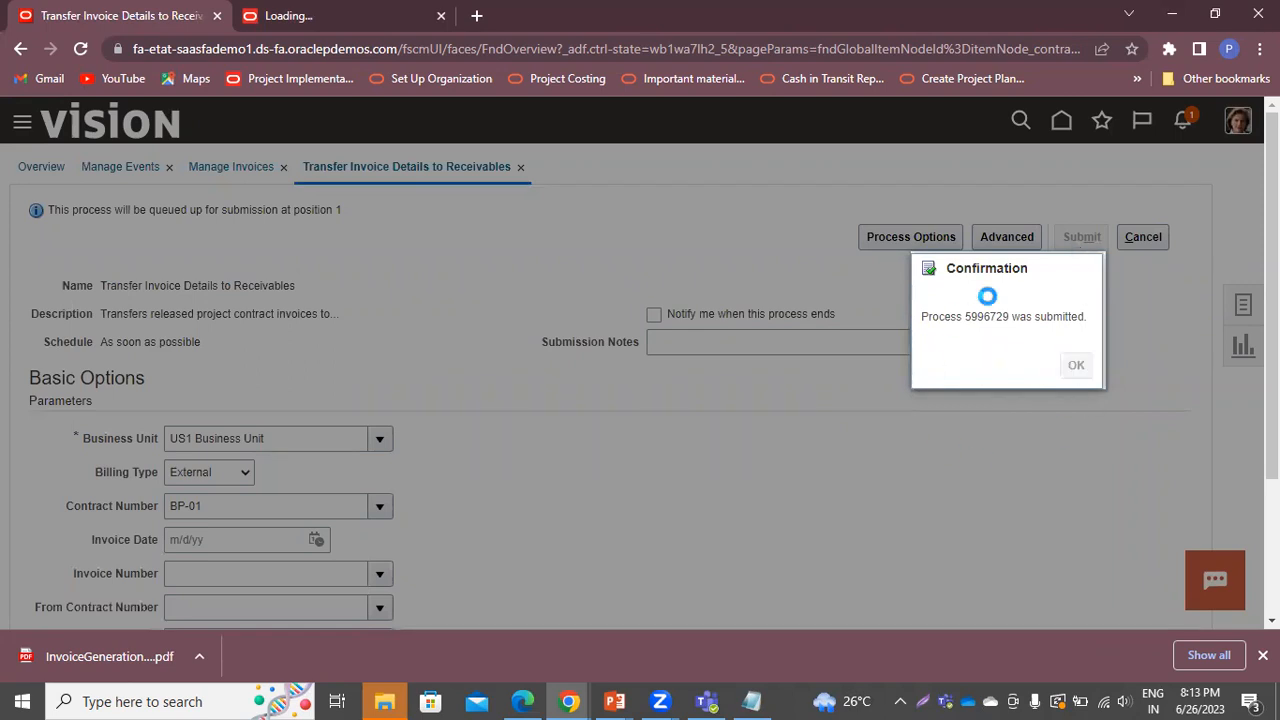
click(1062, 121)
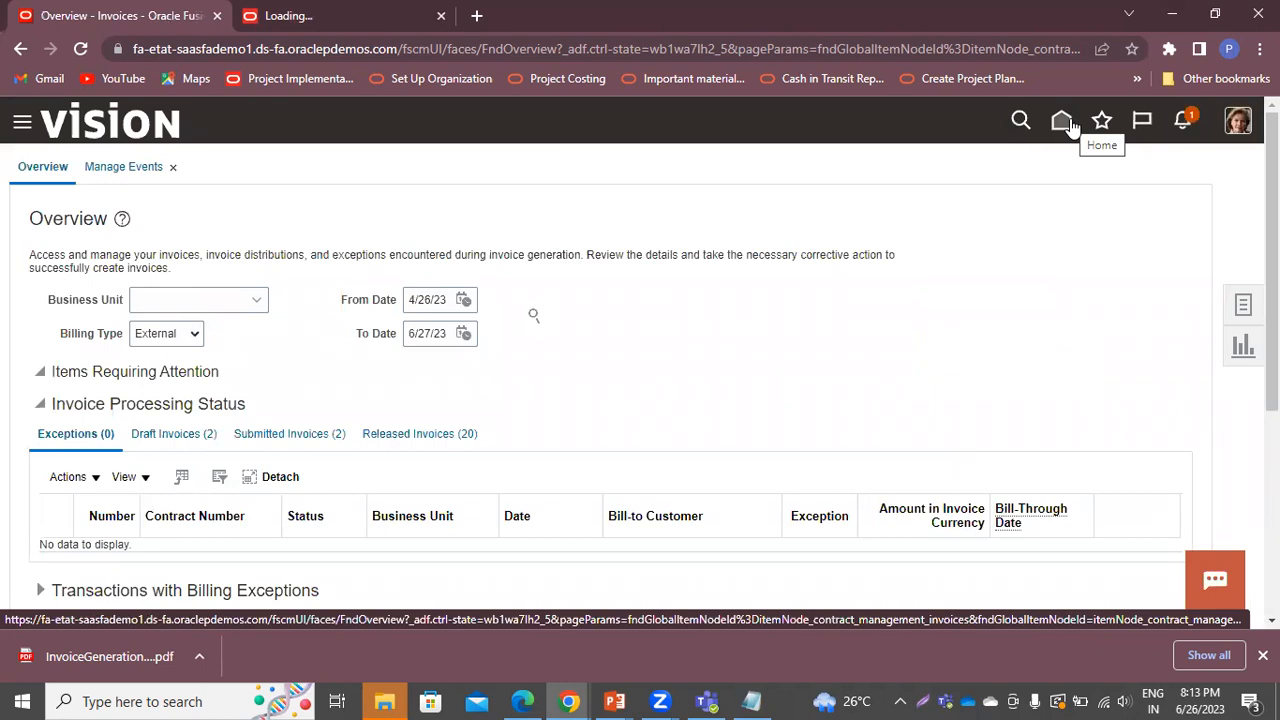
Return to the home page and open the Receivables Billing work area from the work area list
click(1058, 123)
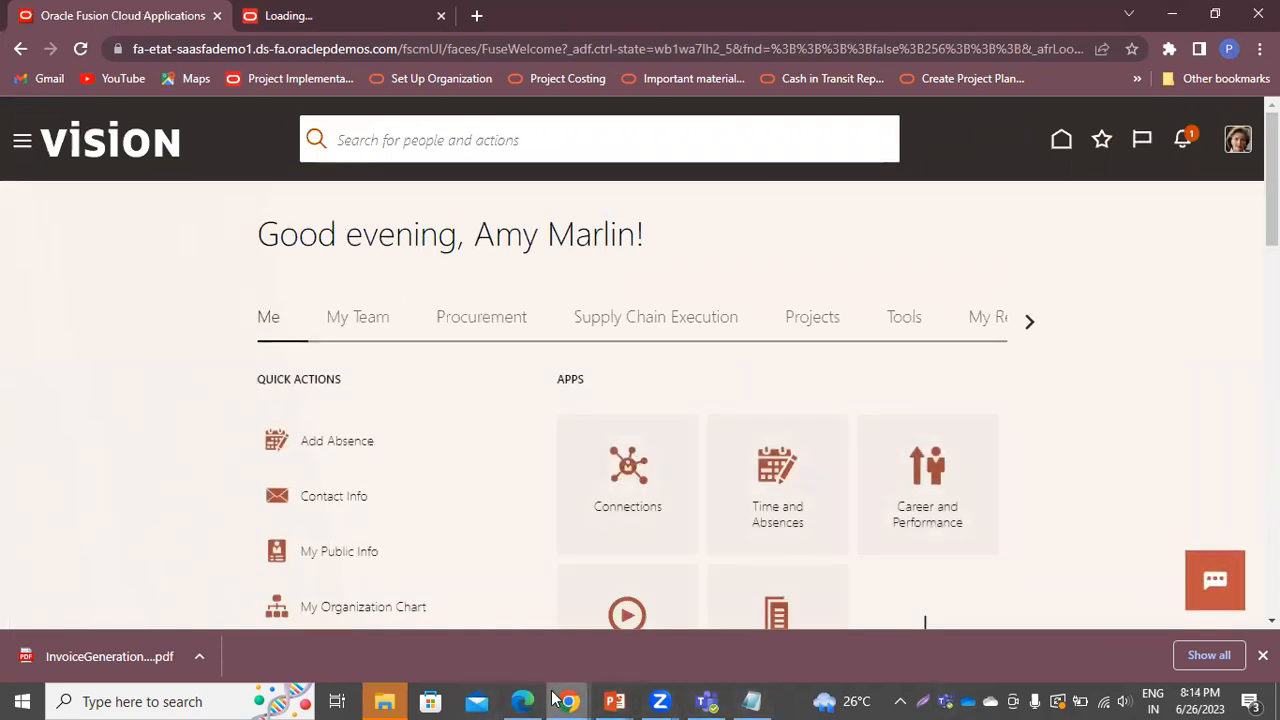
click(522, 701)
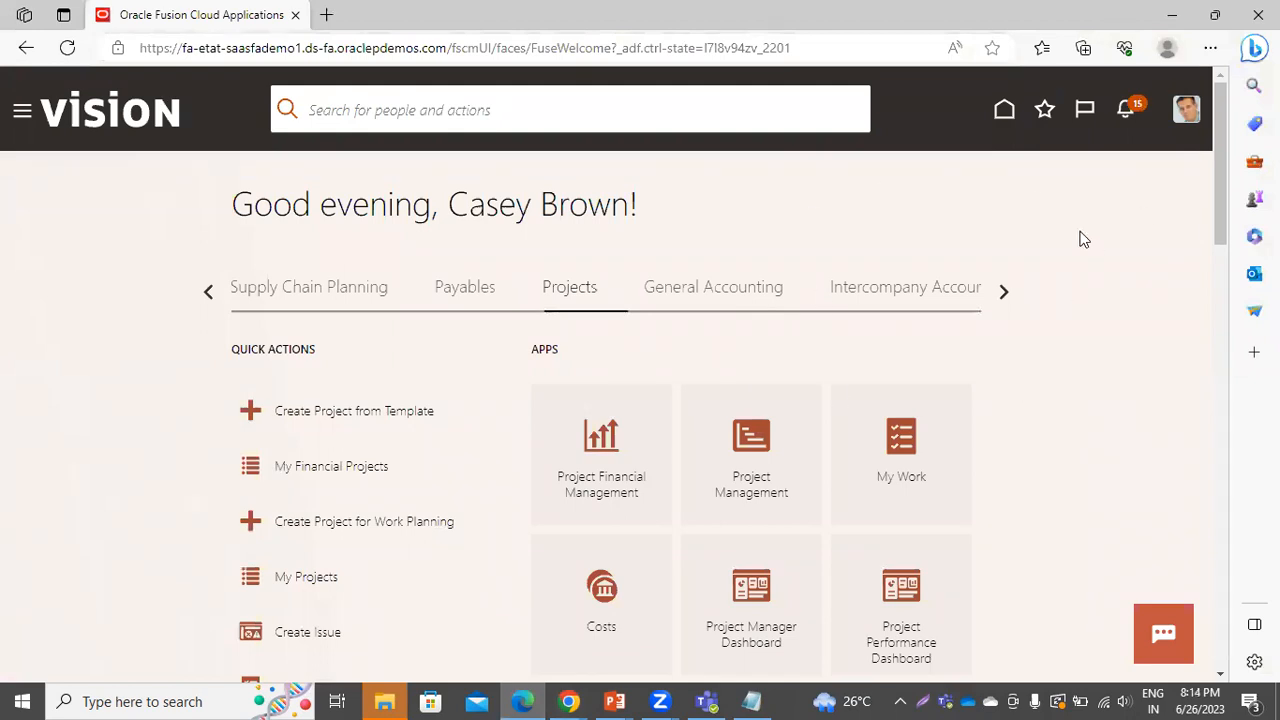
click(1004, 295)
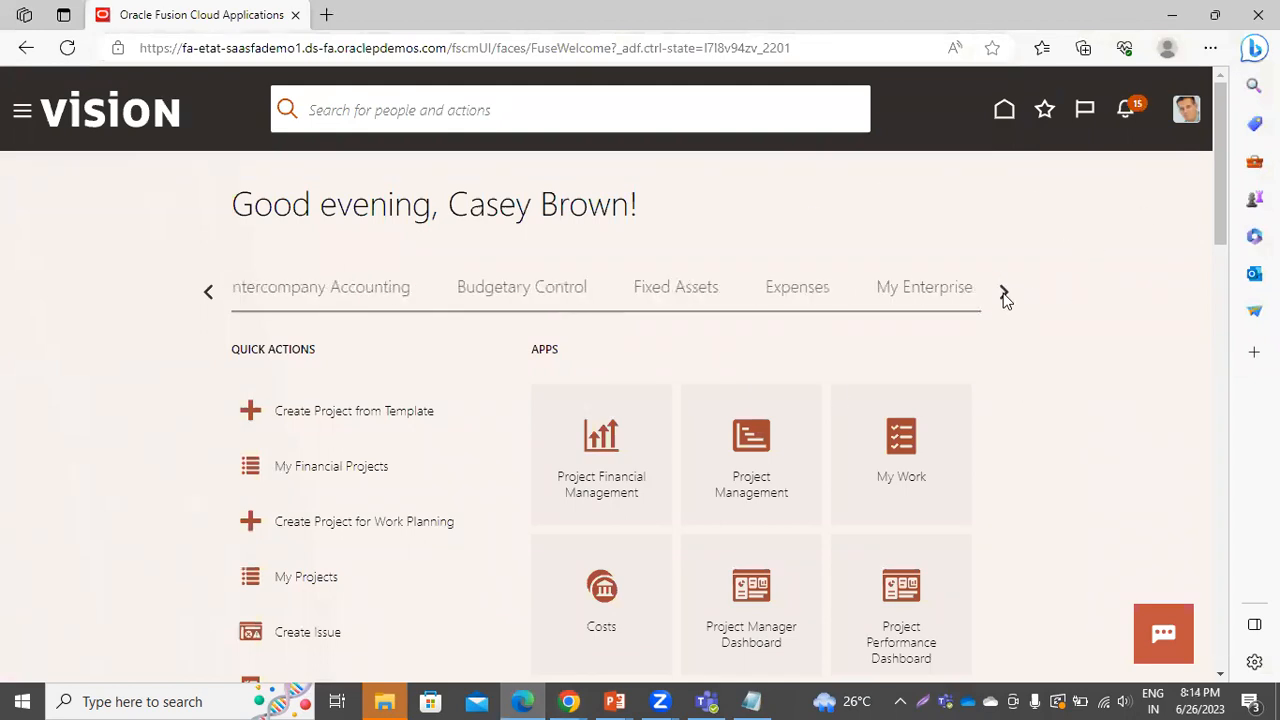
click(1002, 293)
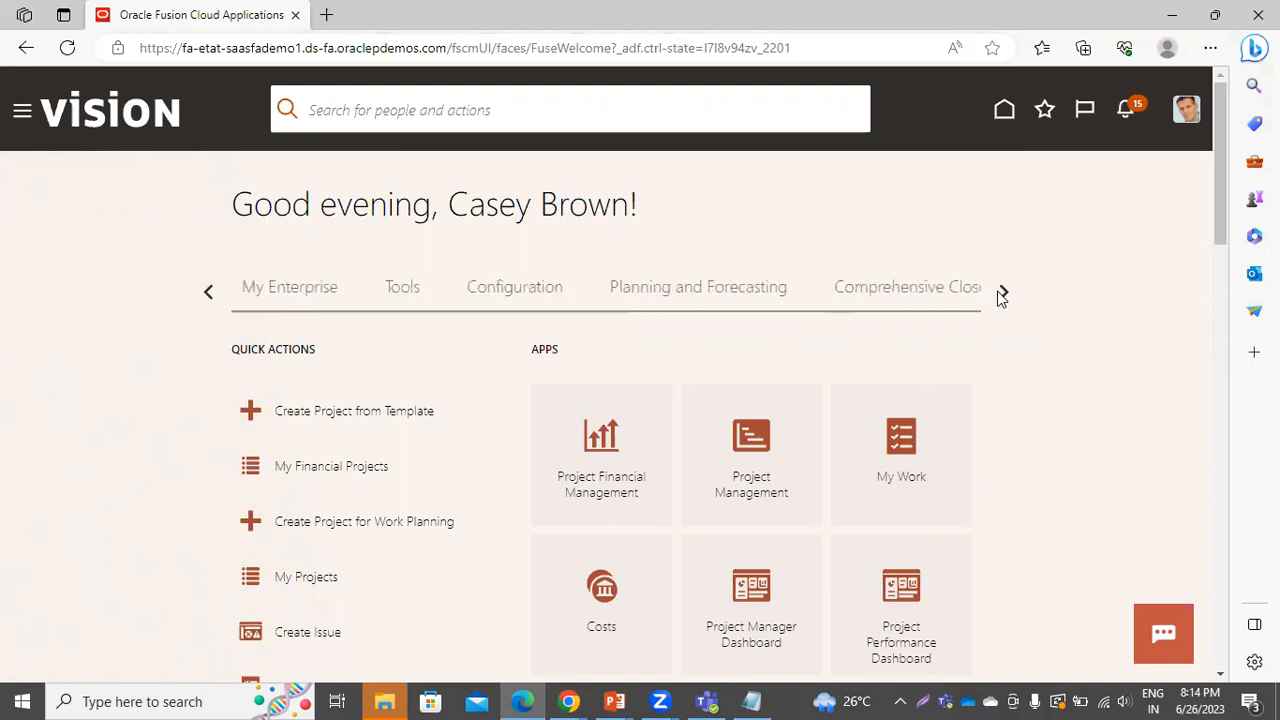
click(1002, 293)
double_click(212, 292)
click(212, 292)
click(212, 292)
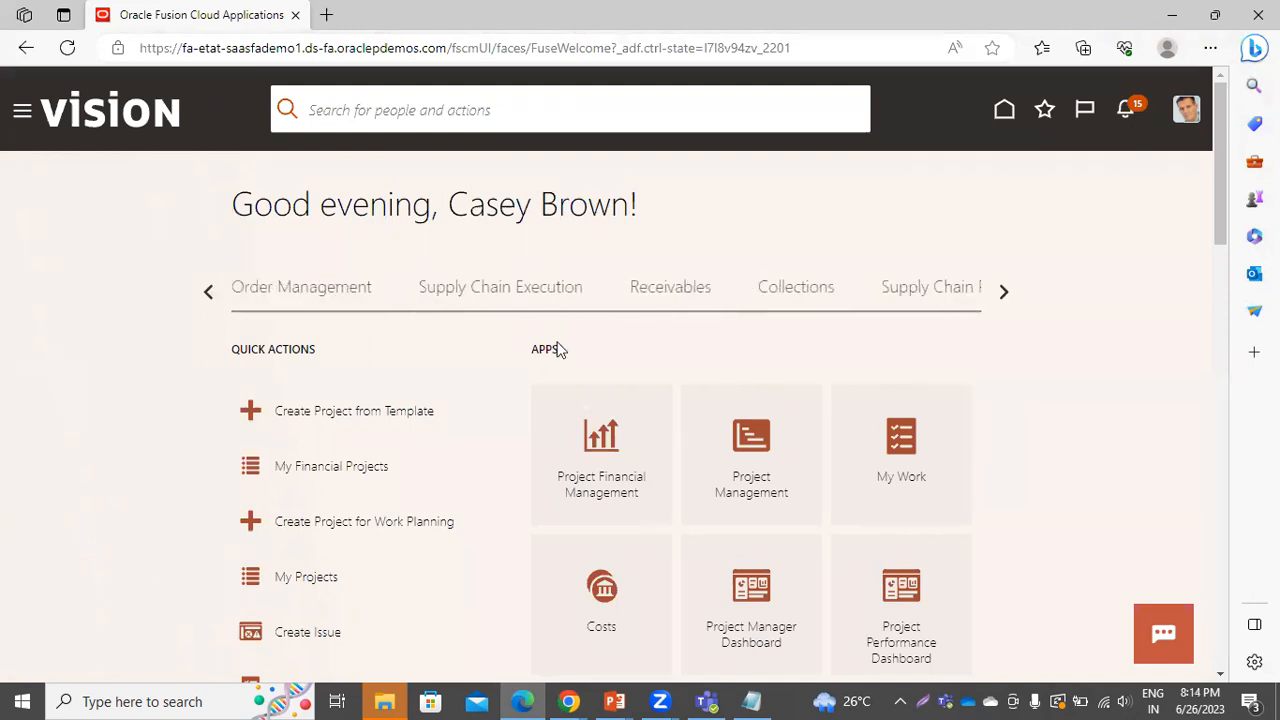
click(686, 289)
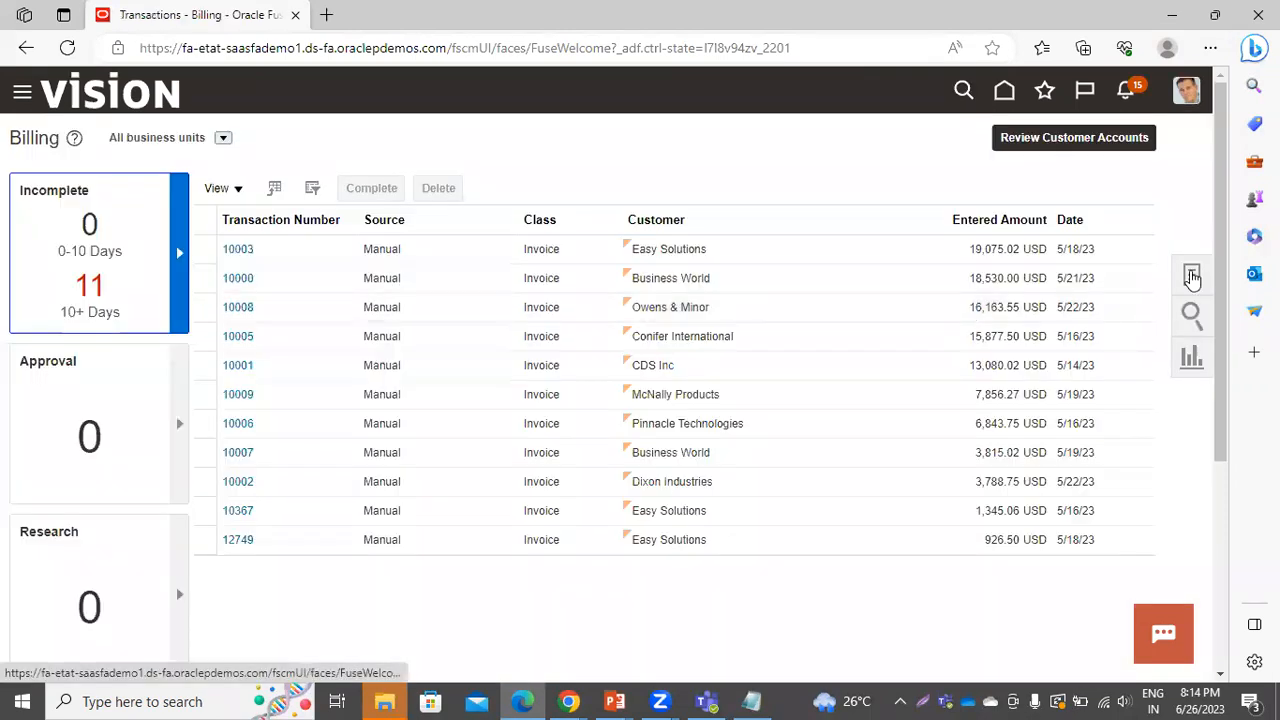
Open Manage Transactions, leave it with Done, and bring up the Navigator's Tools section
click(1190, 277)
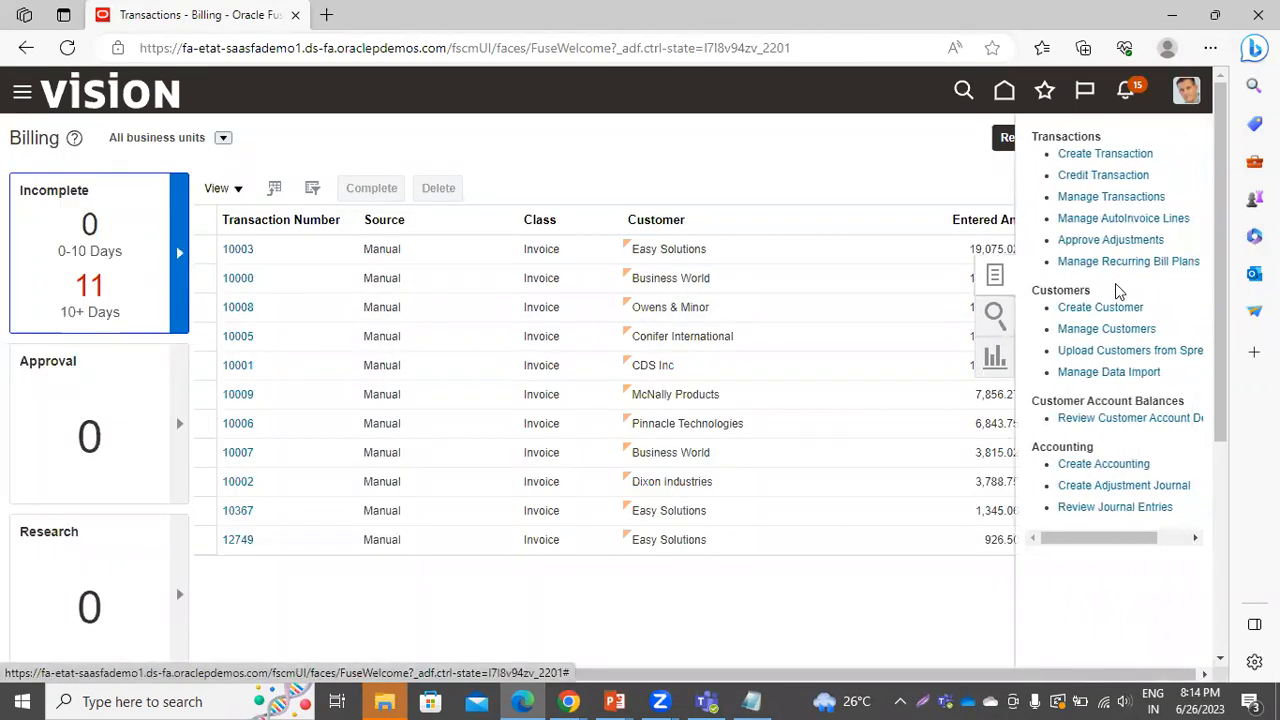
click(1096, 197)
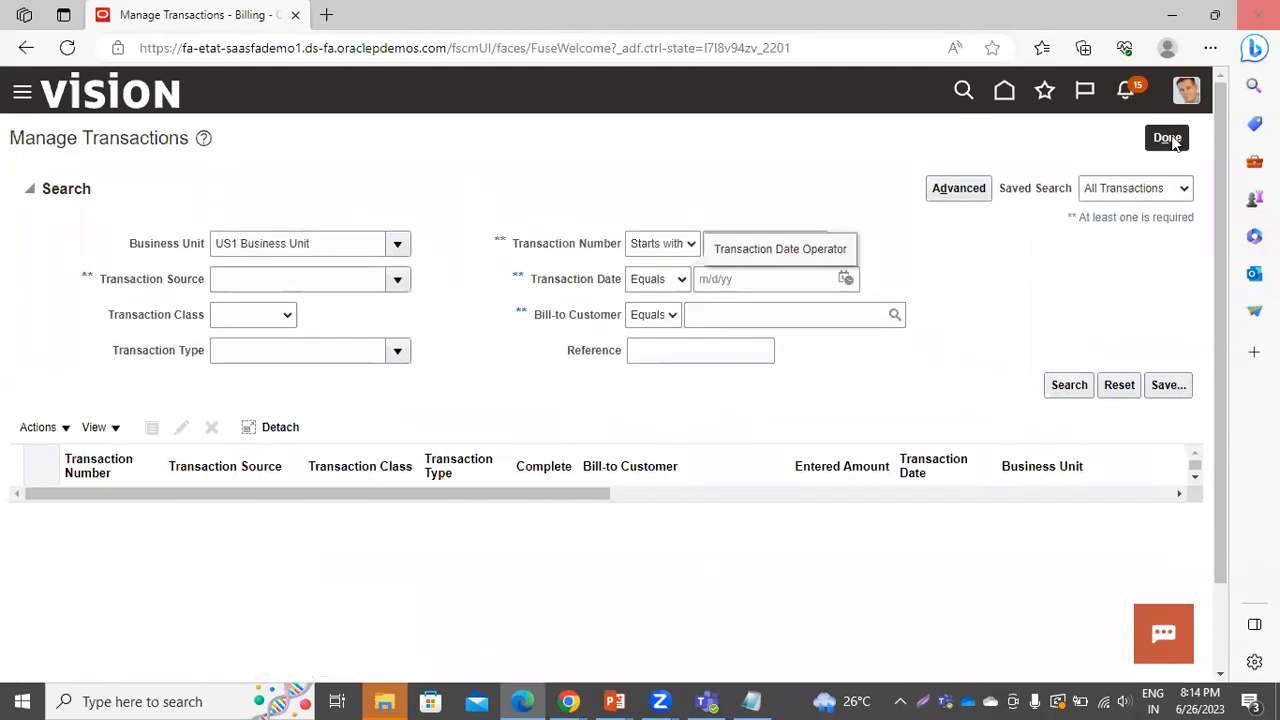
click(1174, 141)
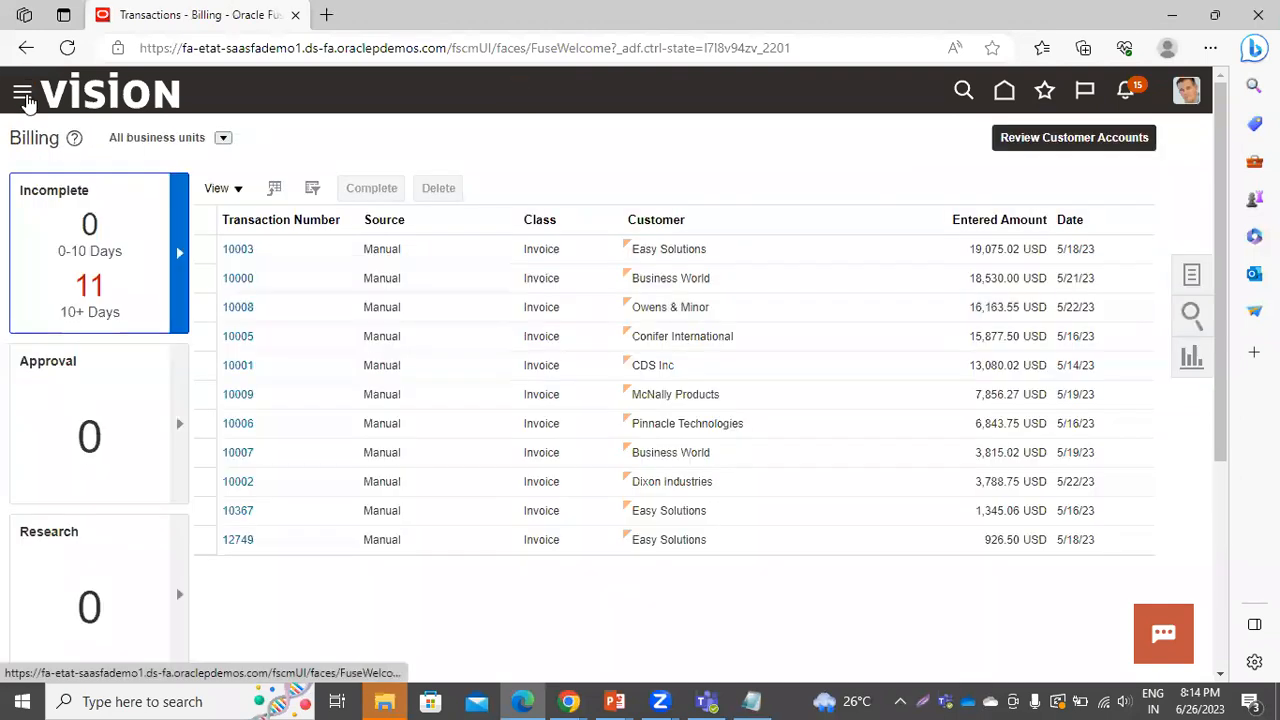
click(23, 96)
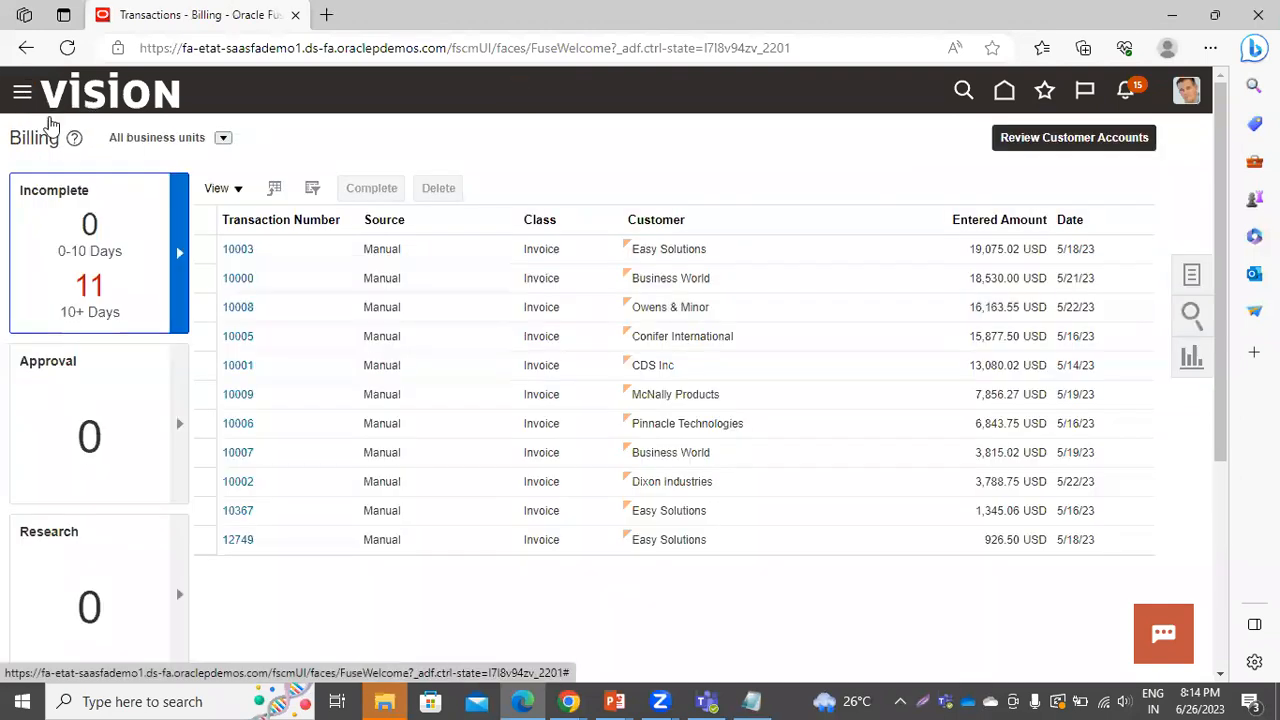
scroll(171, 523, down, 10)
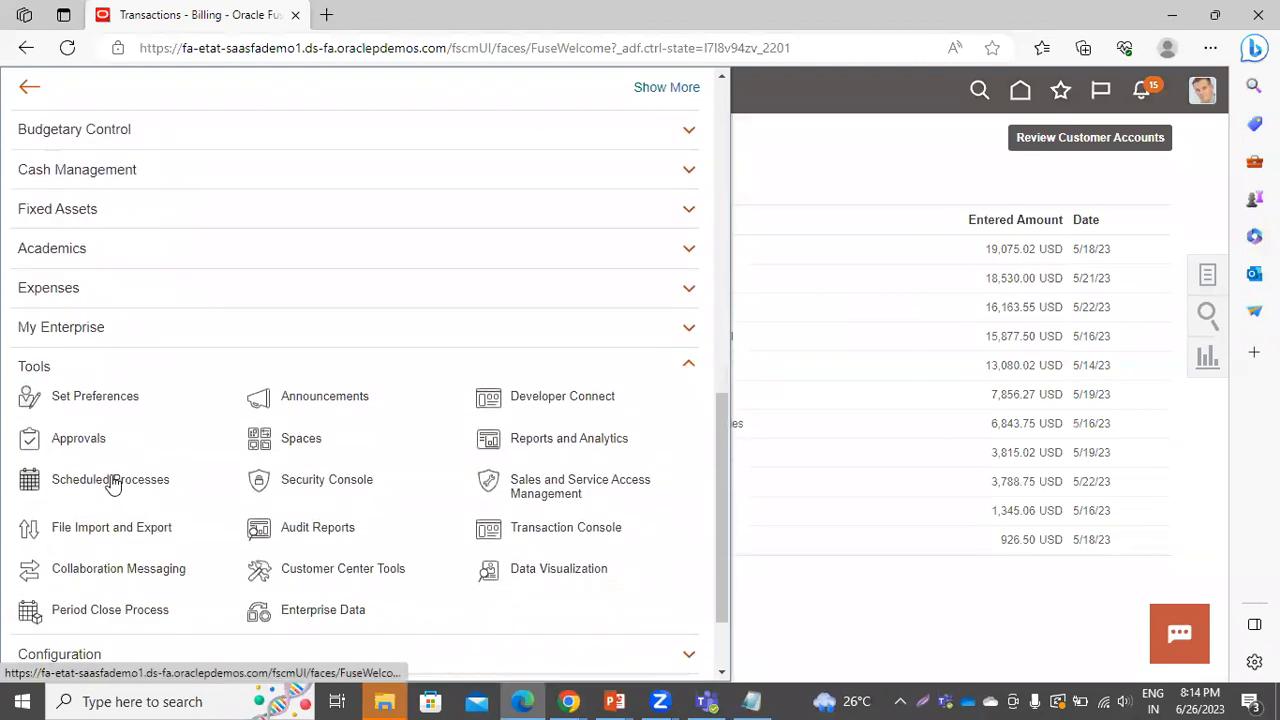
In Scheduled Processes, pick Import Receivables Transactions Using AutoInvoice for a new process
click(112, 481)
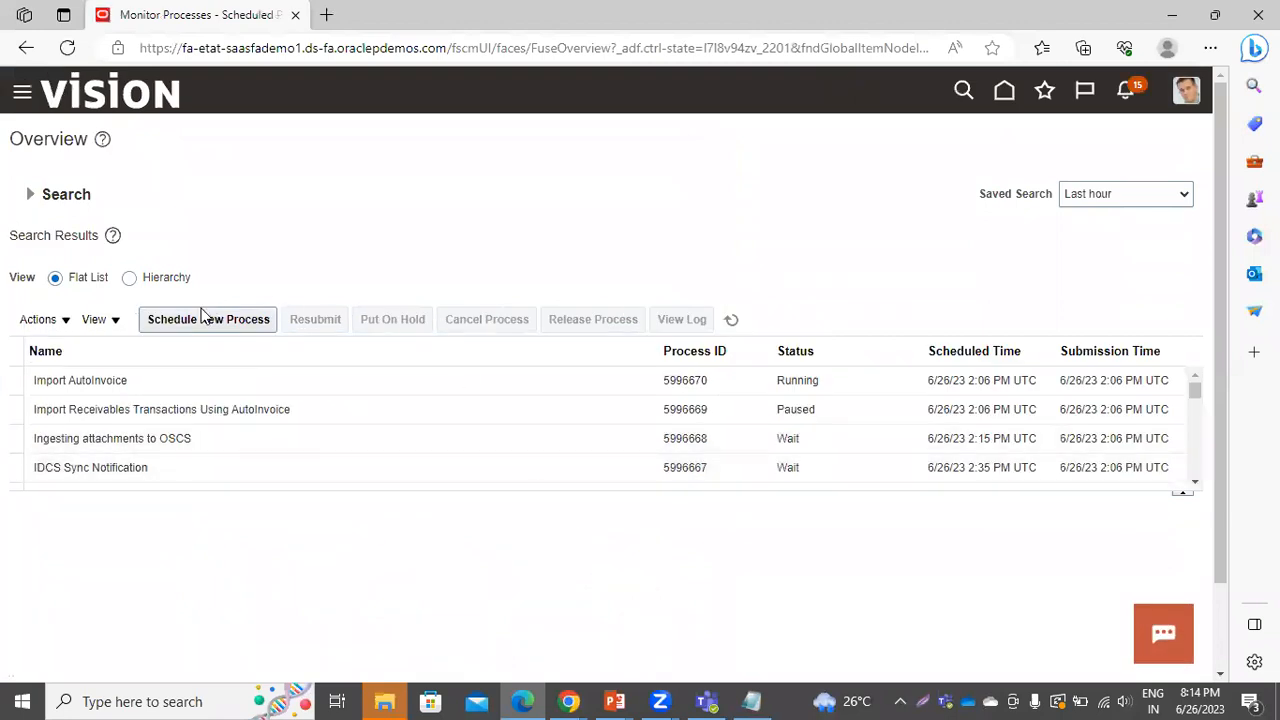
click(202, 330)
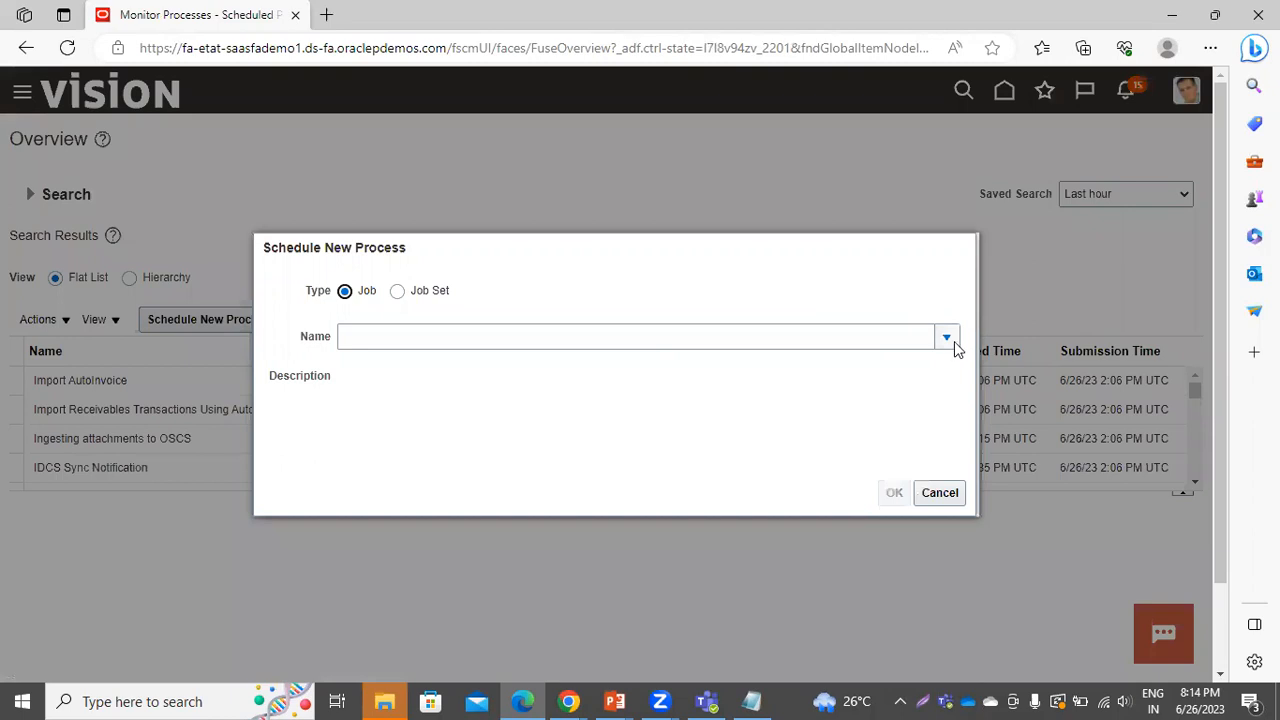
click(947, 338)
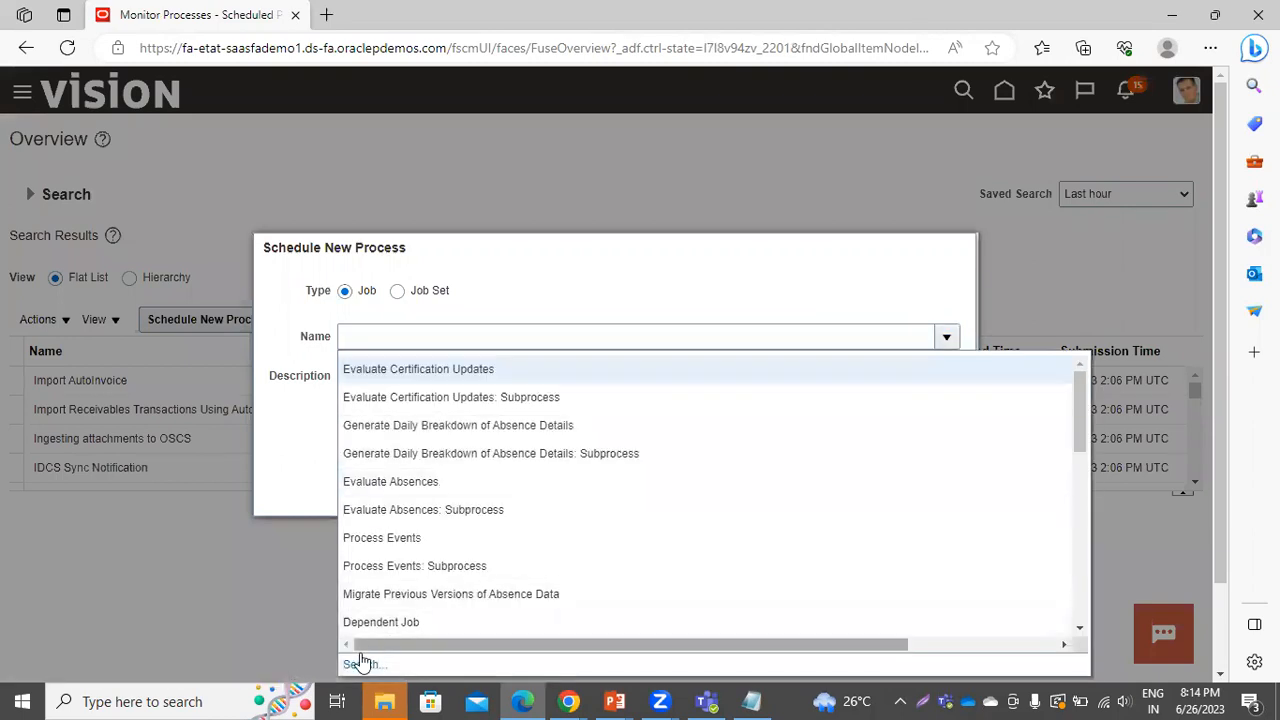
click(362, 663)
click(498, 352)
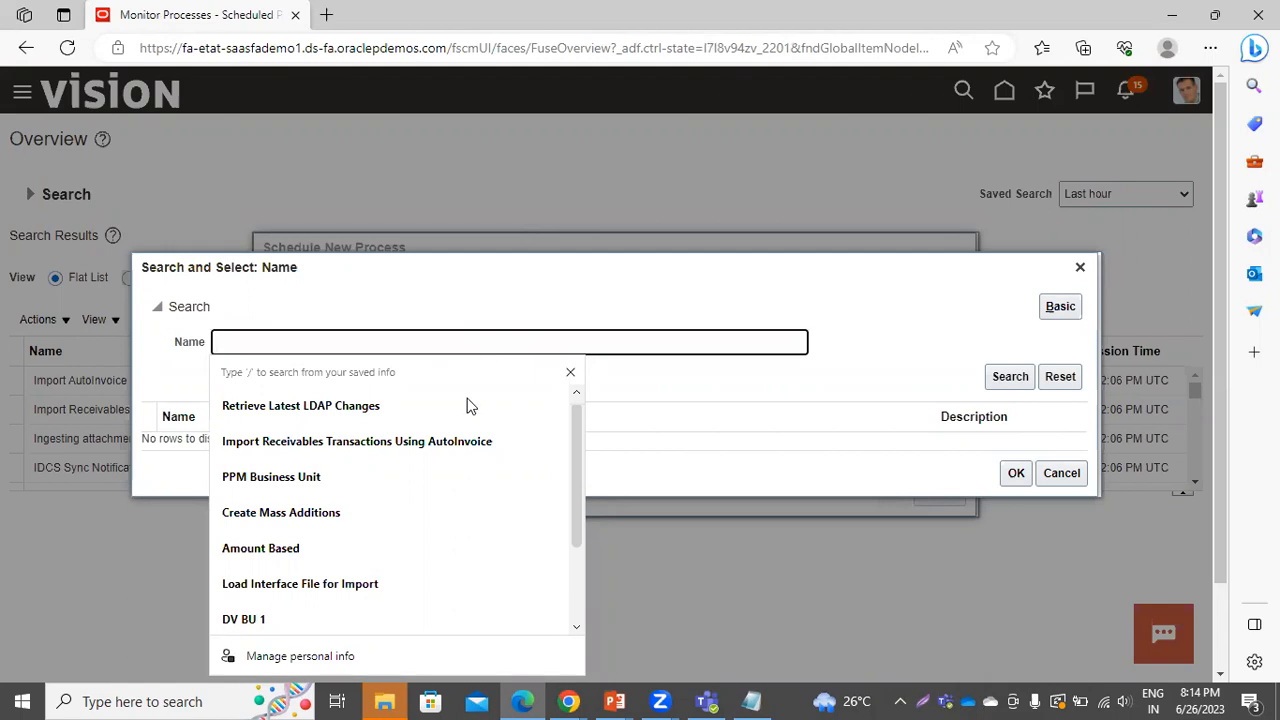
click(443, 441)
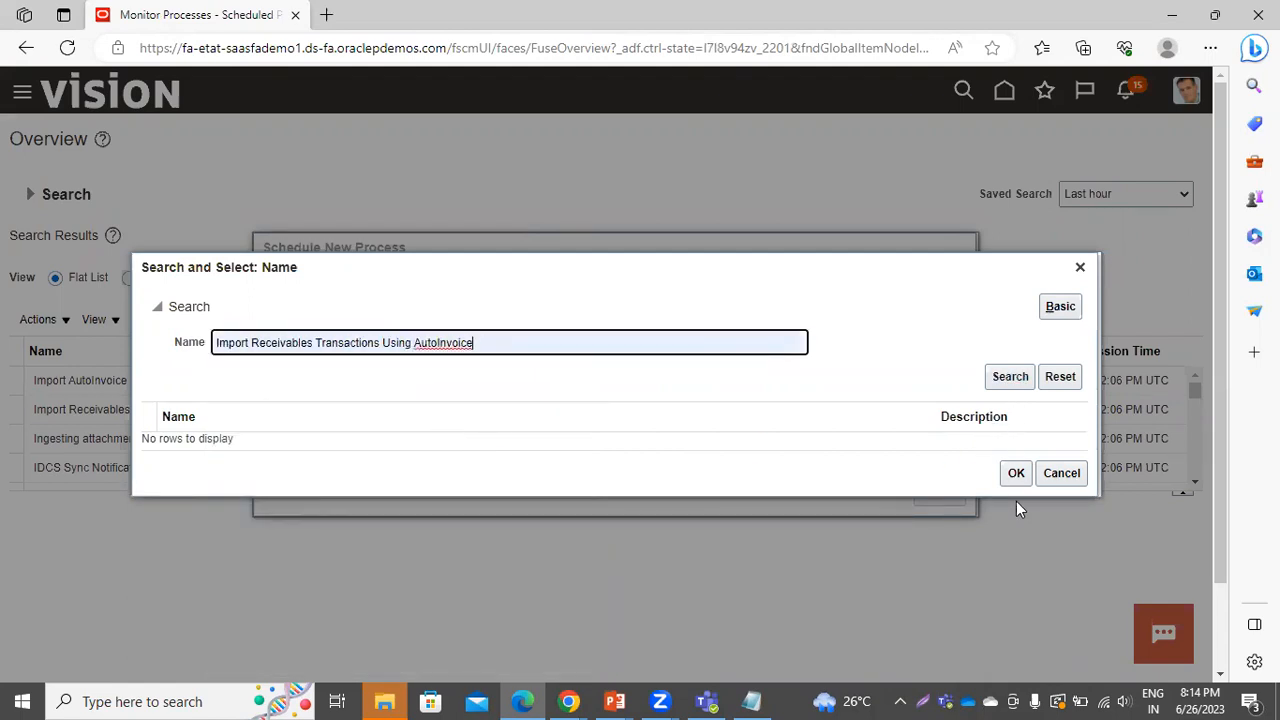
click(1016, 474)
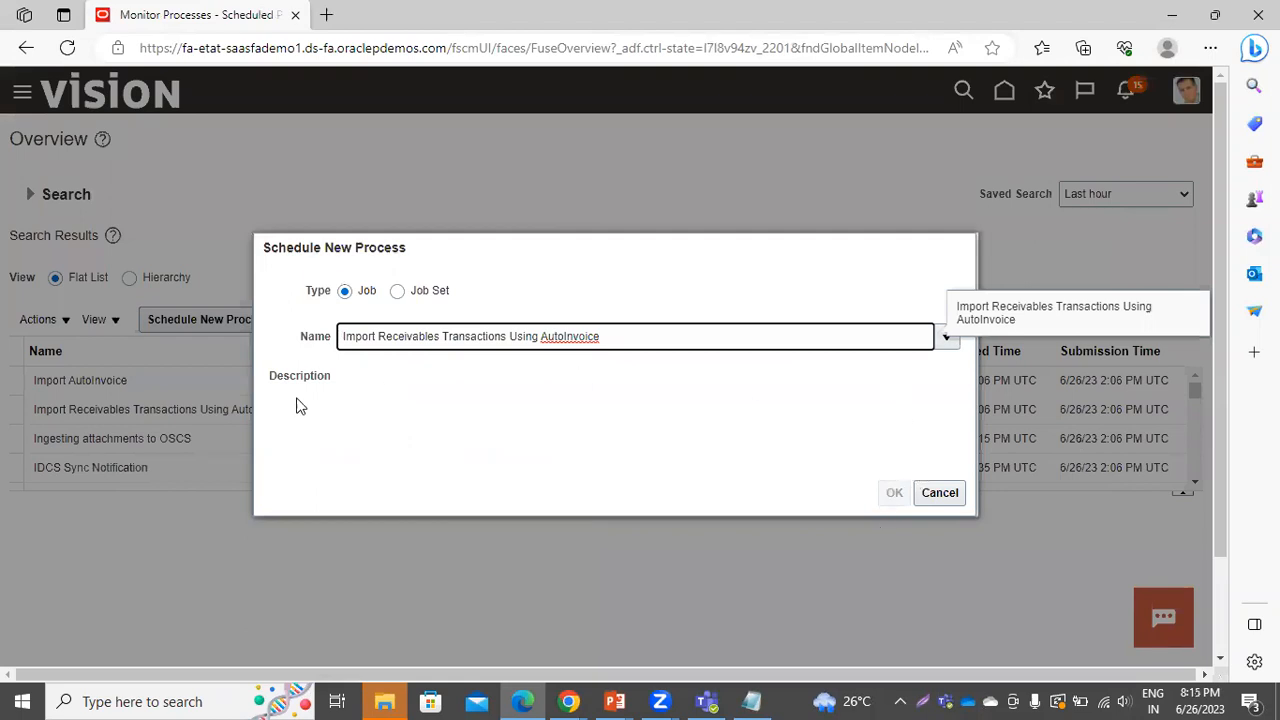
Cancel the new process and refresh the list to show succeeded transfer process 5996729
click(718, 425)
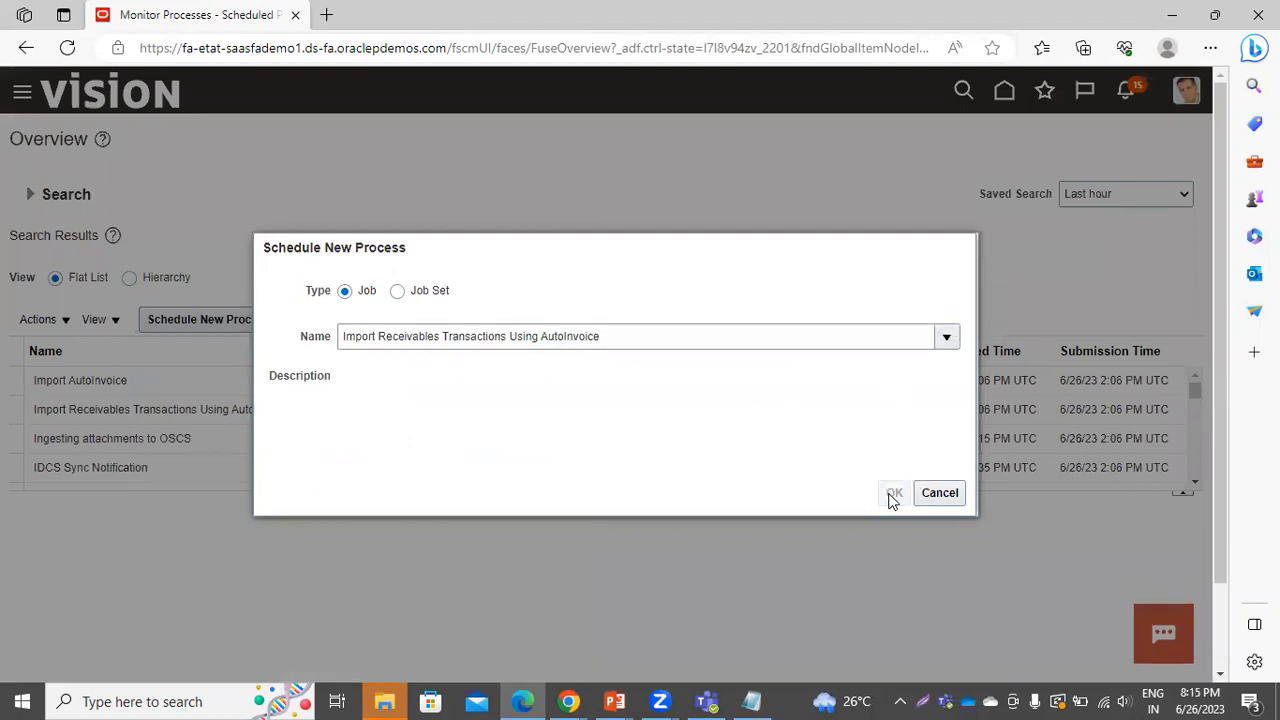
scroll(630, 274, down, 1)
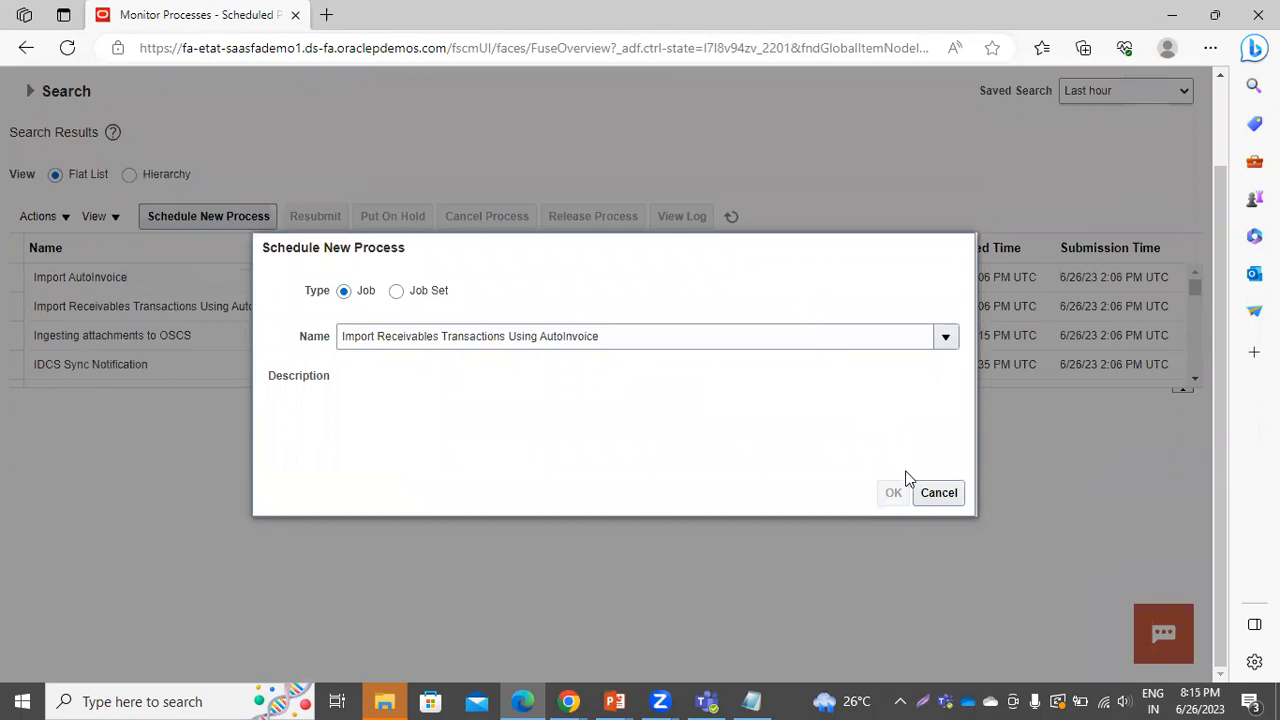
click(939, 492)
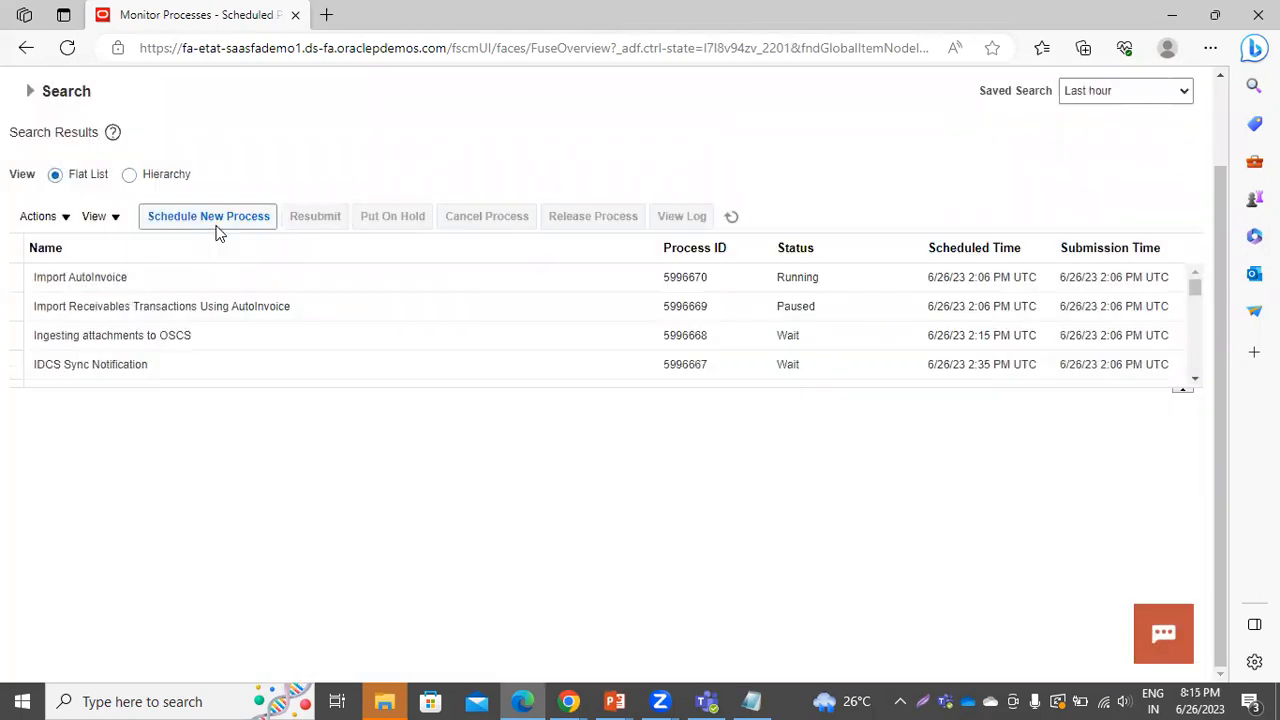
click(219, 225)
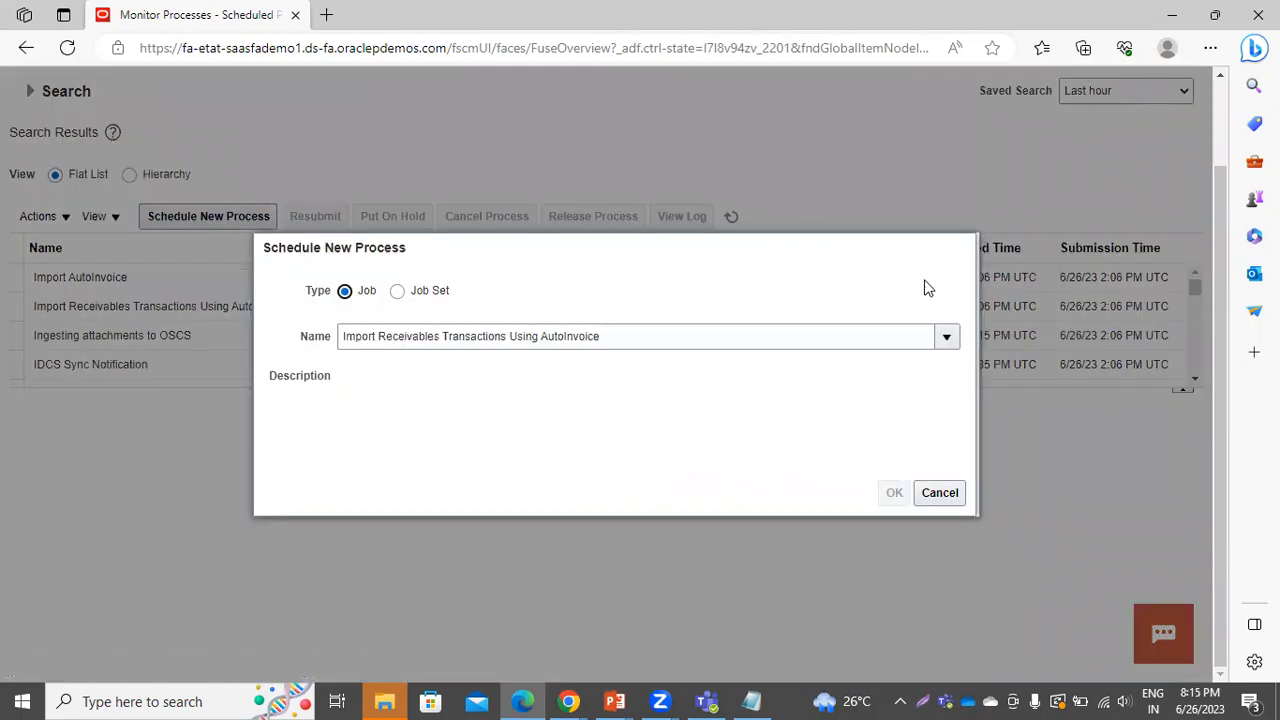
click(938, 493)
click(732, 217)
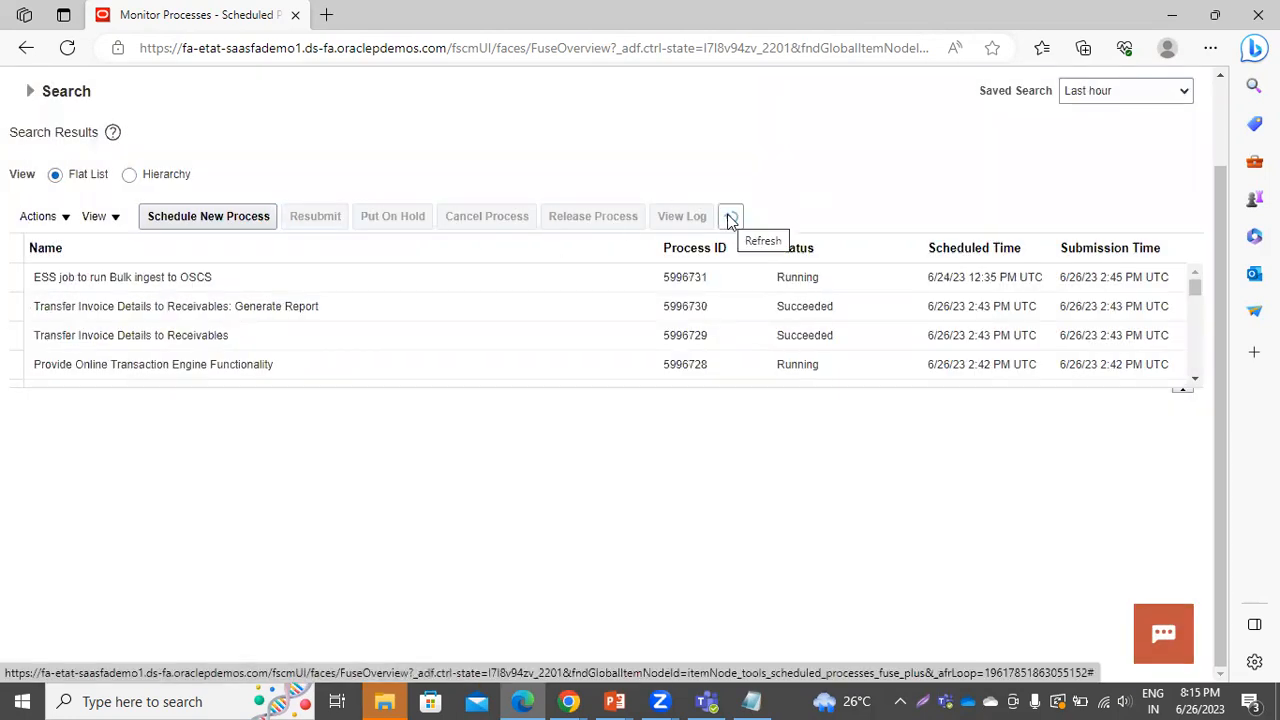
Switch the Scheduled Processes view to Hierarchy, showing Generate Report job 5996730 with 5996729
click(130, 176)
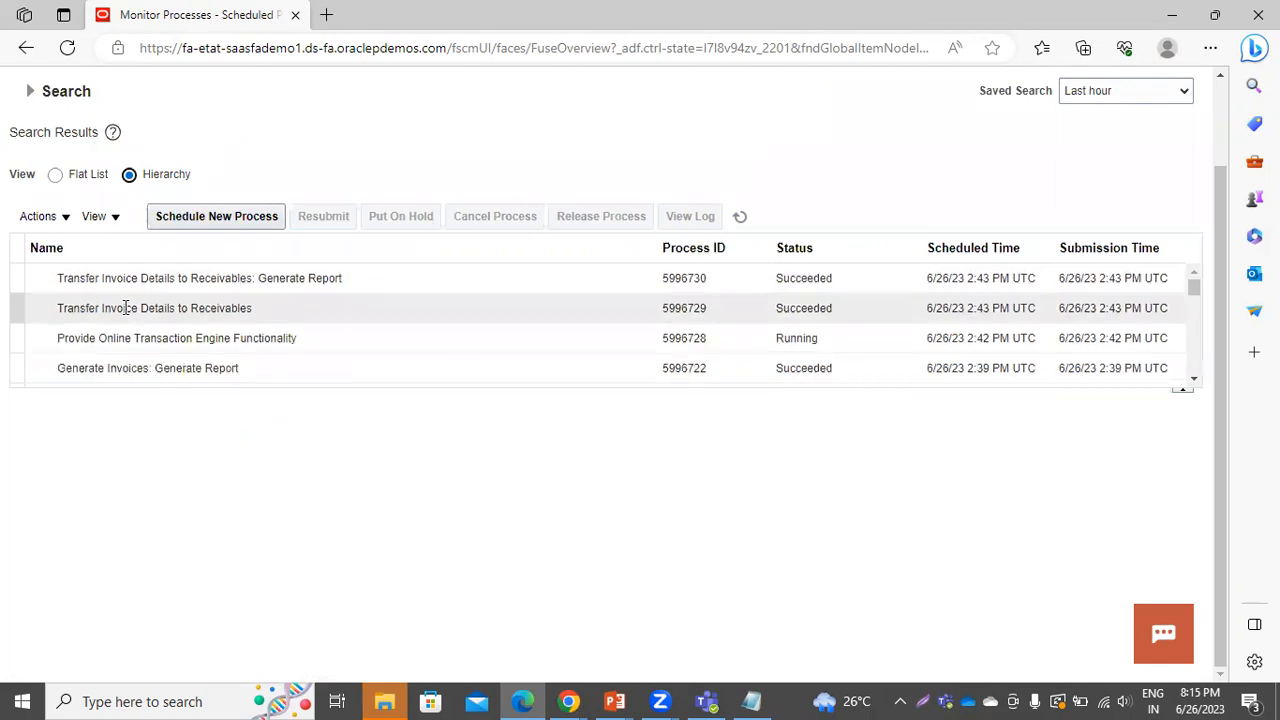
scroll(476, 287, up, 1)
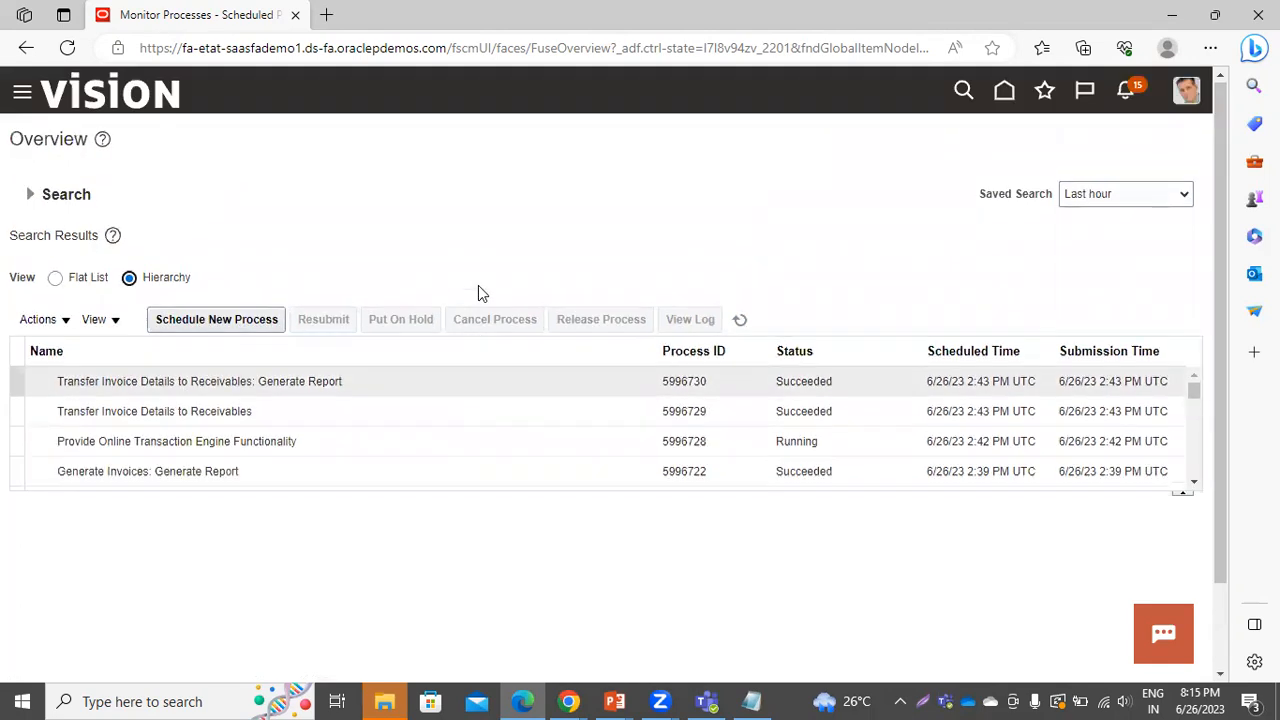
click(208, 316)
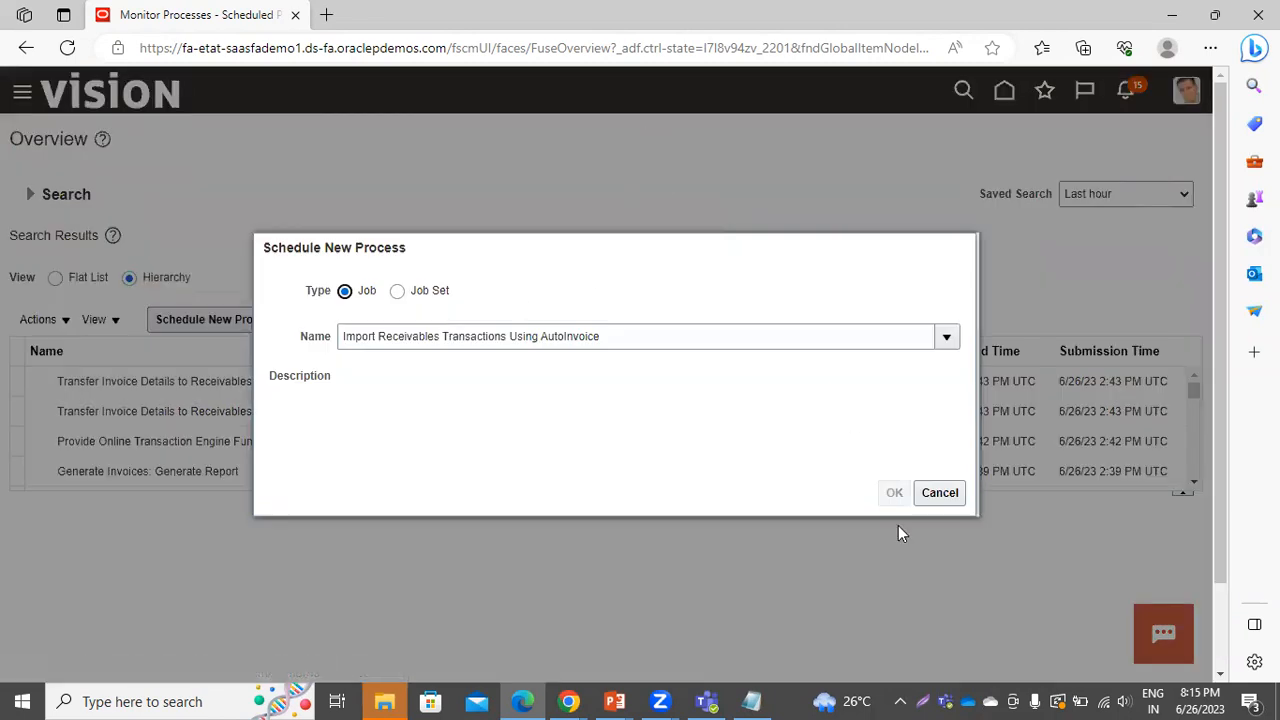
click(940, 492)
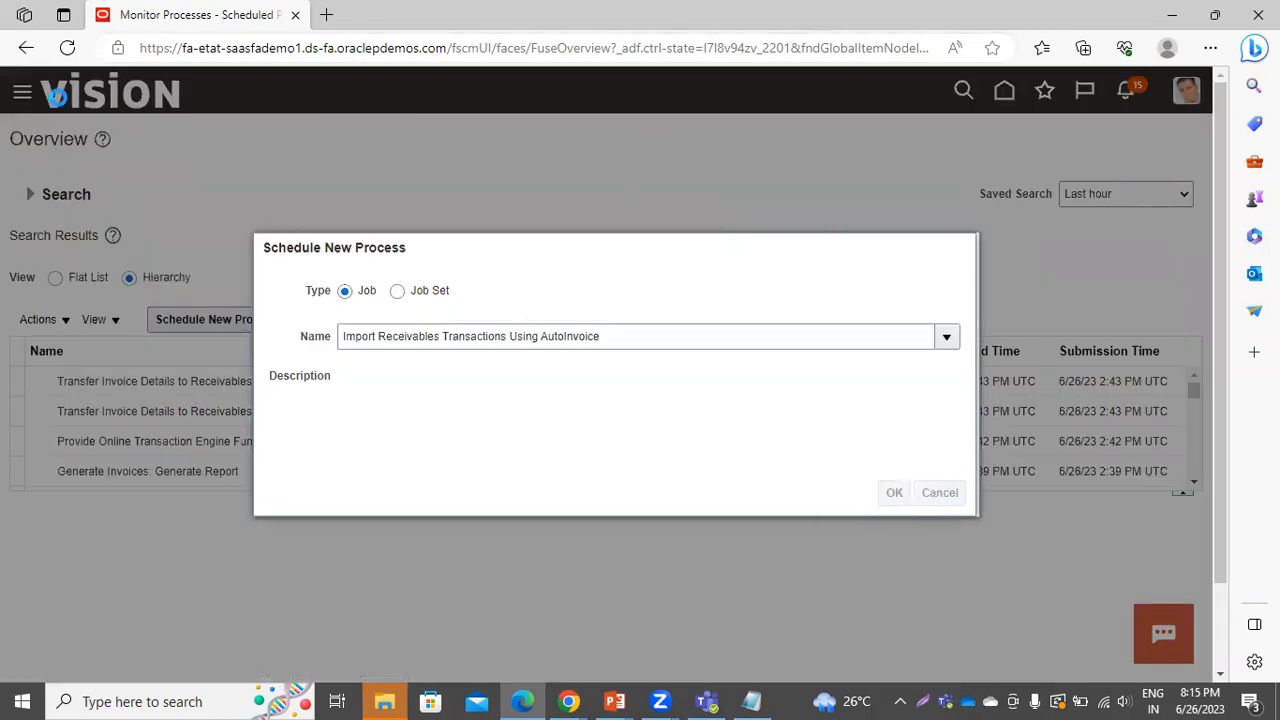
scroll(748, 209, down, 1)
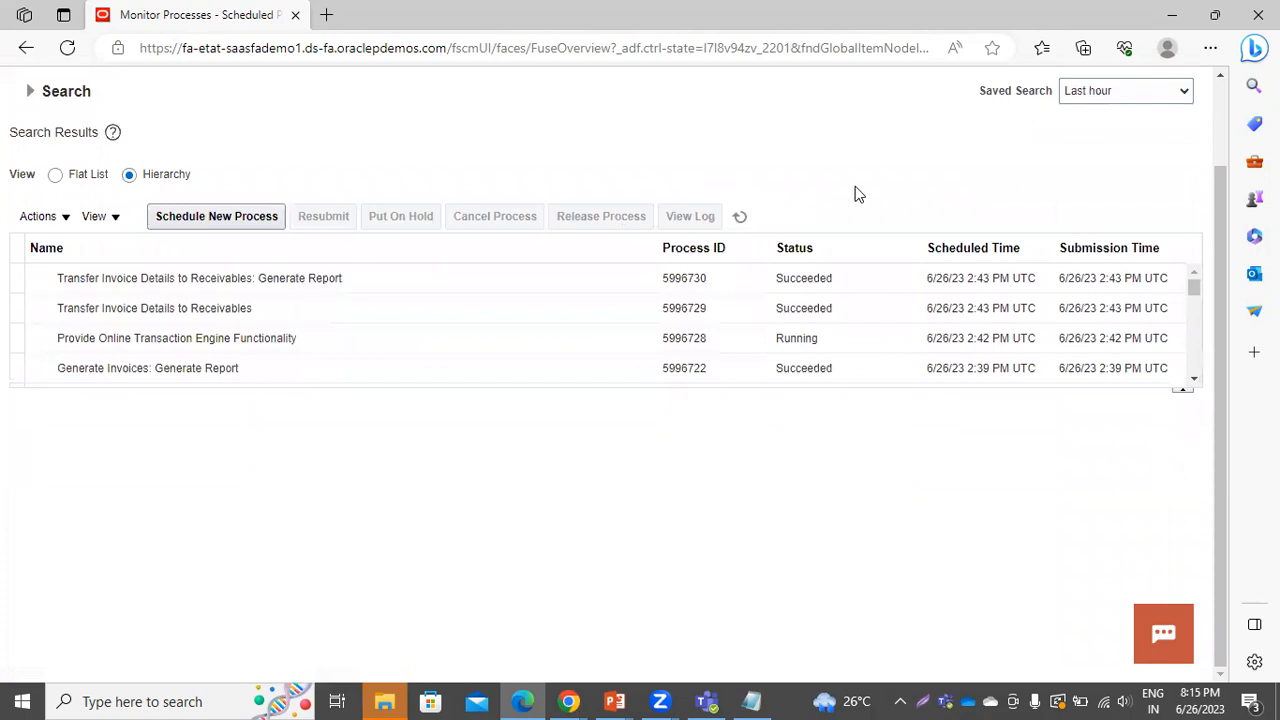
scroll(855, 194, up, 1)
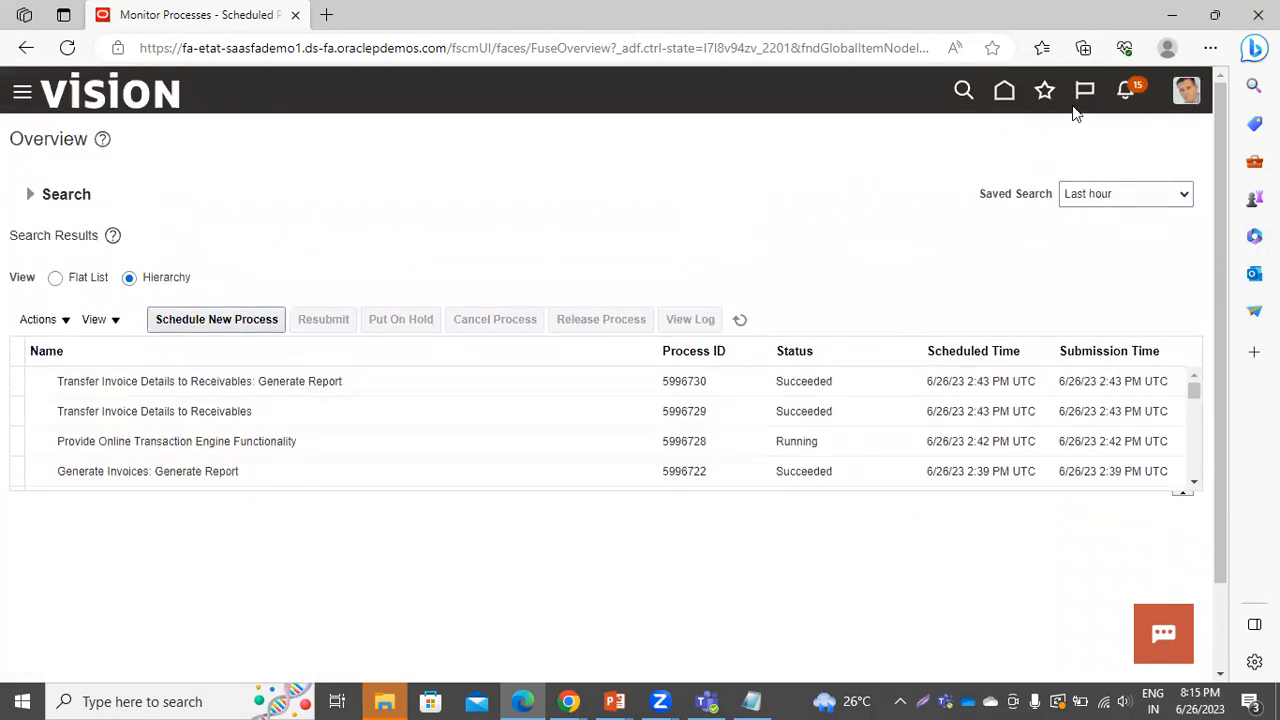
Go from Home through the Billing work area to Manage Transactions for US1 Business Unit
click(1004, 93)
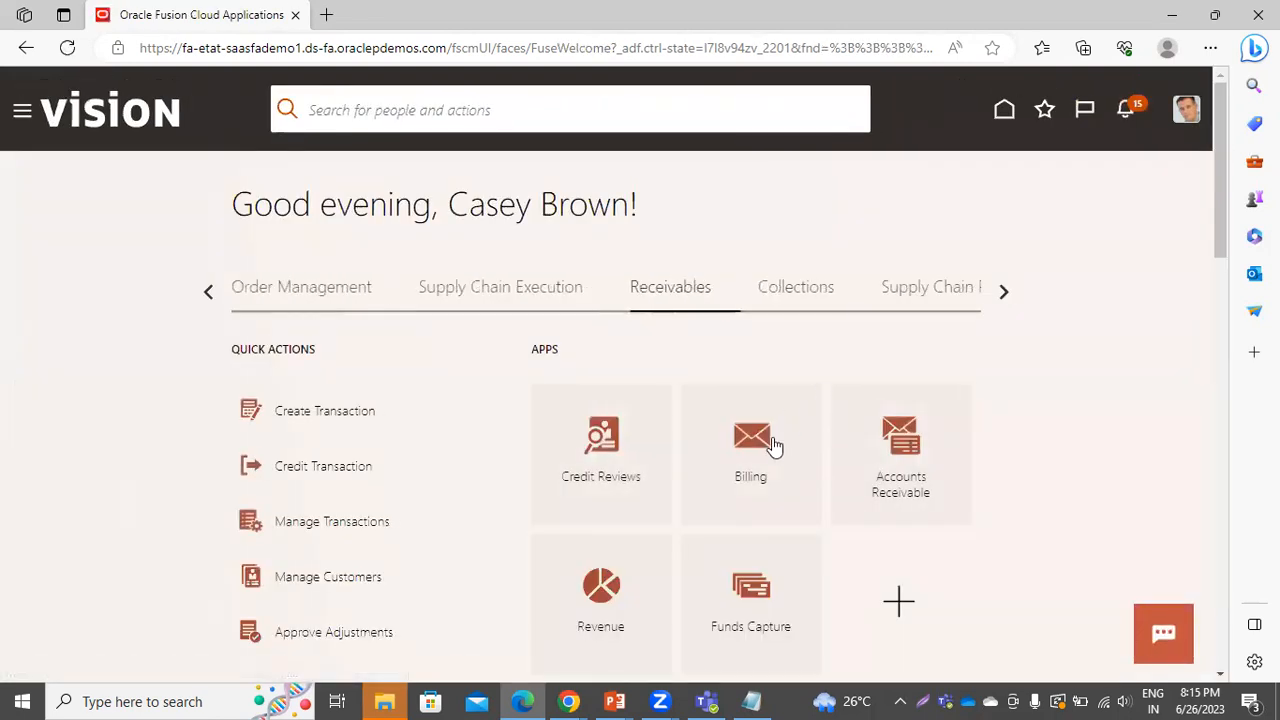
click(773, 445)
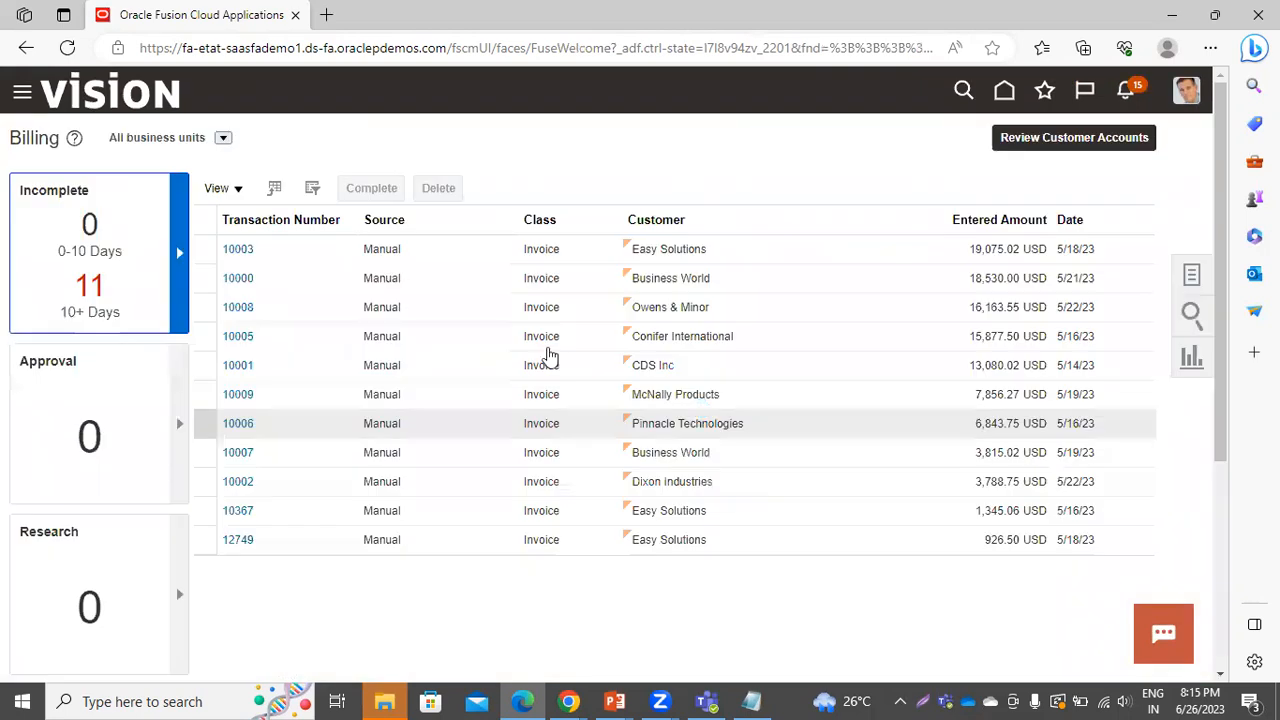
click(1190, 278)
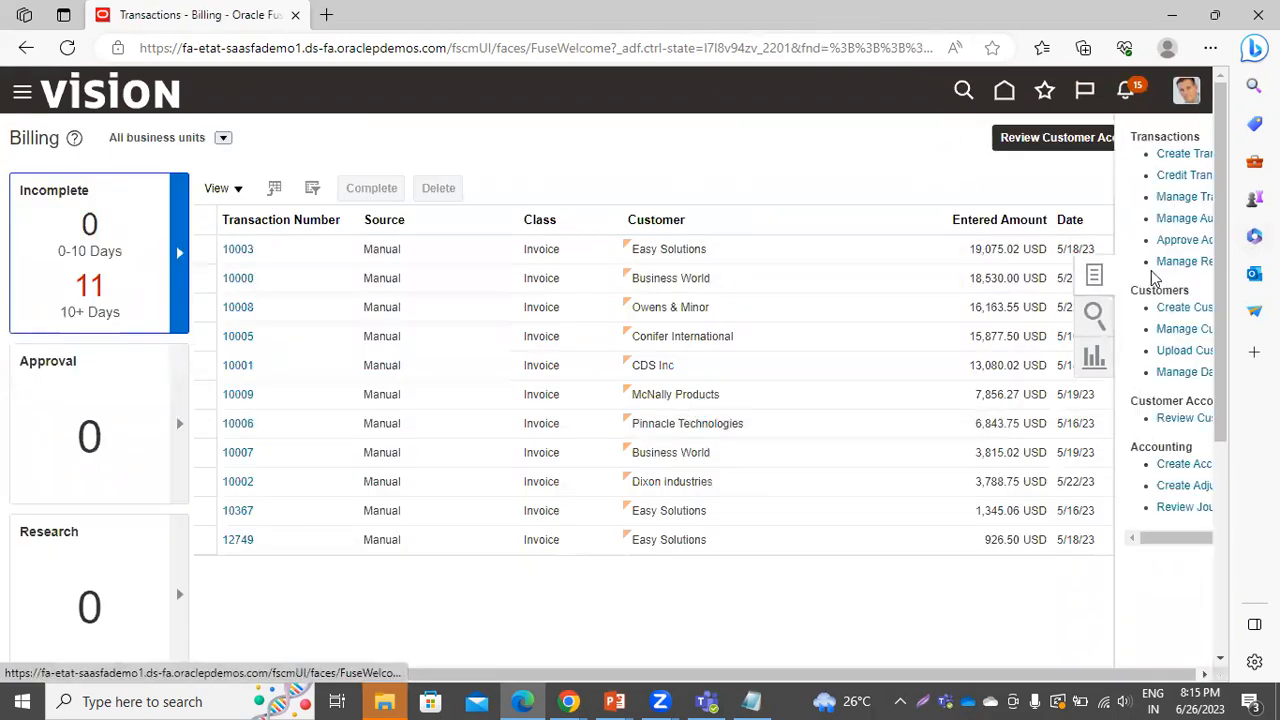
click(1108, 196)
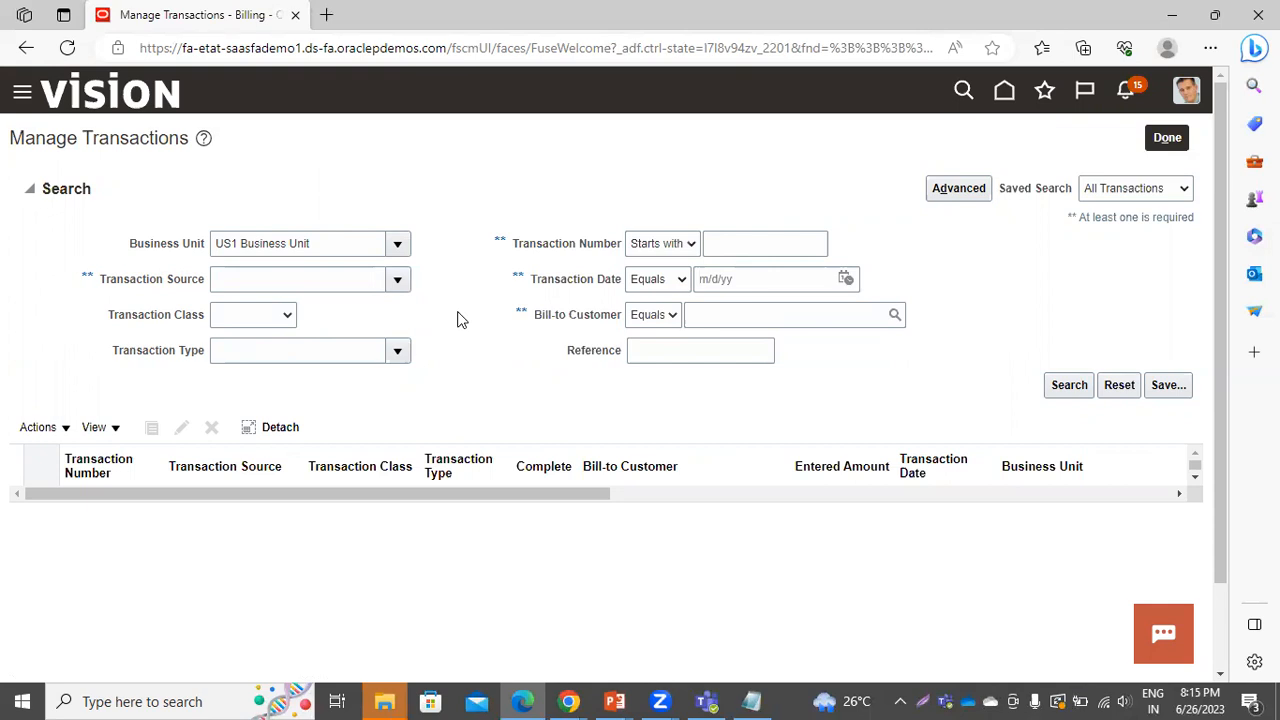
Search transactions with CONTRACT INVOICES as the transaction source
click(399, 283)
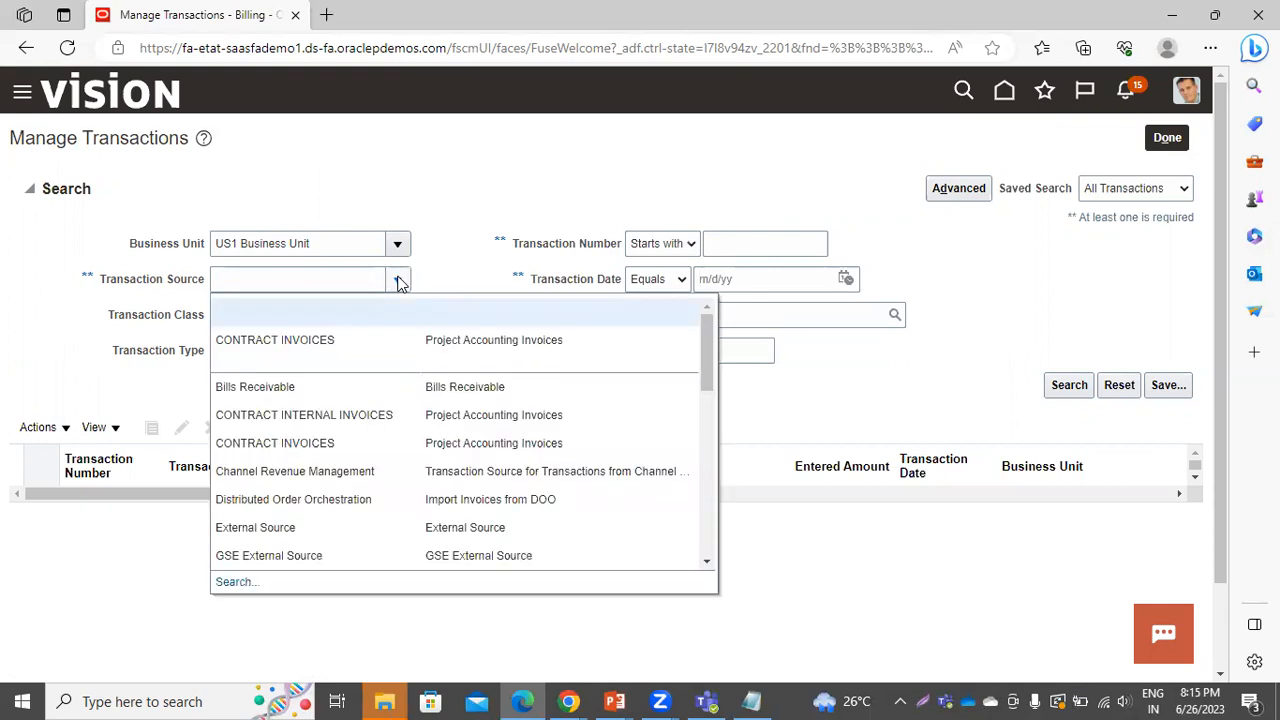
click(337, 341)
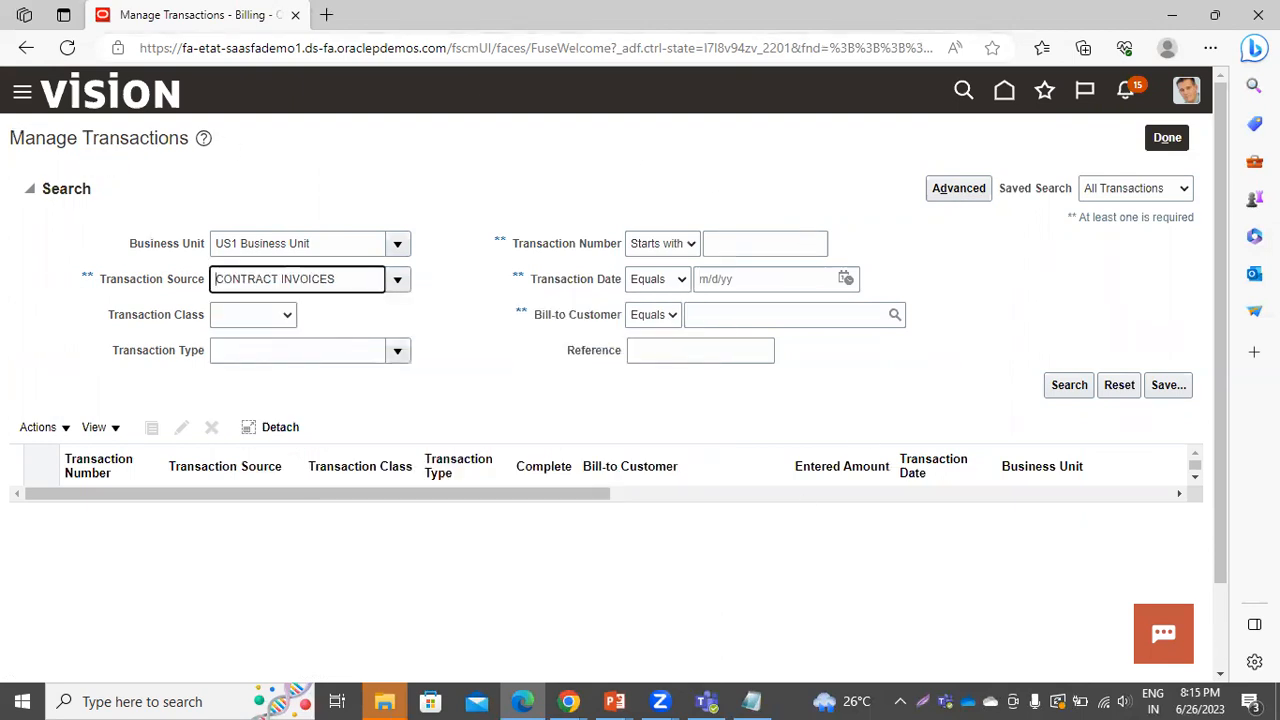
click(1050, 390)
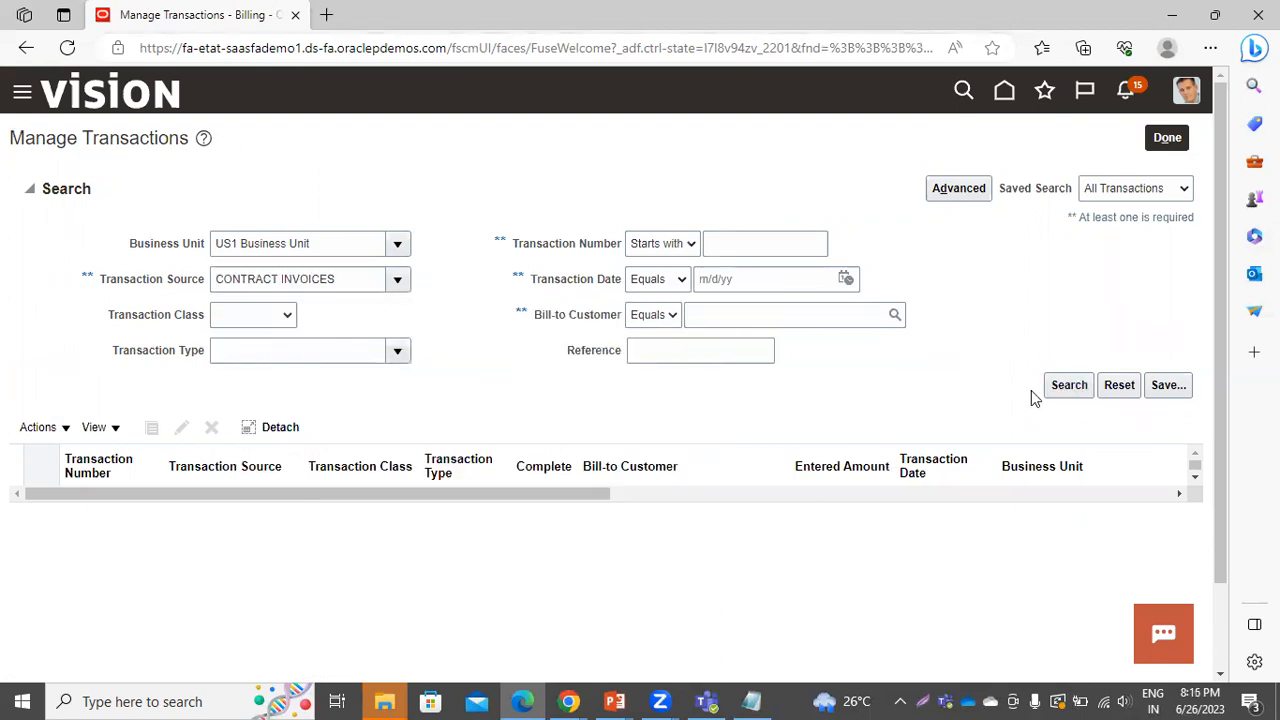
click(1072, 388)
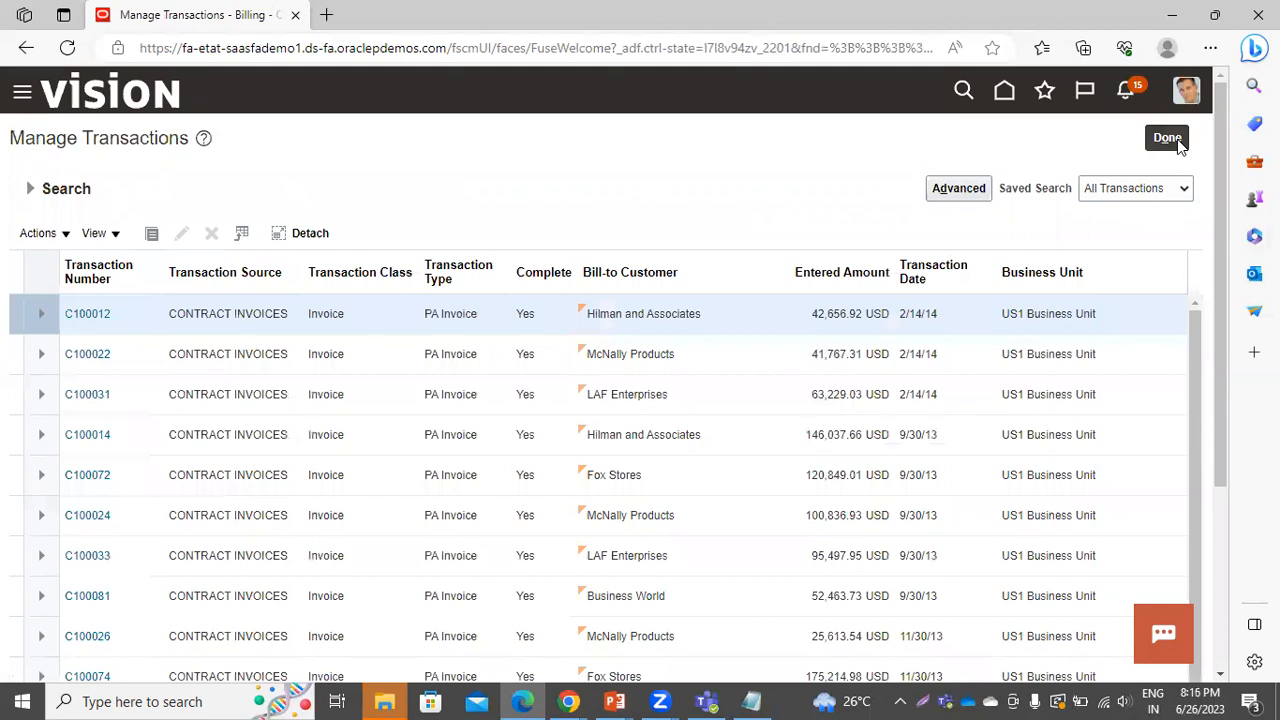
Narrow the search to transaction number AR-12345, which returns no matches
click(30, 188)
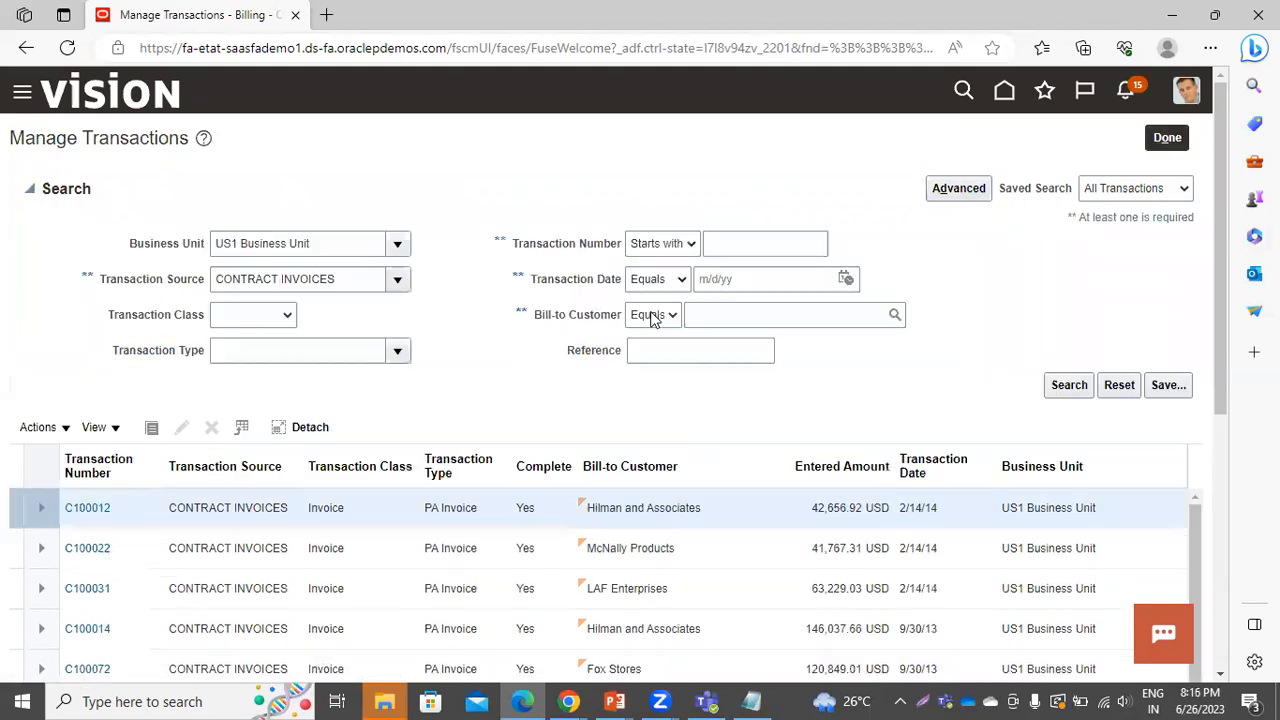
click(253, 314)
click(253, 314)
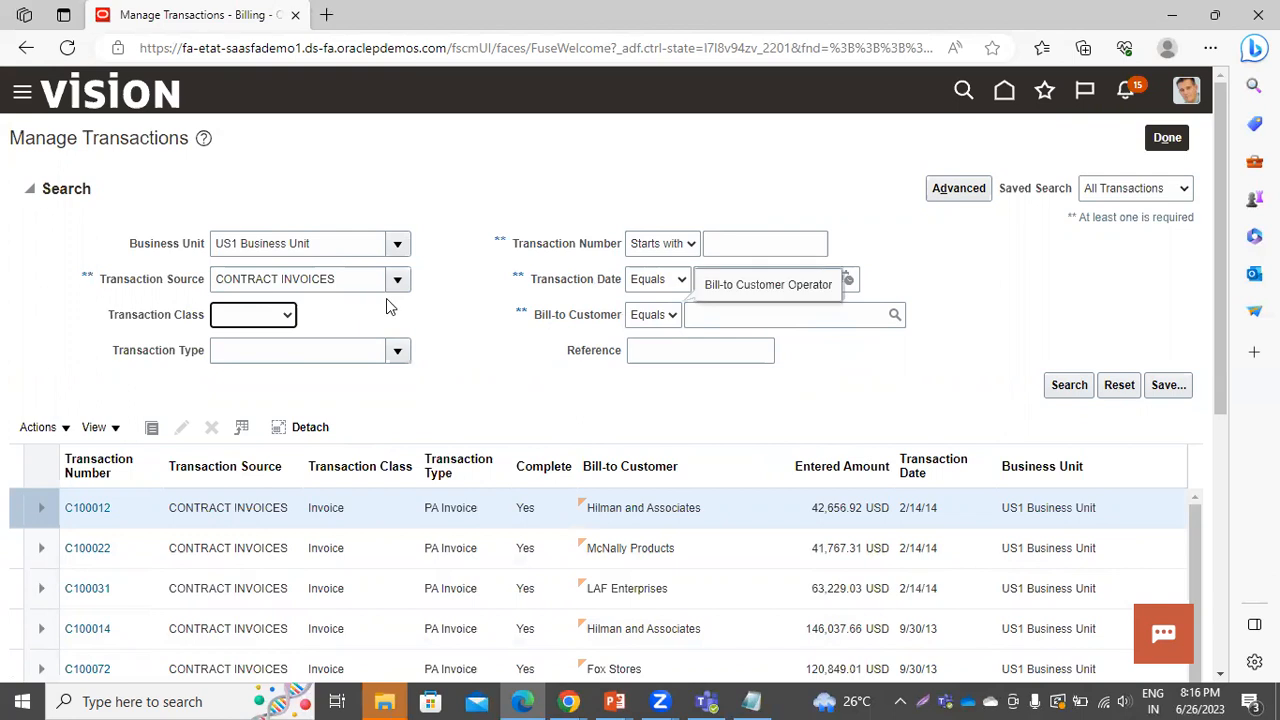
click(766, 246)
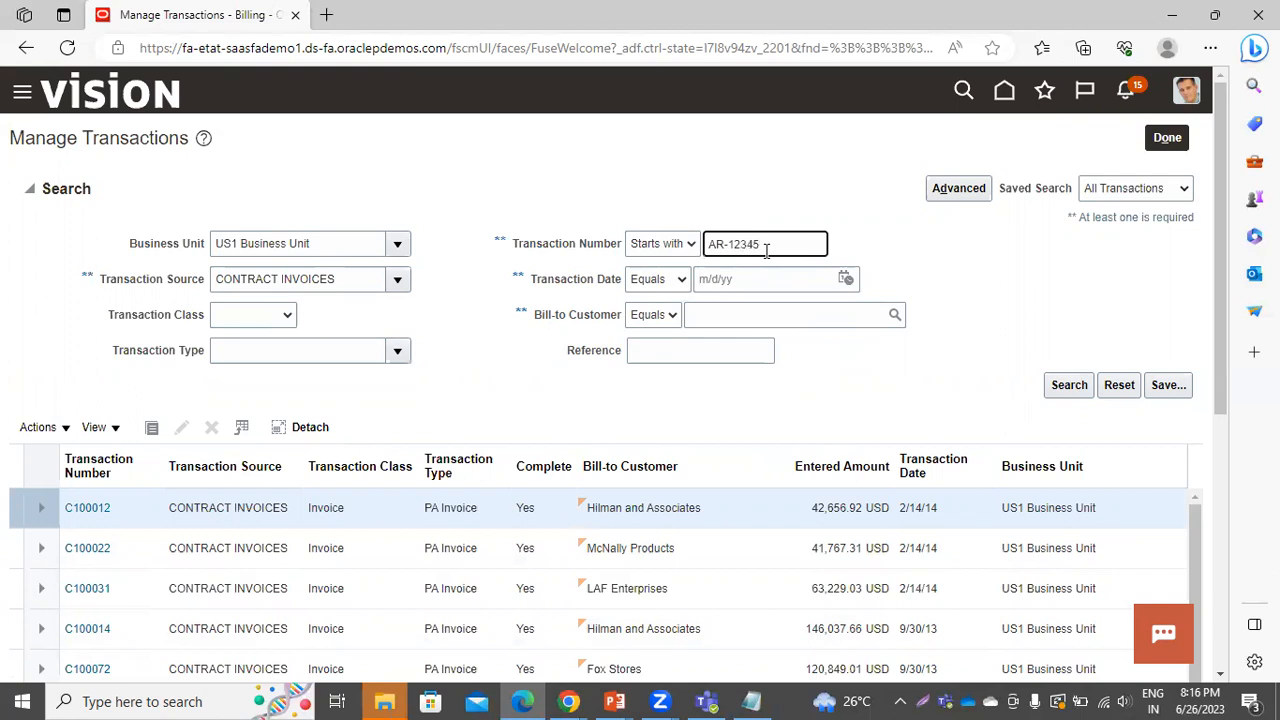
key(Return)
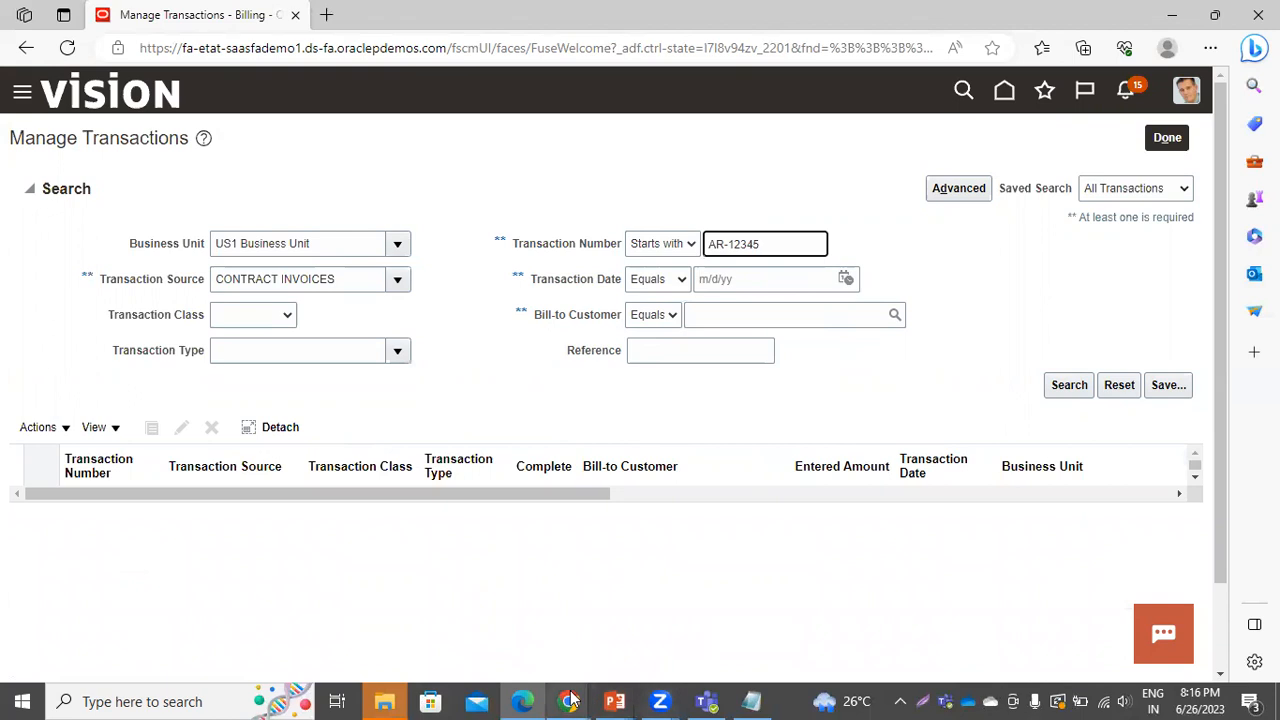
mouse_move(570, 700)
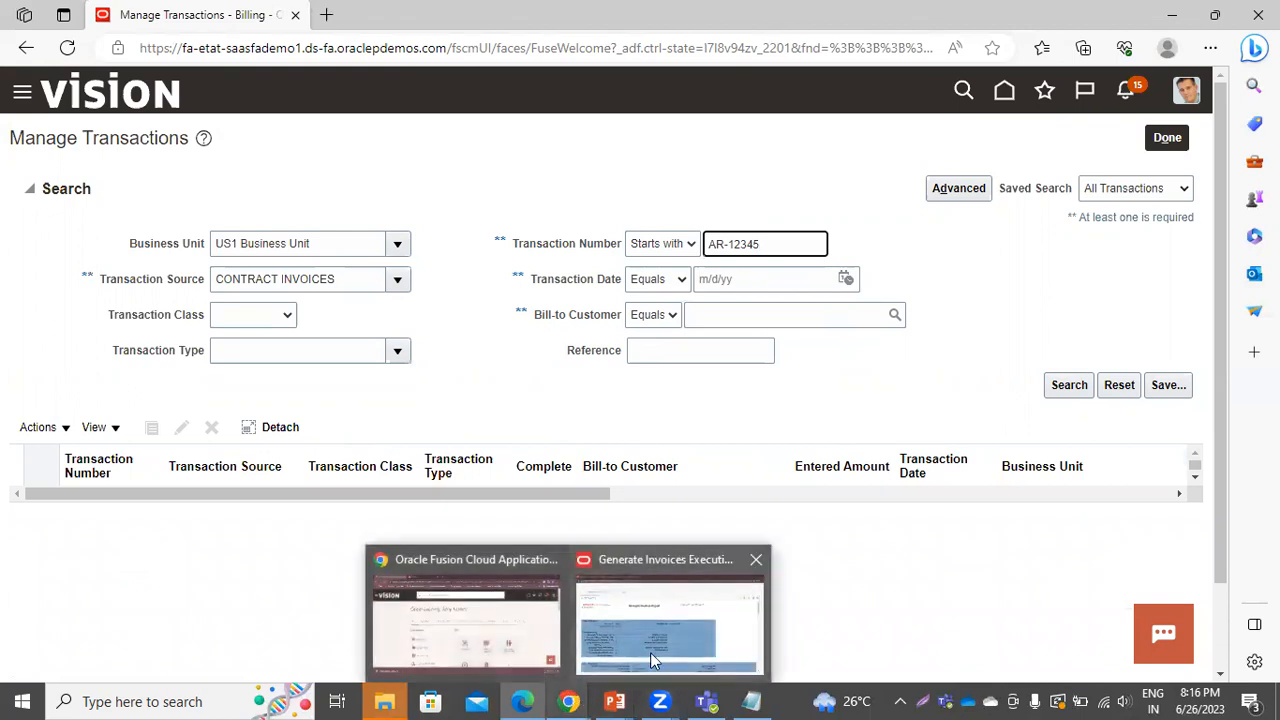
In the other Fusion session, open Transfer Invoice Details to Receivables and review its US1 Business Unit parameters
click(505, 625)
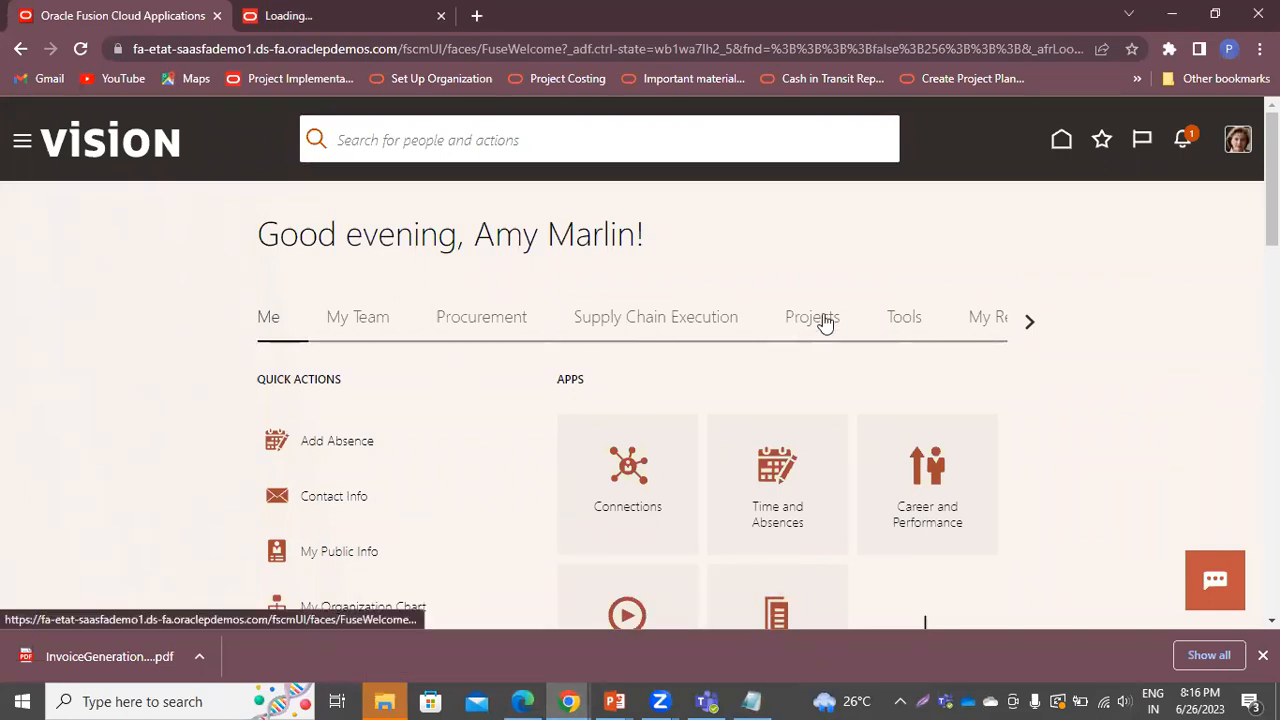
click(22, 140)
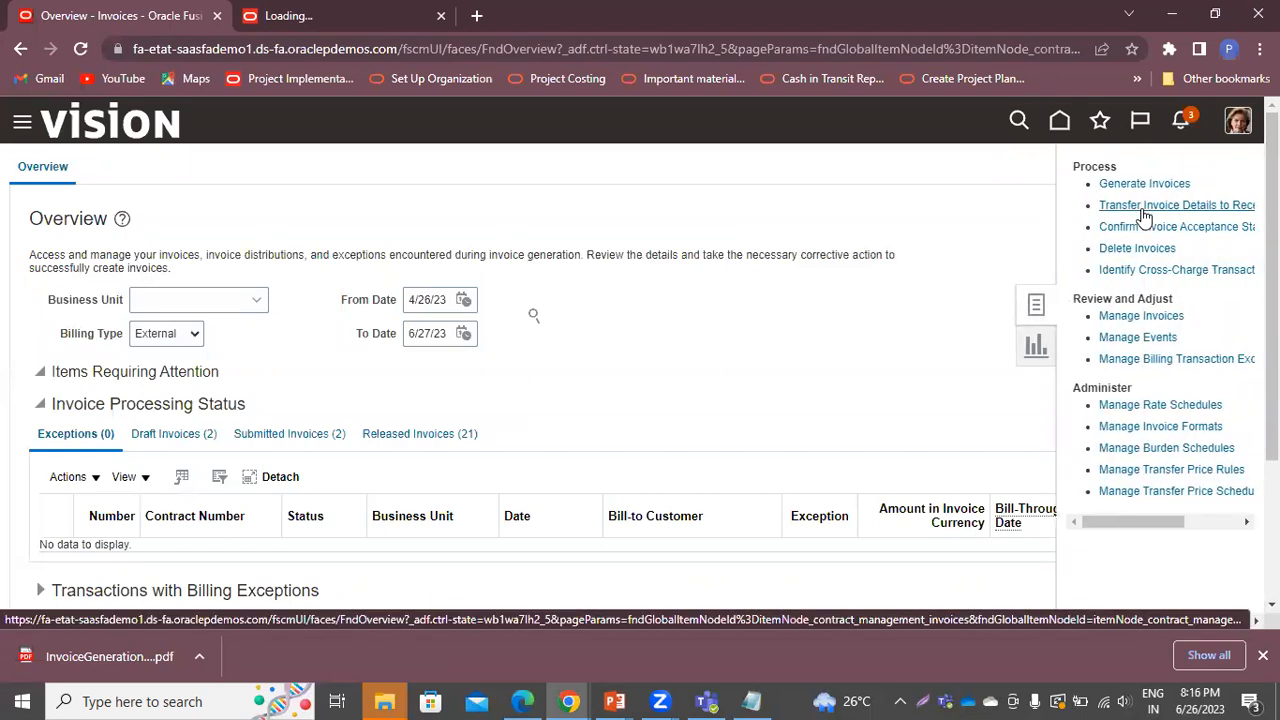
click(1141, 207)
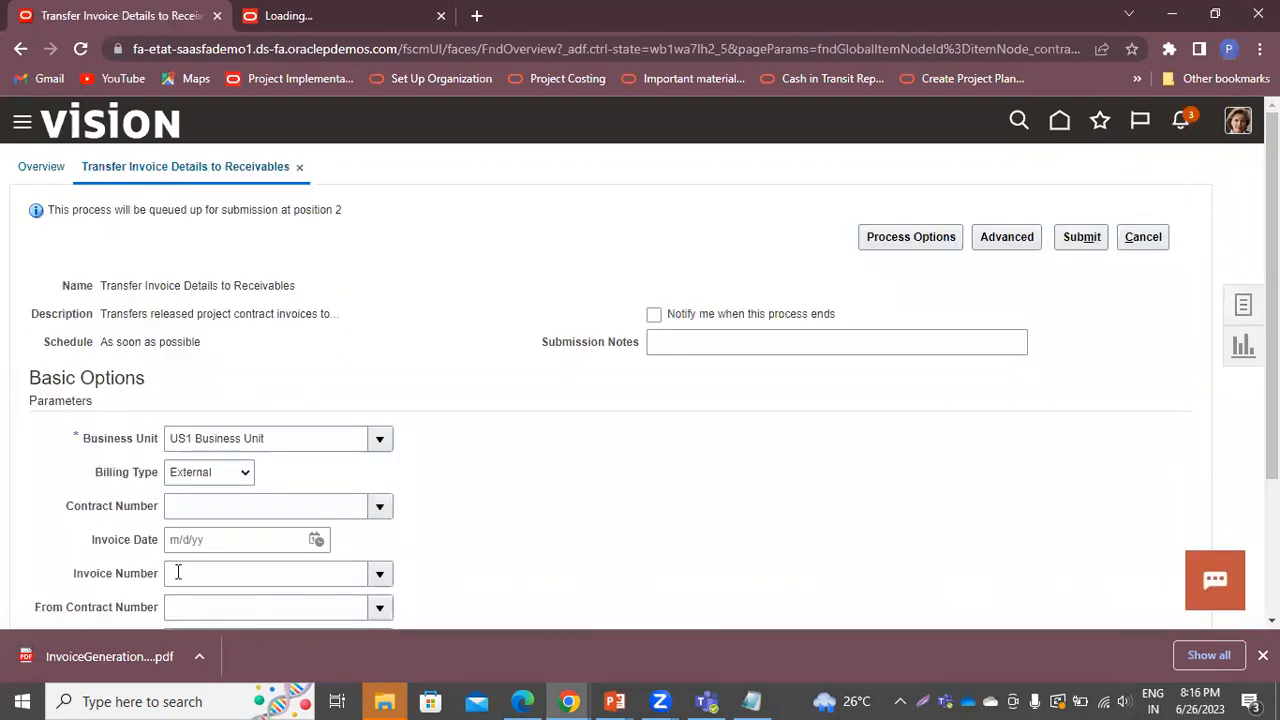
scroll(296, 514, down, 3)
scroll(296, 514, down, 1)
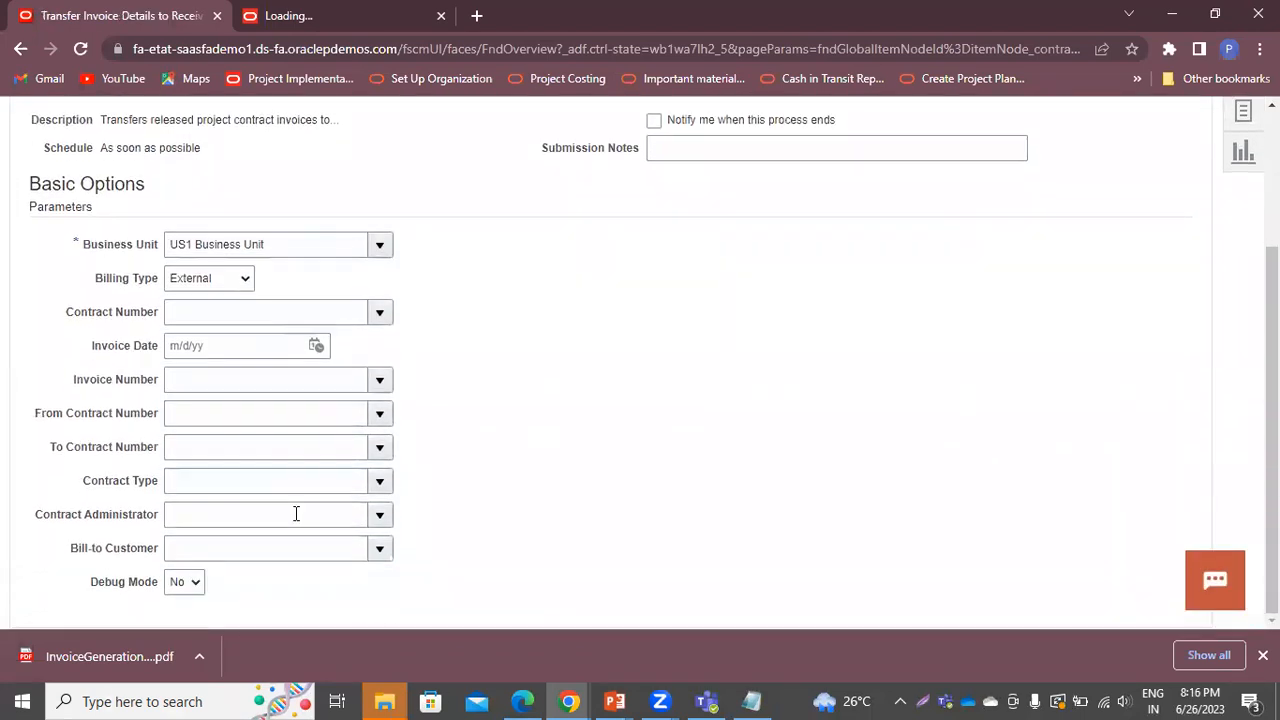
scroll(296, 514, up, 4)
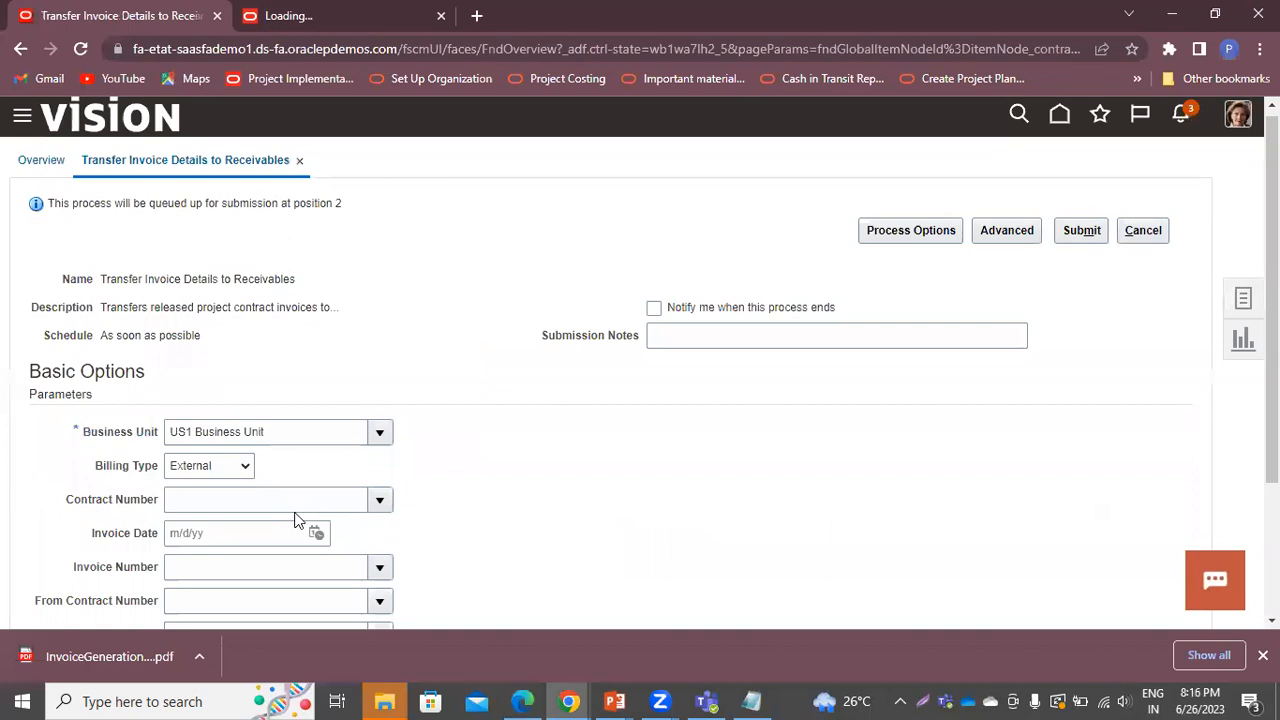
scroll(296, 520, down, 2)
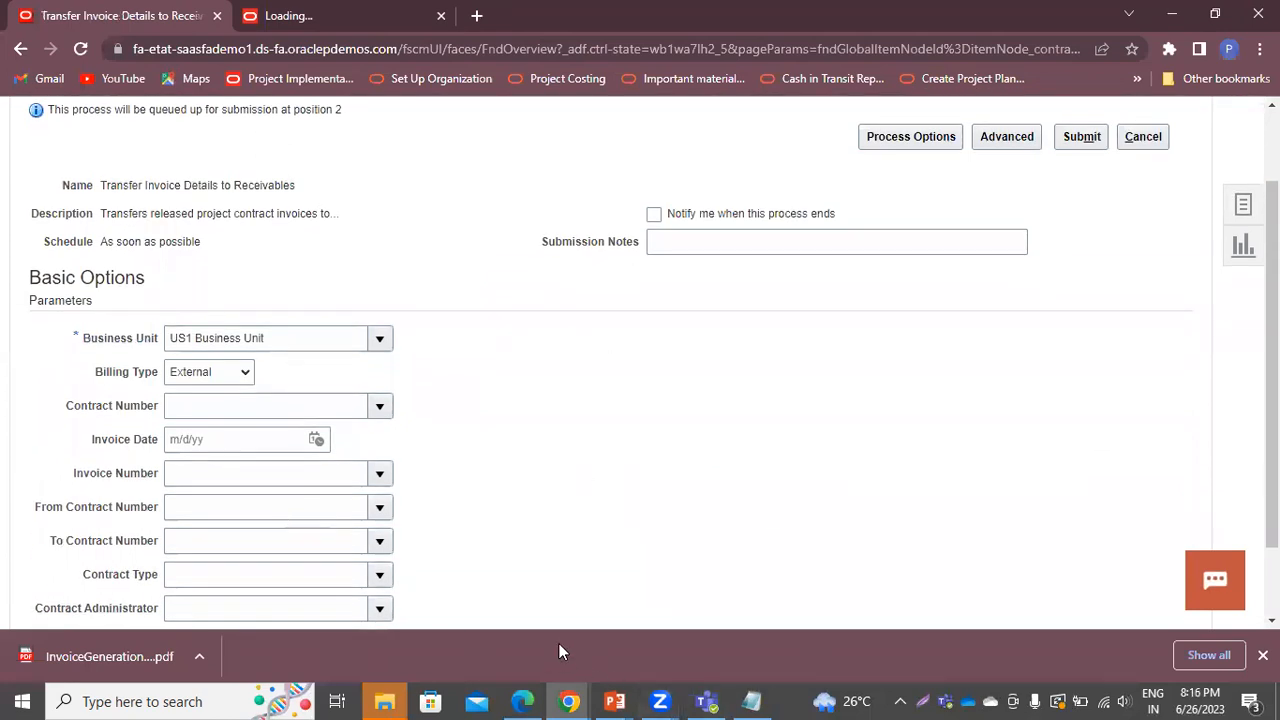
scroll(477, 477, down, 2)
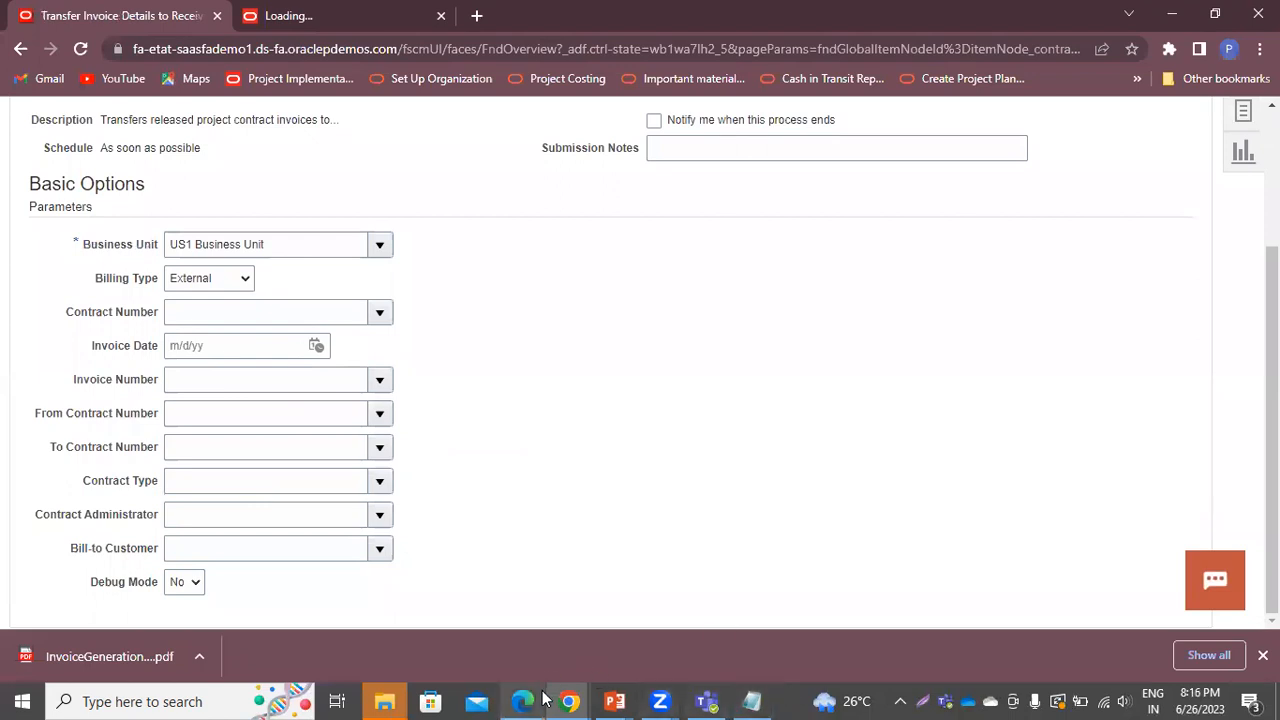
mouse_move(522, 699)
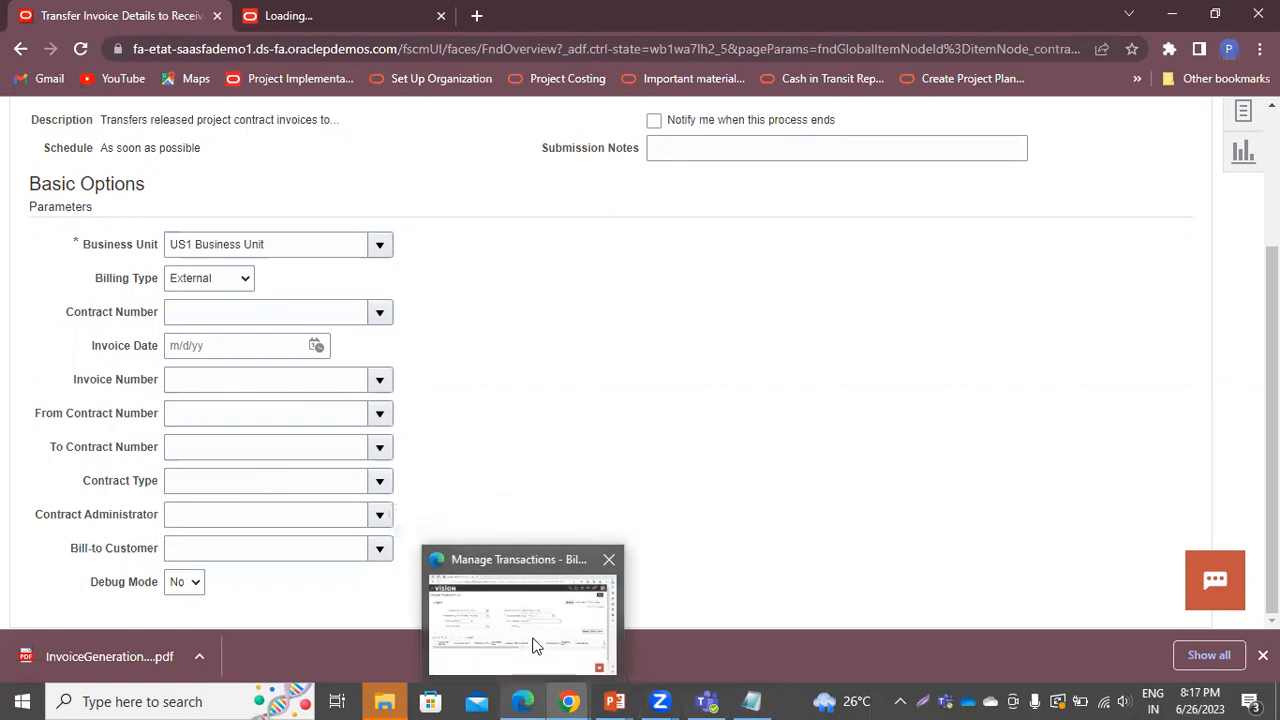
Return to the Edge window and open Scheduled Processes from the Navigator's Tools list
click(522, 701)
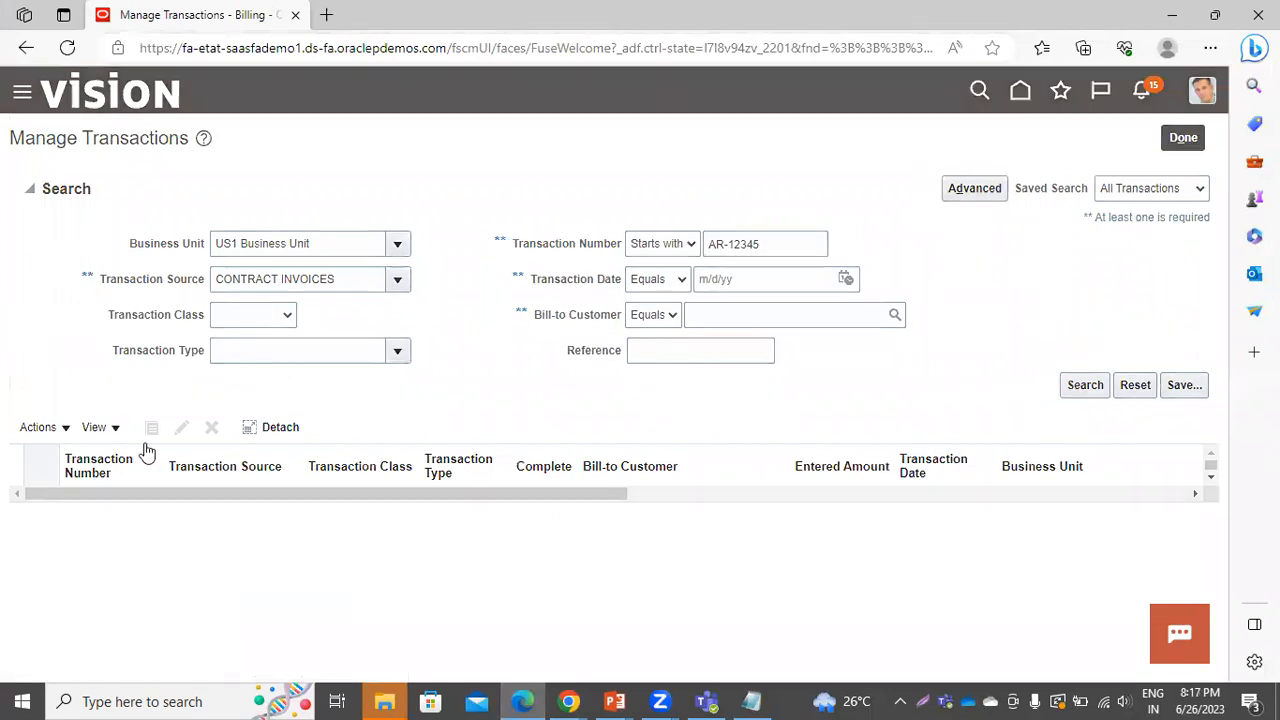
scroll(104, 646, down, 6)
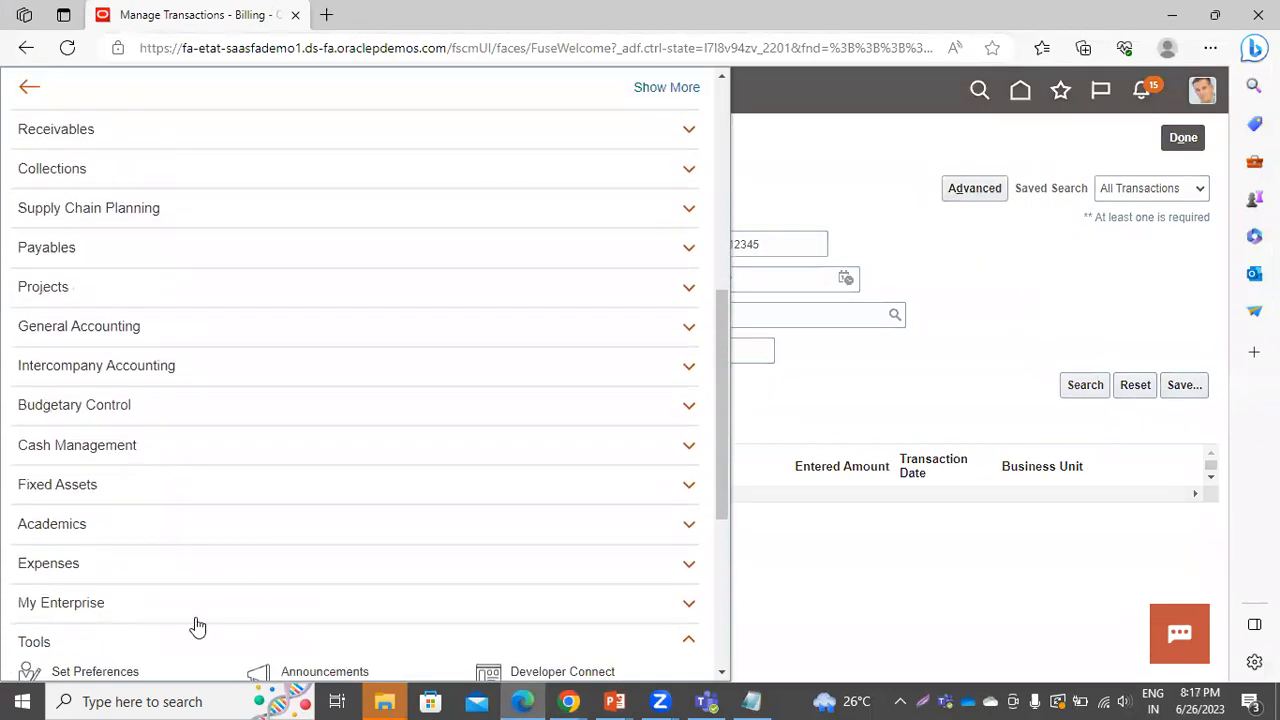
scroll(197, 626, down, 2)
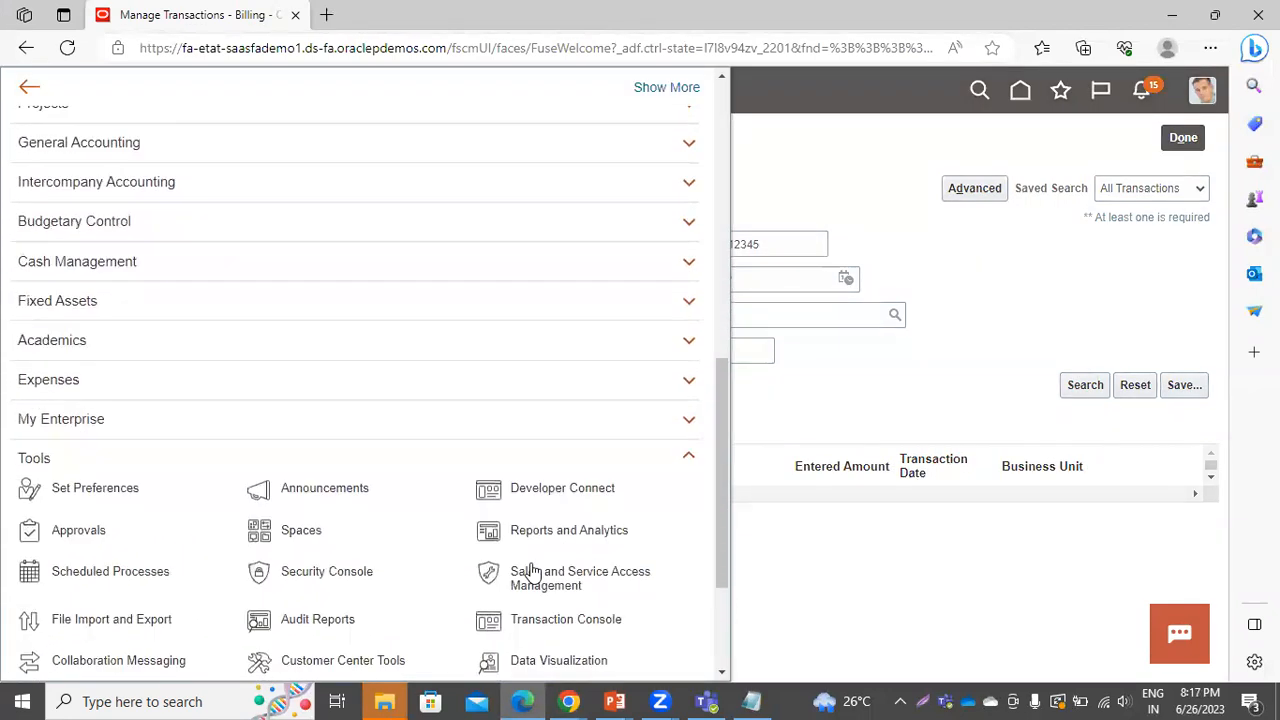
click(110, 572)
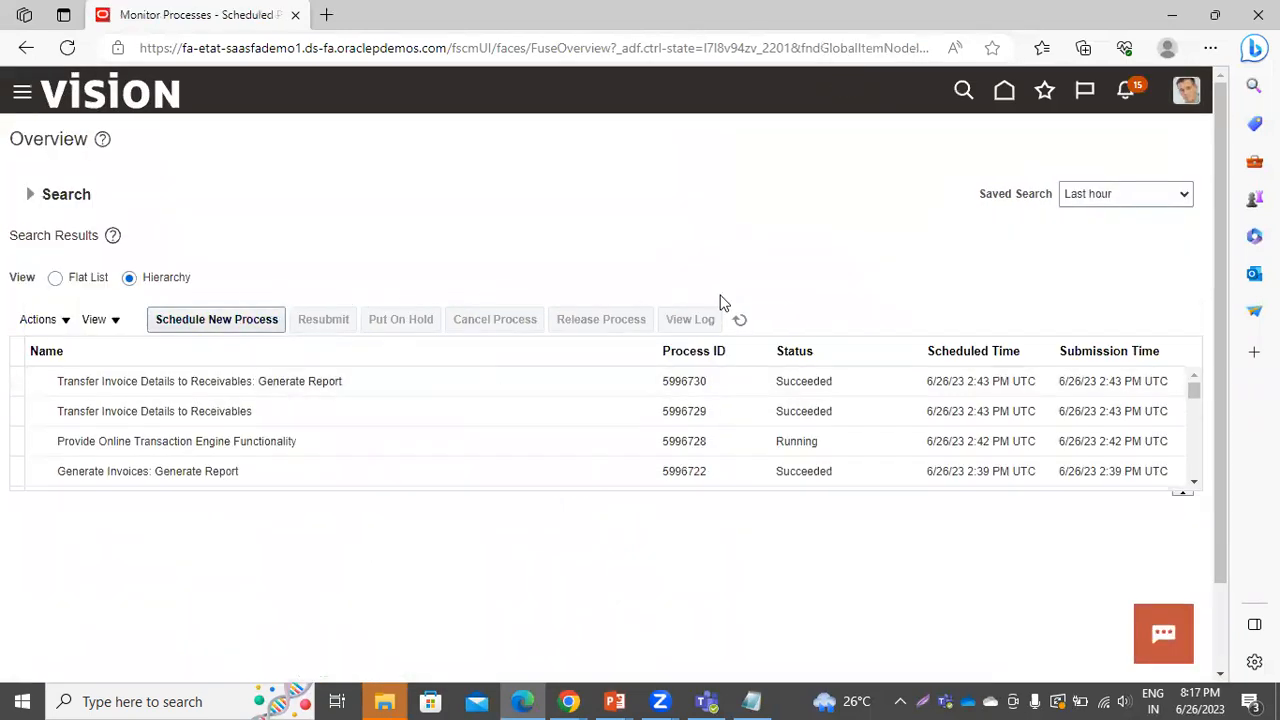
Schedule a new process with Import Receivables Transactions Using AutoInvoice as the job name
click(259, 321)
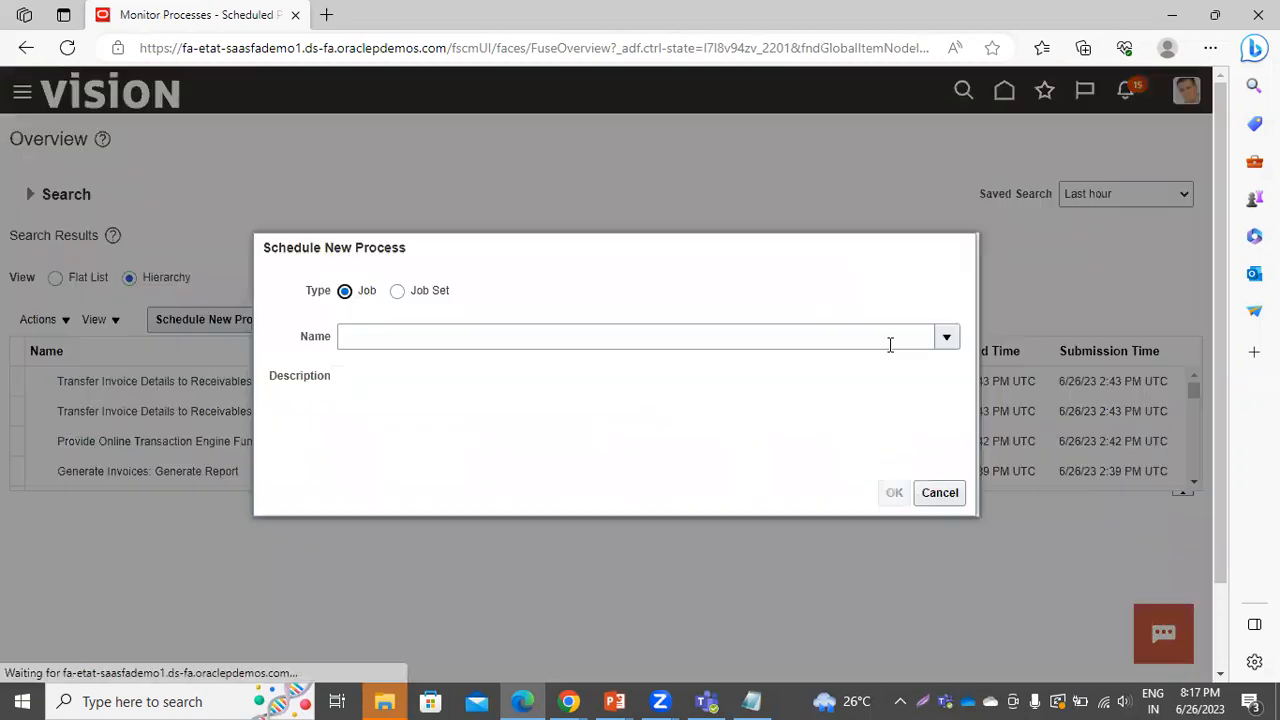
click(947, 338)
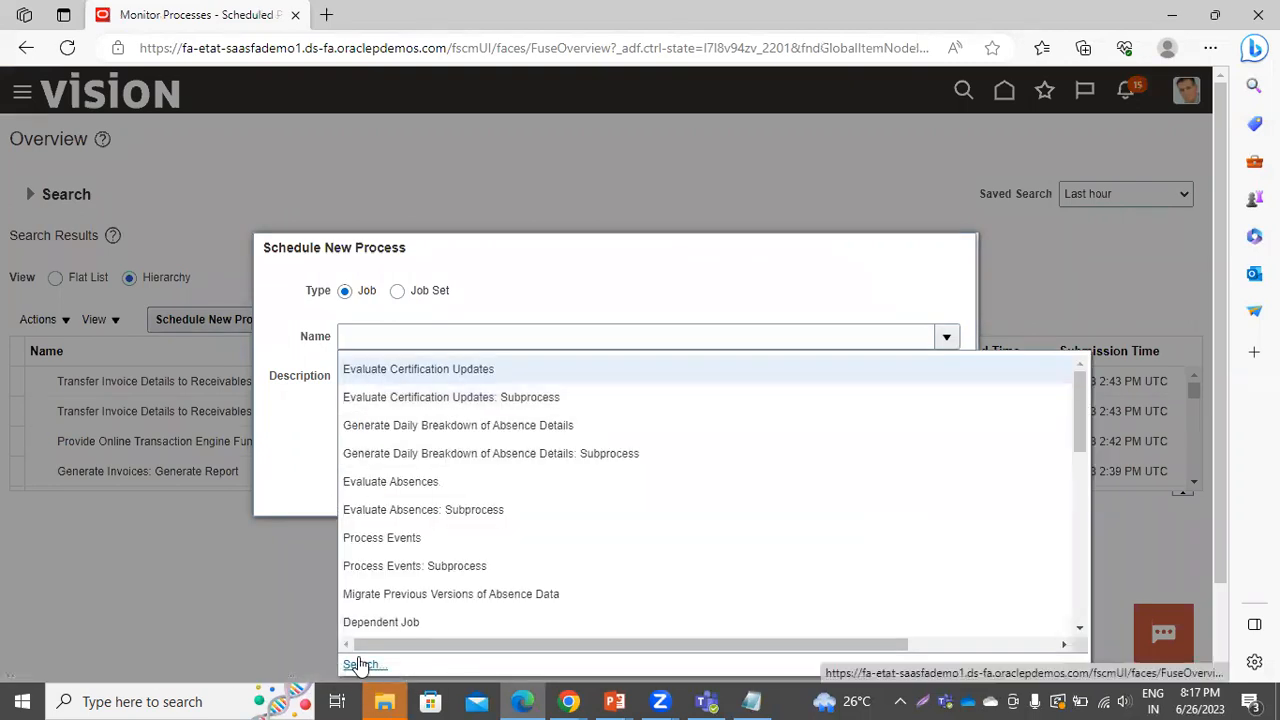
click(361, 664)
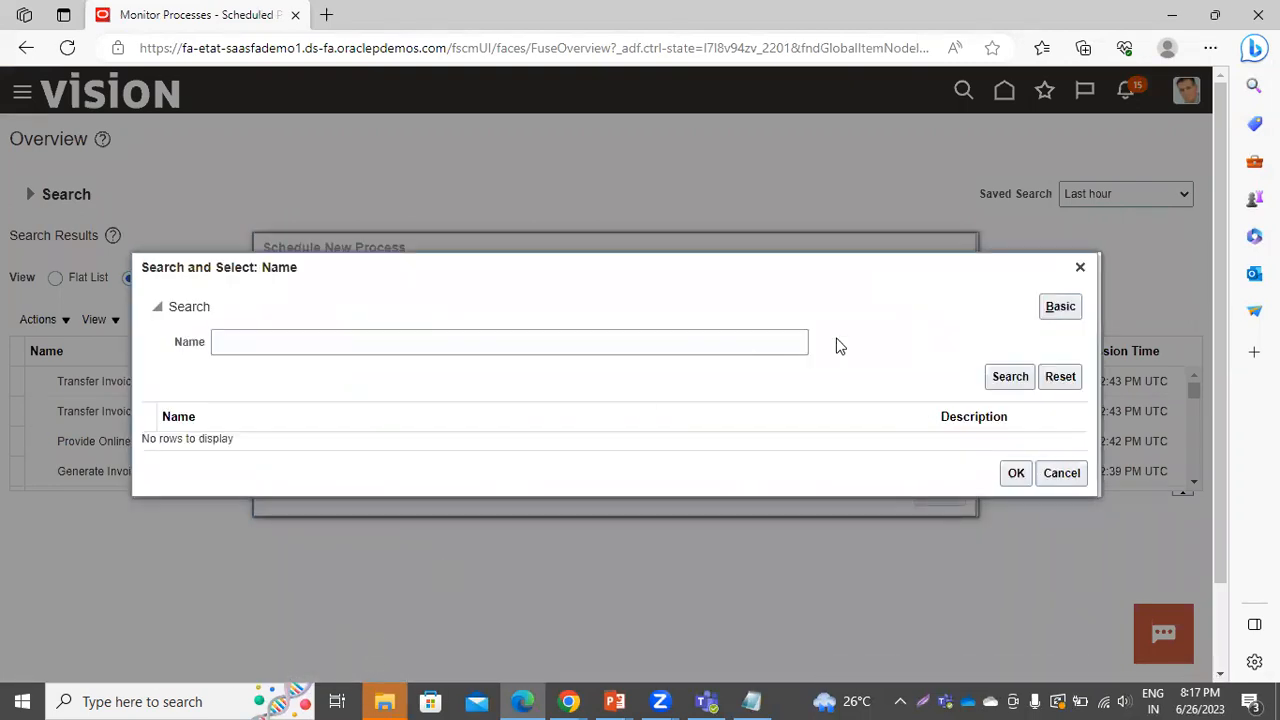
click(772, 341)
click(470, 441)
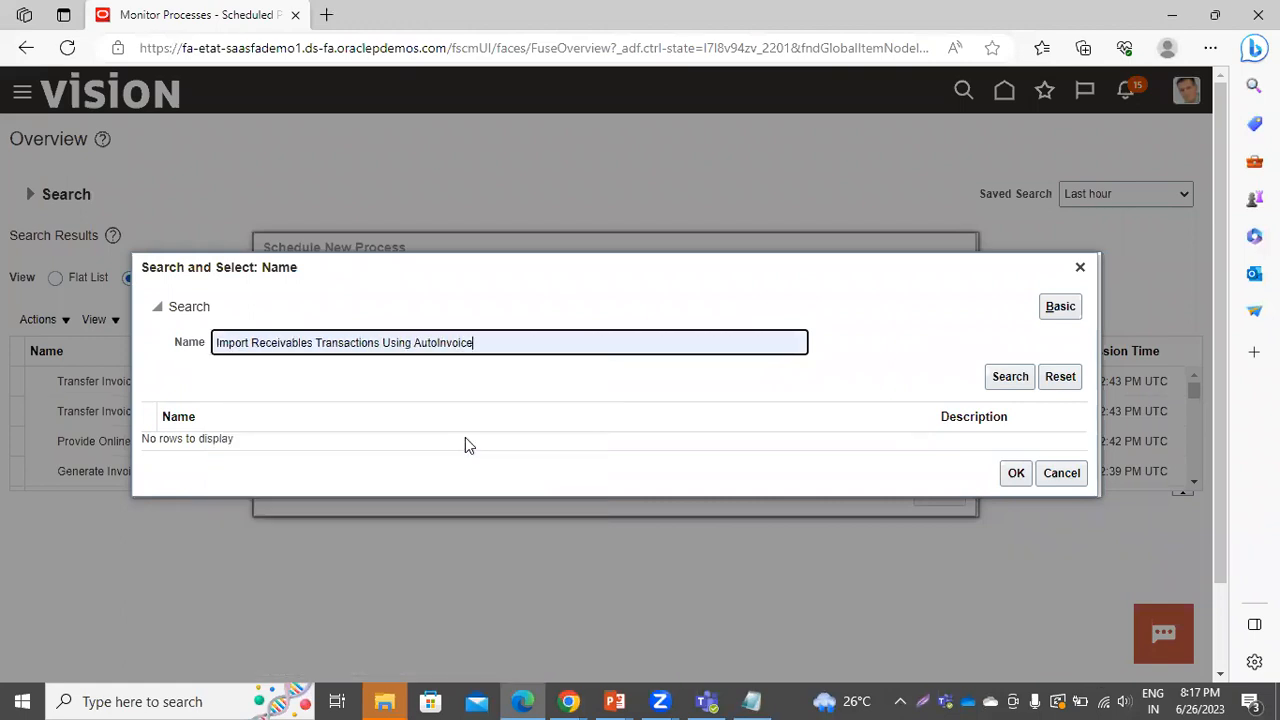
click(1010, 384)
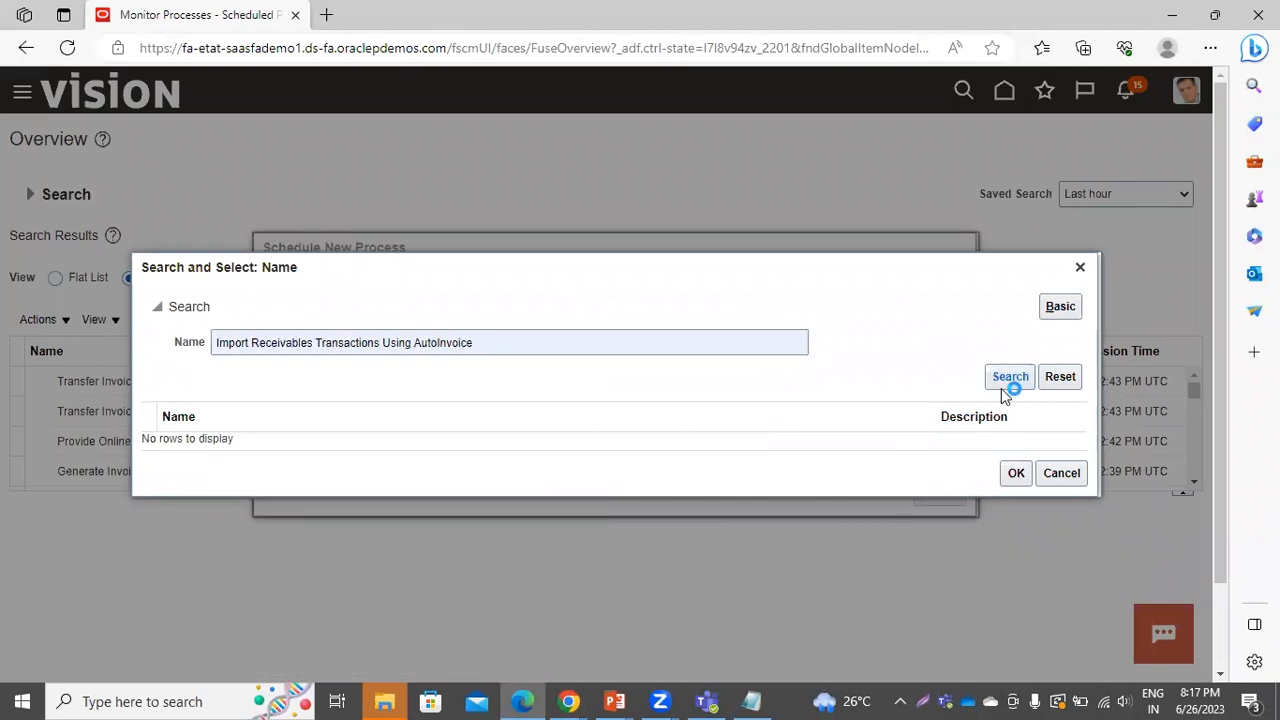
click(545, 437)
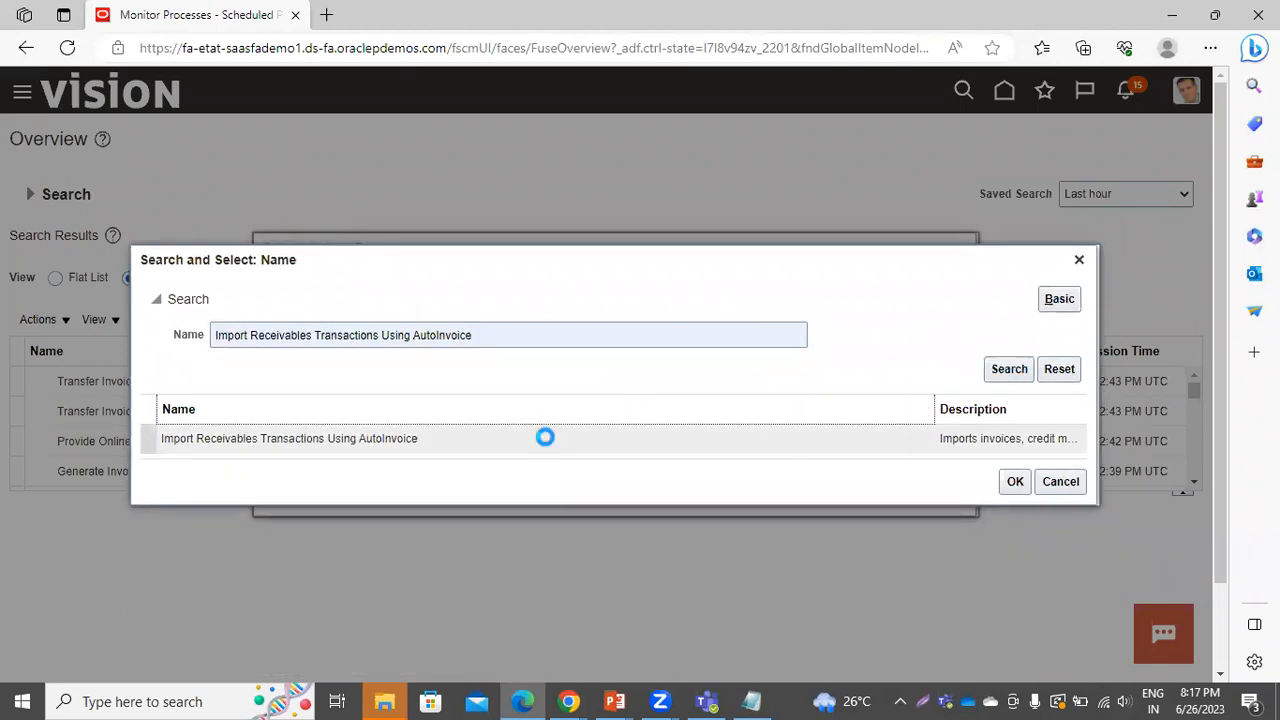
click(1015, 482)
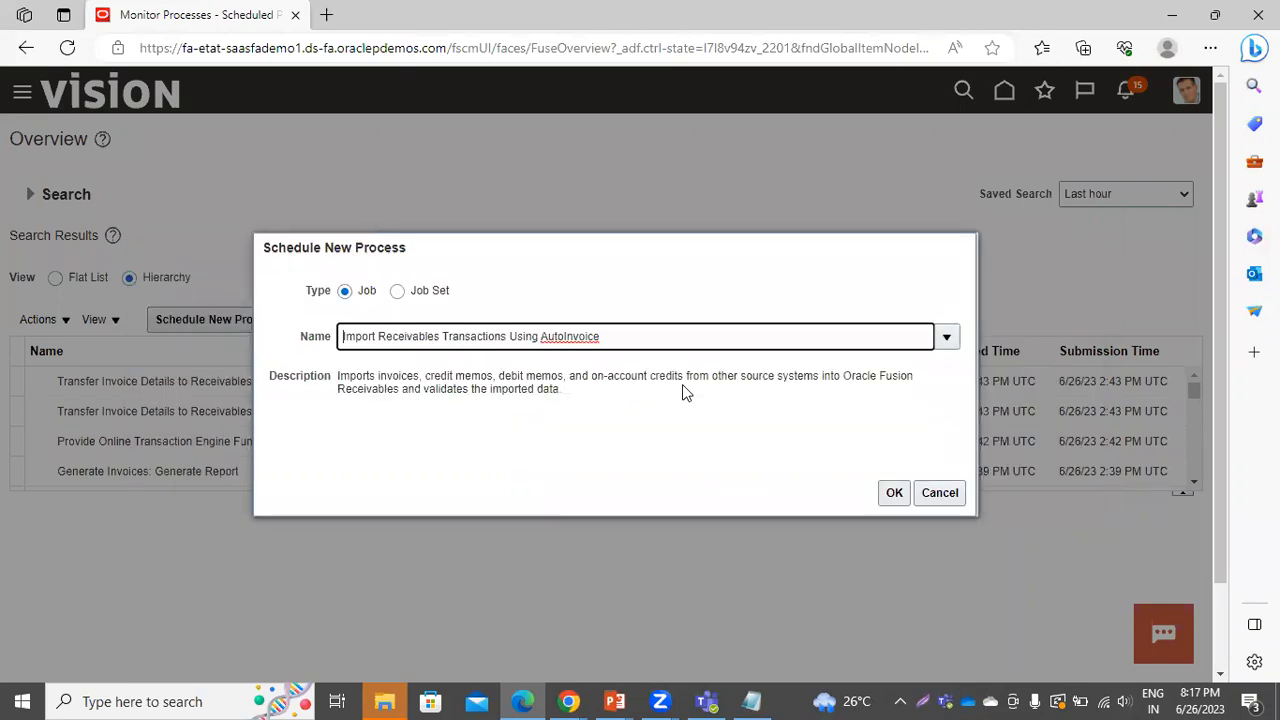
Set the AutoInvoice import's transaction source to CONTRACT INVOICES for US1 Business Unit and submit it
click(891, 492)
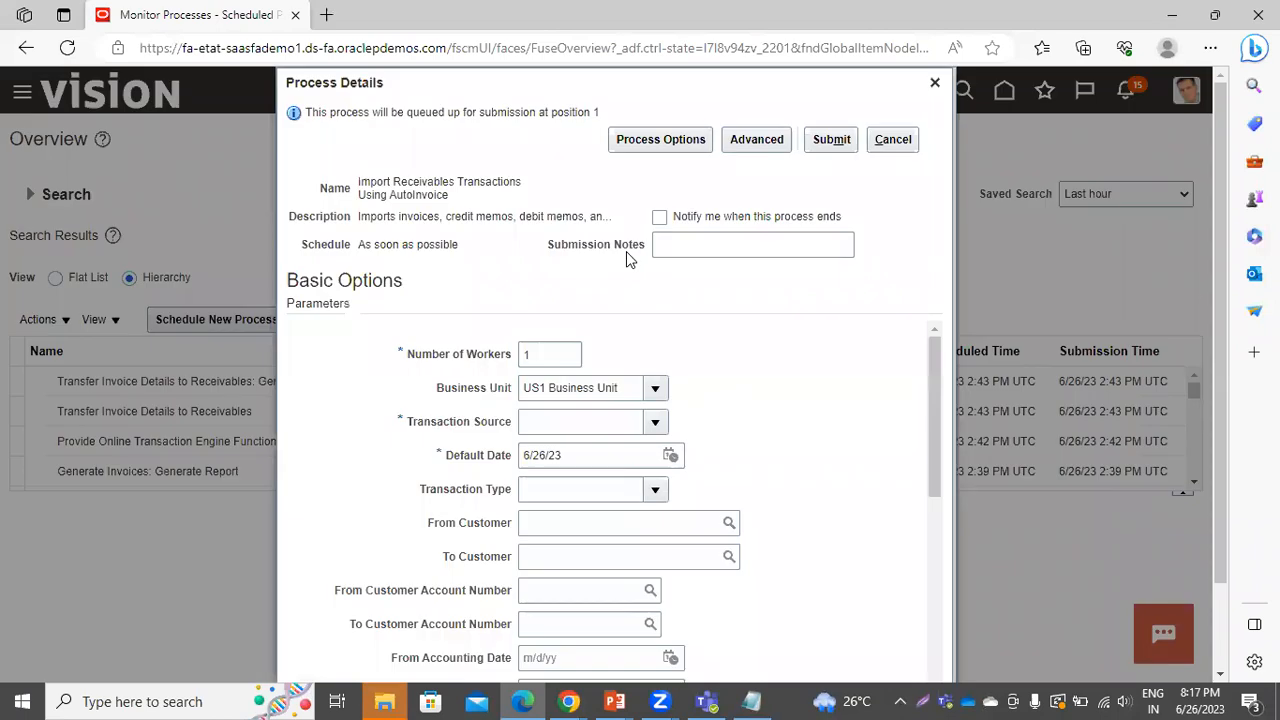
scroll(500, 360, down, 1)
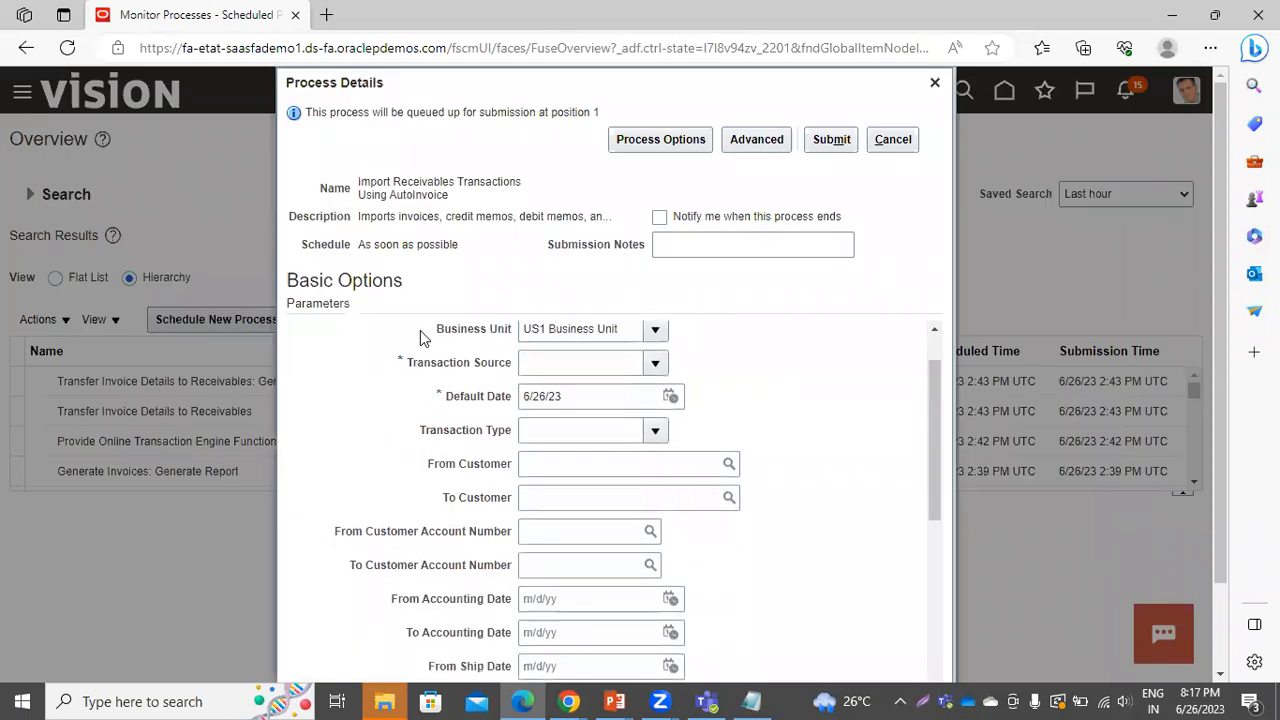
scroll(791, 390, up, 1)
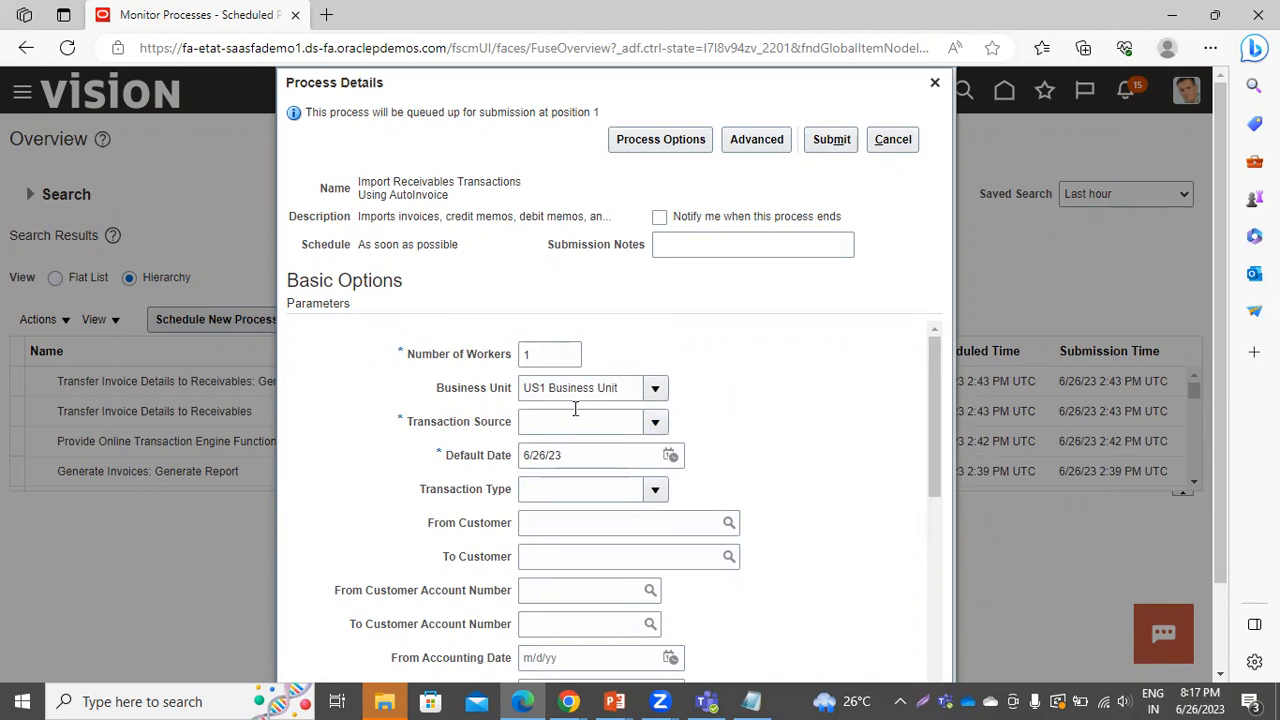
click(658, 424)
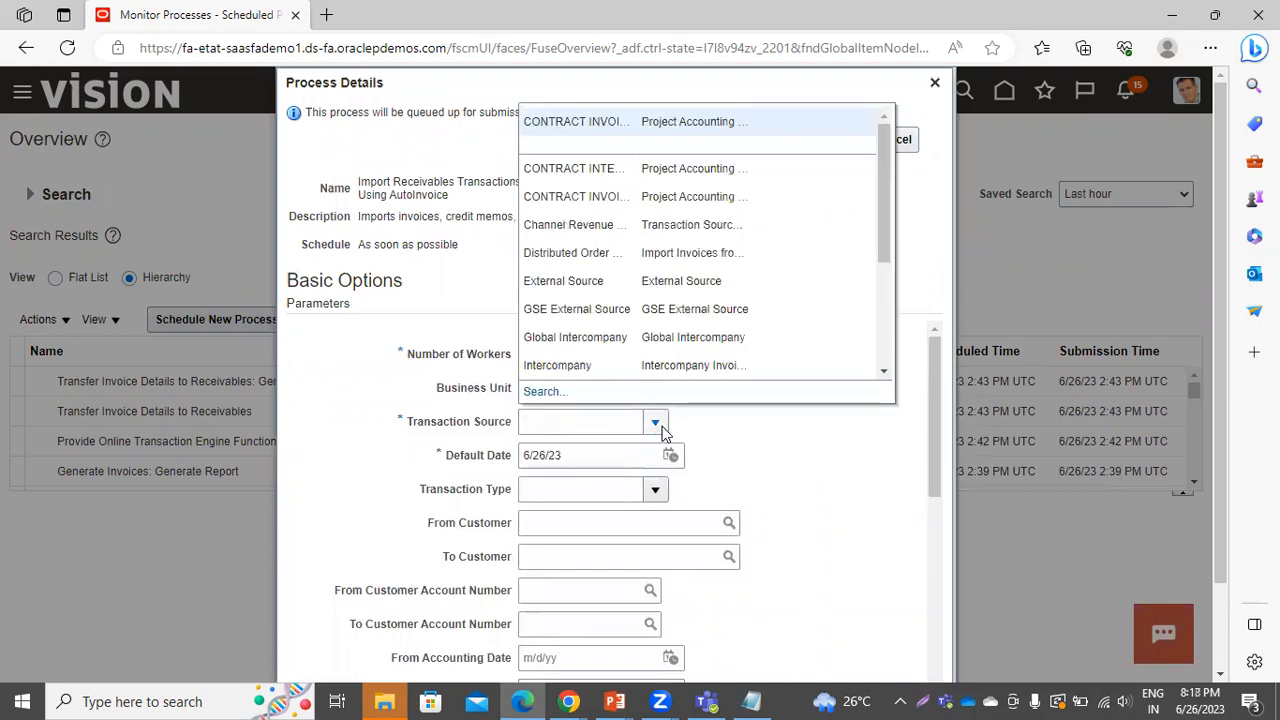
click(620, 122)
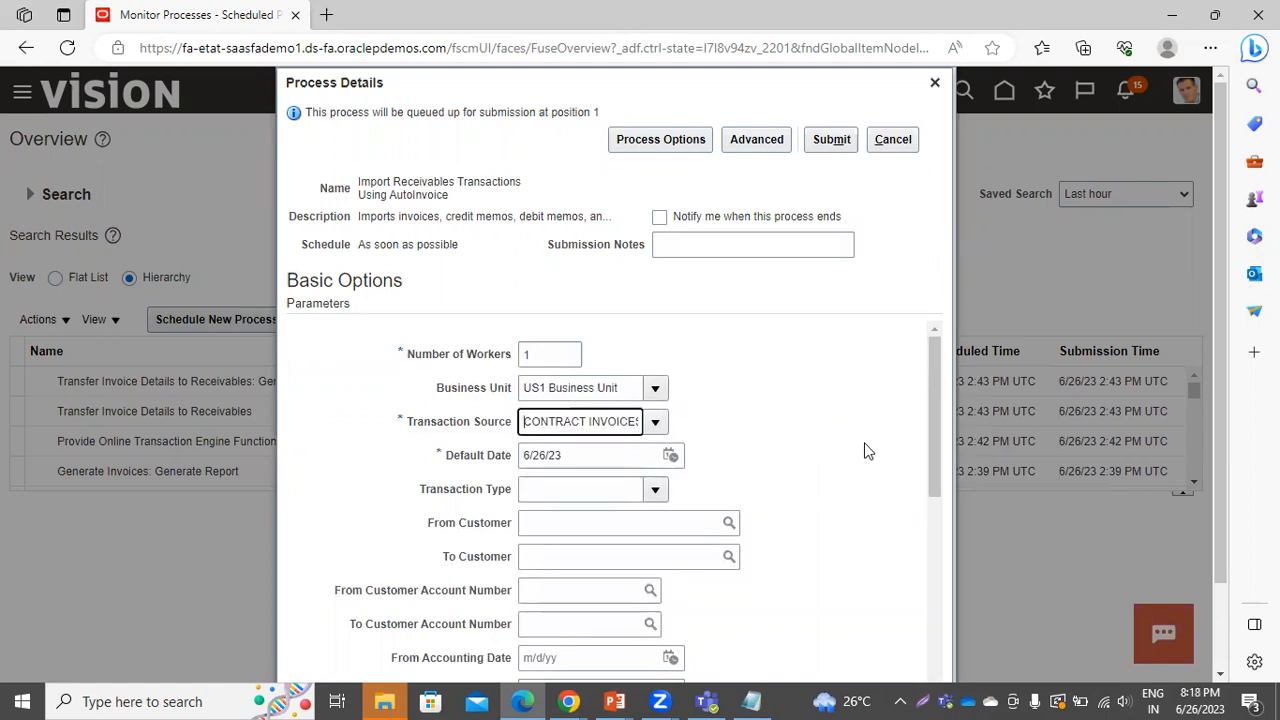
scroll(868, 452, down, 1)
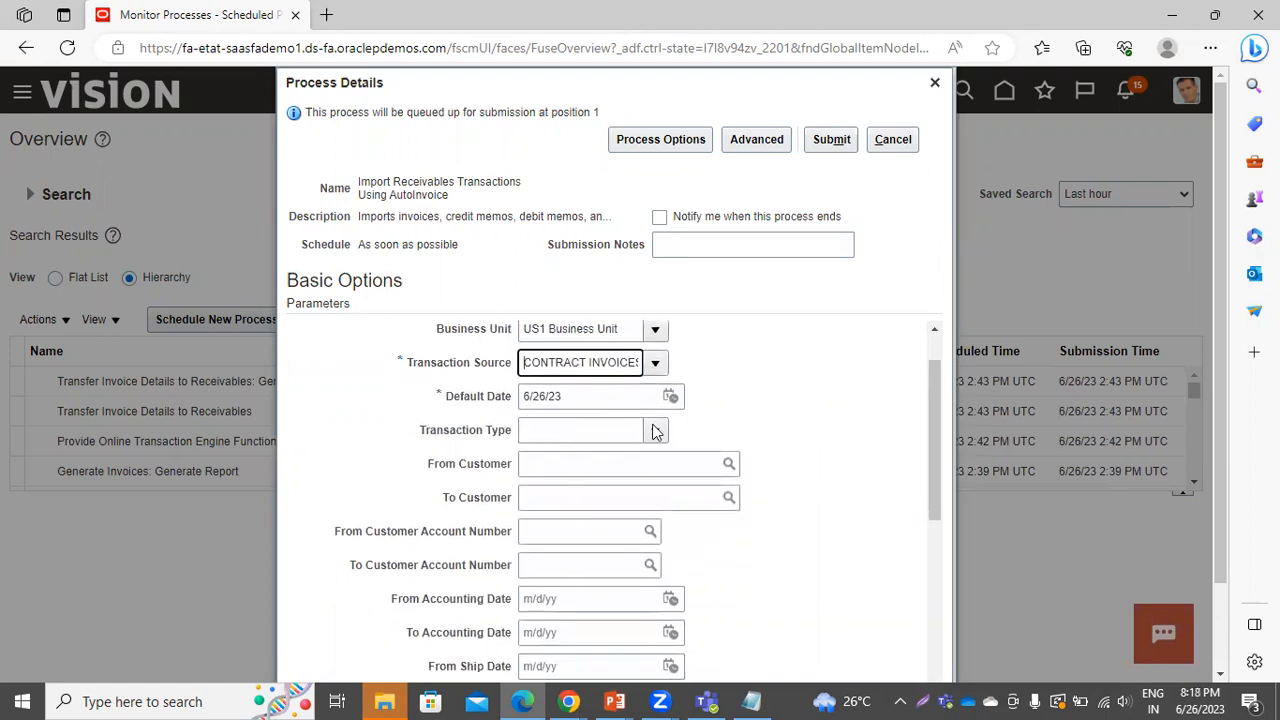
scroll(845, 413, down, 3)
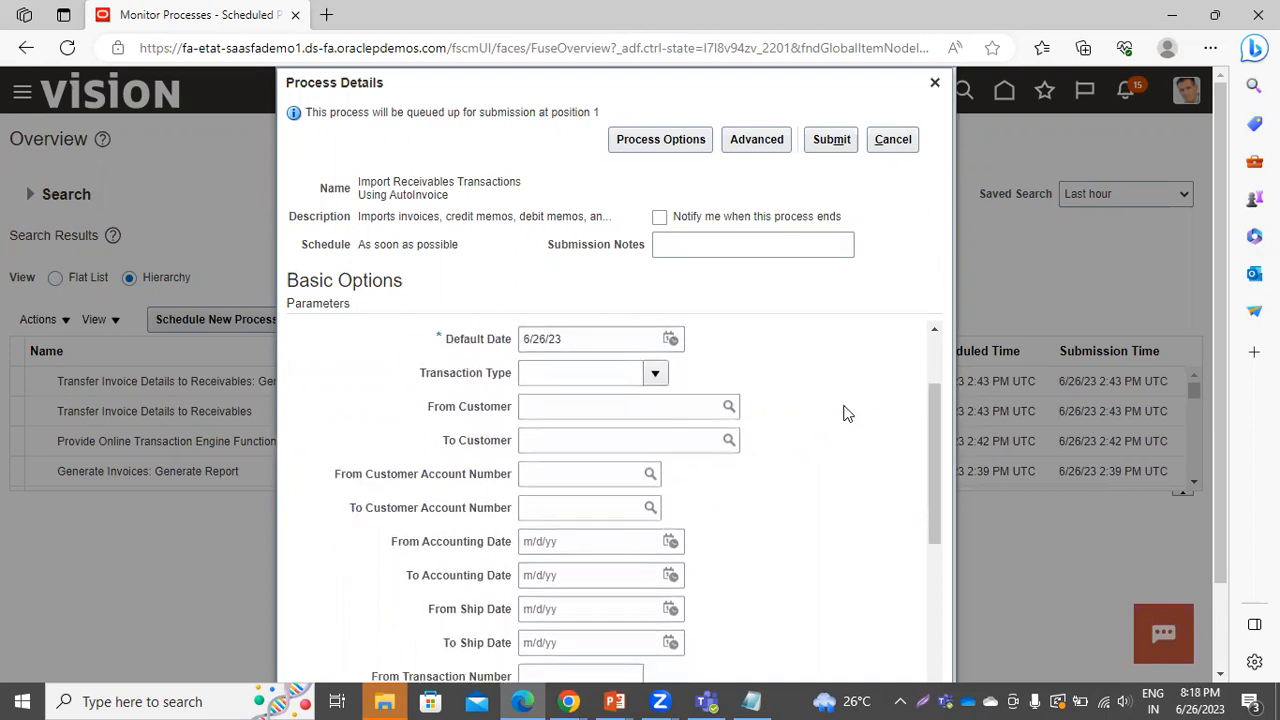
scroll(845, 413, down, 6)
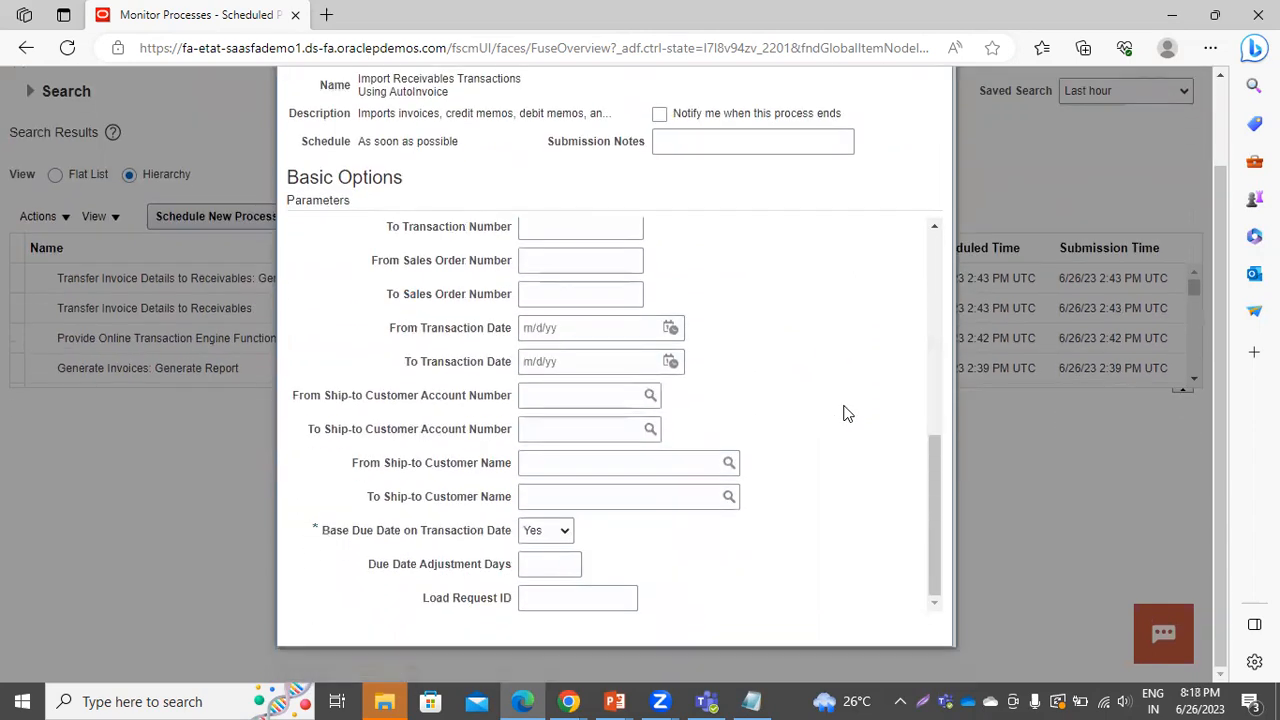
scroll(845, 413, up, 9)
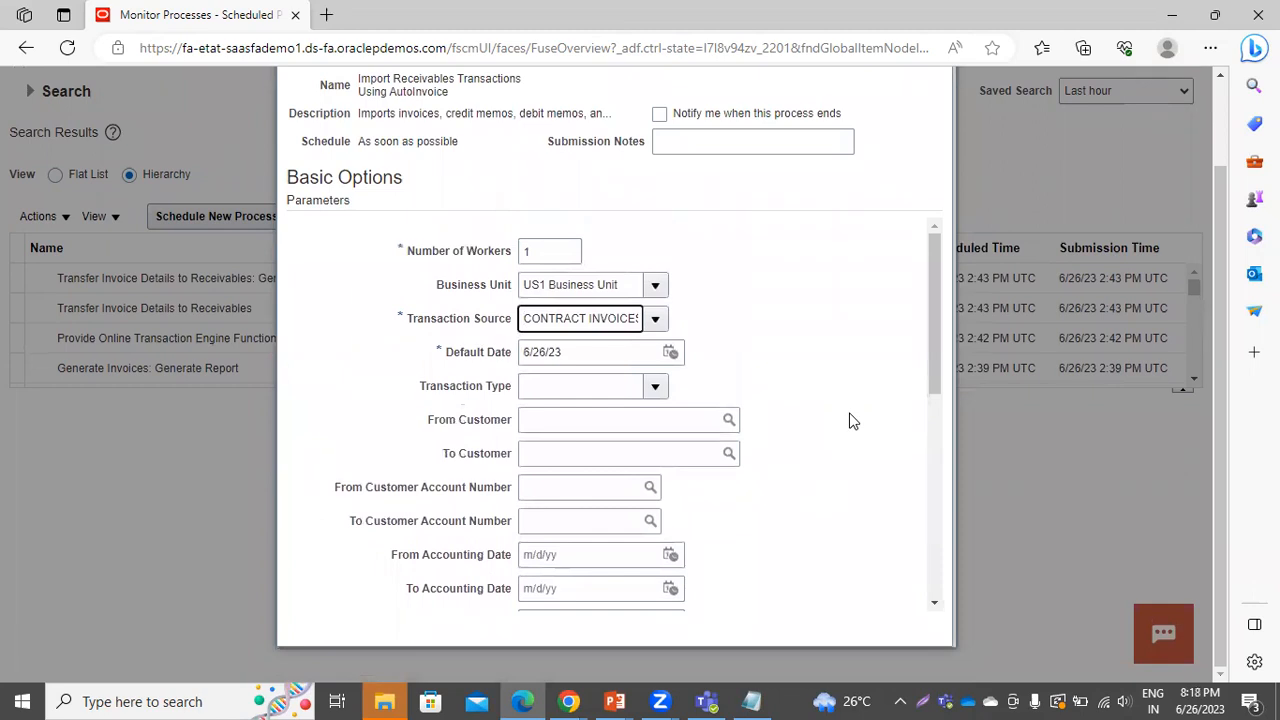
scroll(849, 421, up, 2)
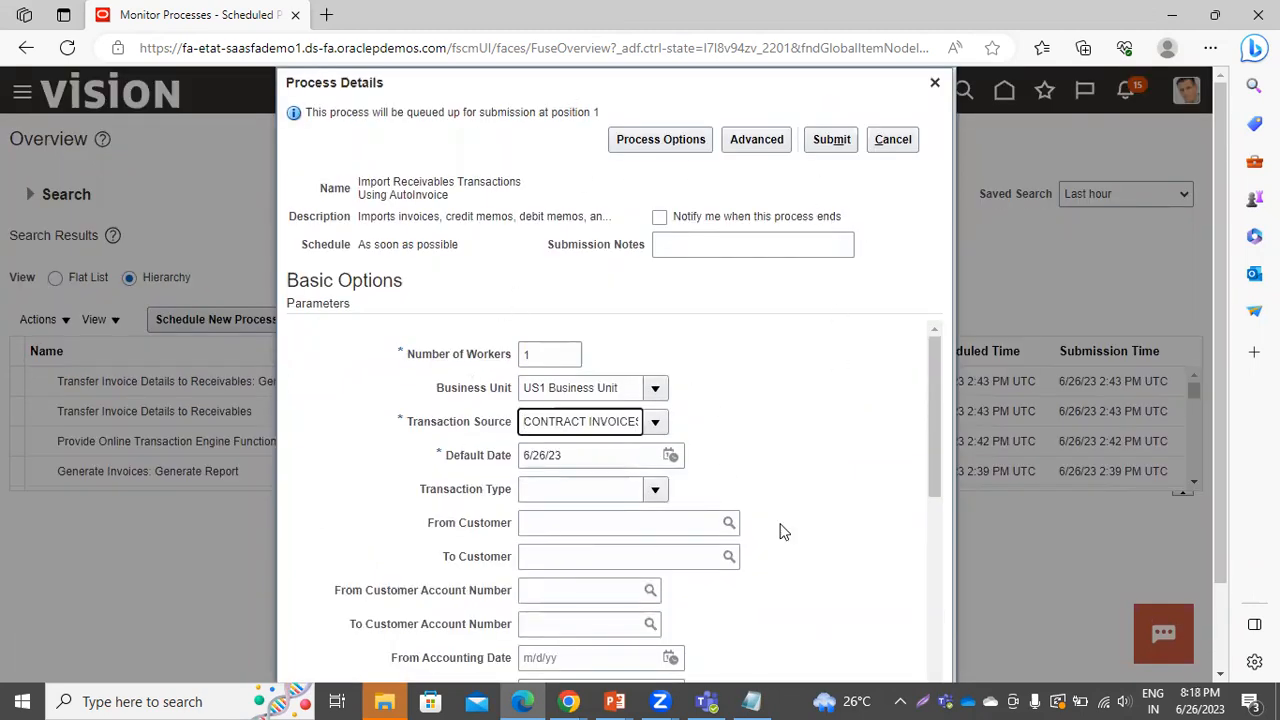
click(842, 141)
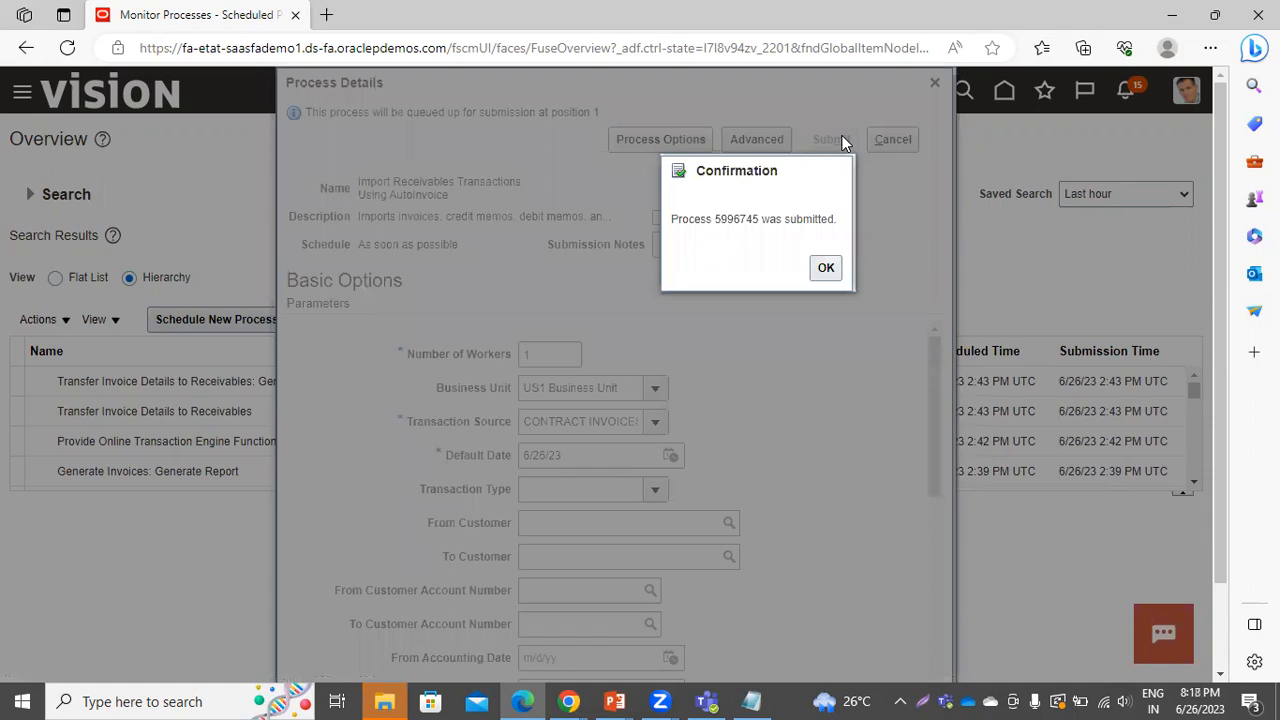
Acknowledge the confirmation and refresh Monitor Processes until process 5996745 shows Paused
click(826, 267)
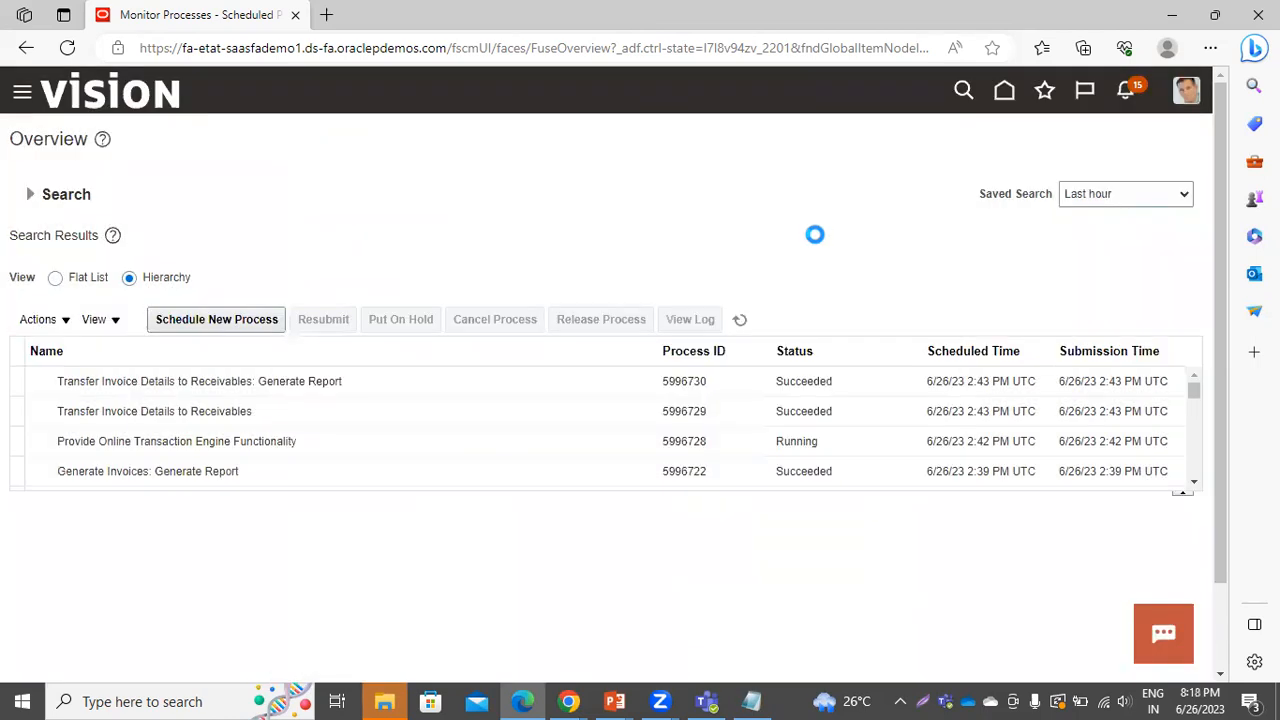
click(740, 319)
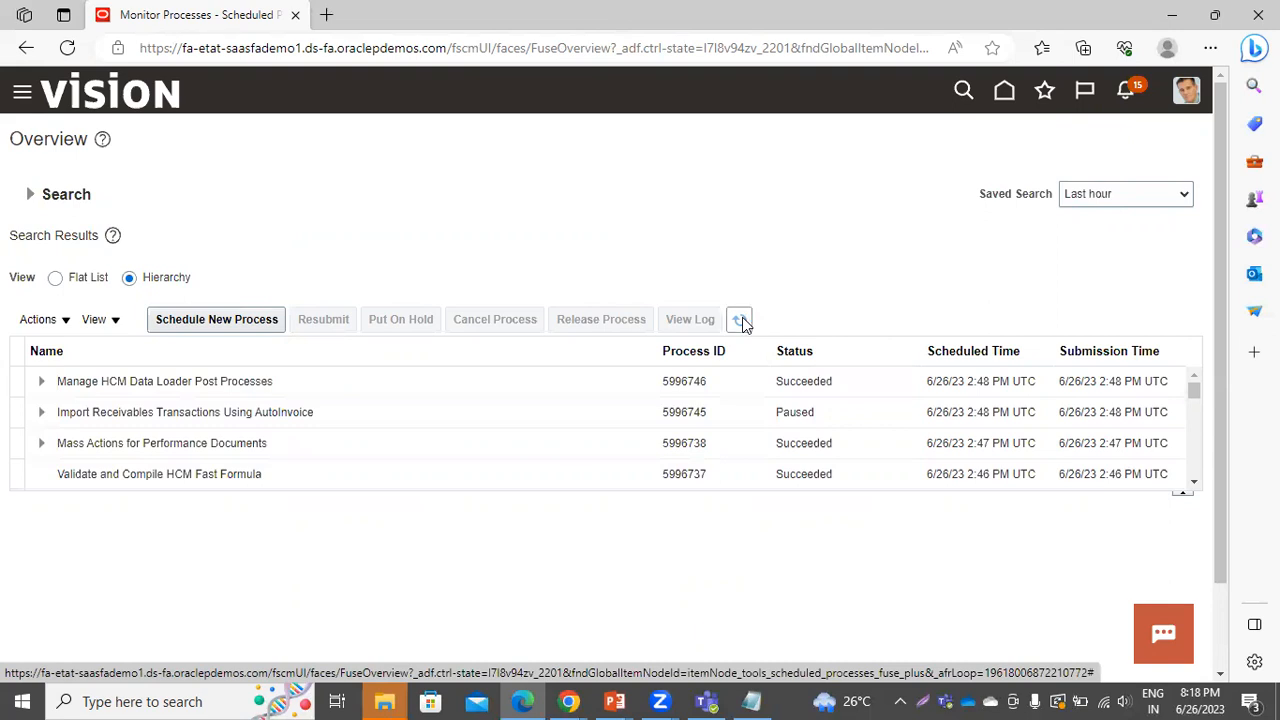
click(740, 320)
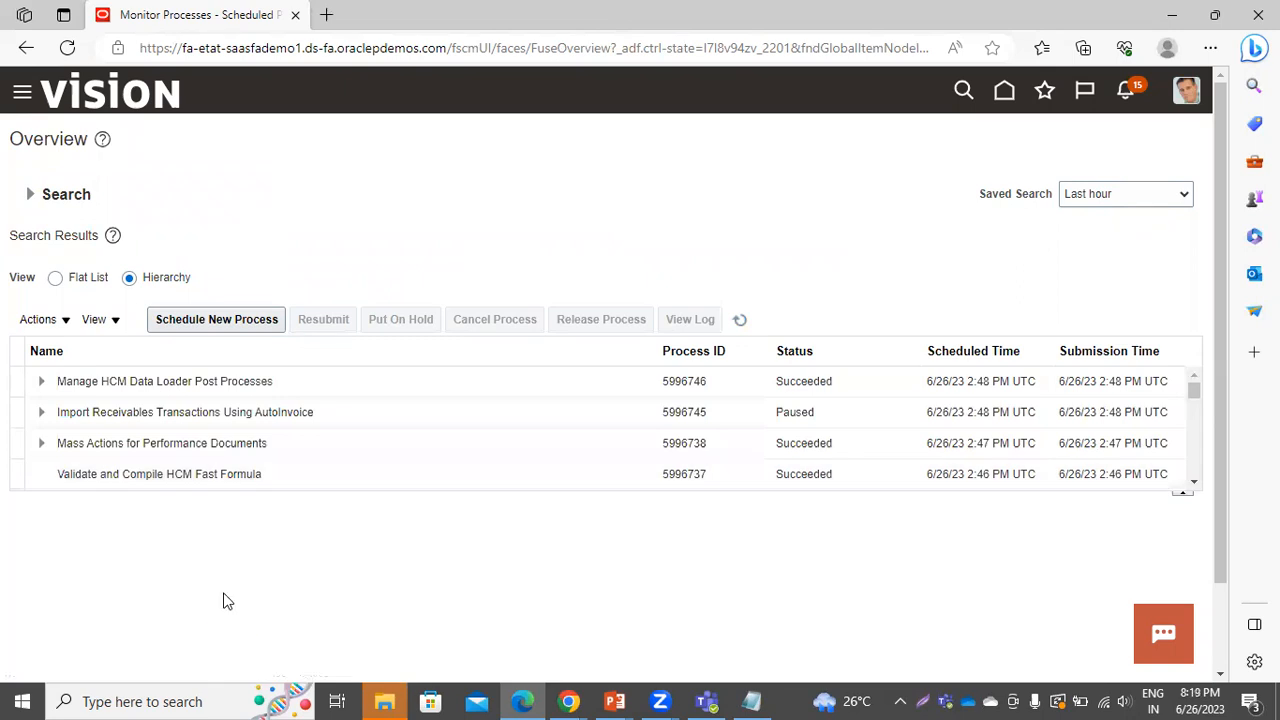
Go from Home to the Billing work area's Manage Transactions page
click(1005, 93)
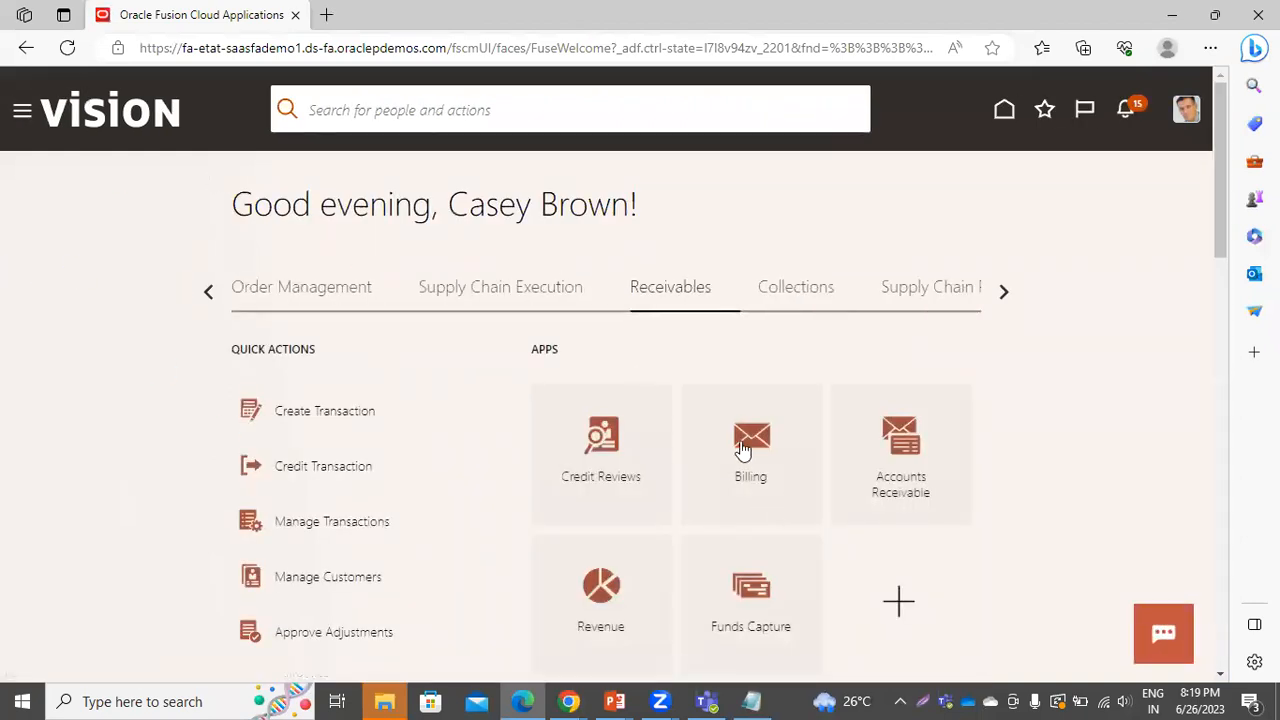
click(743, 450)
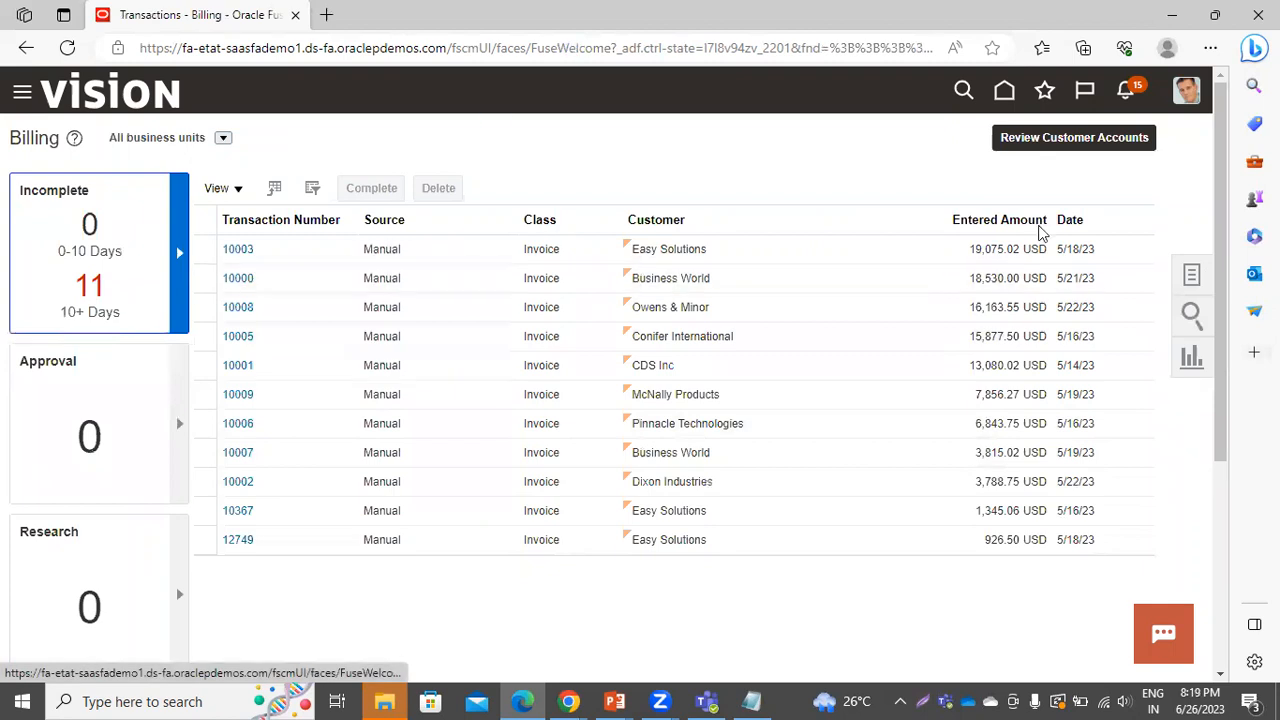
click(1072, 197)
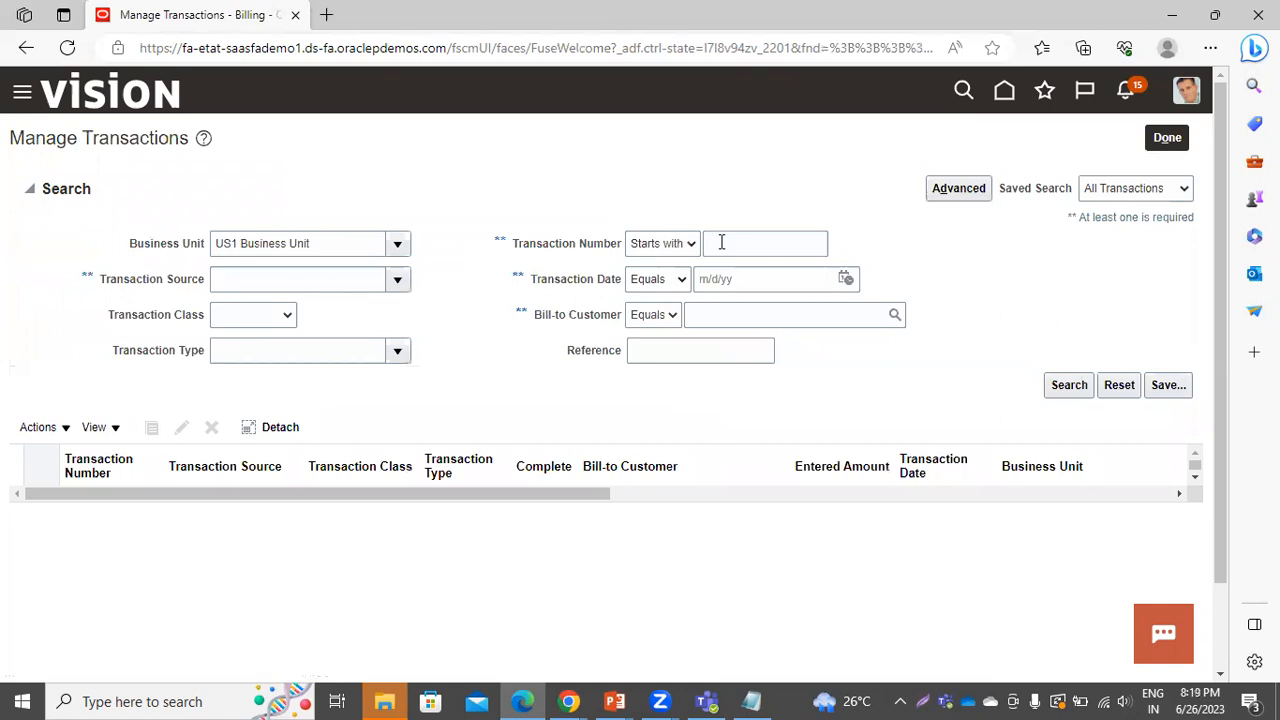
Search for transaction AR-12345 with transaction source CONTRACT INVOICES
click(721, 243)
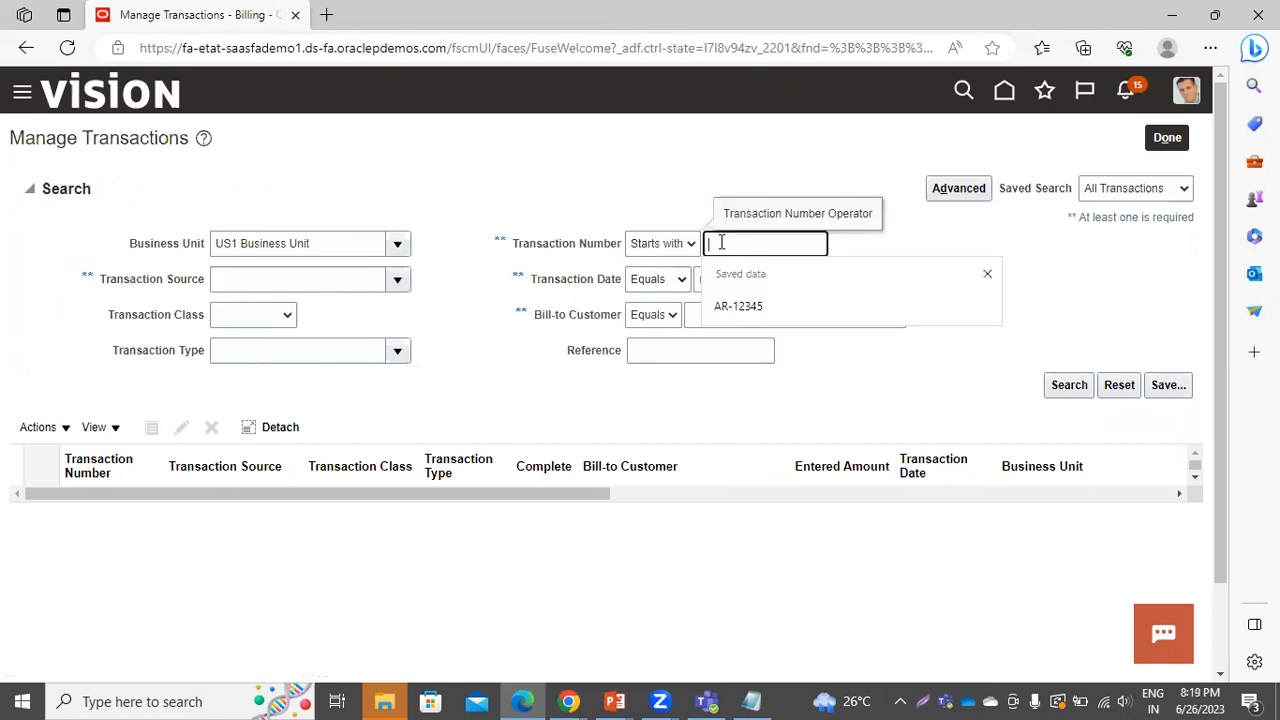
click(731, 309)
click(399, 281)
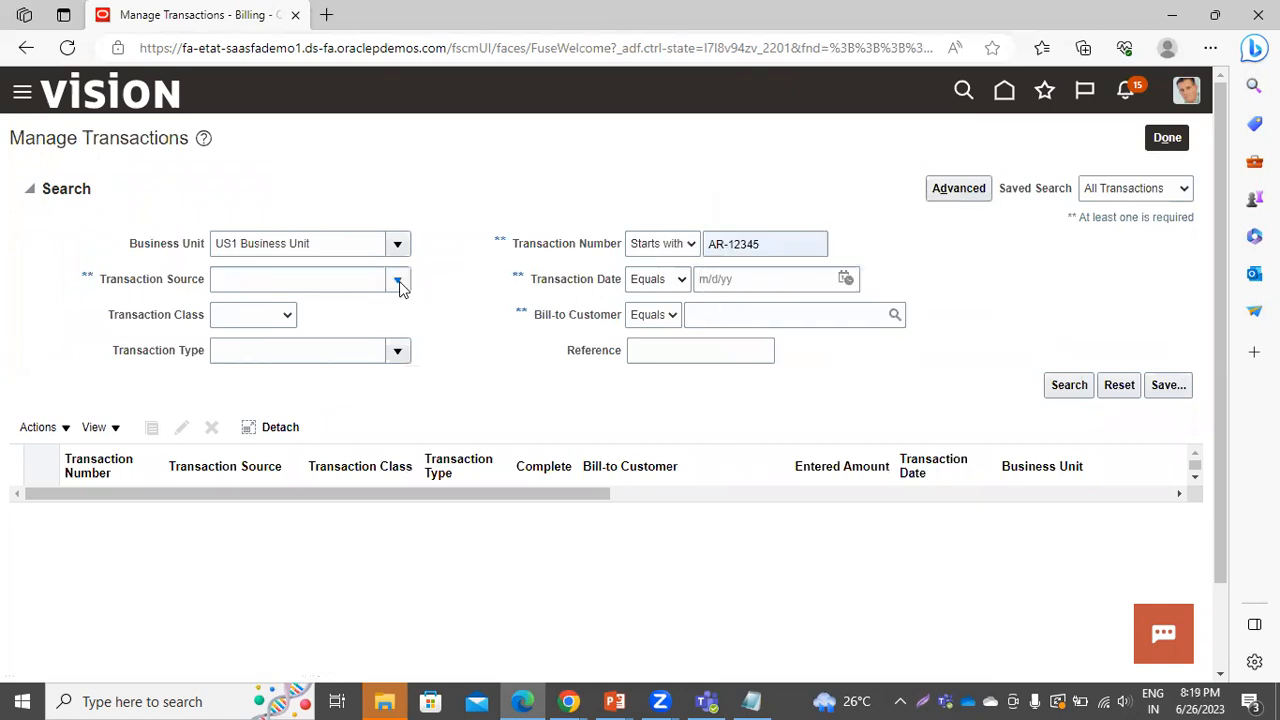
click(268, 340)
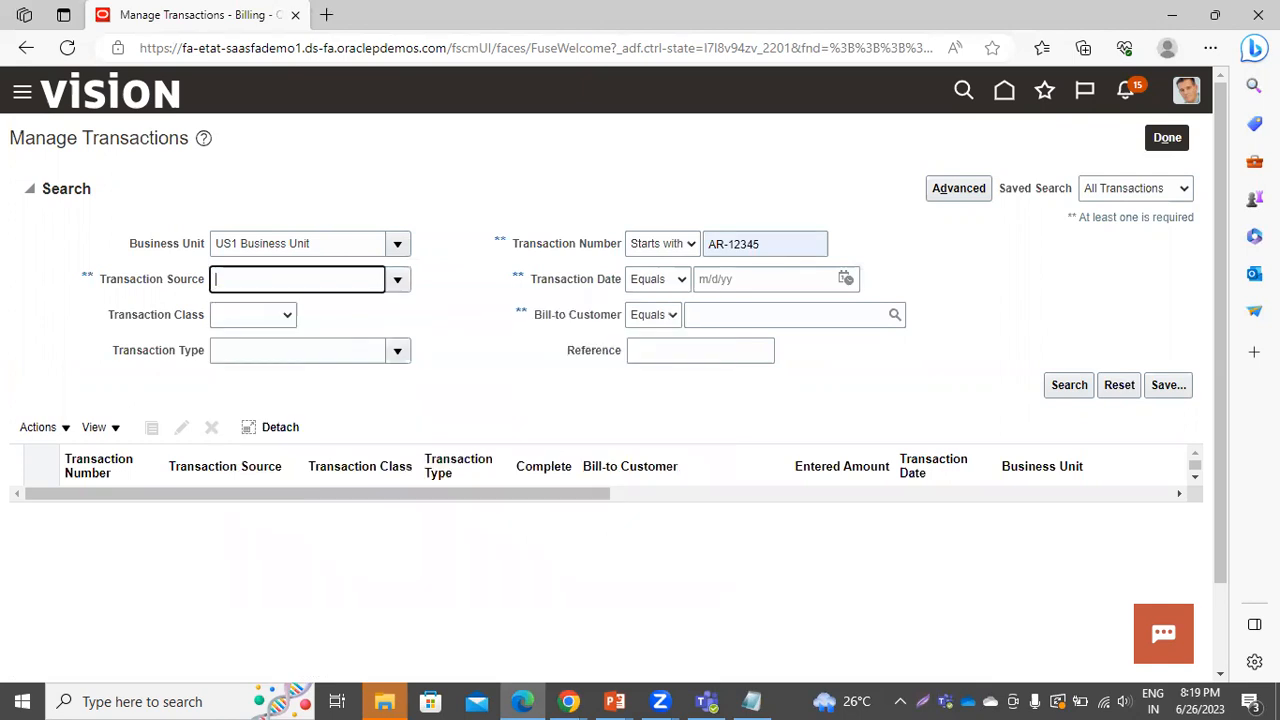
click(1068, 385)
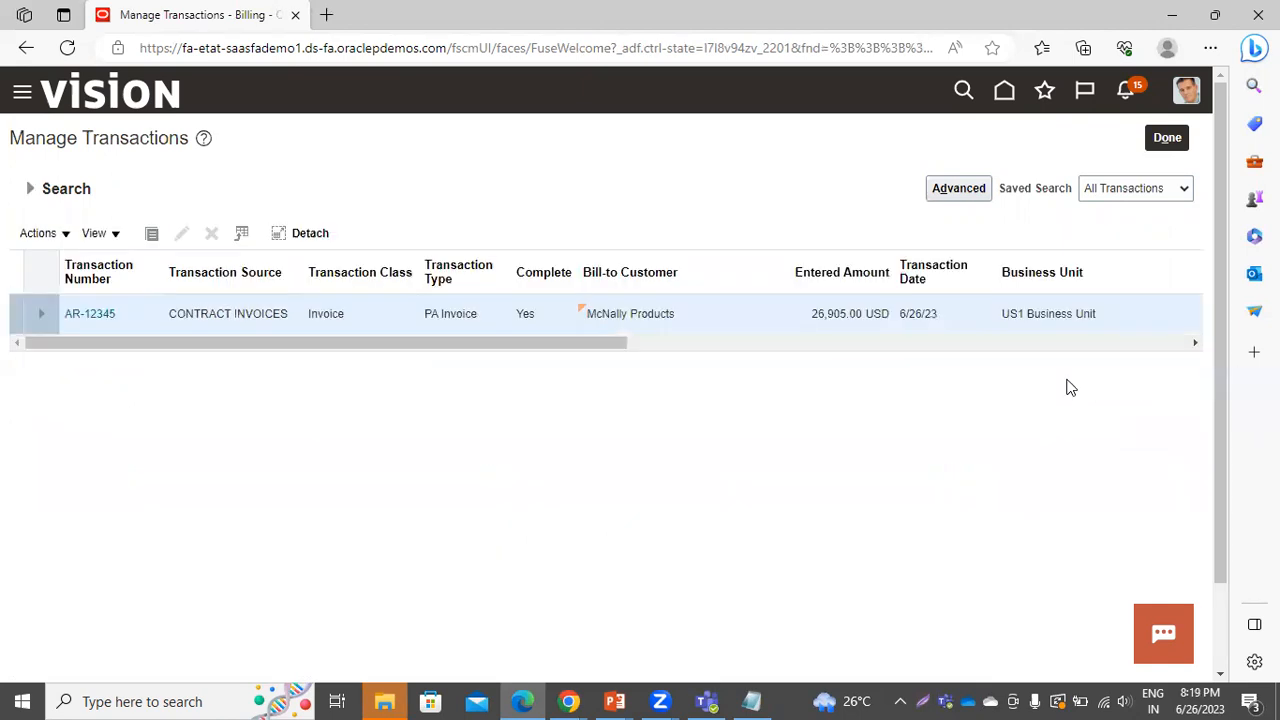